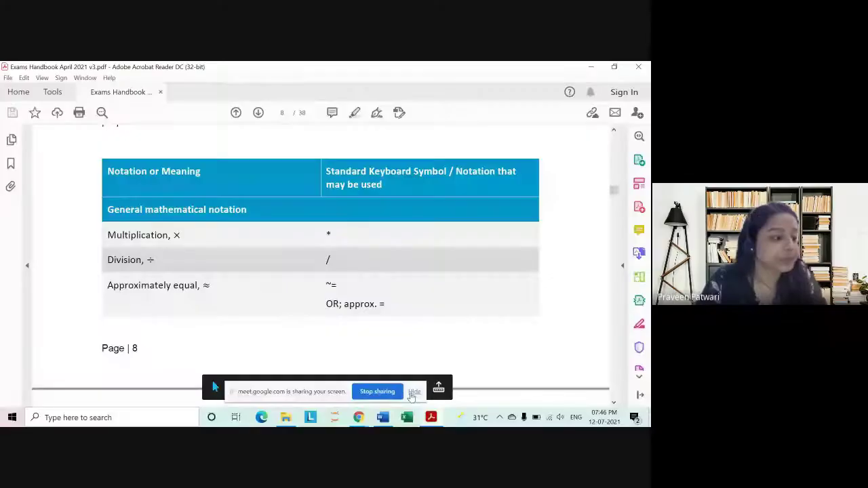
# Hide the Google Meet screen-sharing bar to uncover page 8 of the handbook in Acrobat
pyautogui.click(414, 392)
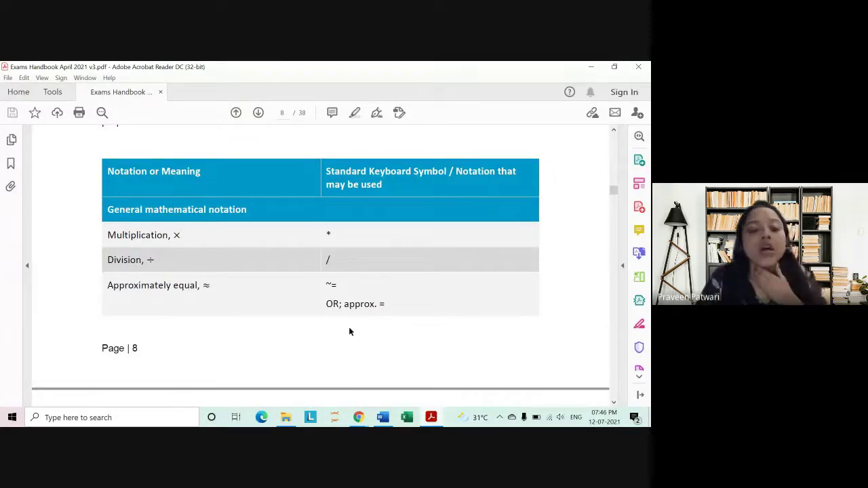
# Highlight the 'Approximately equal, ≈' row label on page 8 in pink
pyautogui.moveTo(352, 318)
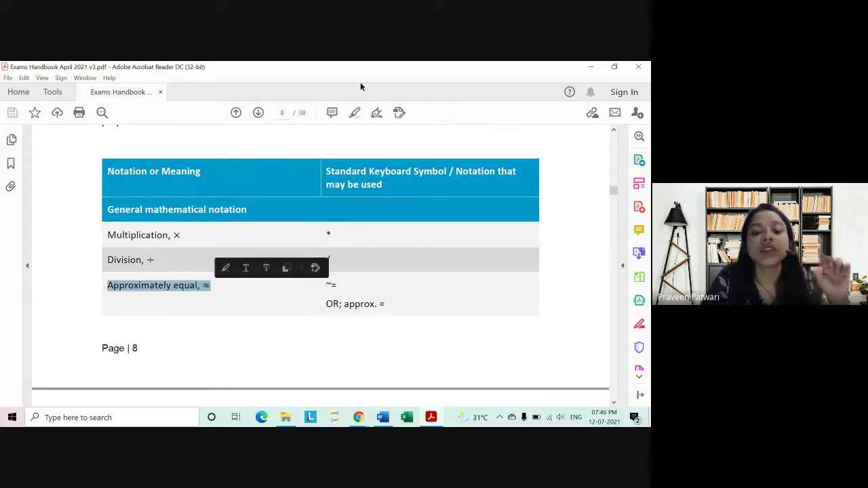
pyautogui.click(225, 267)
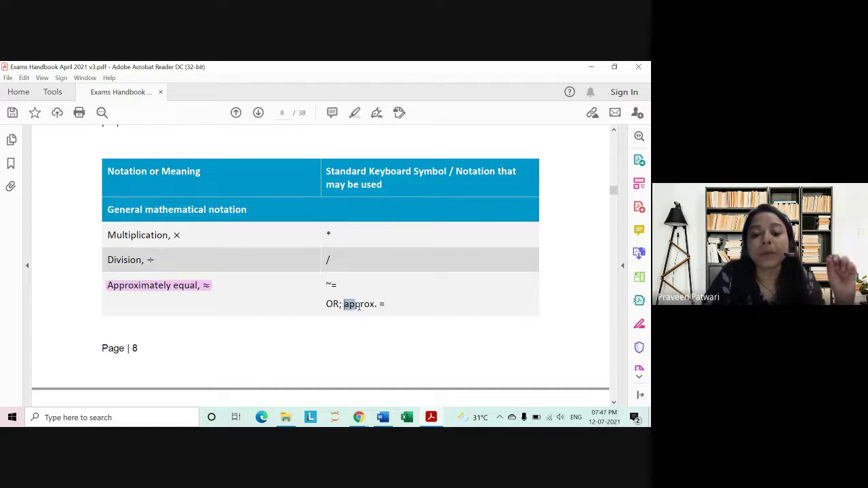
# Select the ~= notation in the approximately-equal row, leaving the pink highlight unselected
pyautogui.click(381, 306)
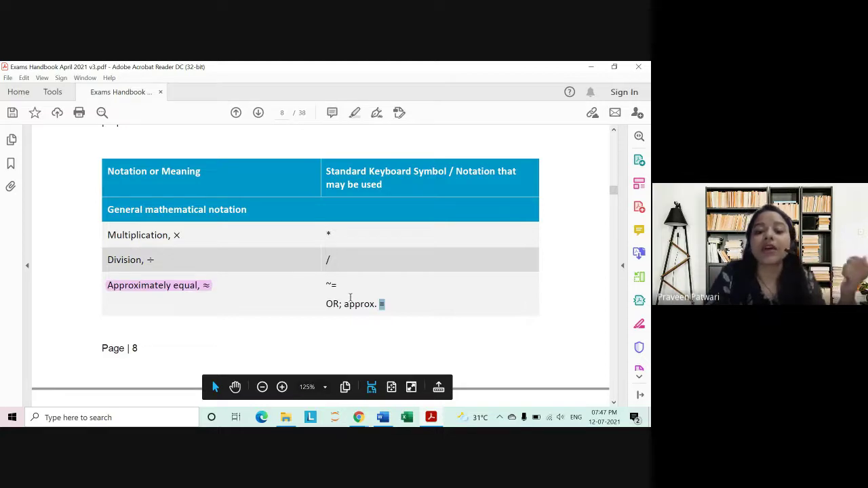
pyautogui.moveTo(325, 286); pyautogui.dragTo(332, 285)
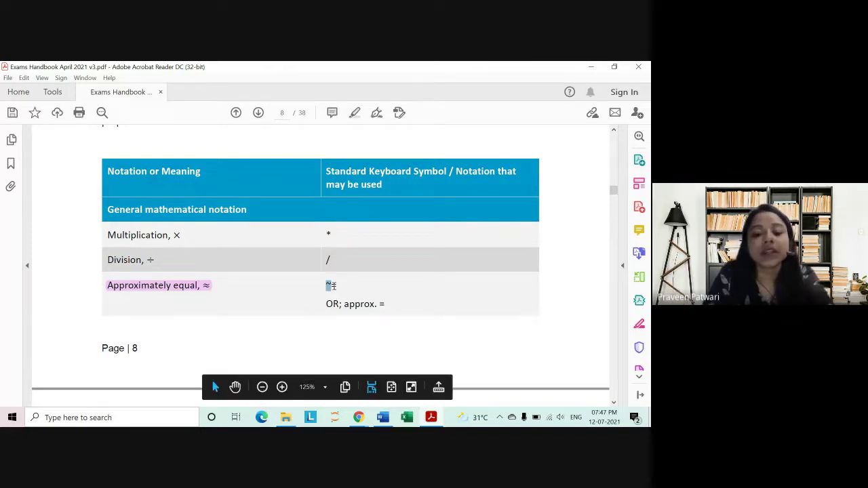
pyautogui.moveTo(328, 286); pyautogui.dragTo(336, 285)
pyautogui.click(158, 288)
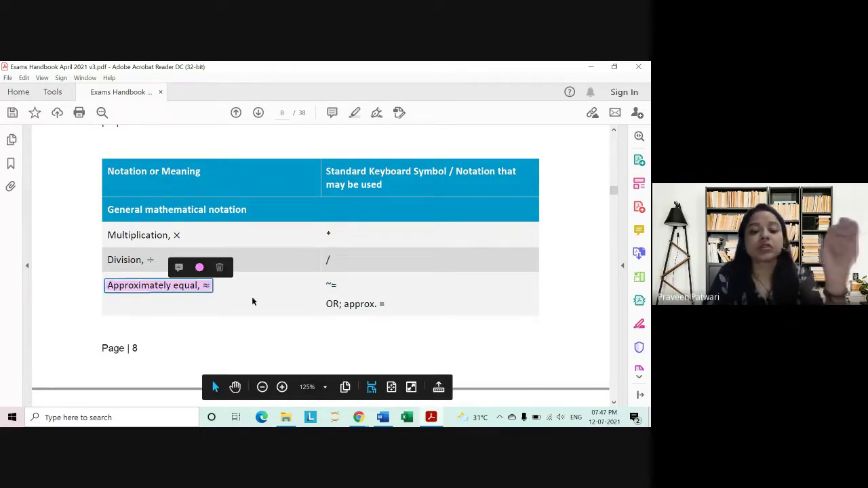
pyautogui.click(252, 298)
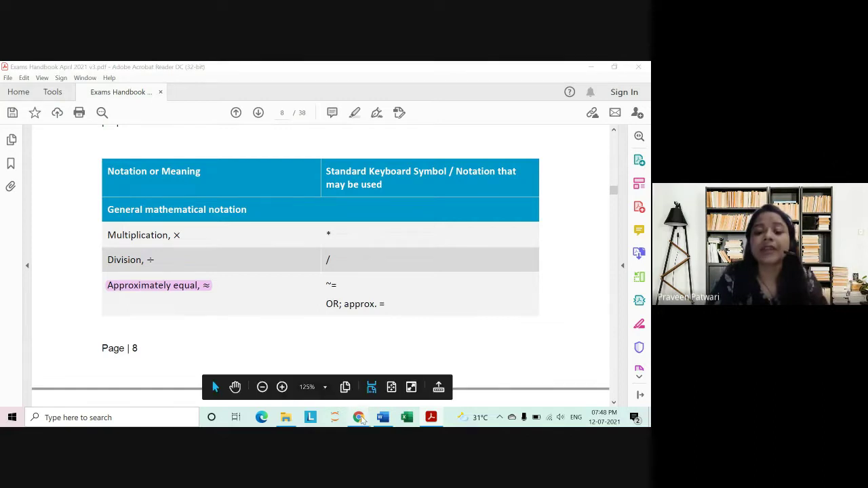
# Admit the waiting participant in Google Meet, then scroll the PDF down to page 9
pyautogui.moveTo(358, 417)
pyautogui.click(300, 369)
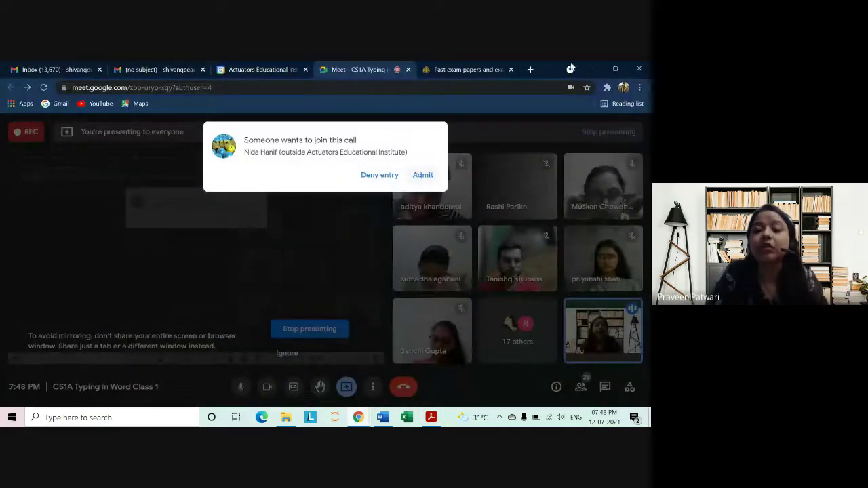
pyautogui.click(422, 175)
pyautogui.click(593, 69)
pyautogui.scroll(-10, 323, 264)
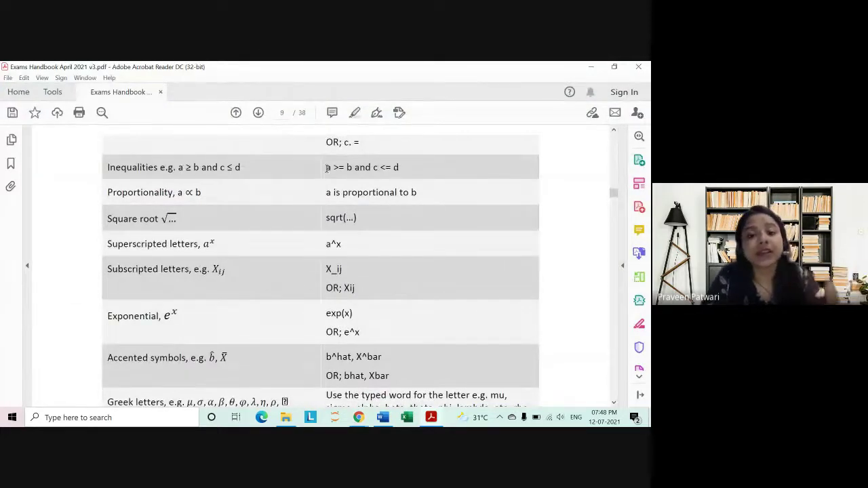
pyautogui.moveTo(331, 166); pyautogui.dragTo(346, 167)
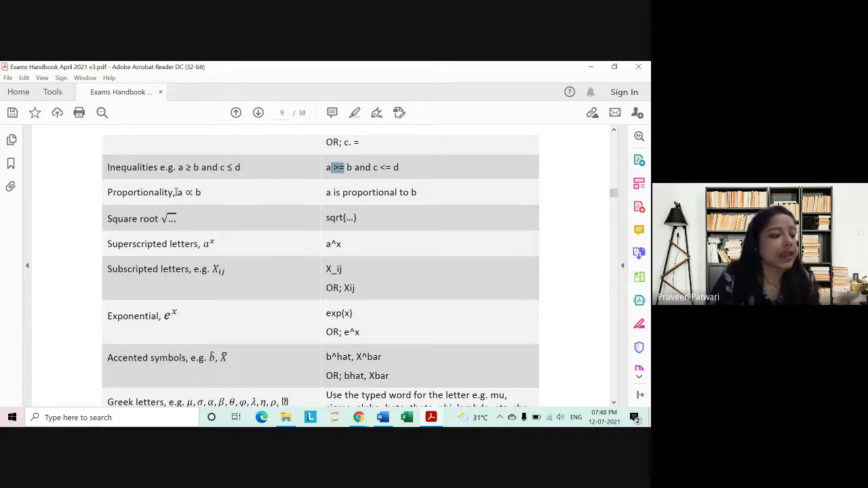
pyautogui.moveTo(177, 193); pyautogui.dragTo(205, 194)
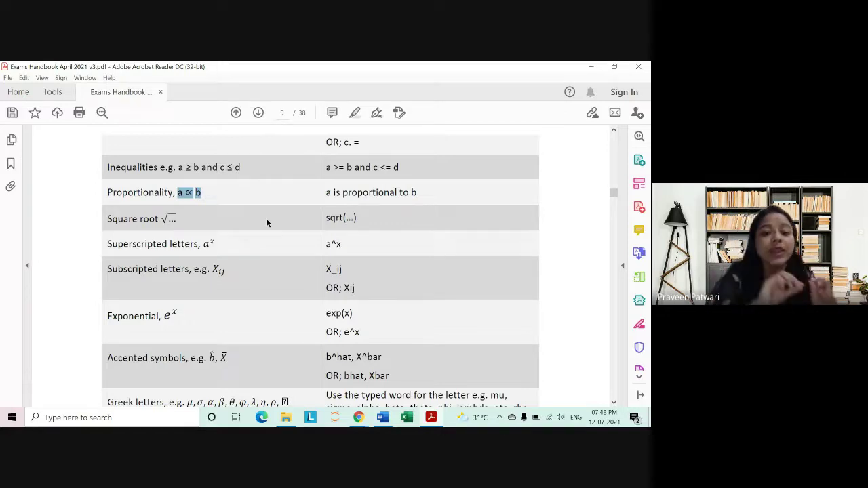
pyautogui.moveTo(334, 193); pyautogui.dragTo(409, 194)
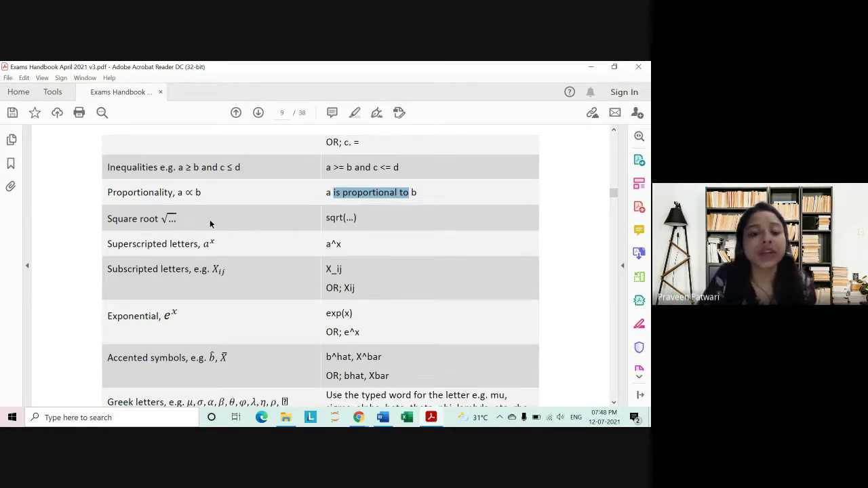
pyautogui.moveTo(326, 218); pyautogui.dragTo(357, 218)
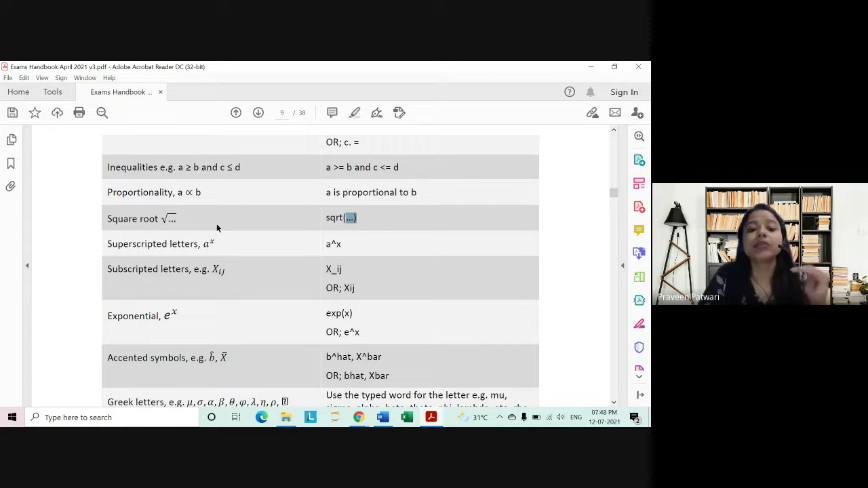
pyautogui.click(329, 244)
pyautogui.moveTo(330, 244); pyautogui.dragTo(342, 245)
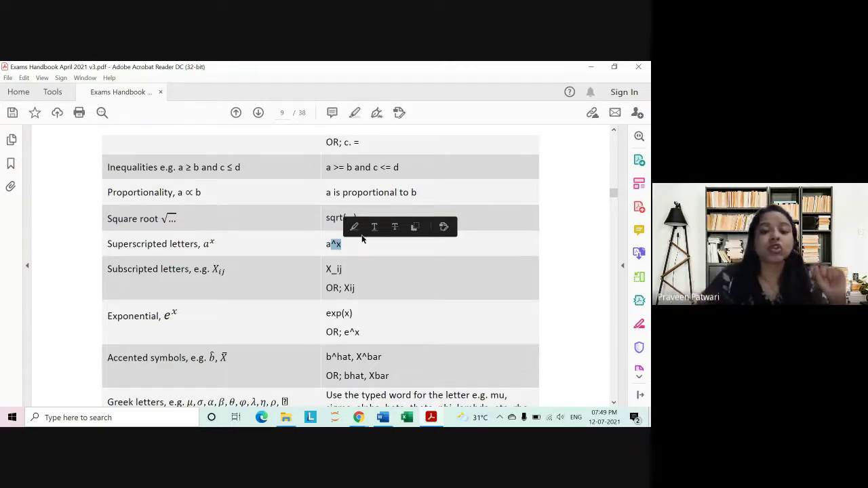
pyautogui.click(337, 247)
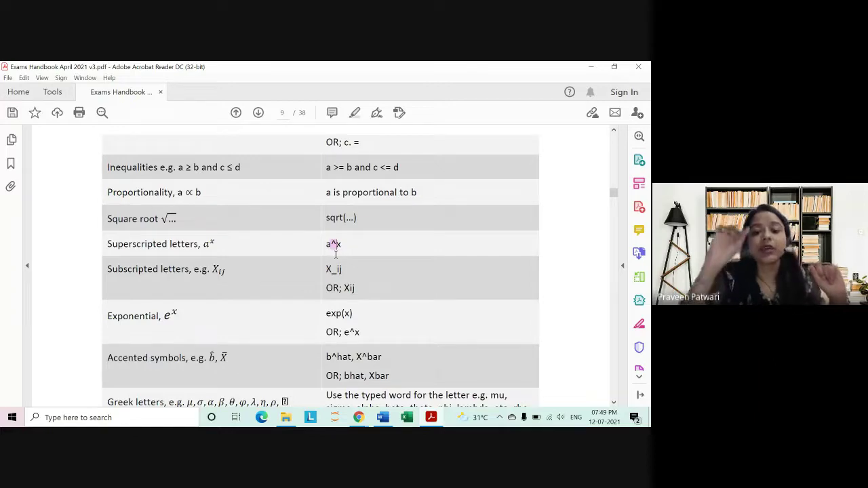
# Add two blank lines above Q1 in the CS1A document and type a
pyautogui.hotkey('alt', 'Tab')
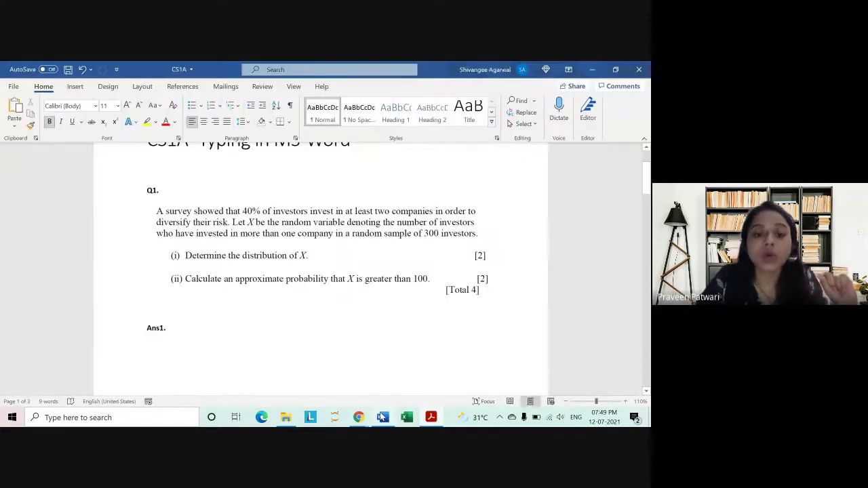
pyautogui.press('Return')
pyautogui.press('Return')
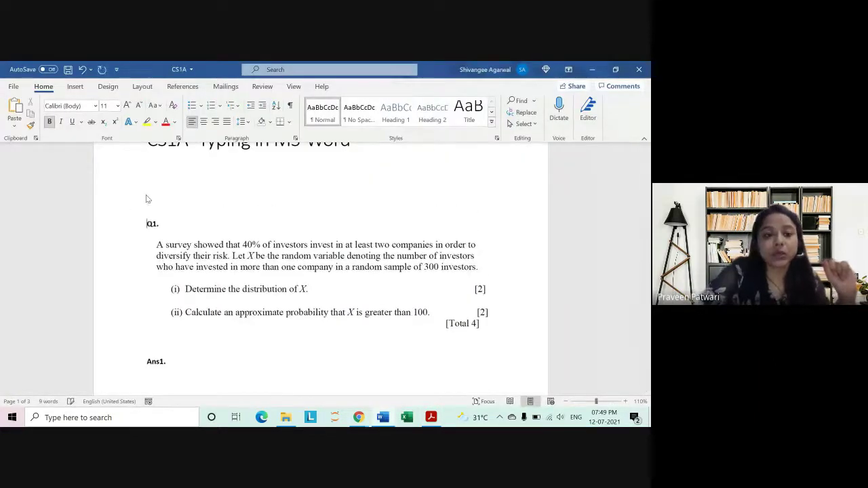
pyautogui.press('Return')
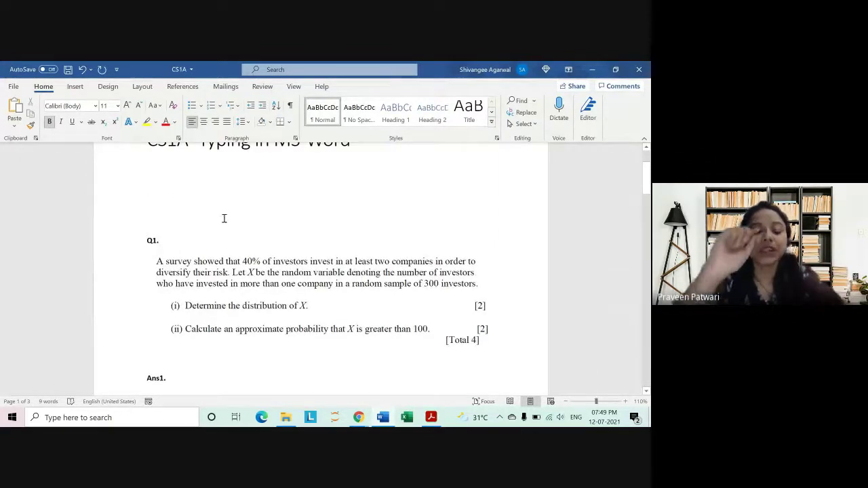
pyautogui.write('a')
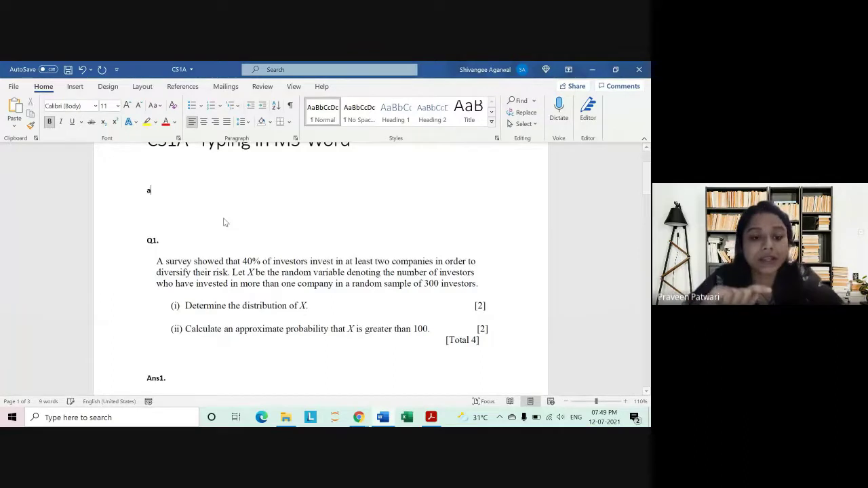
# Zoom in three steps, then retype the top line non-bold as a^
pyautogui.click(625, 402)
pyautogui.click(625, 401)
pyautogui.click(625, 401)
pyautogui.click(625, 402)
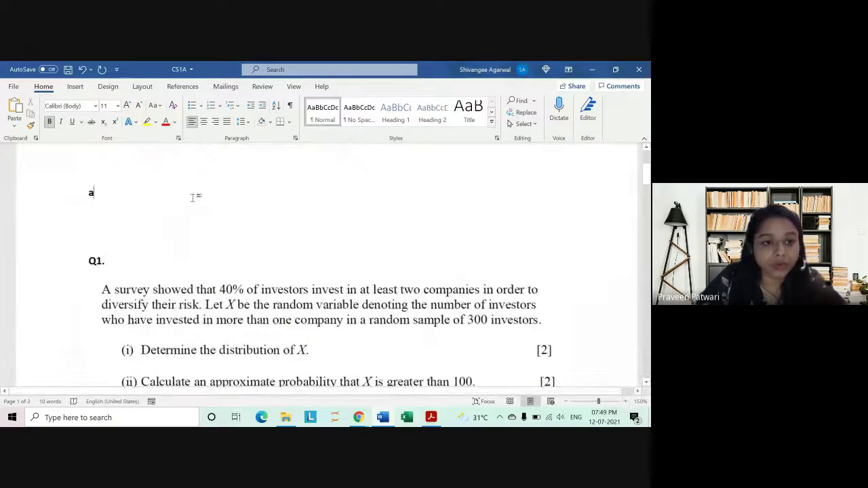
pyautogui.press('BackSpace')
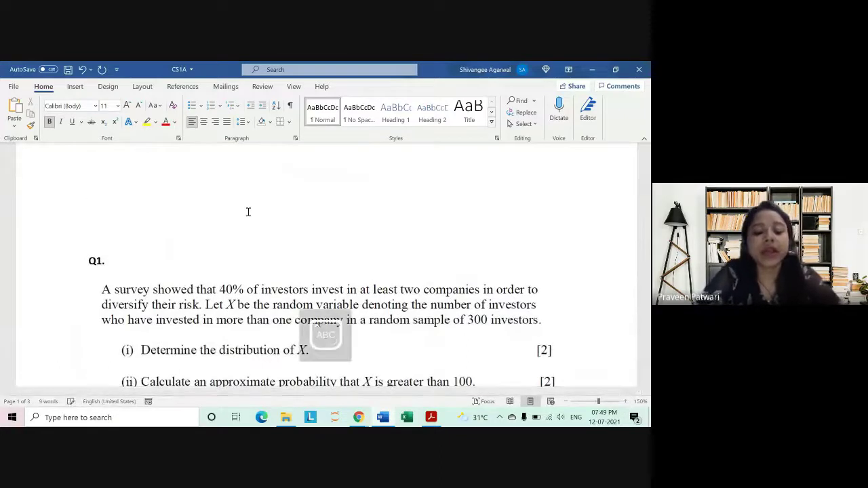
pyautogui.hotkey('ctrl', 'b')
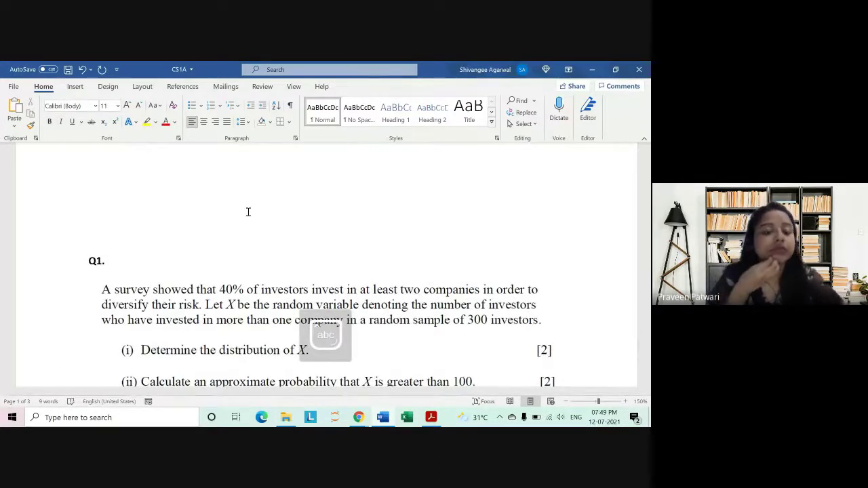
pyautogui.write('a')
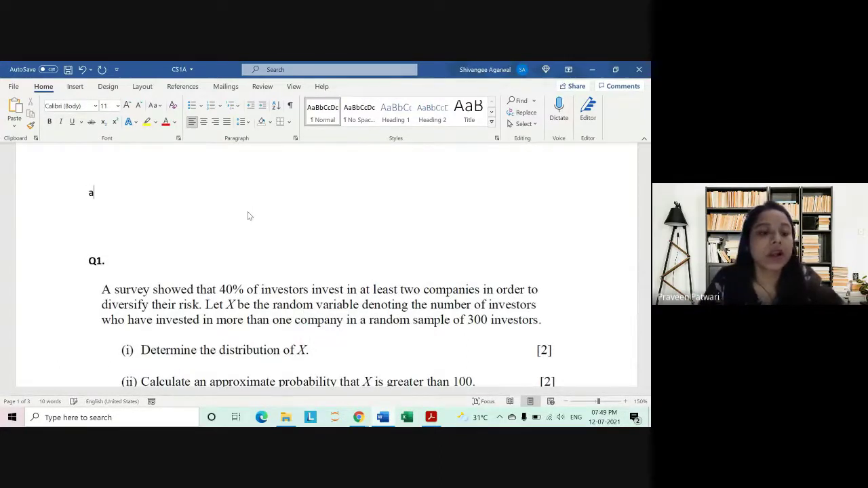
pyautogui.write('^')
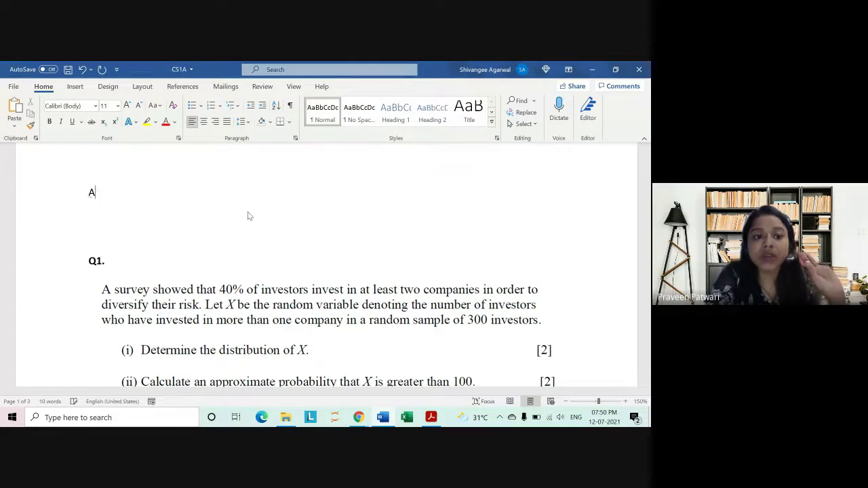
# Retype a above Q1 and start a new line reading a^
pyautogui.press('BackSpace')
pyautogui.write('a^')
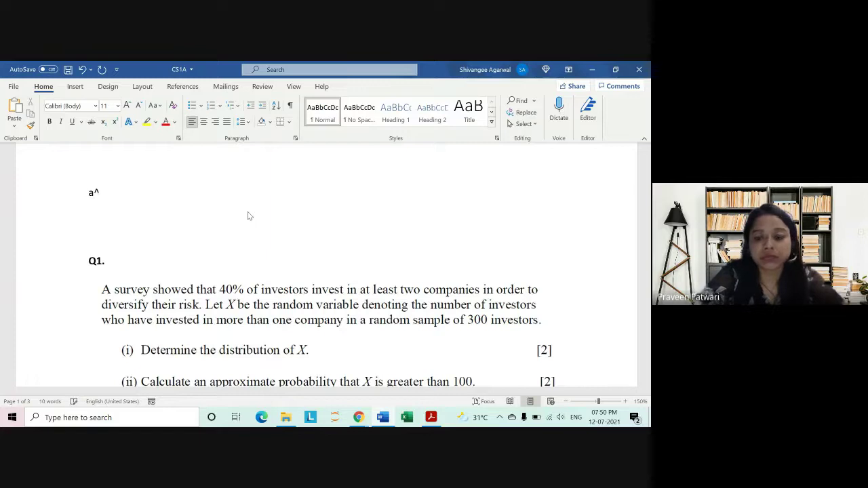
pyautogui.press('Return')
pyautogui.write('a')
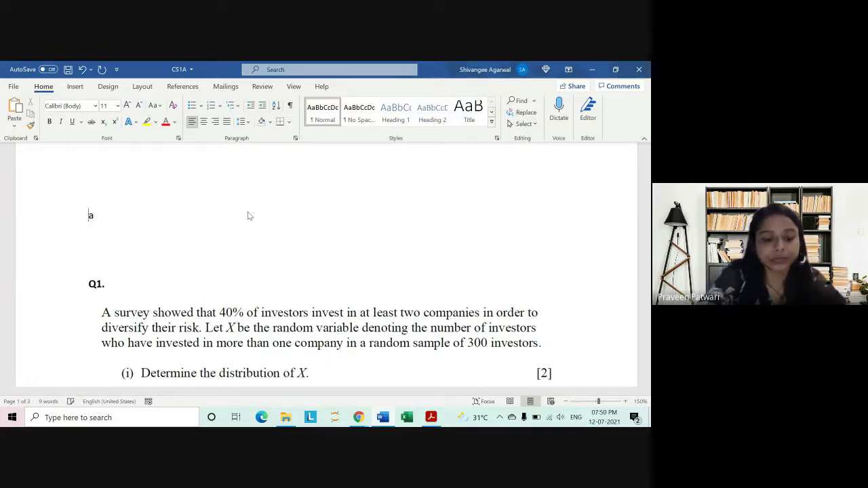
pyautogui.write('^')
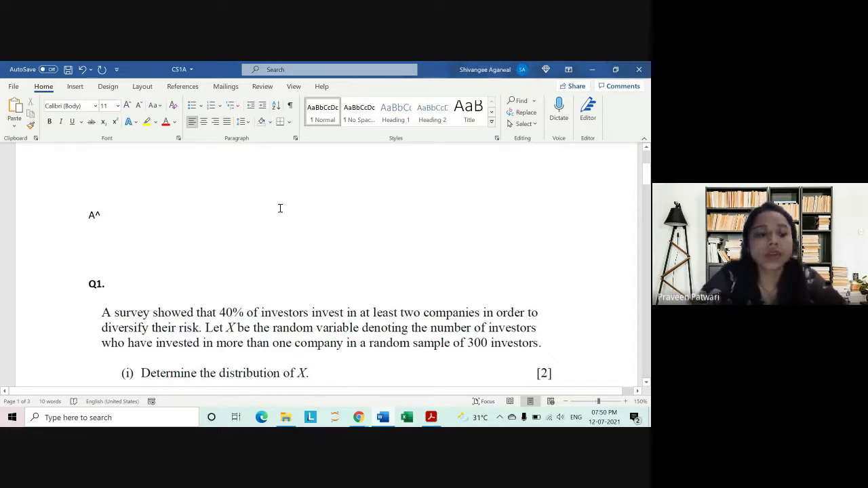
# Erase the a^ attempts so the line holds just the letter a
pyautogui.press('BackSpace')
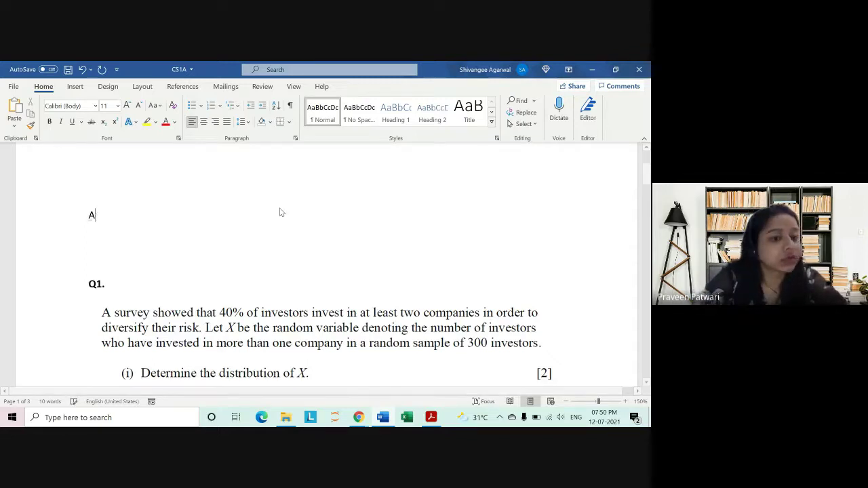
pyautogui.press('BackSpace')
pyautogui.write('a')
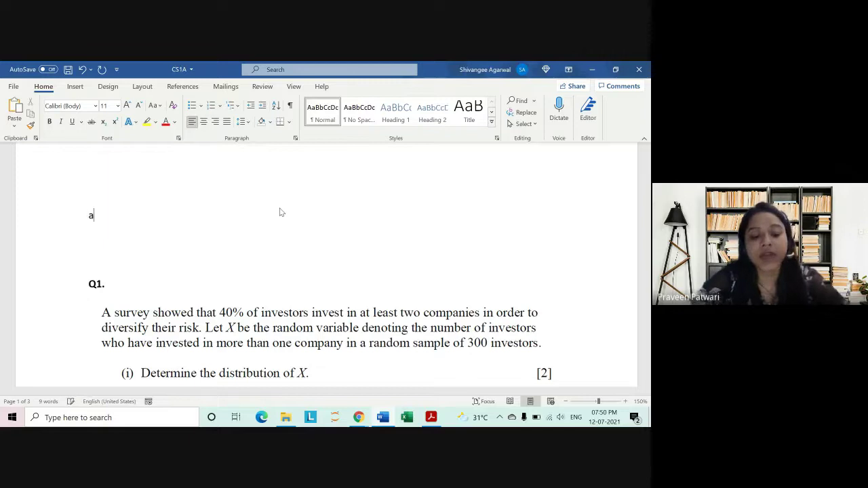
pyautogui.write('^')
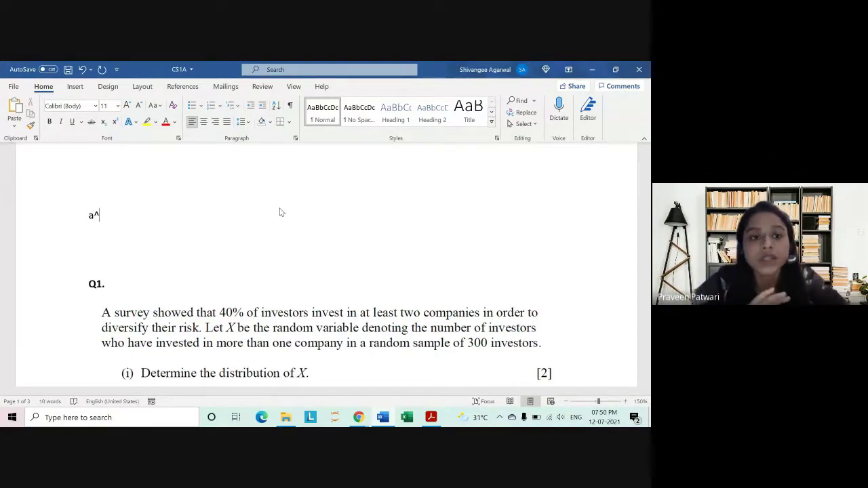
pyautogui.press('BackSpace')
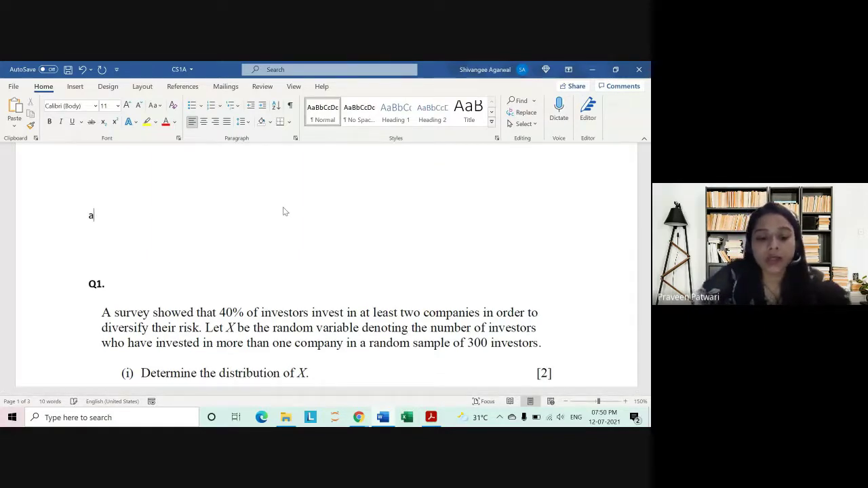
pyautogui.press('BackSpace')
pyautogui.write('a')
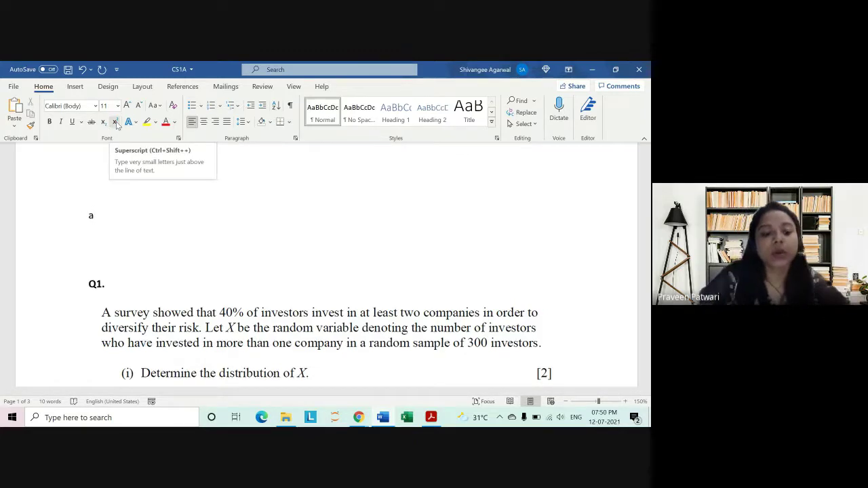
# Try a superscript and a subscript x after a, undo both, and type plain ^ instead
pyautogui.hotkey('ctrl', 'shift', '+')
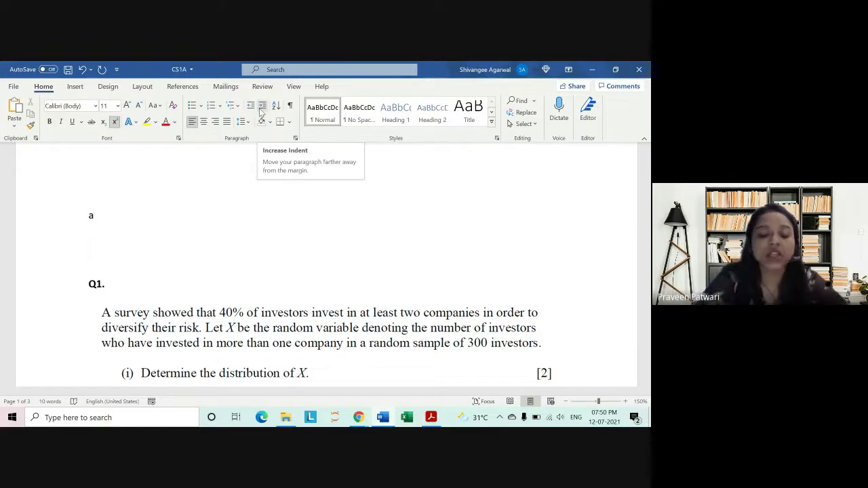
pyautogui.write('x')
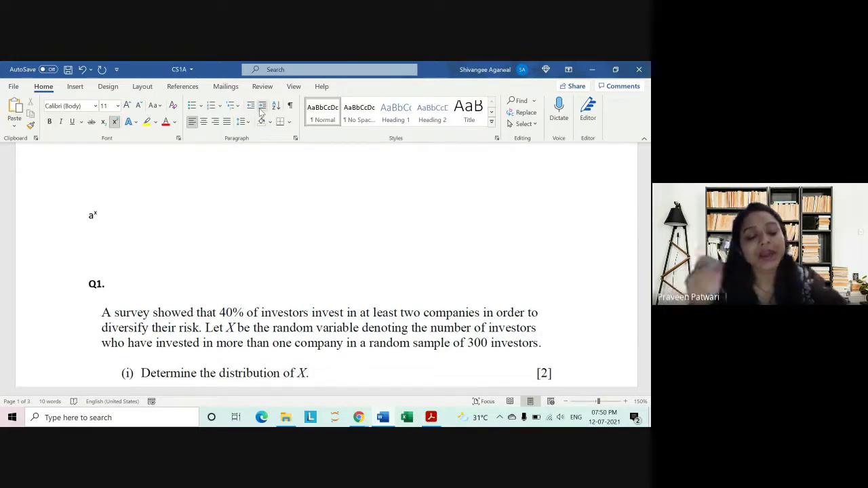
pyautogui.hotkey('ctrl', 'shift', '=')
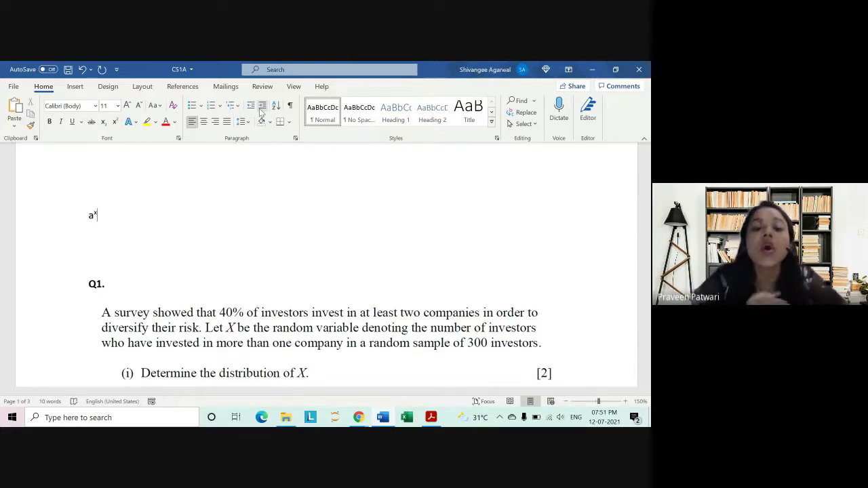
pyautogui.press('BackSpace')
pyautogui.hotkey('ctrl', '=')
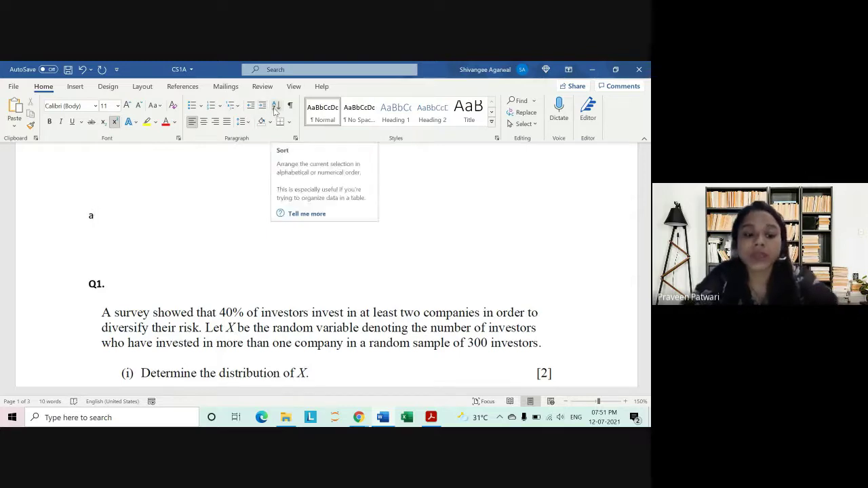
pyautogui.hotkey('ctrl', '=')
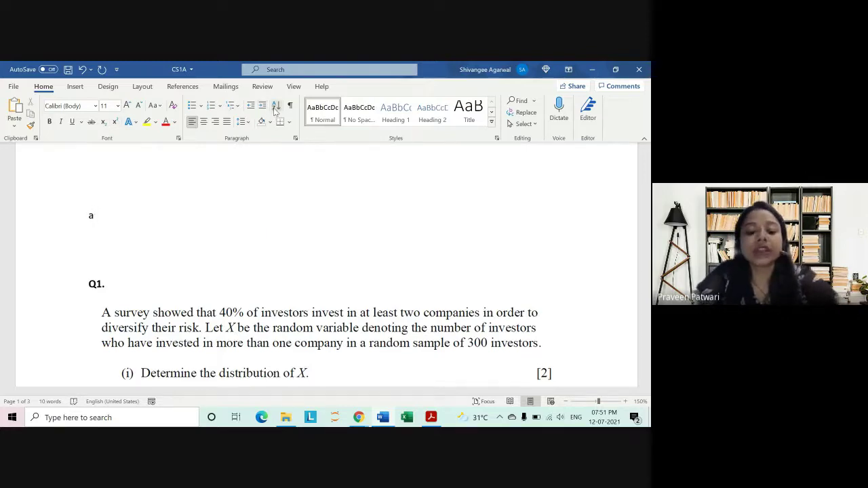
pyautogui.write('^')
pyautogui.press('BackSpace')
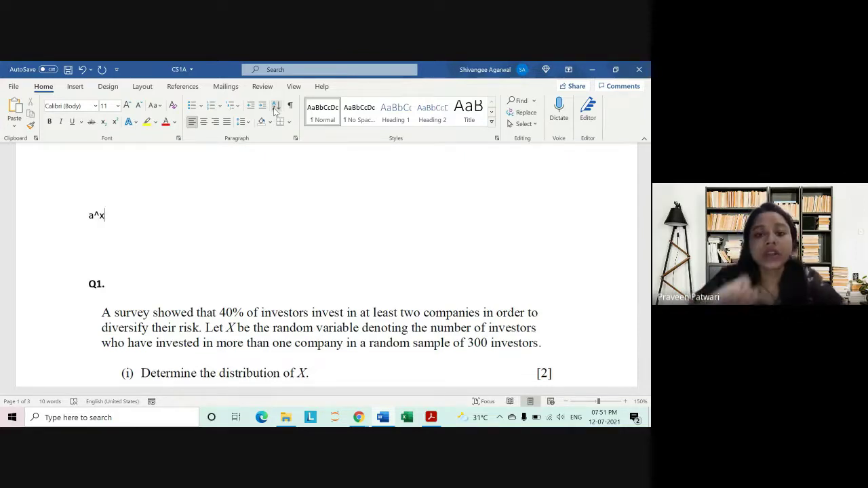
# Back in the Exams Handbook PDF, highlight the underscore in X_ij in pink
pyautogui.click(383, 417)
pyautogui.scroll(-1, 332, 256)
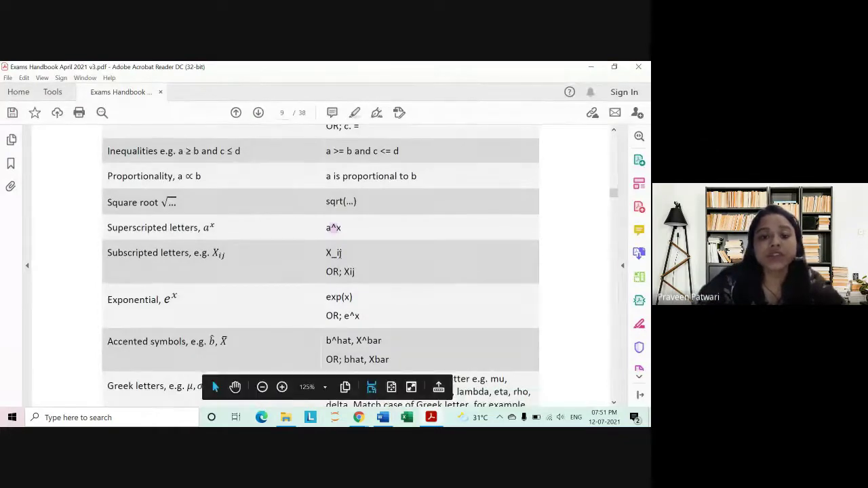
pyautogui.moveTo(331, 253); pyautogui.dragTo(338, 254)
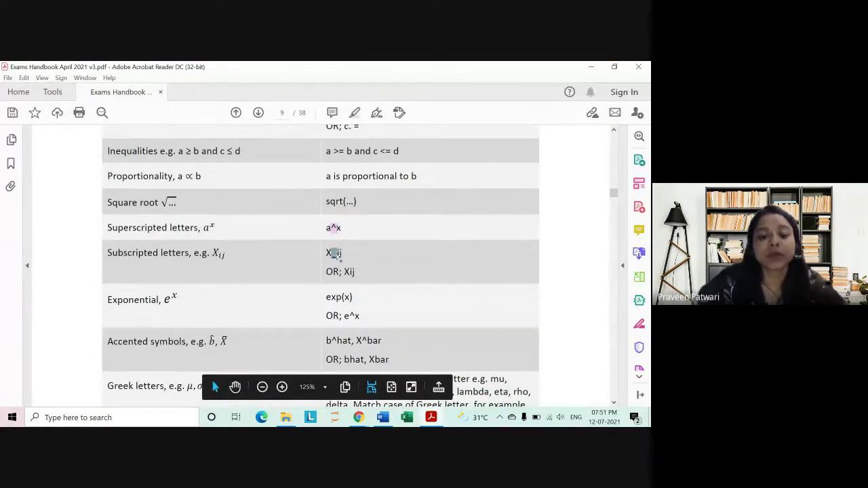
pyautogui.click(348, 236)
pyautogui.scroll(-2, 346, 208)
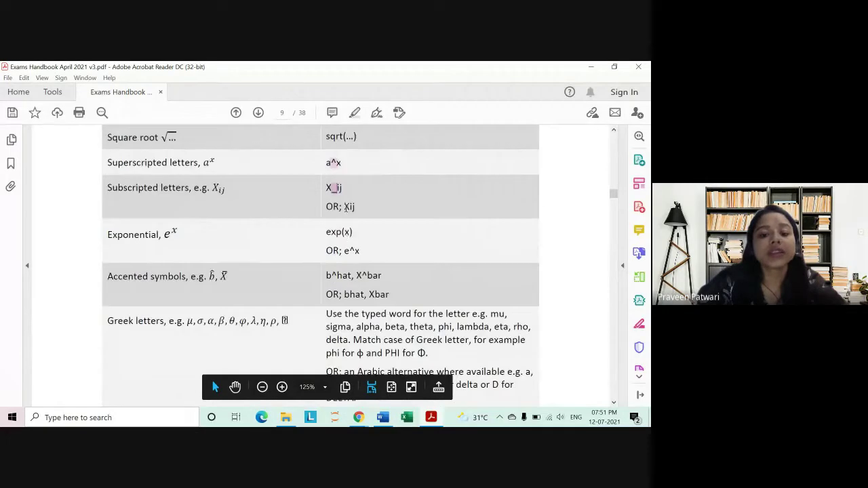
pyautogui.click(352, 206)
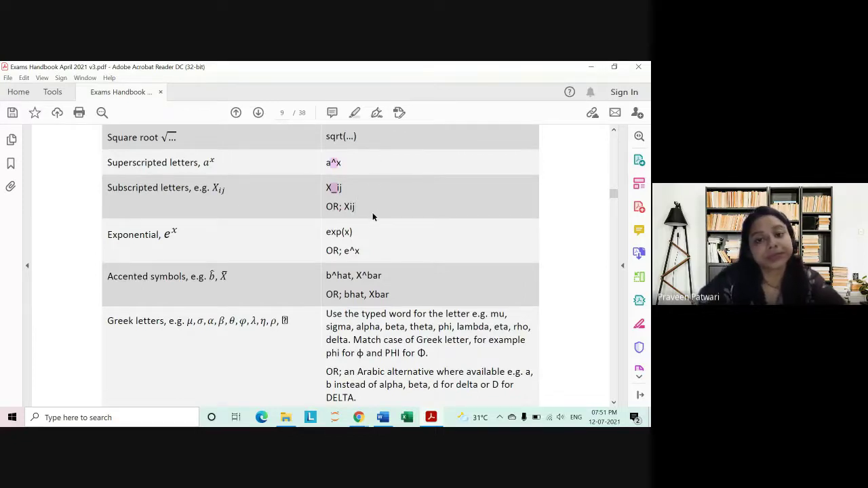
# Highlight the exp(x) notation in pink and scroll further down page 9
pyautogui.scroll(-1, 351, 230)
pyautogui.moveTo(326, 200); pyautogui.dragTo(357, 202)
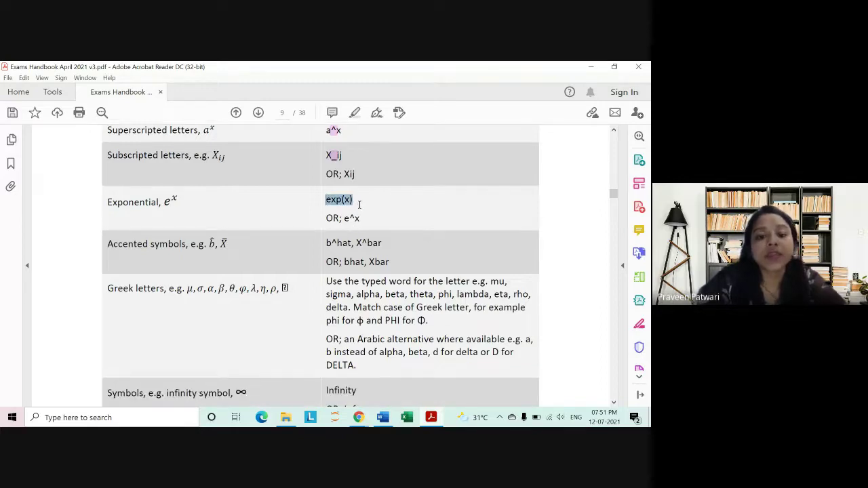
pyautogui.click(353, 199)
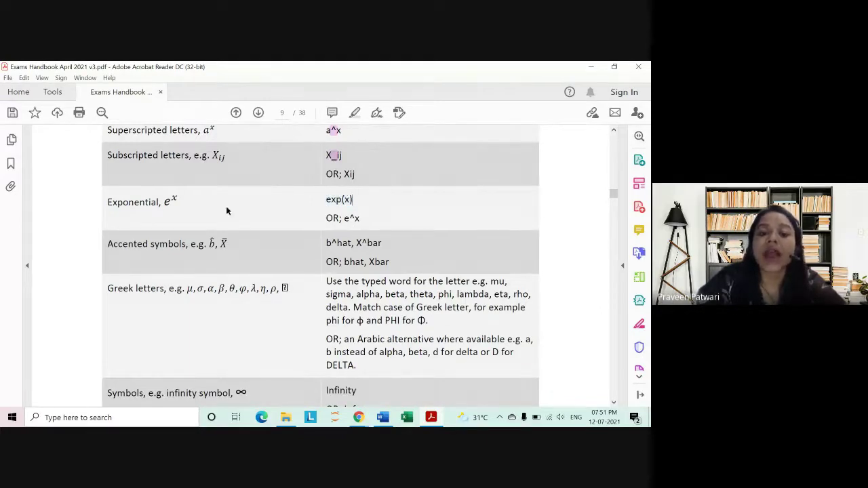
pyautogui.moveTo(327, 200); pyautogui.dragTo(354, 201)
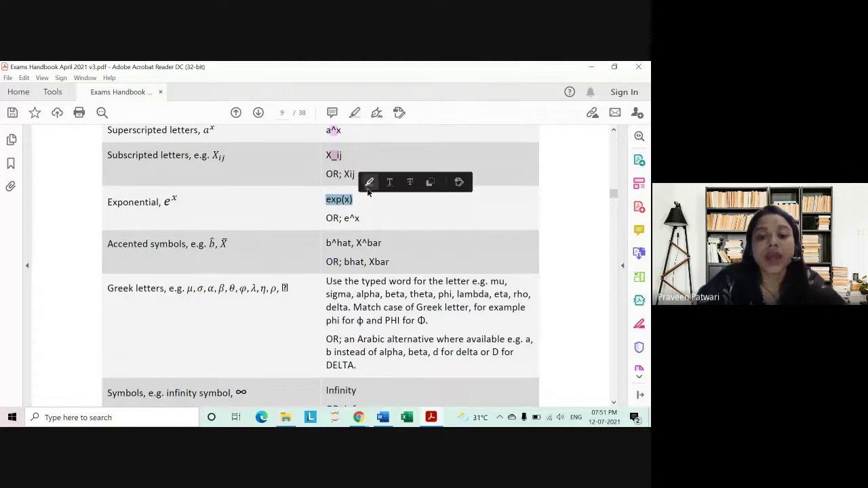
pyautogui.click(368, 183)
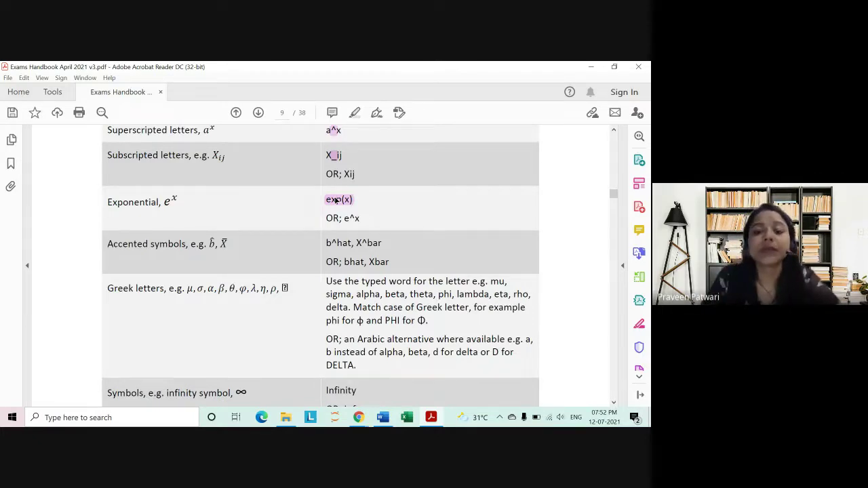
pyautogui.scroll(-1, 339, 201)
pyautogui.scroll(-1, 346, 202)
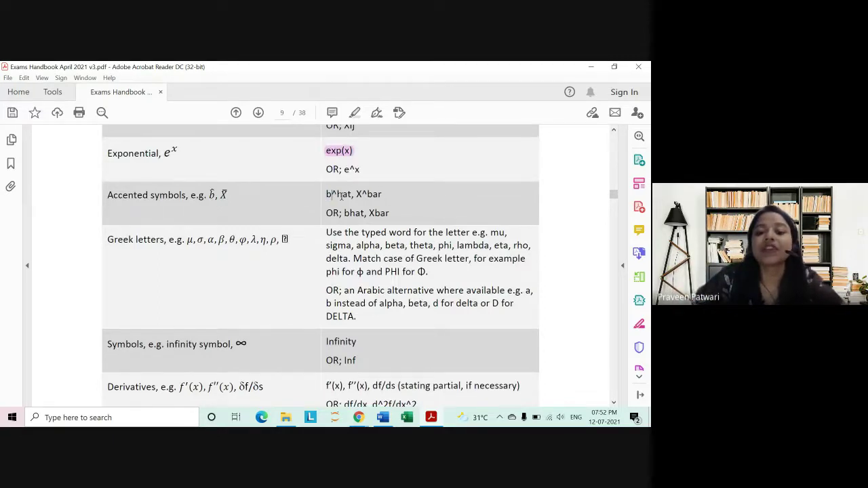
# Highlight 'bhat, Xbar' in pink, then select the Greek letter names sigma, mu, lambda and delta
pyautogui.moveTo(342, 195); pyautogui.dragTo(389, 213)
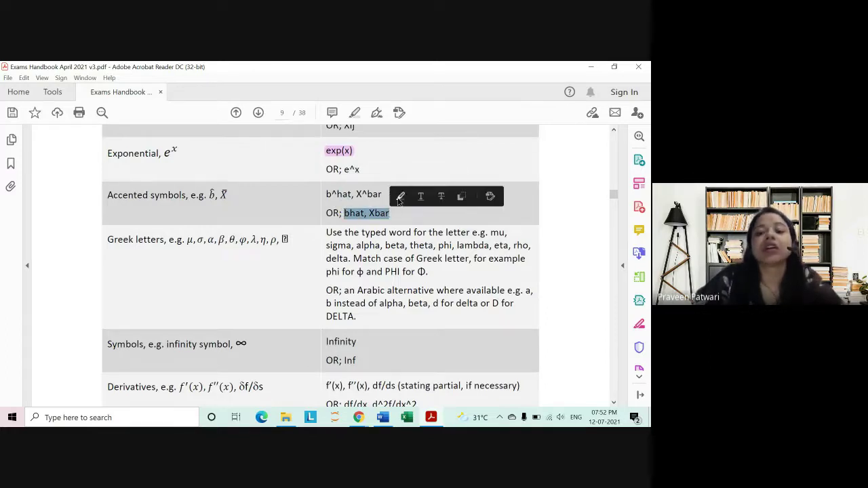
pyautogui.click(401, 196)
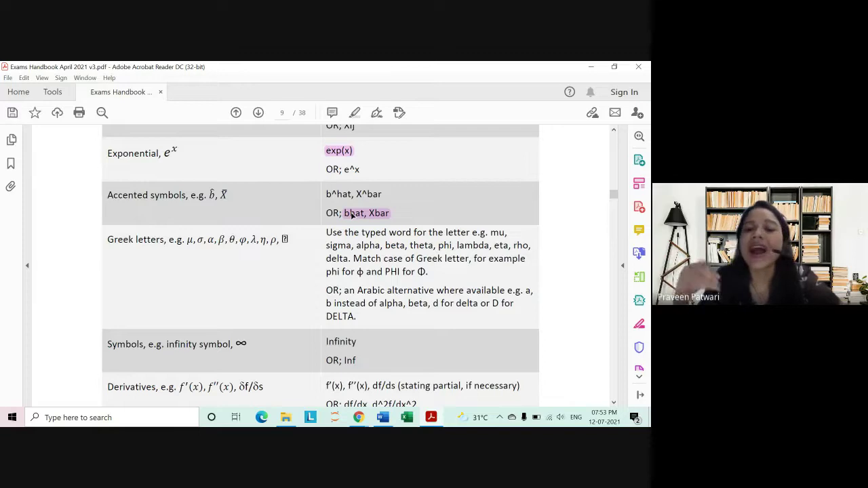
pyautogui.moveTo(187, 239); pyautogui.dragTo(276, 241)
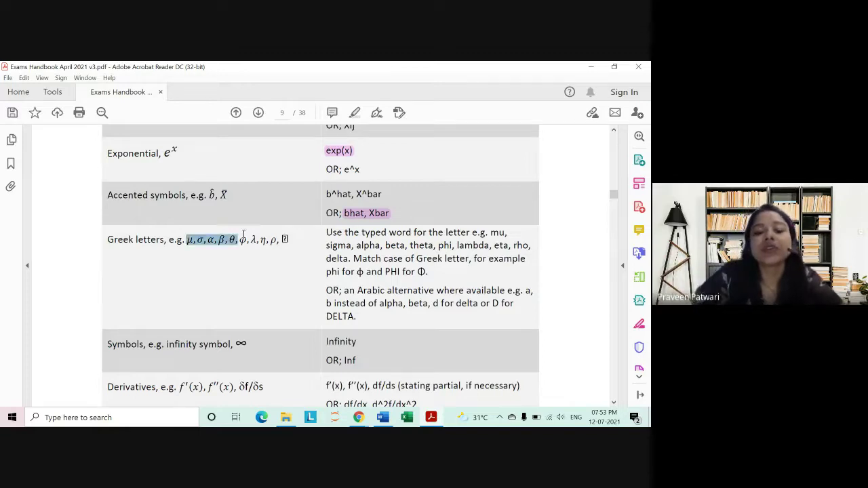
pyautogui.click(392, 245)
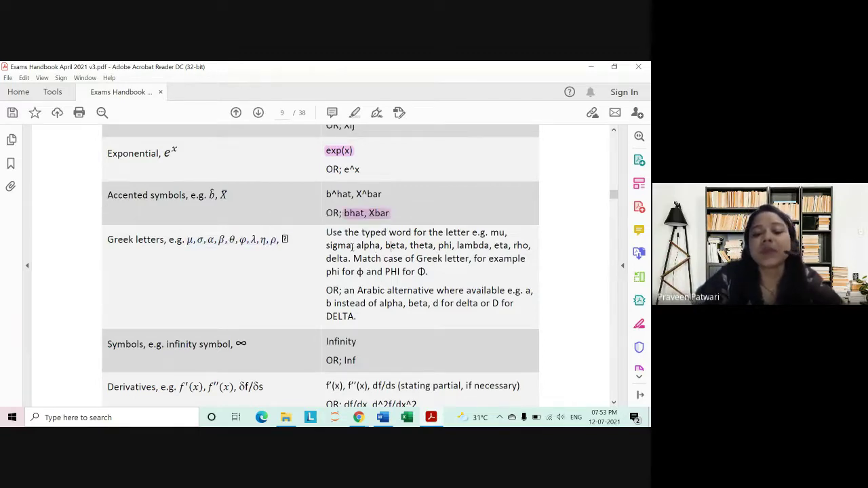
pyautogui.moveTo(367, 245); pyautogui.dragTo(327, 246)
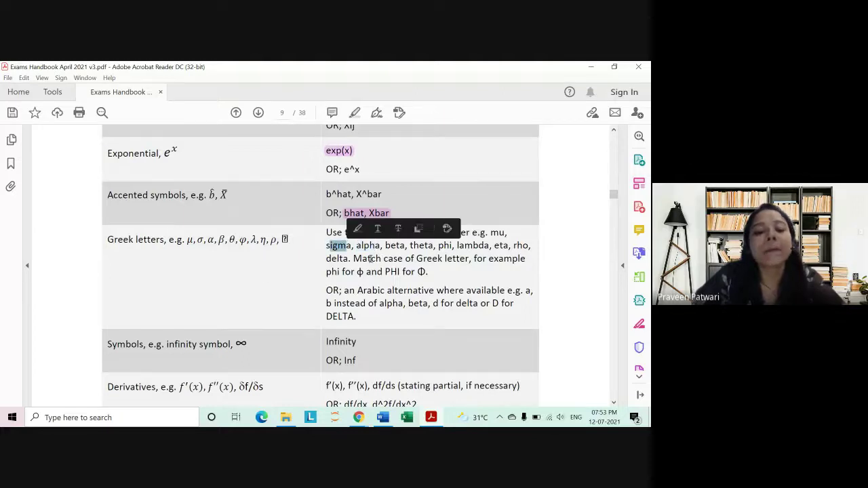
pyautogui.click(556, 233)
pyautogui.moveTo(490, 233); pyautogui.dragTo(508, 232)
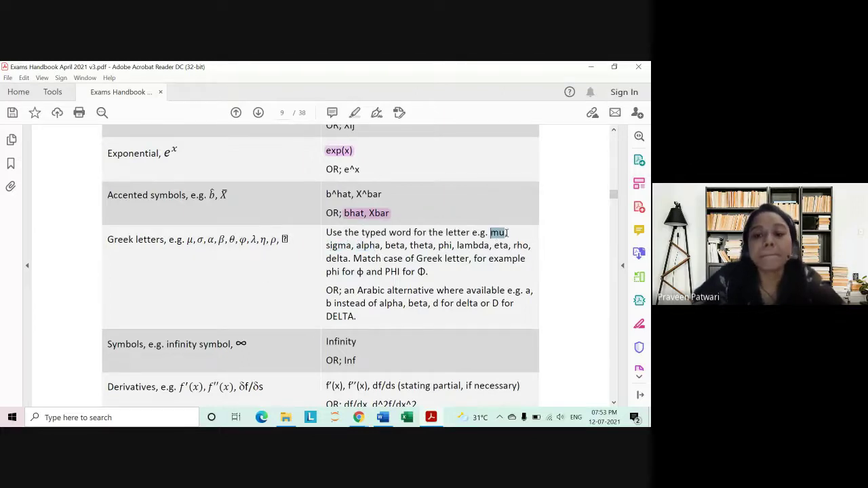
pyautogui.moveTo(327, 247); pyautogui.dragTo(461, 250)
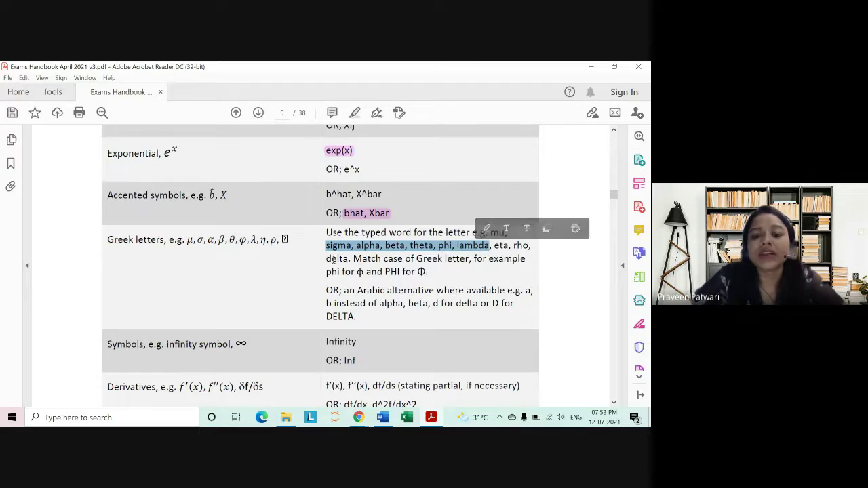
pyautogui.moveTo(331, 259); pyautogui.dragTo(353, 259)
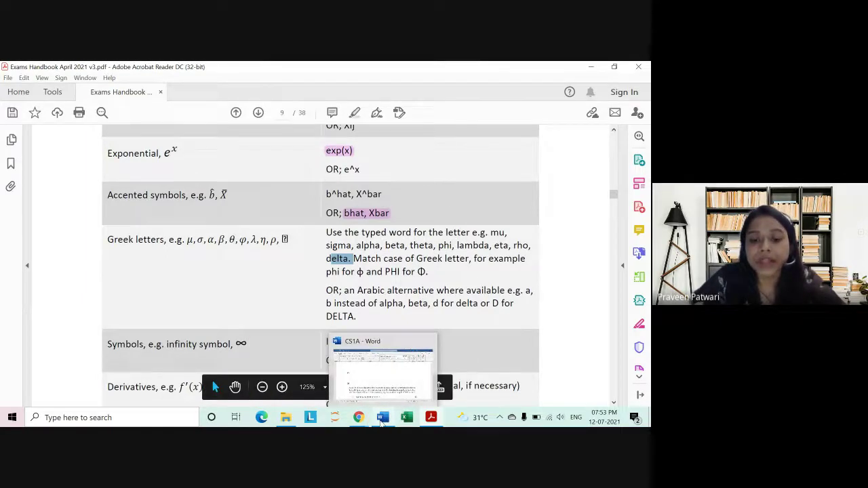
# In Word, add a new line below a^x and open Insert > Symbol > More Symbols
pyautogui.click(383, 419)
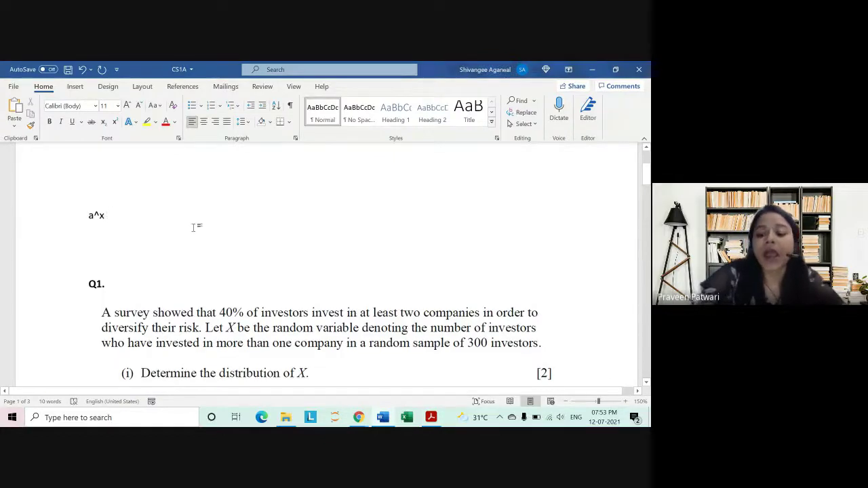
pyautogui.press('Return')
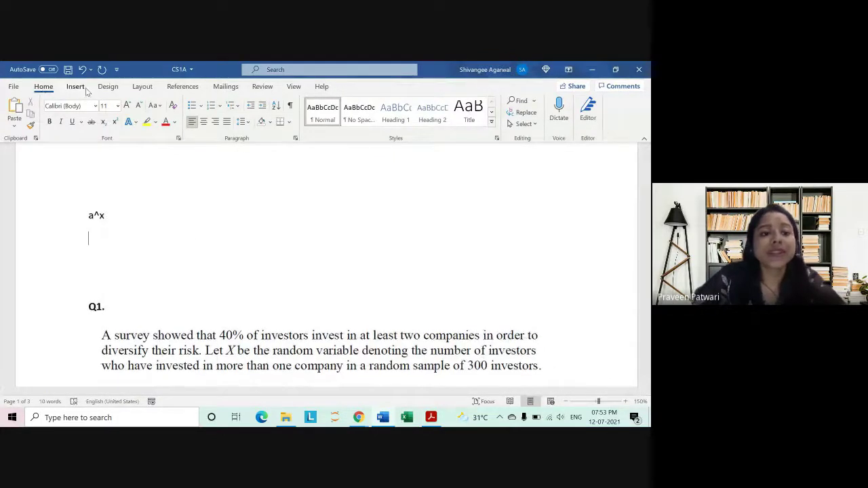
pyautogui.click(76, 87)
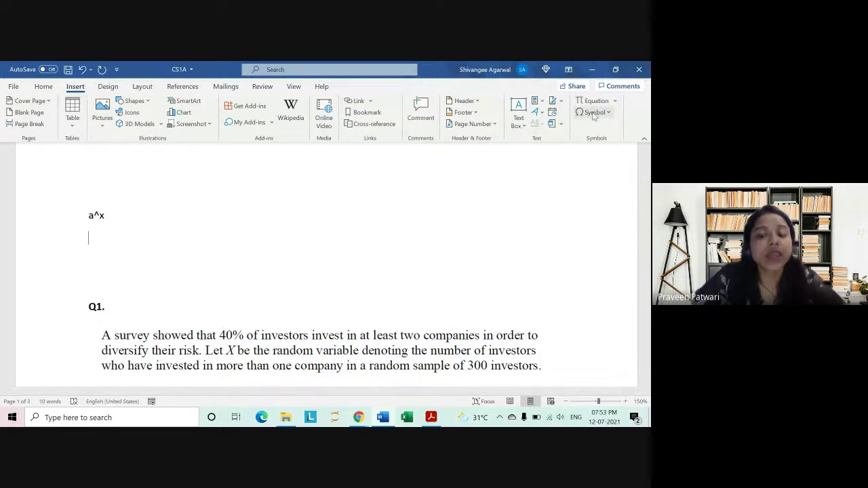
pyautogui.click(593, 113)
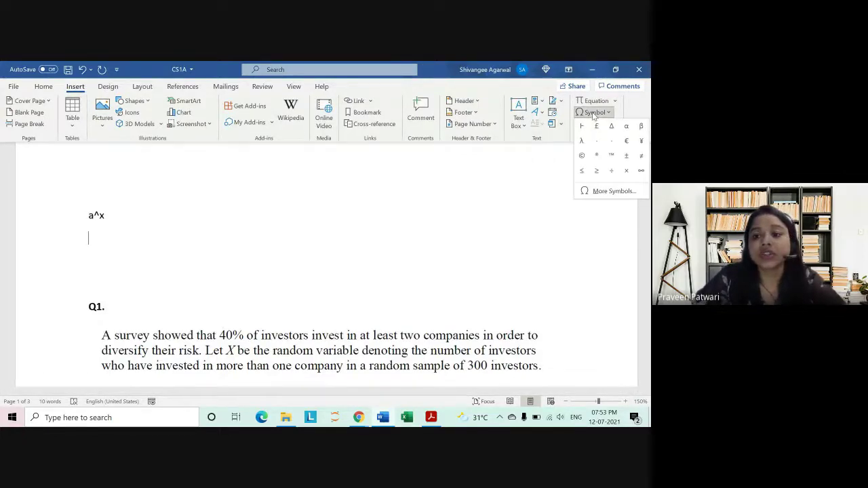
pyautogui.click(606, 192)
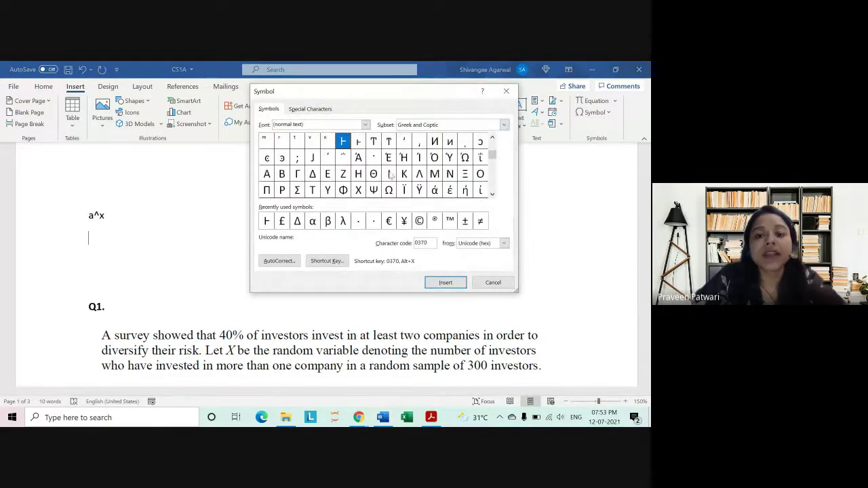
# In the Greek and Coptic subset, select Sigma, alpha, theta, lambda, mu and nu to show their names
pyautogui.click(504, 126)
pyautogui.click(425, 176)
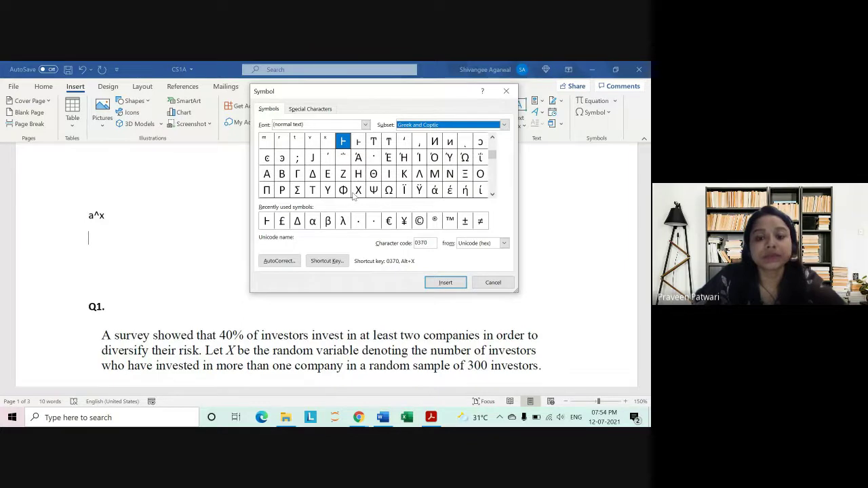
pyautogui.click(299, 189)
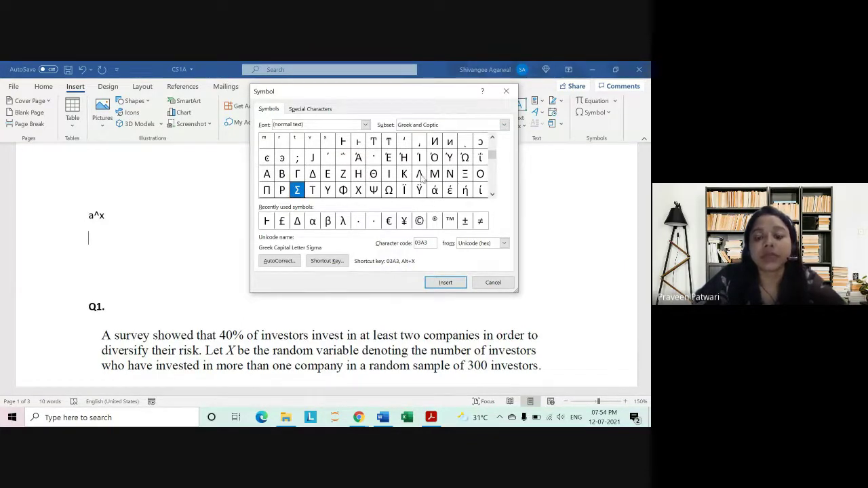
pyautogui.scroll(-1, 361, 179)
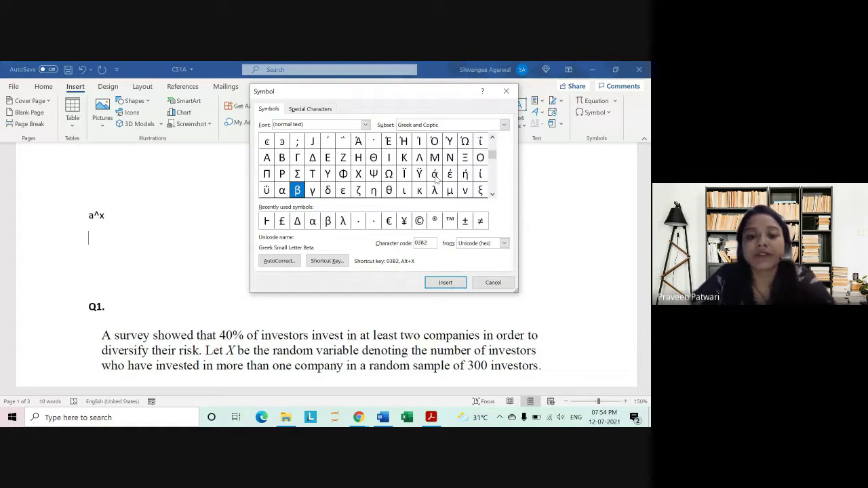
pyautogui.click(283, 192)
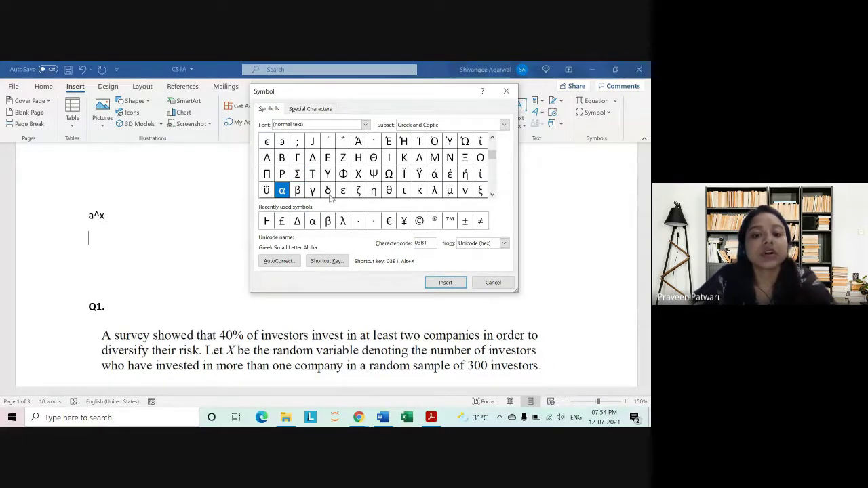
pyautogui.click(389, 191)
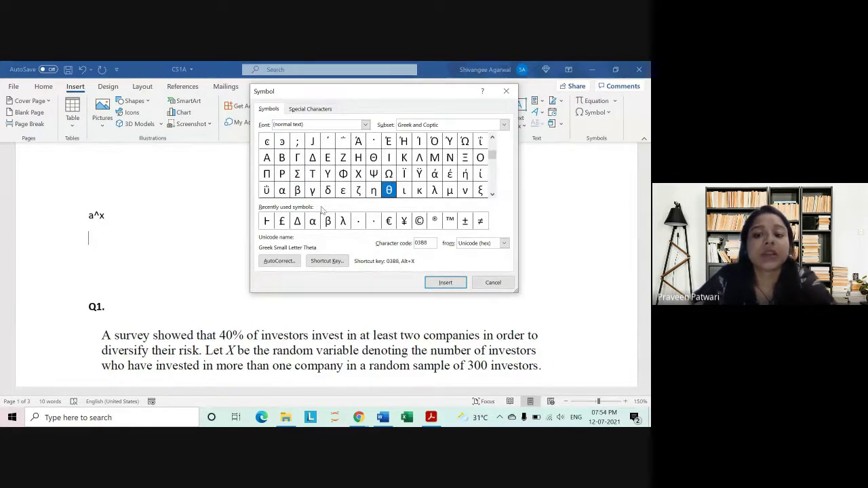
pyautogui.scroll(-1, 390, 184)
pyautogui.click(434, 175)
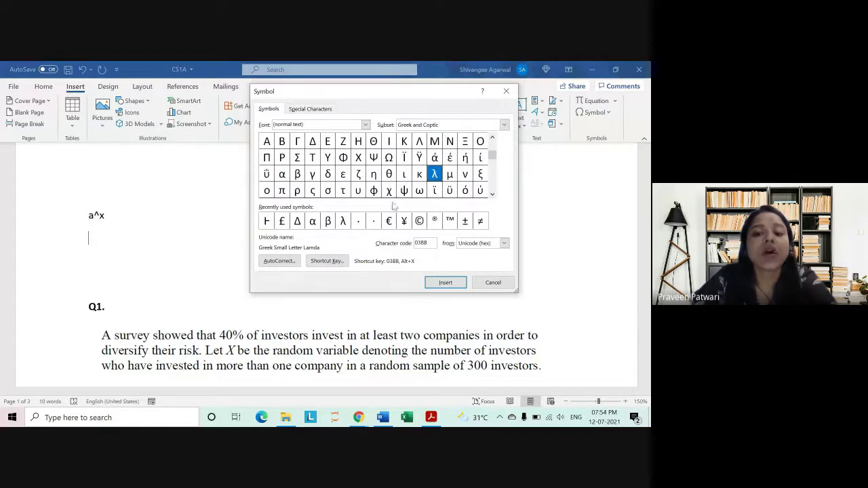
pyautogui.click(450, 175)
pyautogui.click(466, 175)
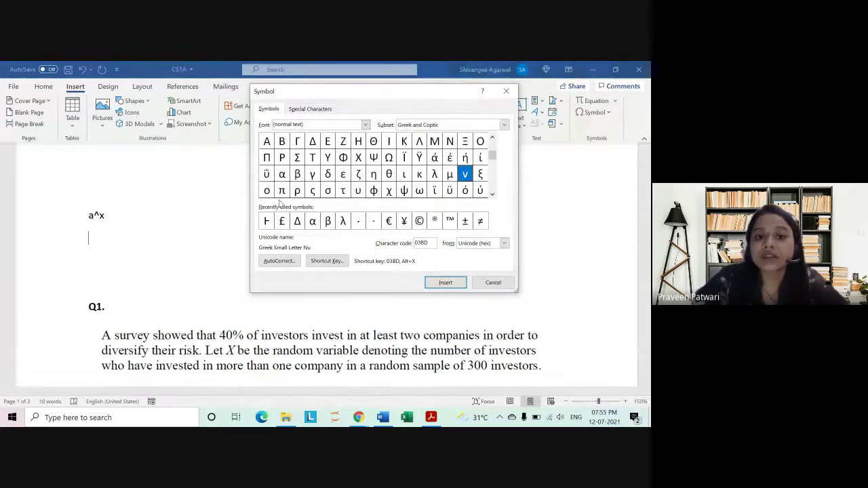
# Insert the small Greek alpha (α) and close the Symbol dialog
pyautogui.click(281, 175)
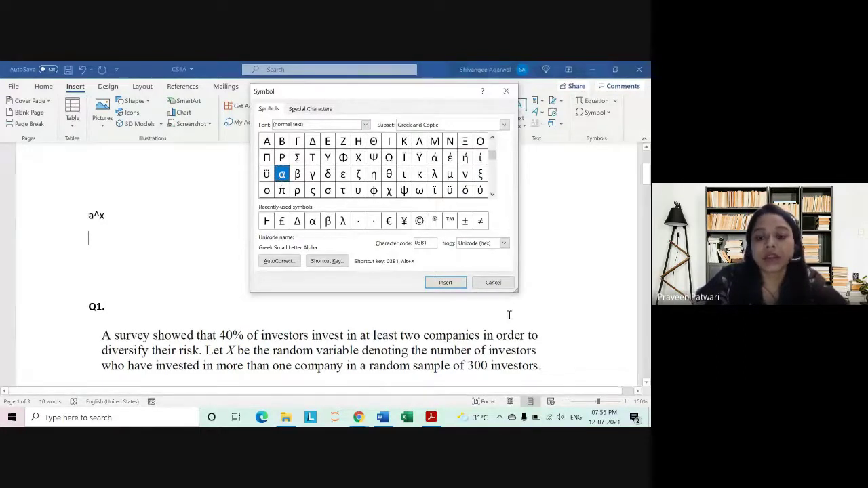
pyautogui.click(445, 283)
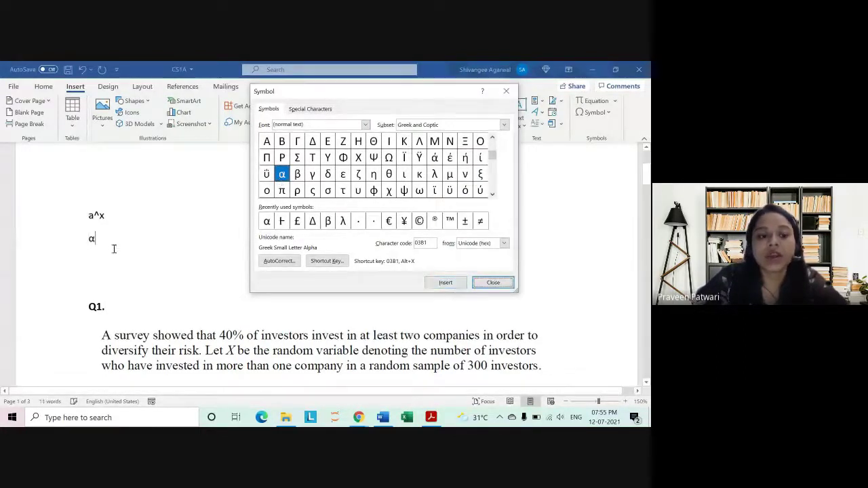
pyautogui.click(493, 283)
# Dismiss the Symbol gallery without inserting anything and return to the handbook's Greek-letters page
pyautogui.click(605, 114)
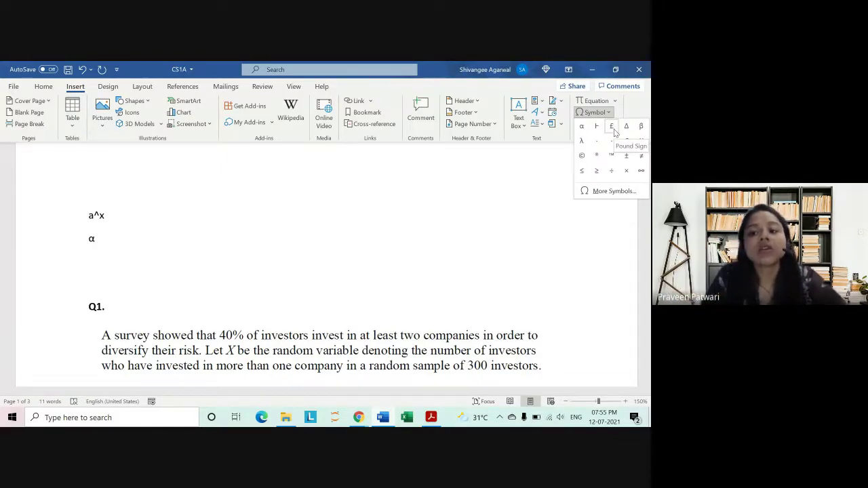
pyautogui.click(85, 249)
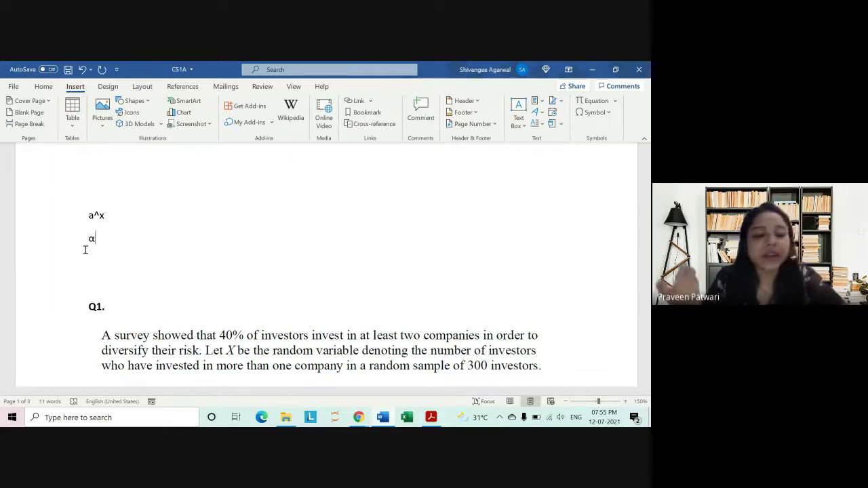
pyautogui.hotkey('alt', 'Tab')
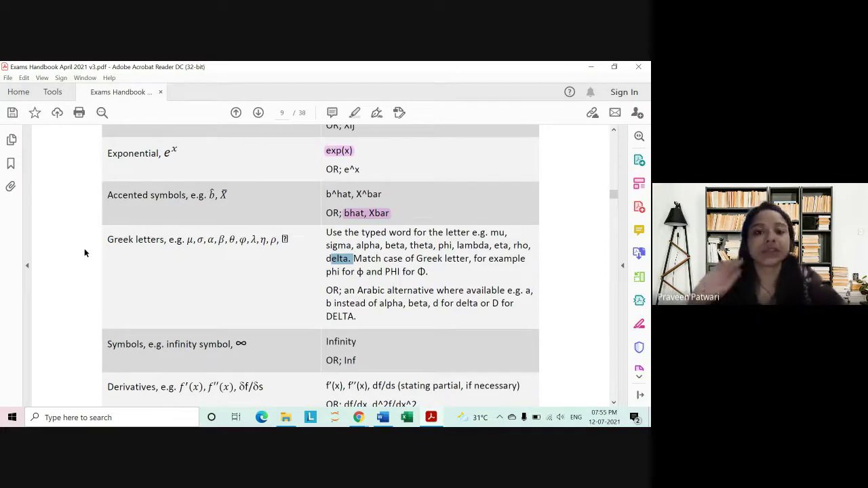
# Highlight 'Inf' in pink in the handbook's infinity row
pyautogui.scroll(-2, 187, 352)
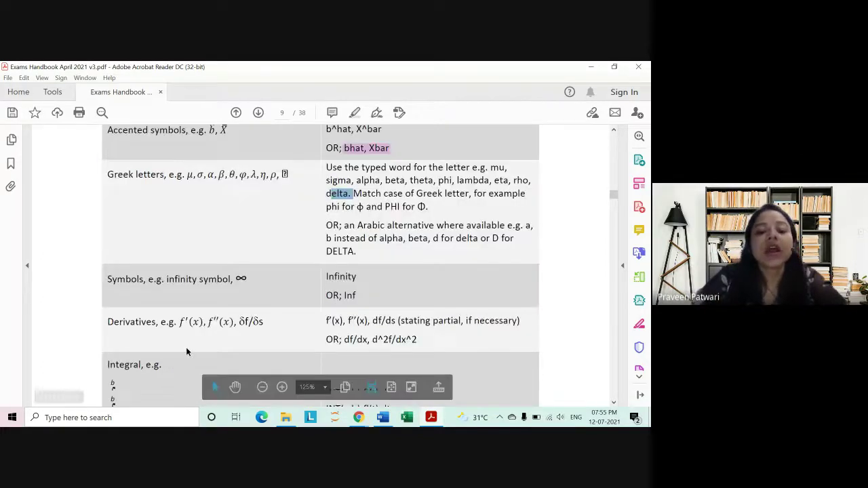
pyautogui.scroll(-2, 187, 351)
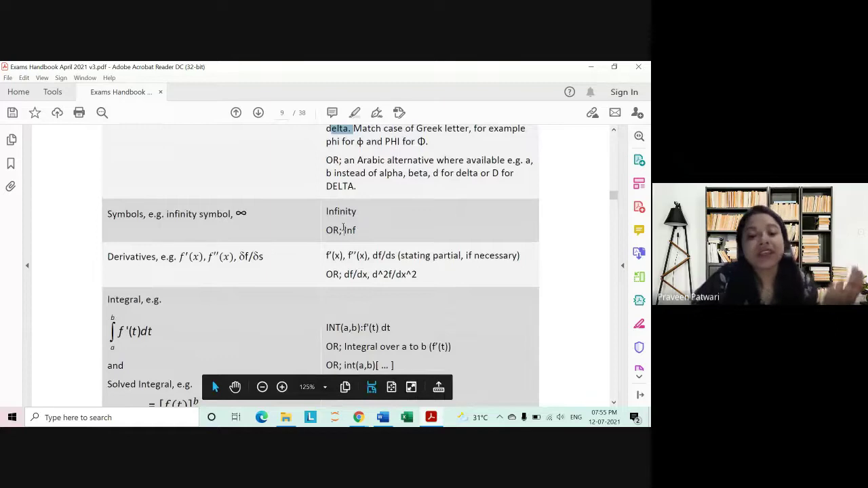
pyautogui.moveTo(344, 230)
pyautogui.mouseDown()
pyautogui.moveTo(357, 231)
pyautogui.moveTo(356, 211)
pyautogui.mouseUp()
pyautogui.click(368, 211)
pyautogui.click(384, 222)
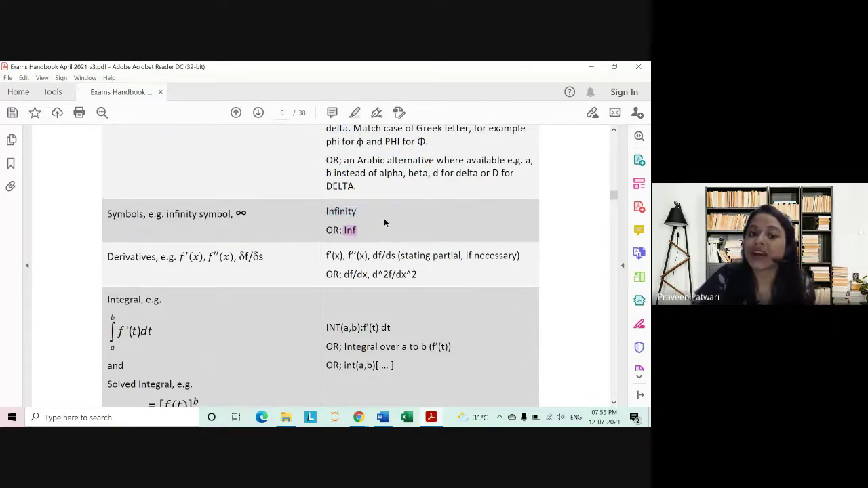
# Select the f′(x) notation in the Derivatives row, then return to Word
pyautogui.scroll(-2, 384, 217)
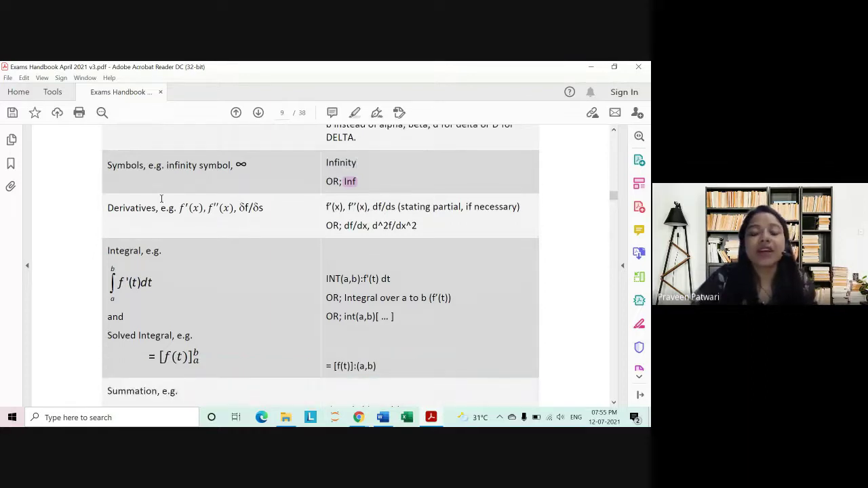
pyautogui.moveTo(168, 208); pyautogui.dragTo(269, 208)
pyautogui.click(195, 211)
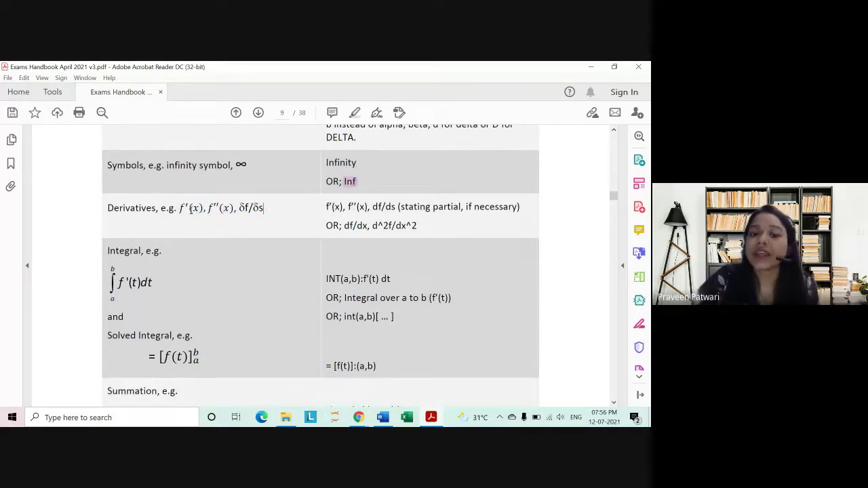
pyautogui.moveTo(325, 208); pyautogui.dragTo(341, 210)
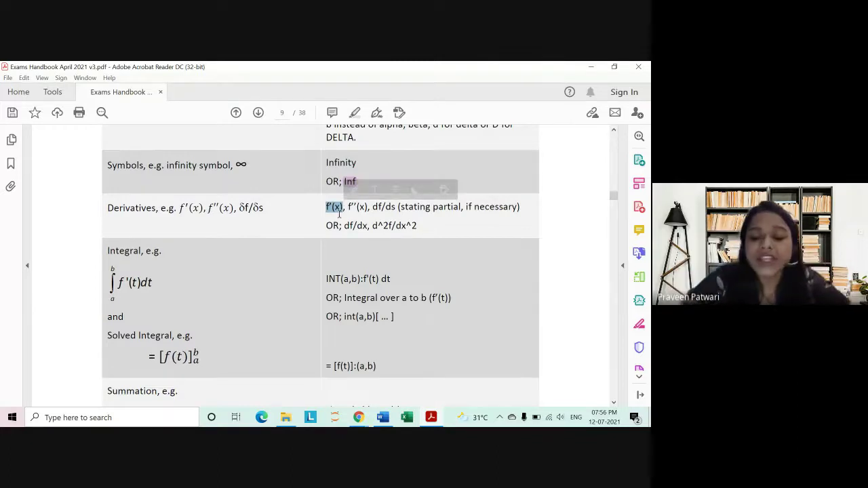
pyautogui.hotkey('alt', 'Tab')
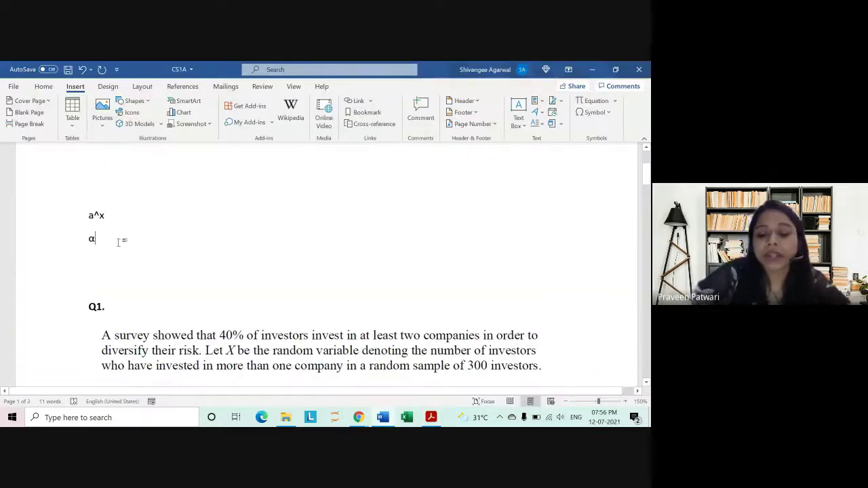
# Type f'''(x) on the line below α, then switch back to the handbook PDF
pyautogui.write('f')
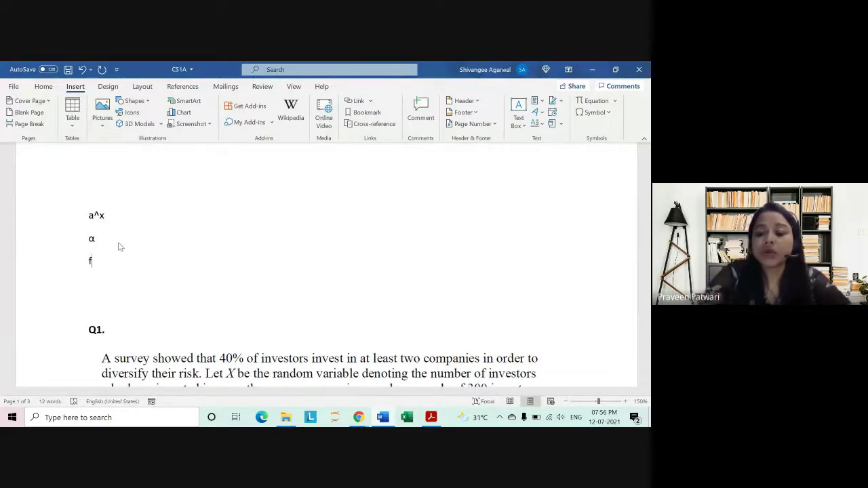
pyautogui.write("'")
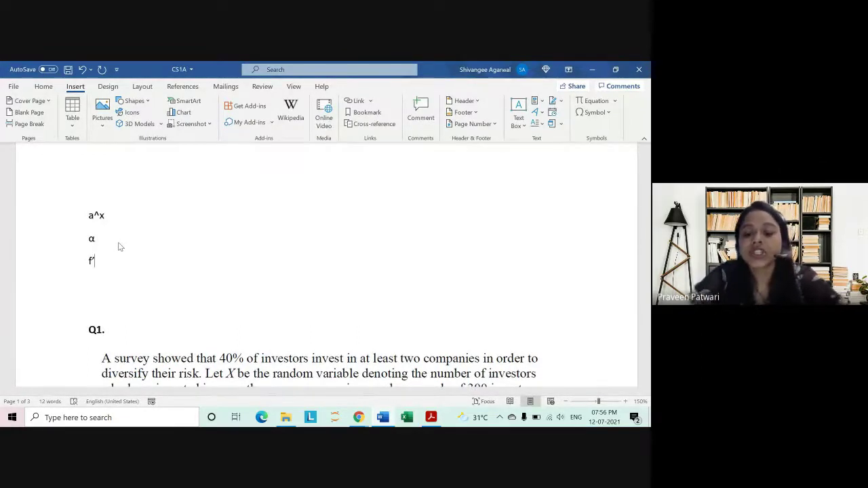
pyautogui.write('(x)')
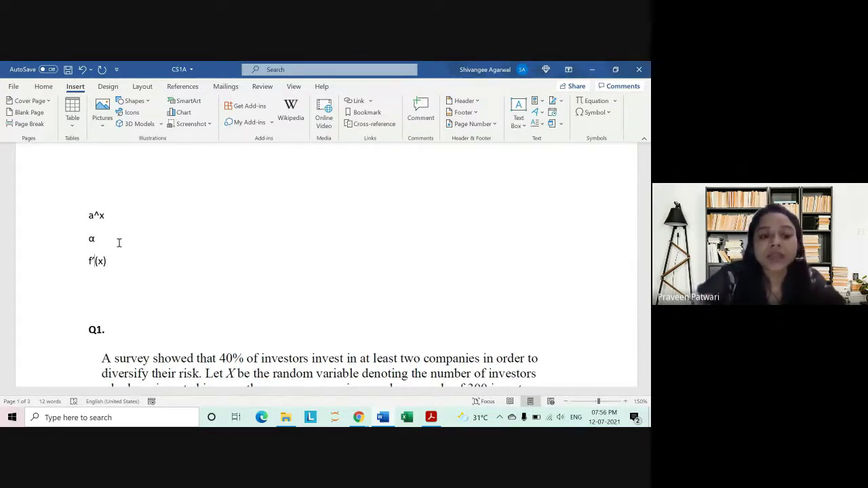
pyautogui.write("''")
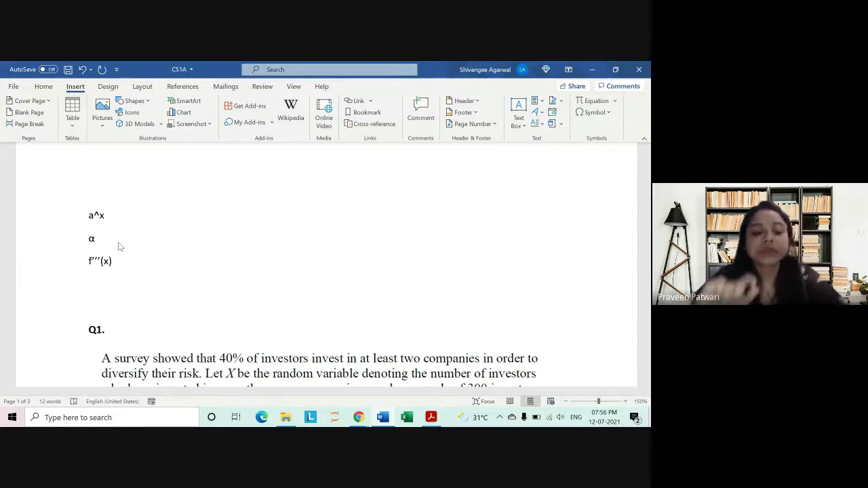
pyautogui.hotkey('alt', 'Tab')
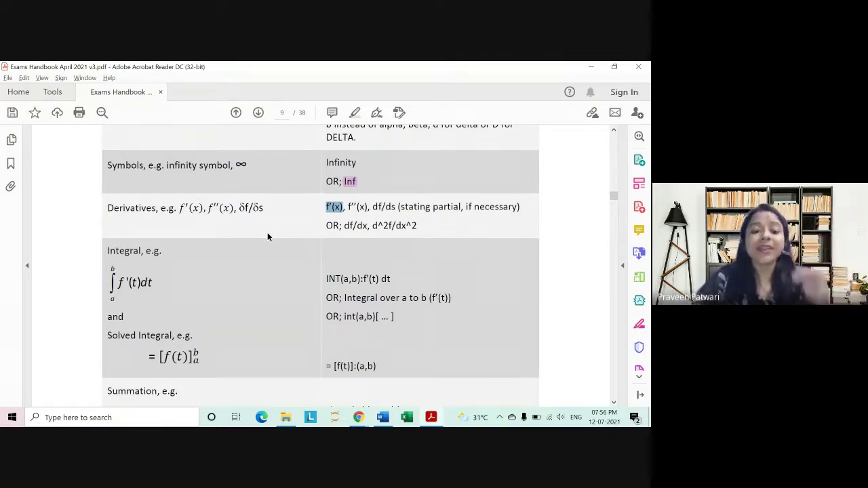
# Select the δf/δs partial derivative example, then return to the Word document
pyautogui.moveTo(238, 208); pyautogui.dragTo(265, 208)
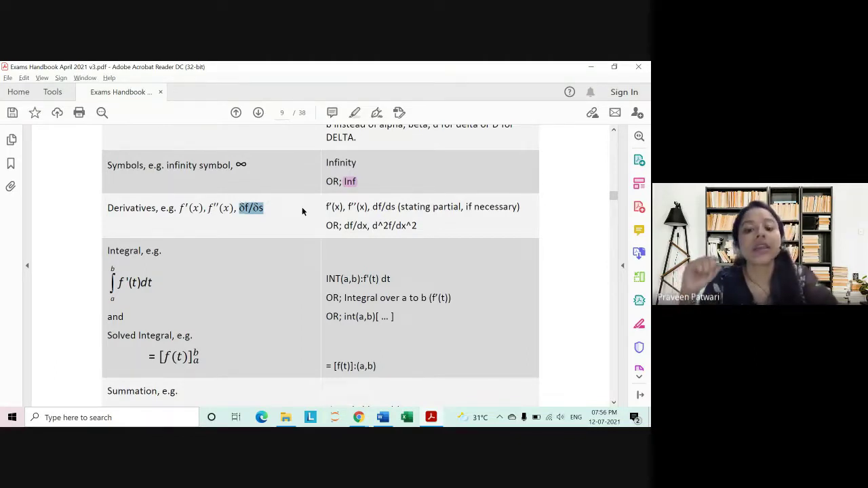
pyautogui.hotkey('alt', 'Tab')
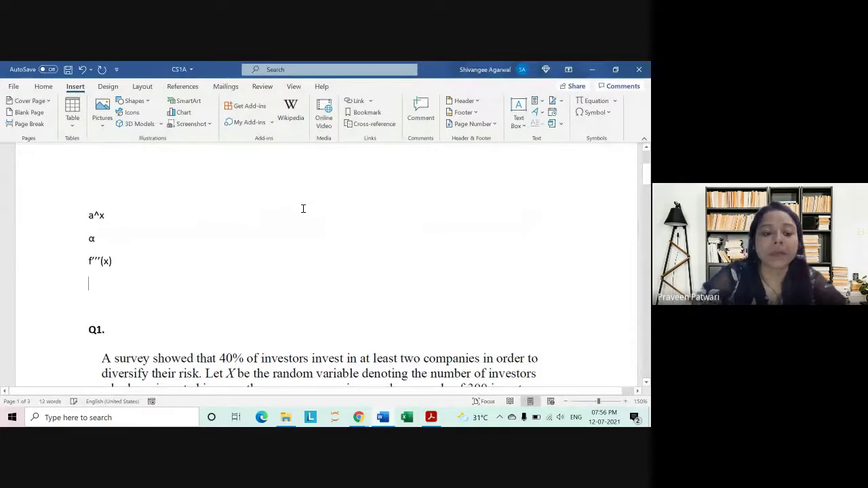
# Type df/dx below f'''(x), remove the stray bracket, and switch to the handbook
pyautogui.write('df/dx (')
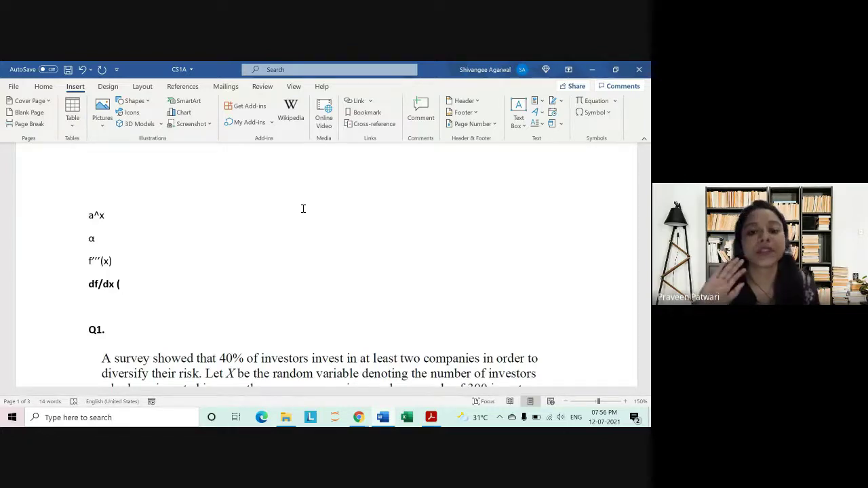
pyautogui.press('BackSpace')
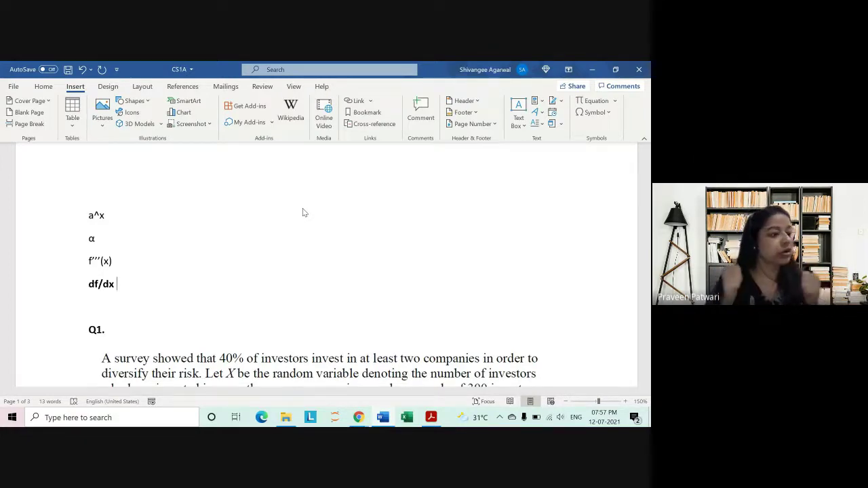
pyautogui.hotkey('alt', 'Tab')
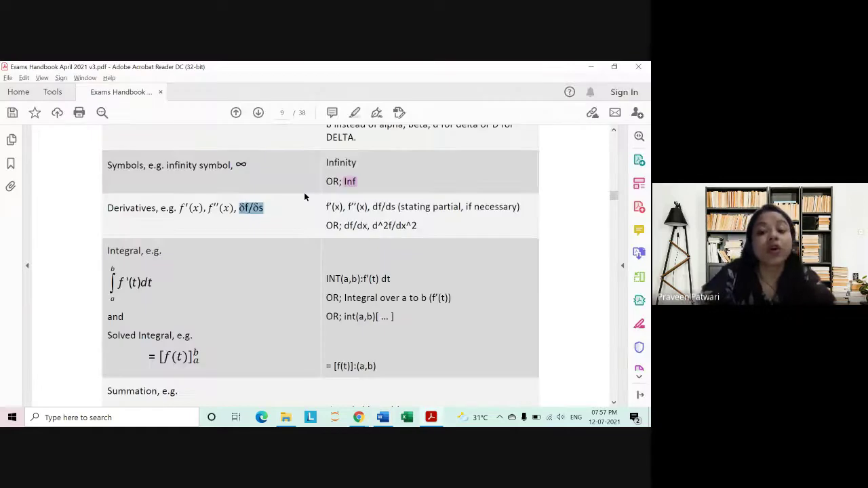
# Highlight the note on stating partial derivatives in pink and select d^2f/dx^2
pyautogui.moveTo(386, 207); pyautogui.dragTo(461, 207)
pyautogui.click(423, 215)
pyautogui.click(467, 189)
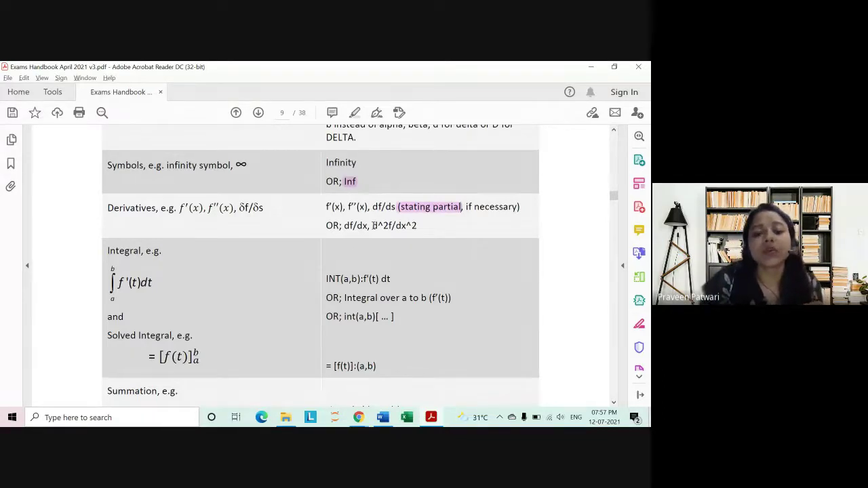
pyautogui.moveTo(372, 226); pyautogui.dragTo(417, 226)
pyautogui.click(401, 245)
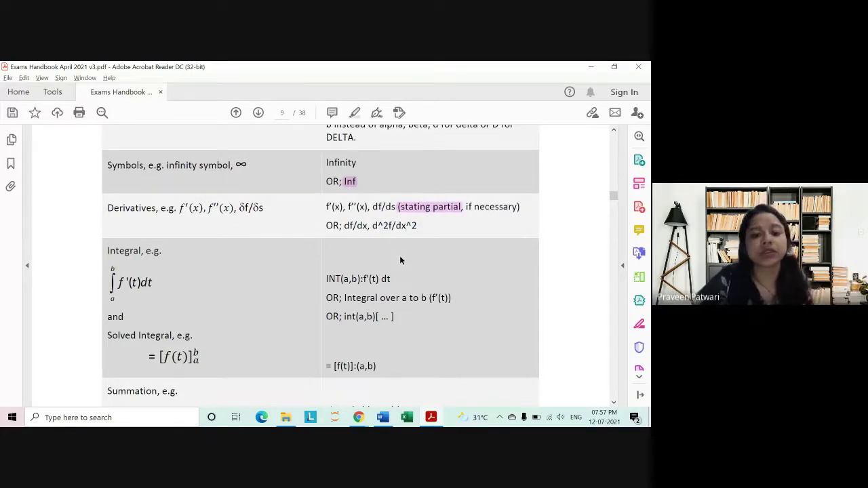
# Walk through INT(a,b):f'(t) dt part by part: INT, (a,b), colon, f'(t) dt, then return to Word
pyautogui.scroll(-2, 400, 260)
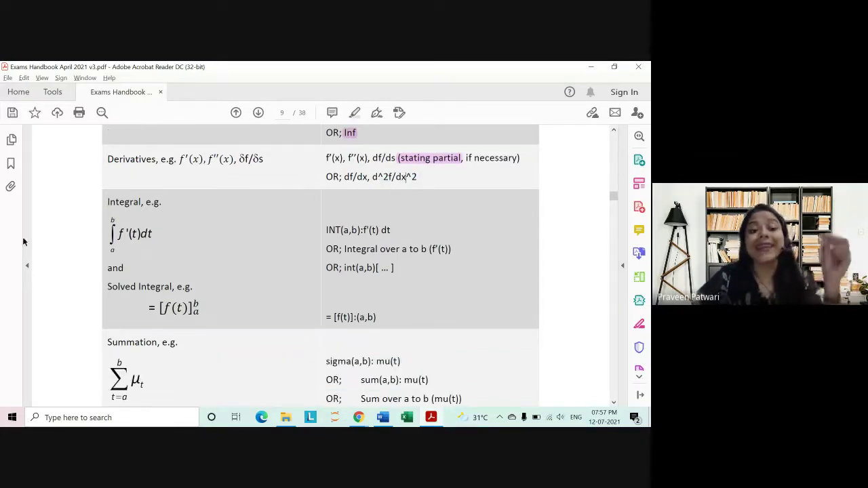
pyautogui.scroll(-2, 227, 236)
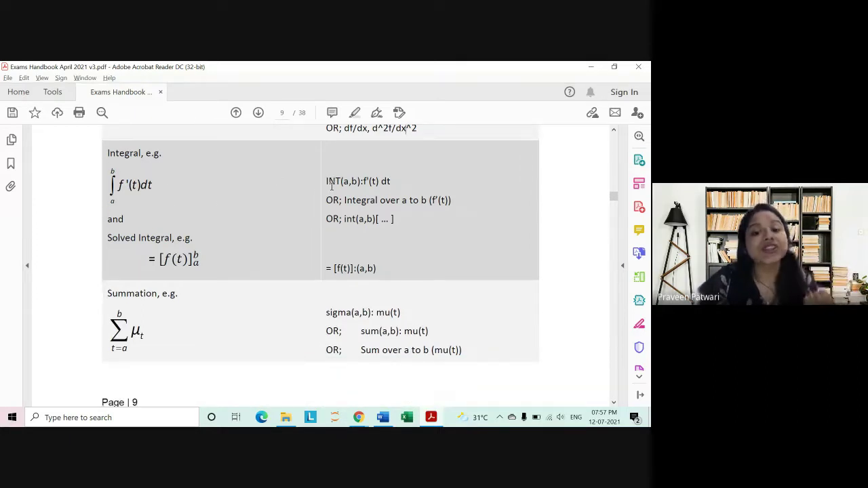
pyautogui.moveTo(327, 182); pyautogui.dragTo(391, 182)
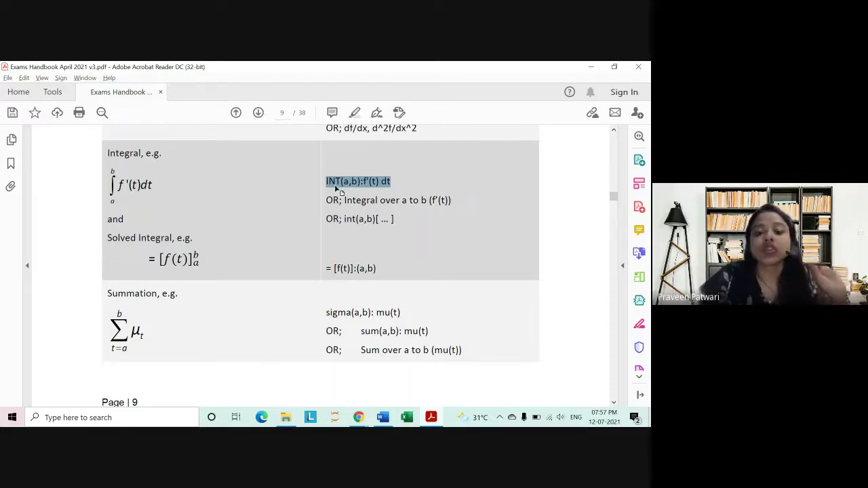
pyautogui.moveTo(326, 181); pyautogui.dragTo(342, 182)
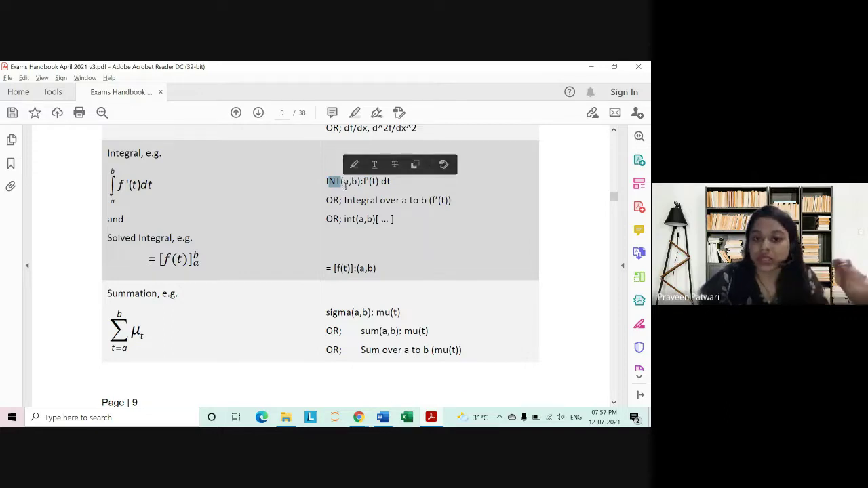
pyautogui.click(345, 182)
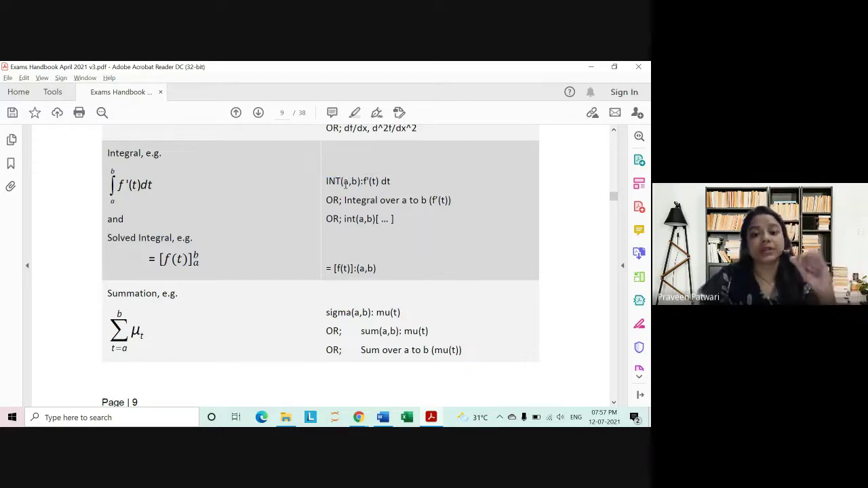
pyautogui.moveTo(341, 181); pyautogui.dragTo(361, 182)
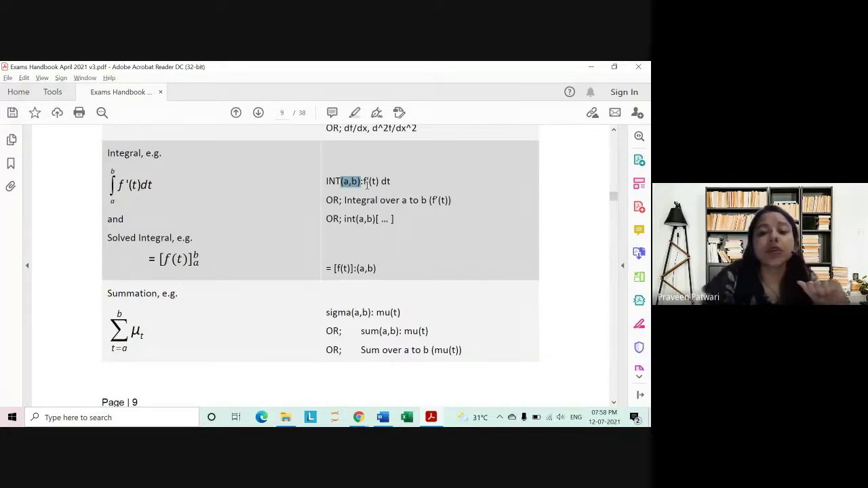
pyautogui.moveTo(367, 182); pyautogui.dragTo(359, 182)
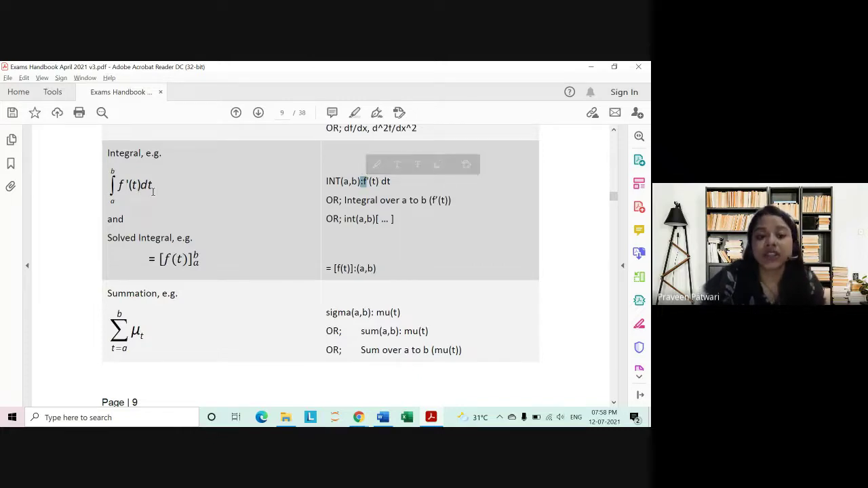
pyautogui.click(368, 191)
pyautogui.moveTo(364, 181); pyautogui.dragTo(392, 182)
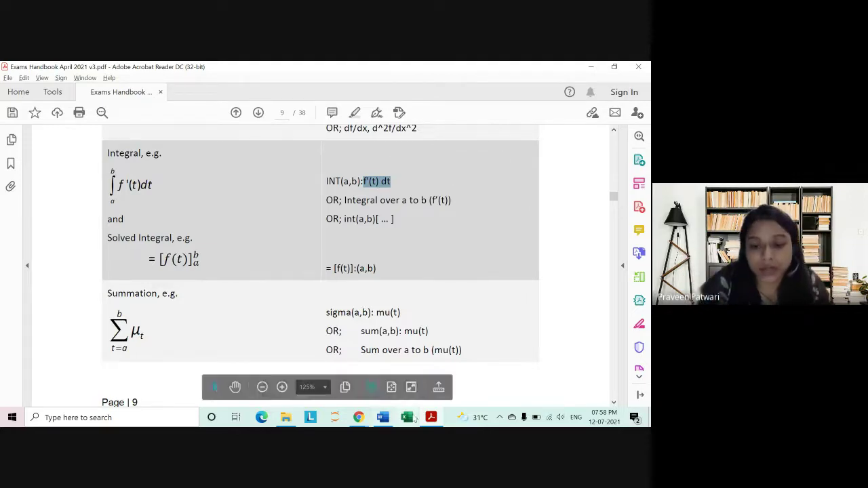
pyautogui.click(382, 417)
# Type INT(-inf, inf):[a+bx] on a new line below df/dx
pyautogui.press('Return')
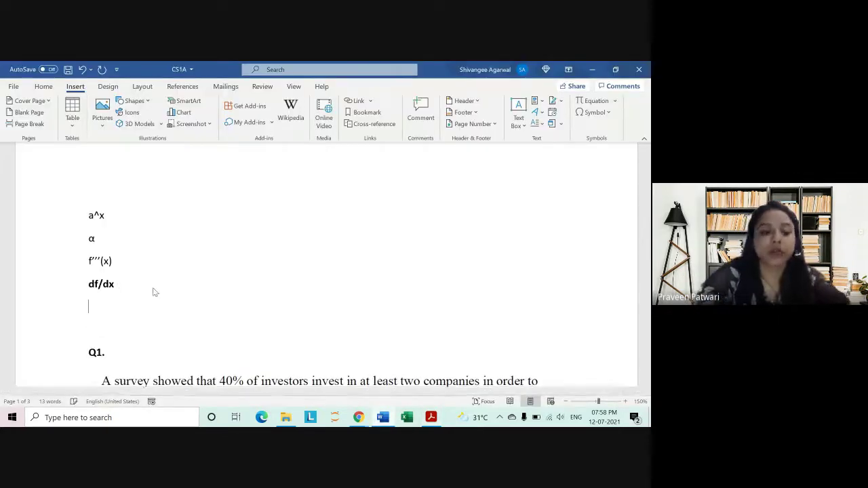
pyautogui.write('in')
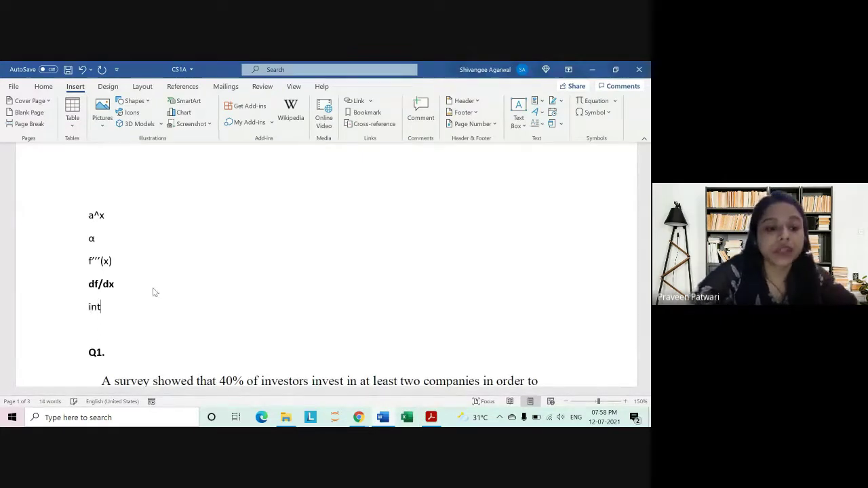
pyautogui.write('t')
pyautogui.press('BackSpace')
pyautogui.press('BackSpace')
pyautogui.press('BackSpace')
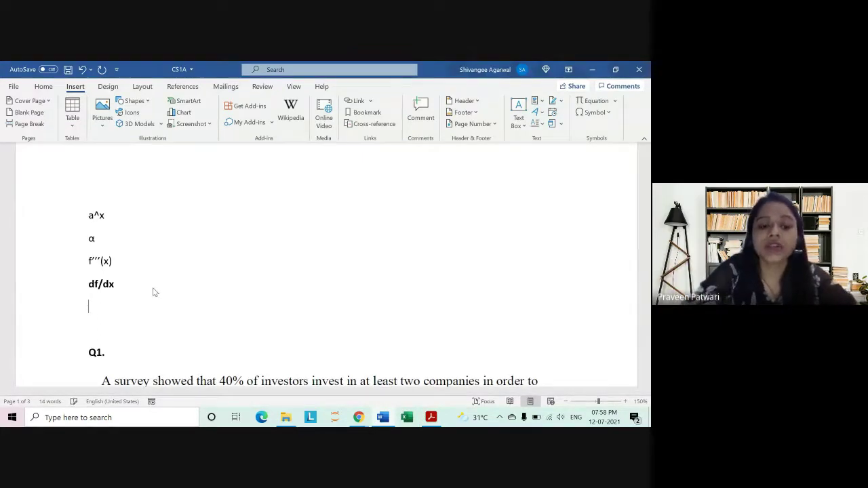
pyautogui.write('INT')
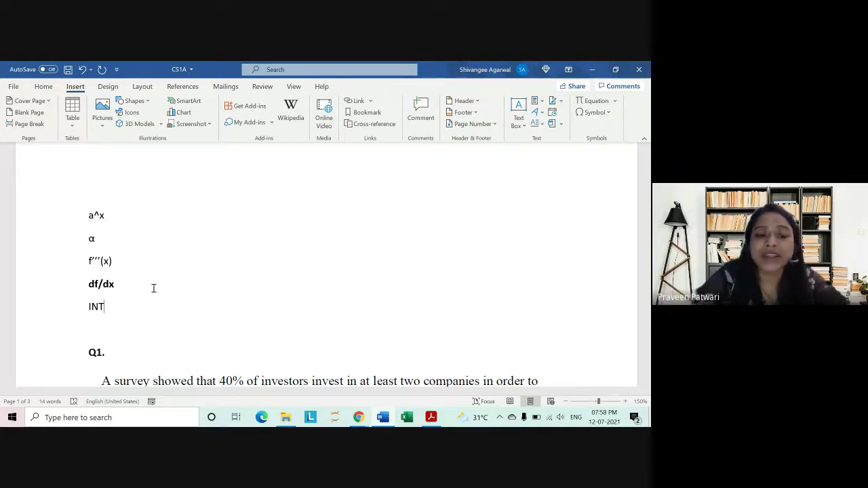
pyautogui.press('capslock')
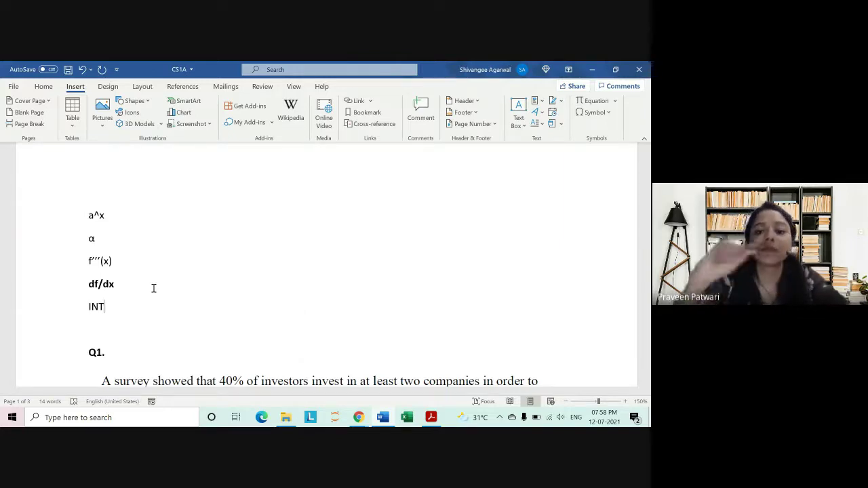
pyautogui.write('(-inf, inf')
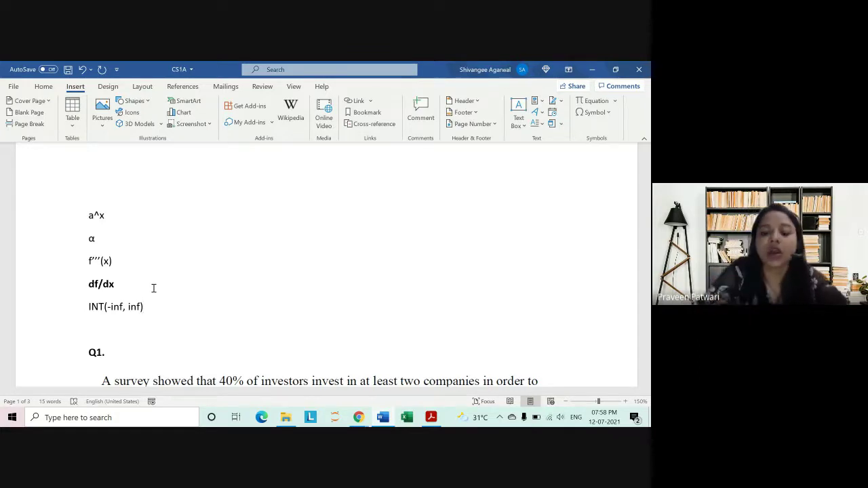
pyautogui.write('[')
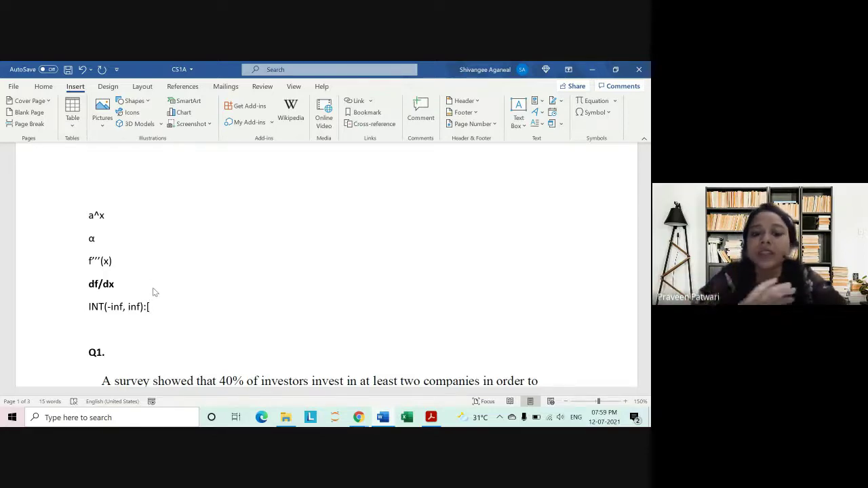
pyautogui.write('a+bx')
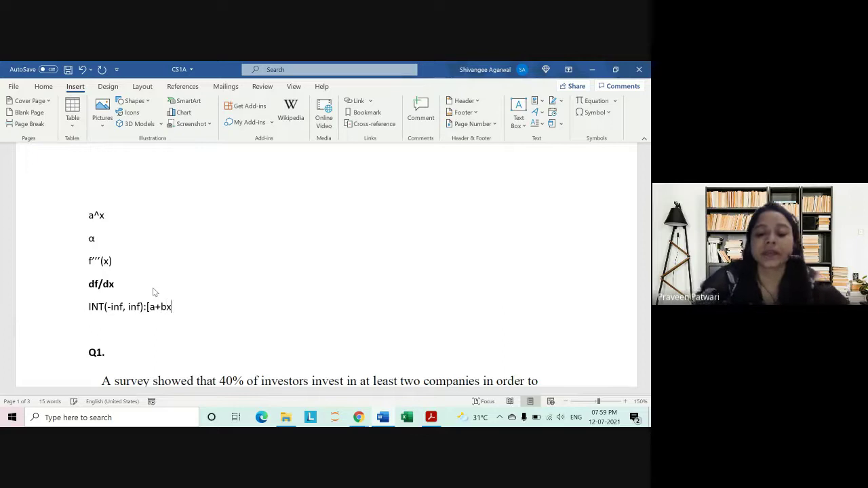
pyautogui.write(']')
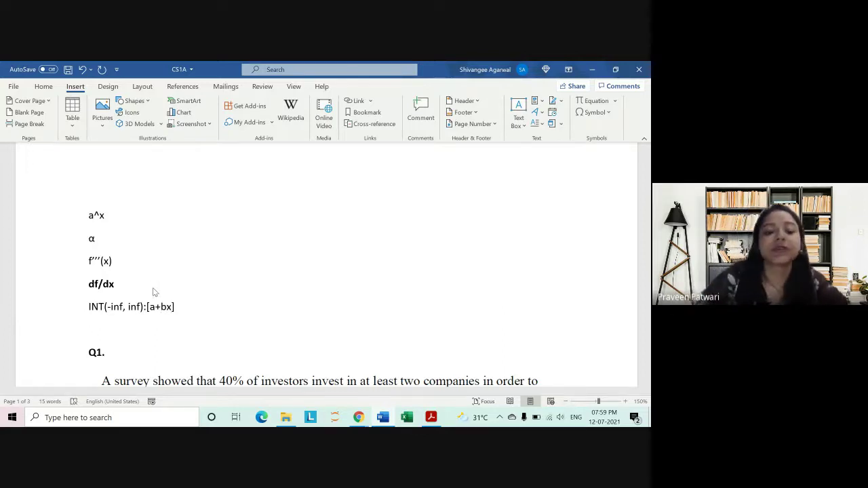
# Point out the [a+bx] integrand and start a new line in capitals for SUM
pyautogui.moveTo(104, 307); pyautogui.dragTo(175, 308)
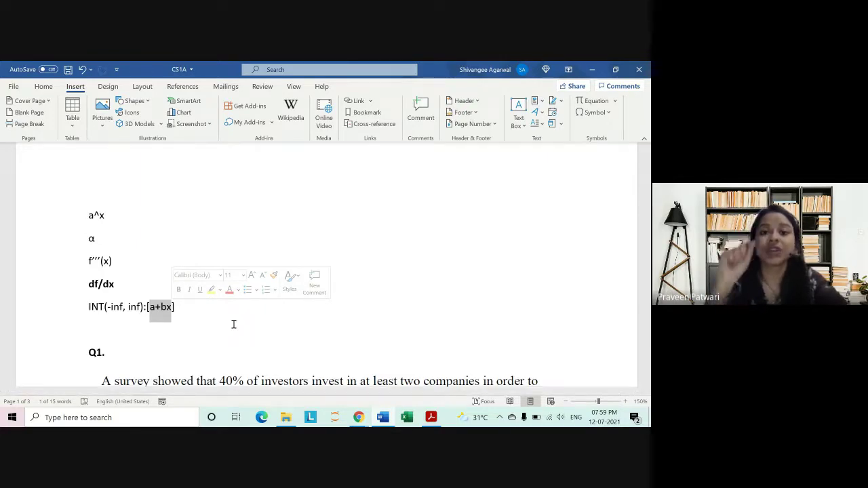
pyautogui.click(177, 307)
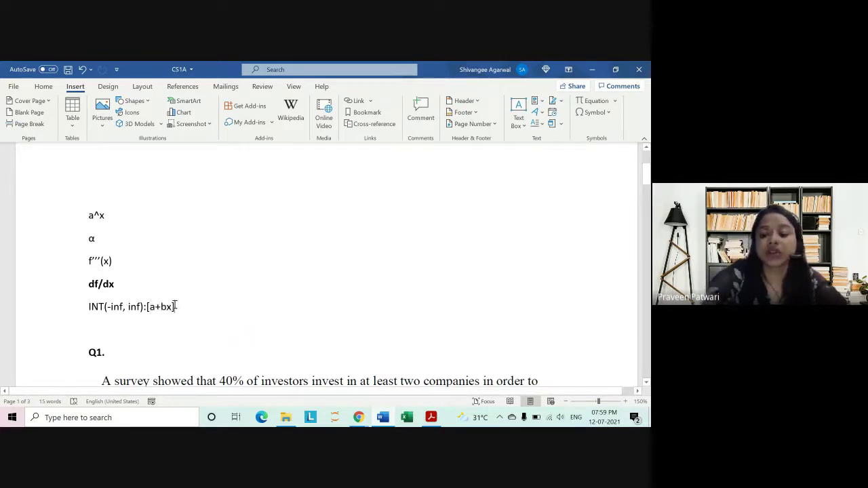
pyautogui.press('Return')
pyautogui.press('capslock')
pyautogui.write('SUM')
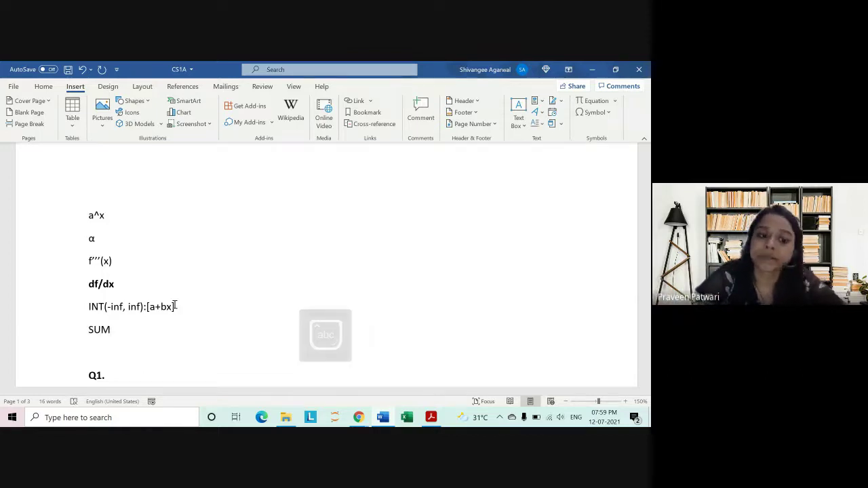
pyautogui.write('(-inf,inf')
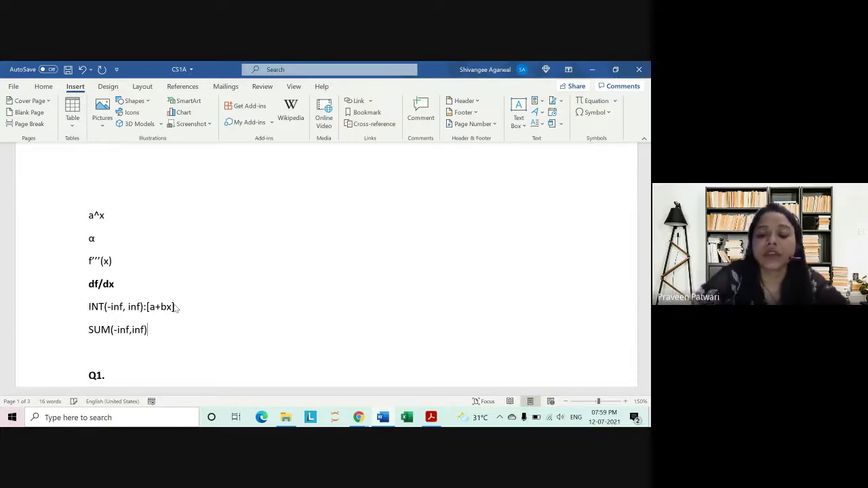
pyautogui.write('[')
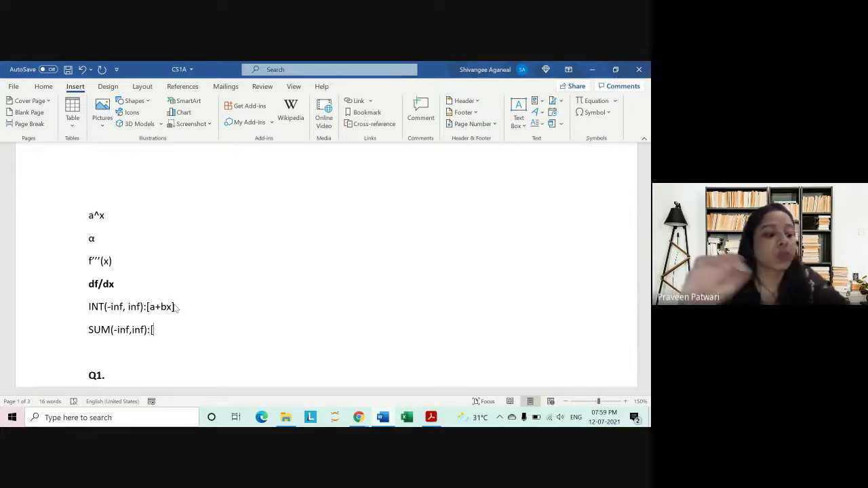
pyautogui.write('ax')
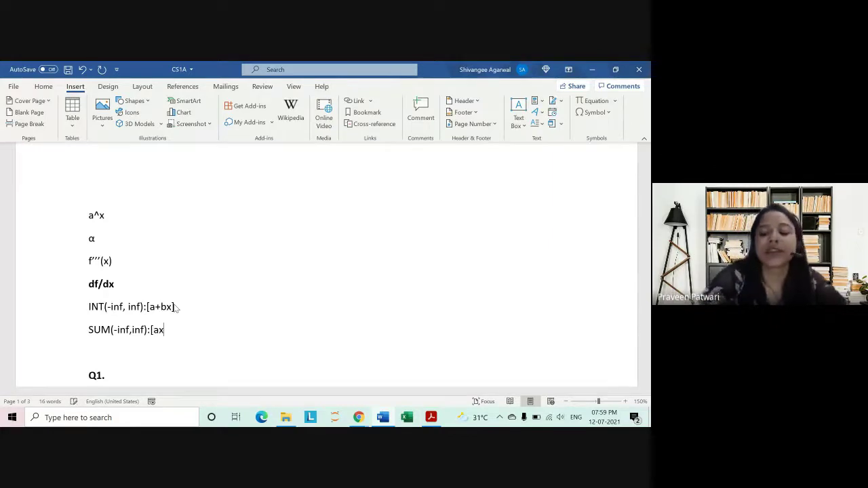
pyautogui.write(']')
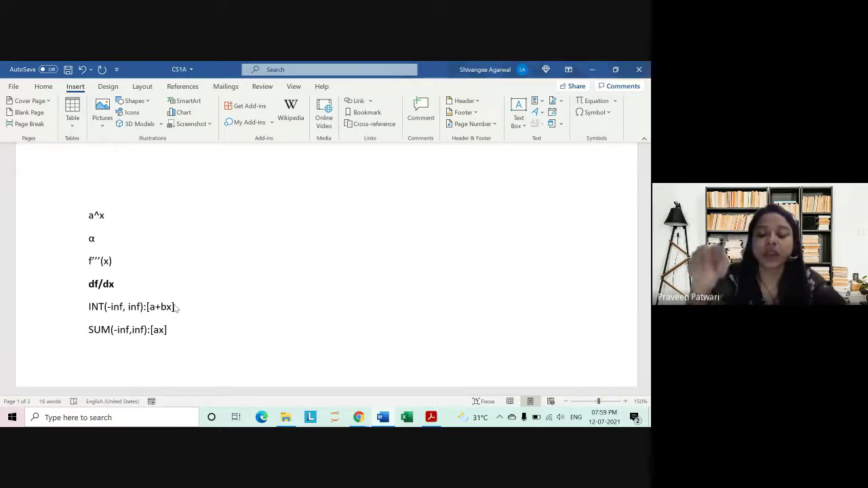
pyautogui.write('R')
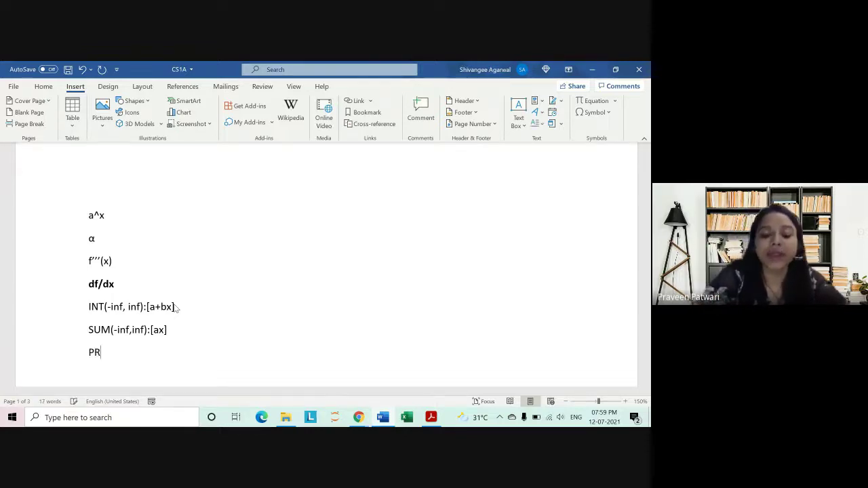
pyautogui.write('ODUCT')
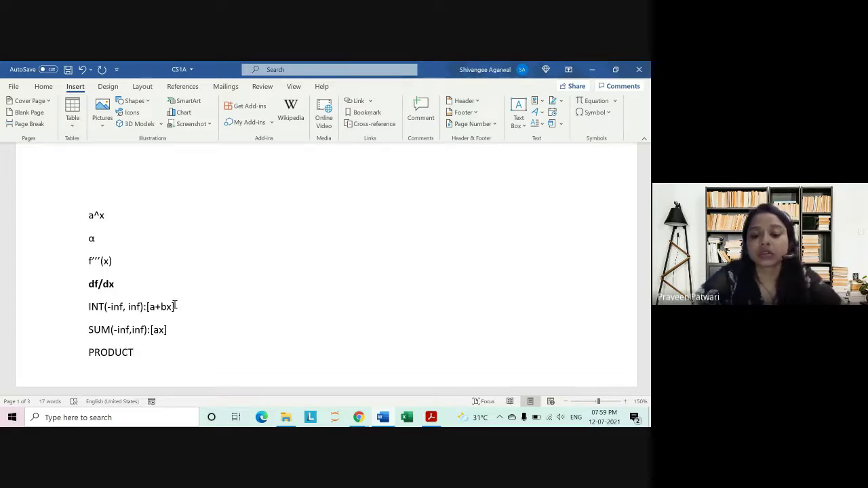
pyautogui.write('(0,10')
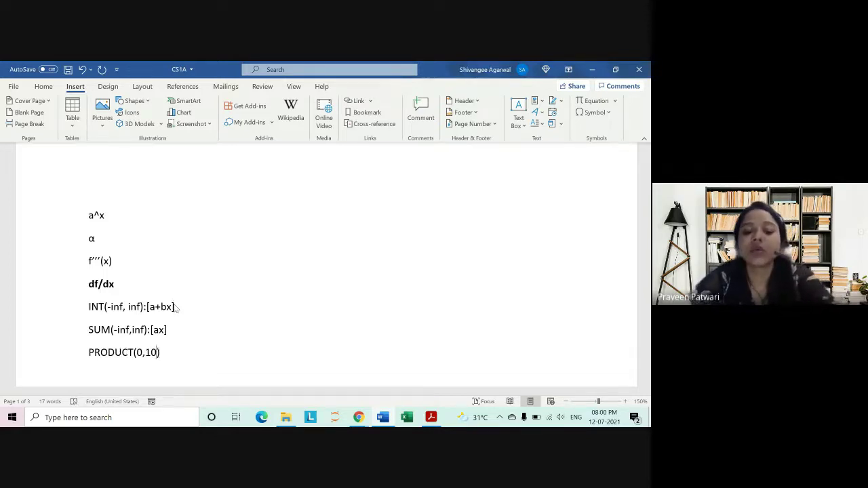
pyautogui.write(')')
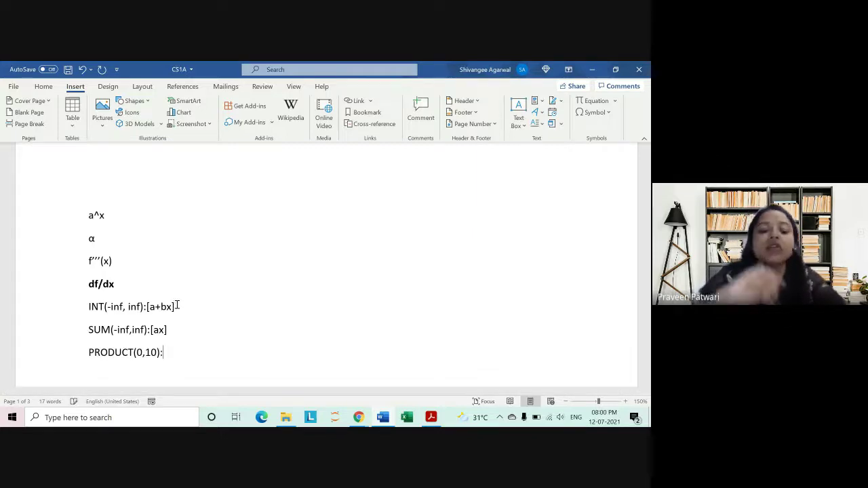
pyautogui.write(':')
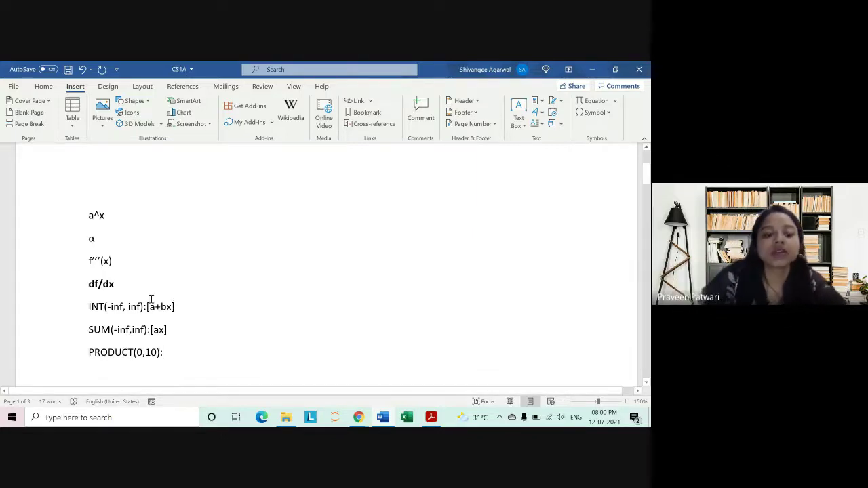
pyautogui.moveTo(121, 314); pyautogui.dragTo(170, 349)
pyautogui.click(145, 284)
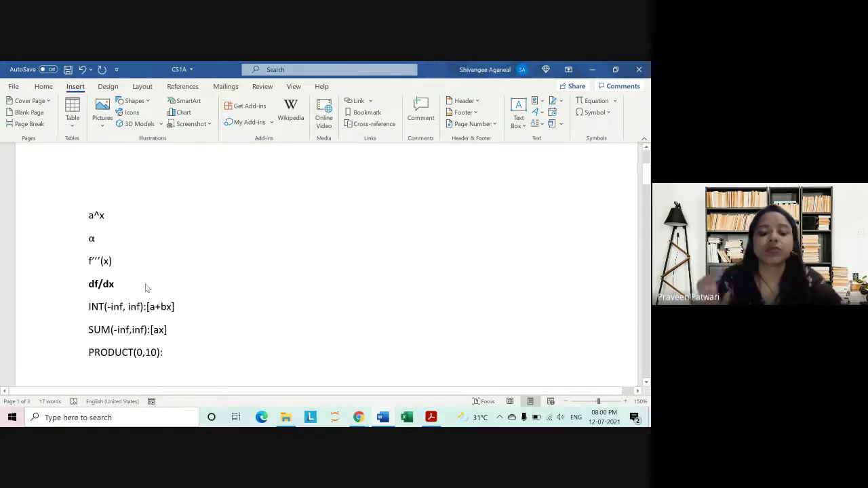
pyautogui.hotkey('alt', 'Tab')
# Highlight the sum(a,b): mu(t) notation in pink and select sigma(a,b): mu(t)
pyautogui.scroll(-2, 304, 330)
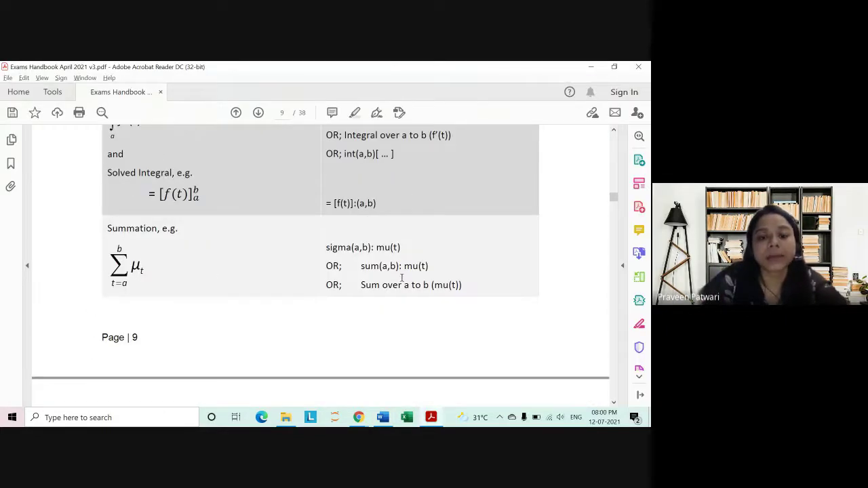
pyautogui.moveTo(363, 266); pyautogui.dragTo(435, 267)
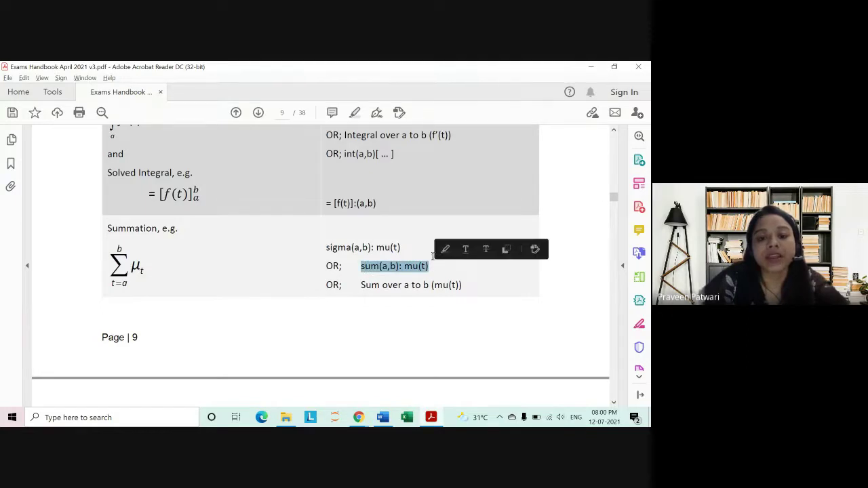
pyautogui.click(445, 250)
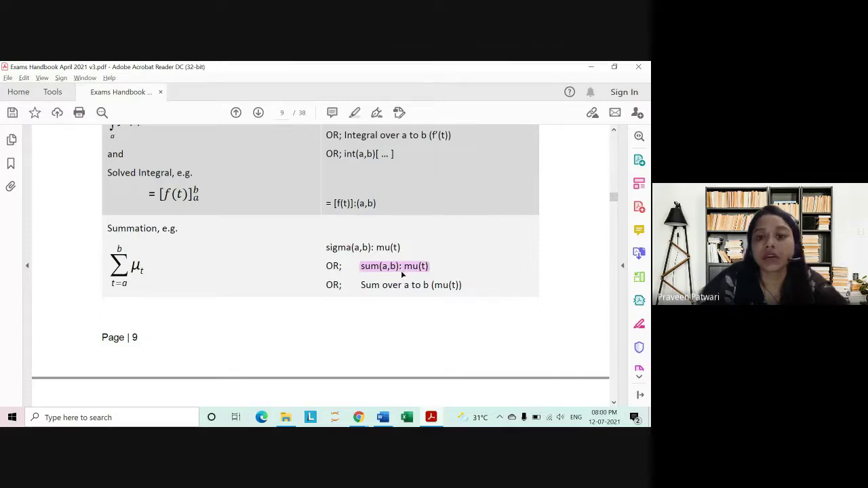
pyautogui.moveTo(326, 250); pyautogui.dragTo(402, 248)
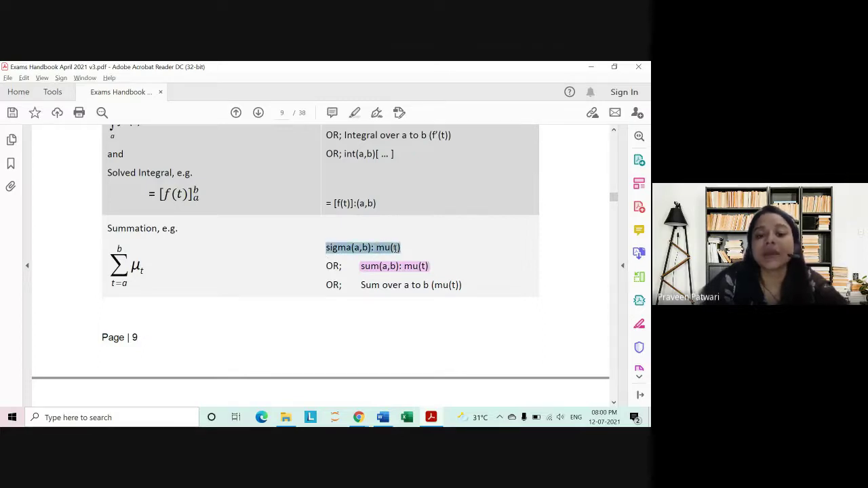
pyautogui.click(381, 284)
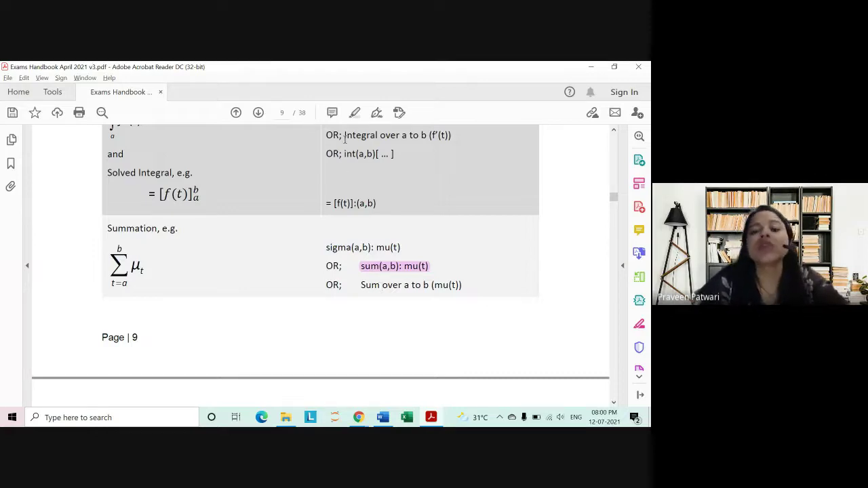
# Highlight INT(a,b):f'(t) dt in pink, then return to the Word document
pyautogui.scroll(1, 378, 183)
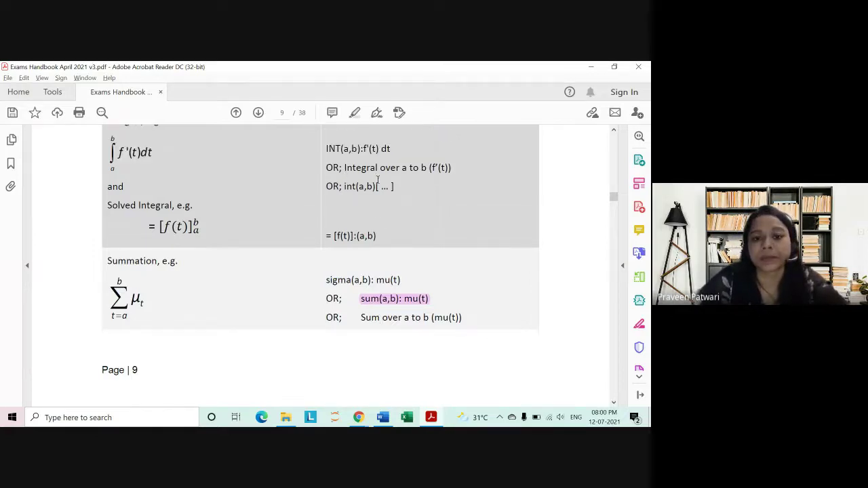
pyautogui.moveTo(326, 149); pyautogui.dragTo(391, 149)
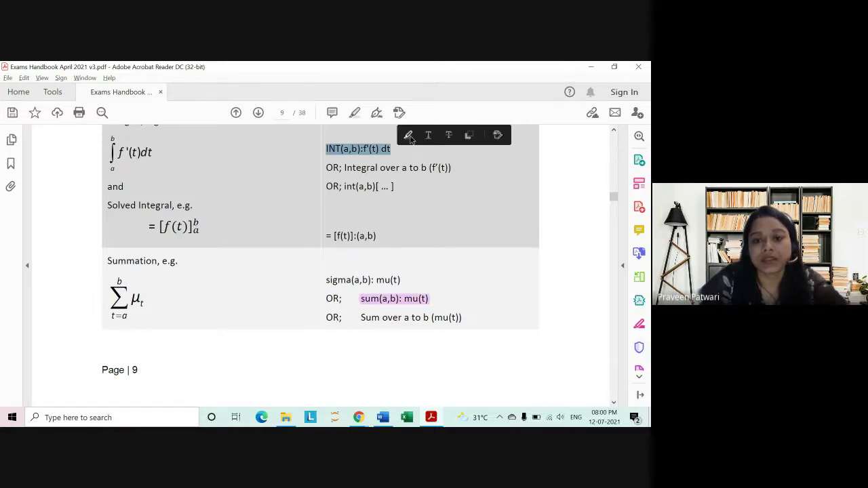
pyautogui.click(408, 134)
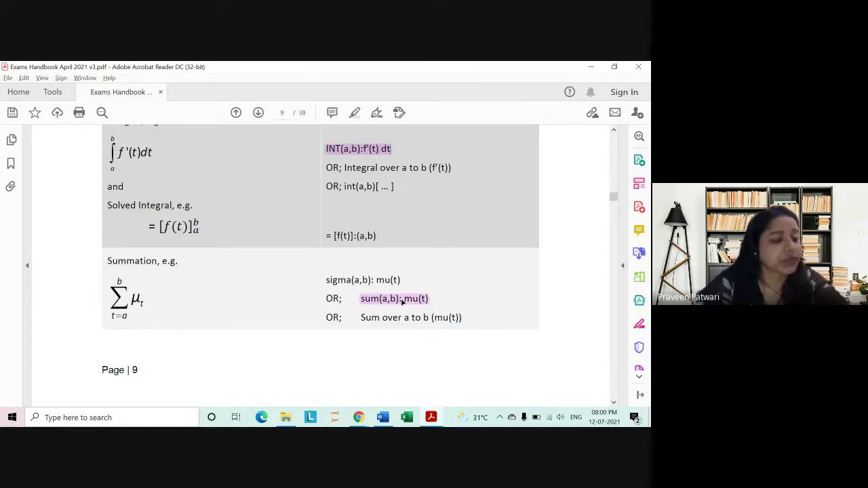
pyautogui.click(403, 302)
pyautogui.click(422, 328)
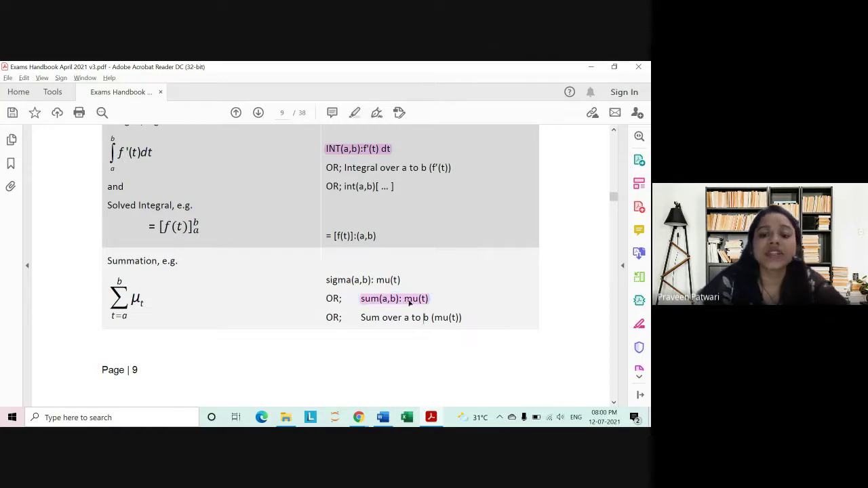
pyautogui.hotkey('alt', 'Tab')
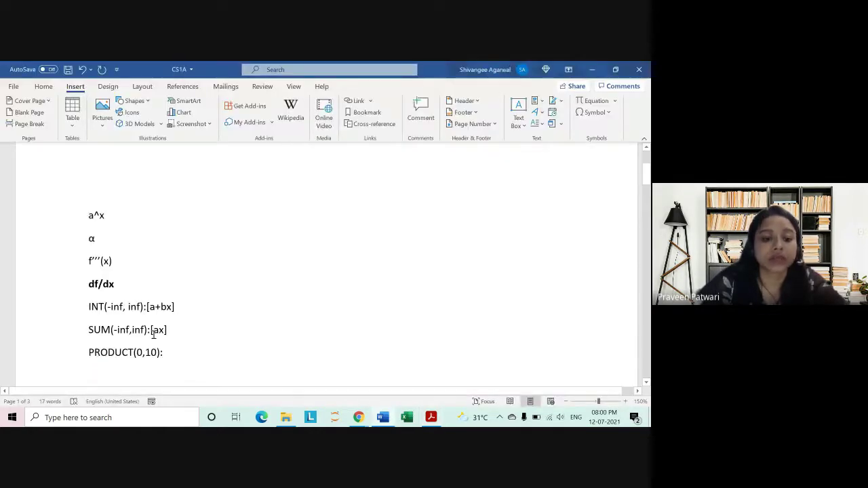
# Point out [a+bx] in the INT line, then scroll the handbook PDF to page 10
pyautogui.doubleClick(158, 330)
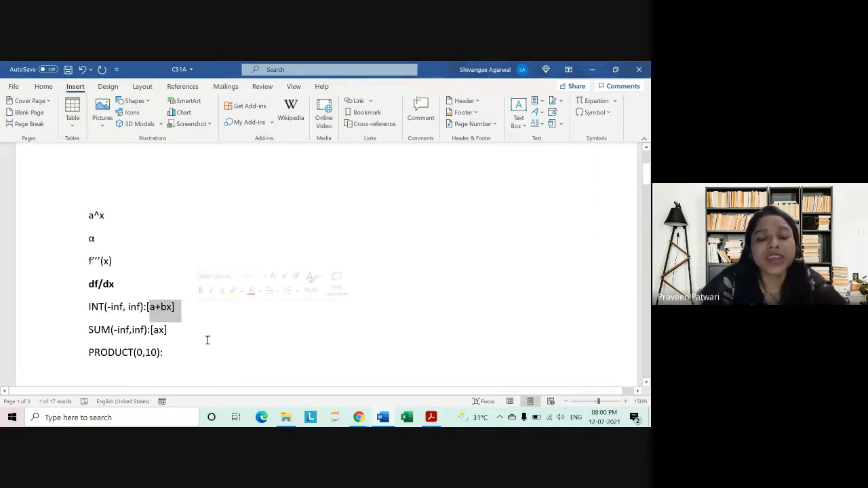
pyautogui.click(206, 342)
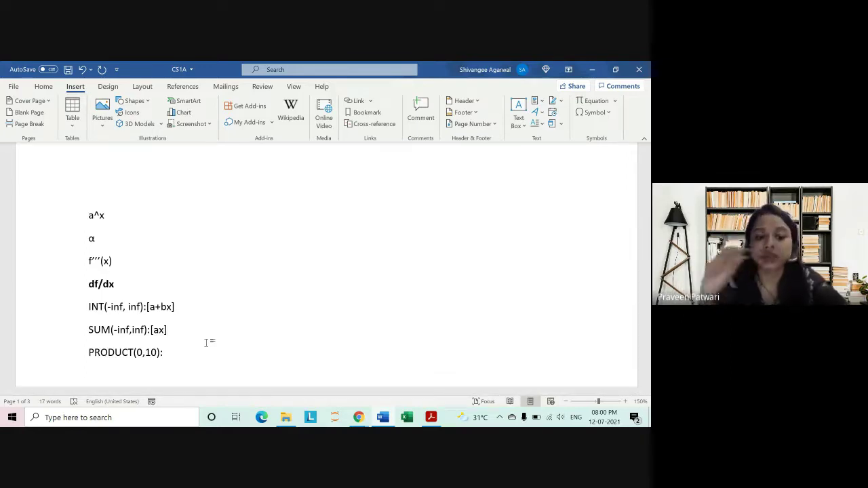
pyautogui.hotkey('alt', 'Tab')
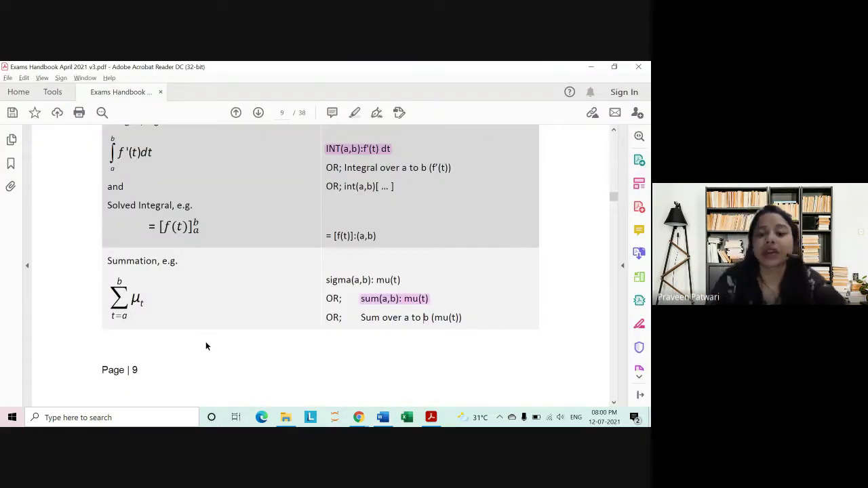
pyautogui.scroll(-3, 321, 332)
pyautogui.scroll(-5, 320, 315)
# Highlight the Product (a,b):f(x) notation in purple
pyautogui.scroll(-3, 315, 310)
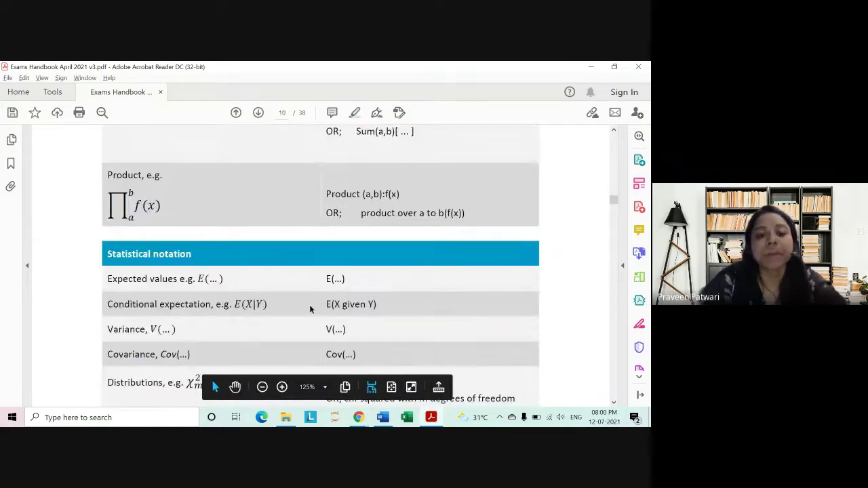
pyautogui.moveTo(328, 195); pyautogui.dragTo(408, 196)
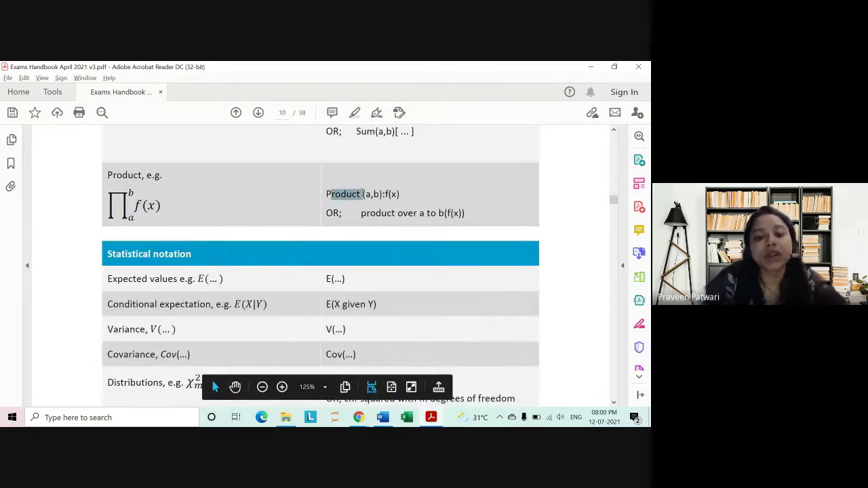
pyautogui.click(418, 177)
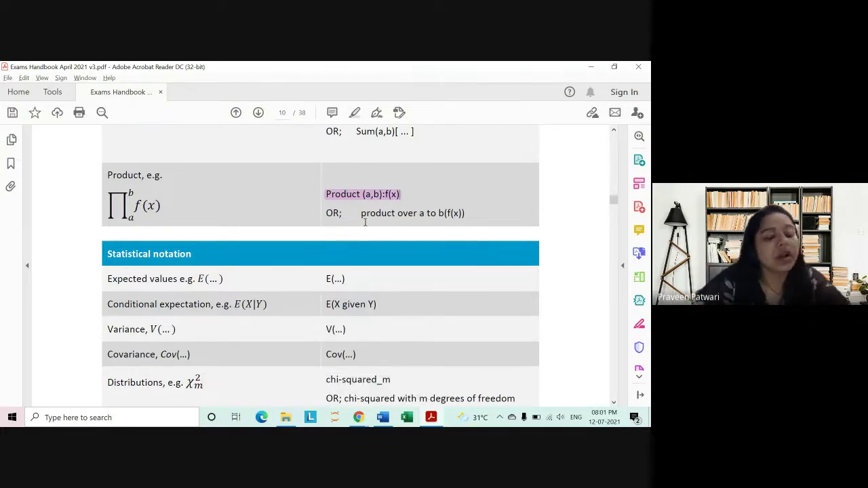
# Select the E(...) and E(X given Y) notations in the Statistical notation table, then return to Word
pyautogui.scroll(-2, 318, 247)
pyautogui.scroll(-1, 221, 276)
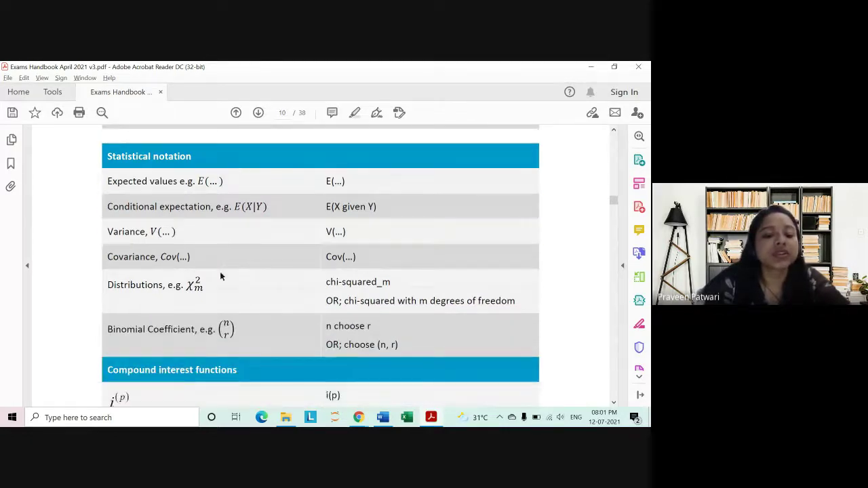
pyautogui.moveTo(199, 182); pyautogui.dragTo(219, 182)
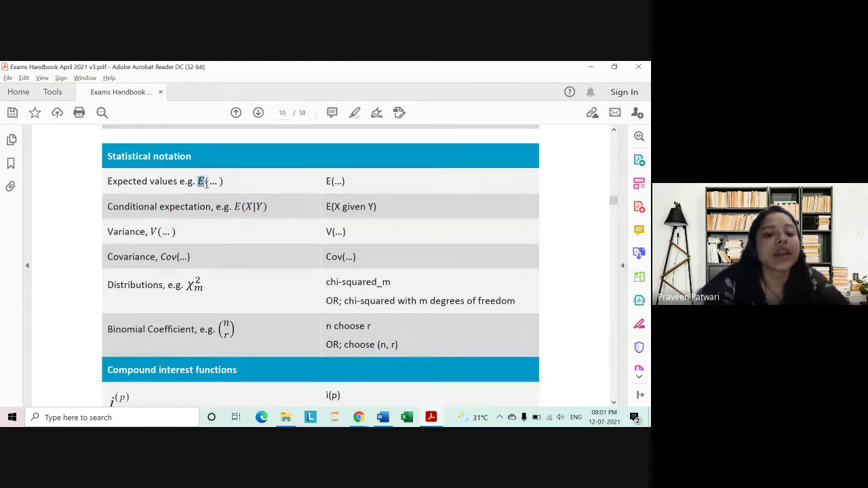
pyautogui.moveTo(327, 182); pyautogui.dragTo(344, 183)
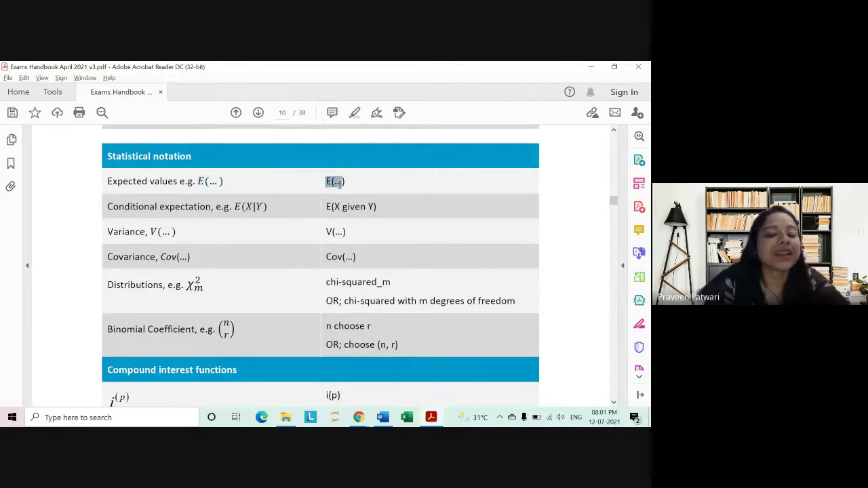
pyautogui.click(340, 223)
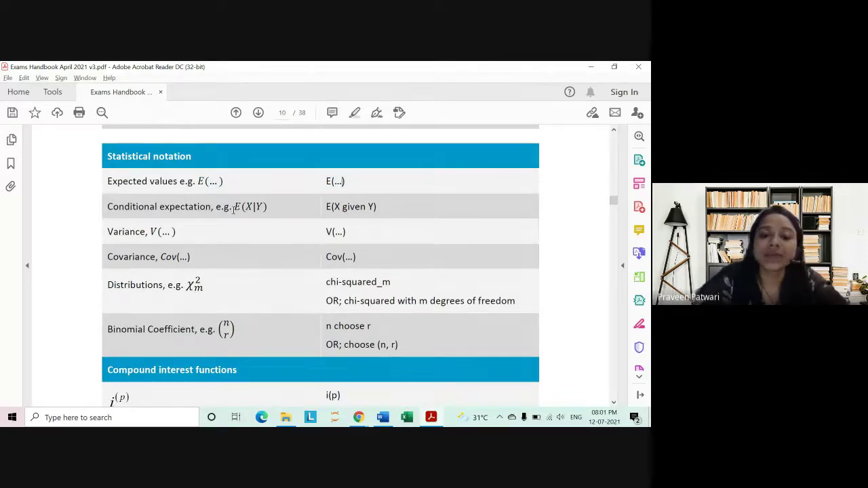
pyautogui.moveTo(233, 210); pyautogui.dragTo(268, 208)
pyautogui.moveTo(326, 207); pyautogui.dragTo(377, 208)
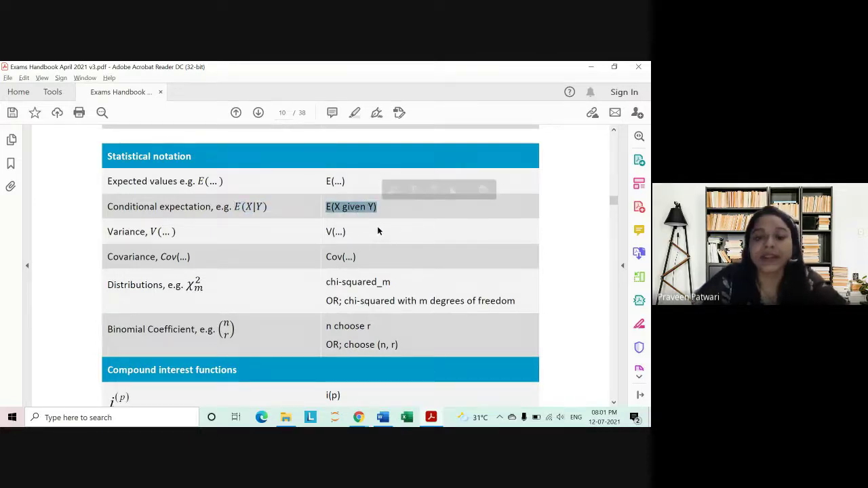
pyautogui.hotkey('alt', 'Tab')
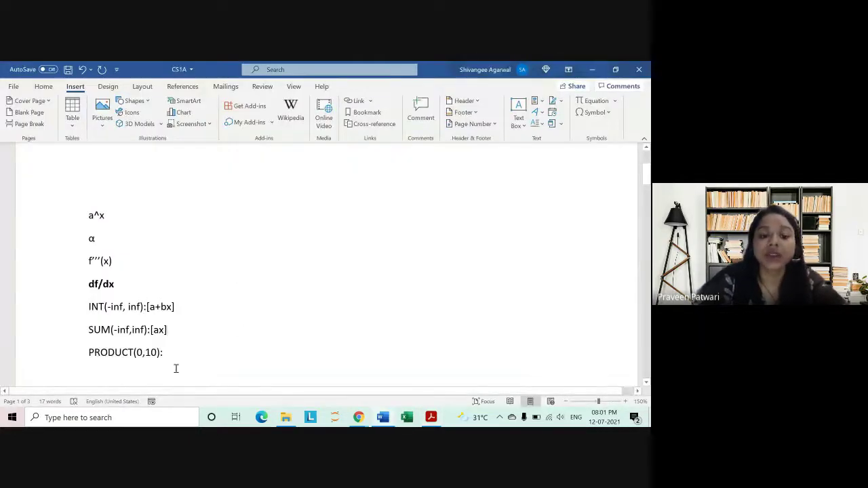
# Type E(X|Y), then try the word 'given' in place of the bar
pyautogui.scroll(-3, 181, 344)
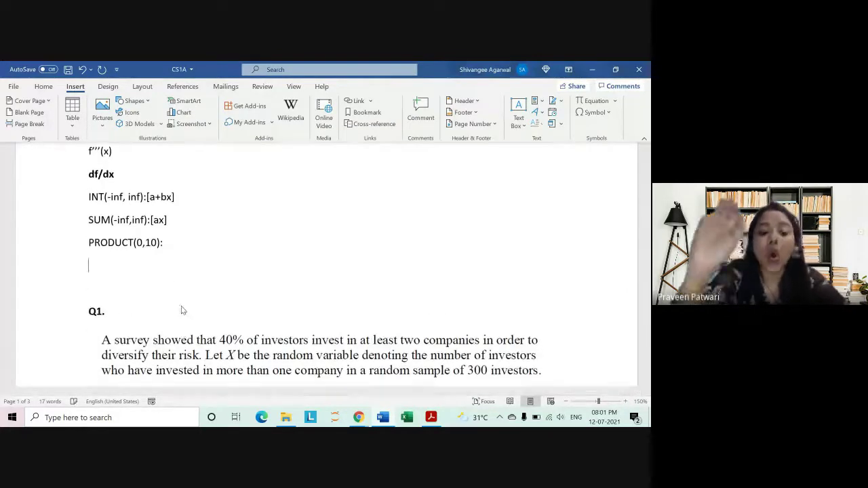
pyautogui.write('E')
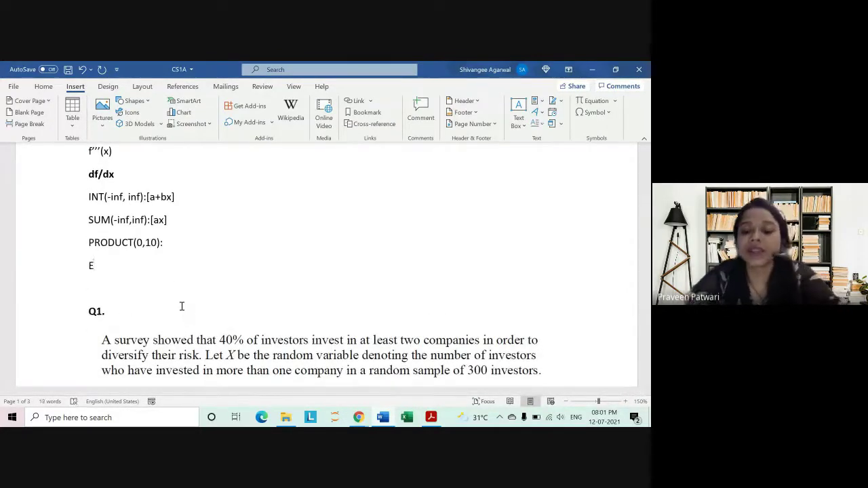
pyautogui.write('(X')
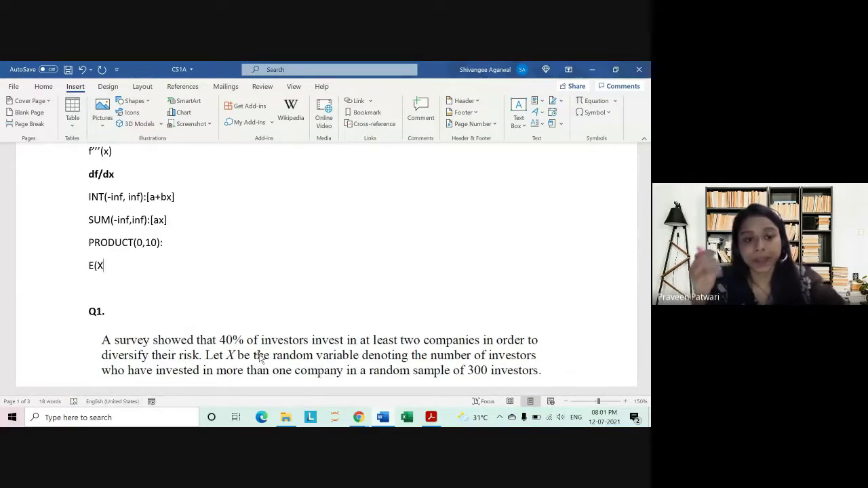
pyautogui.write('|')
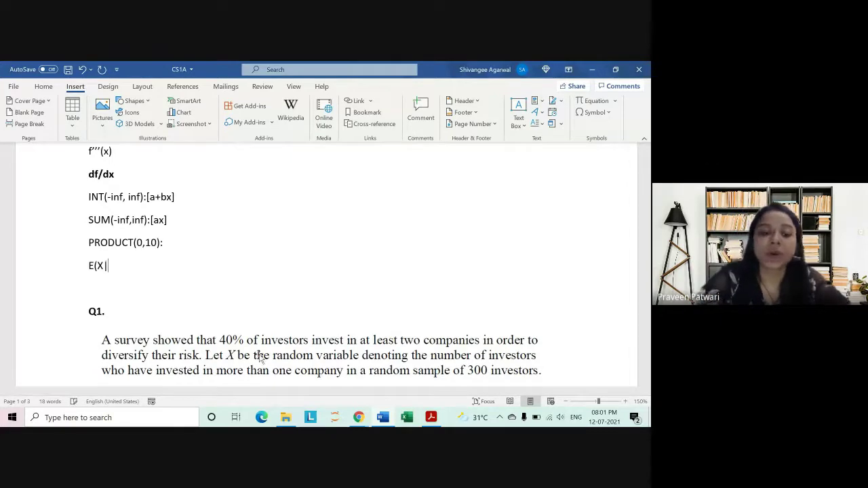
pyautogui.write('Y')
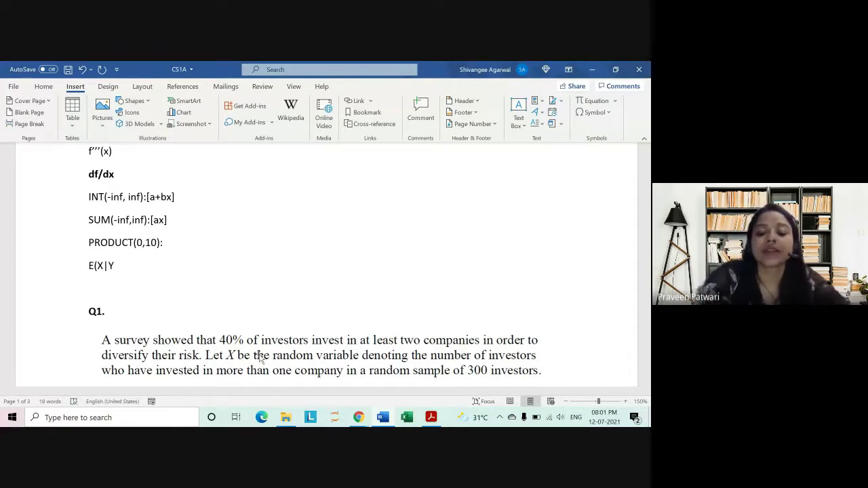
pyautogui.write(')')
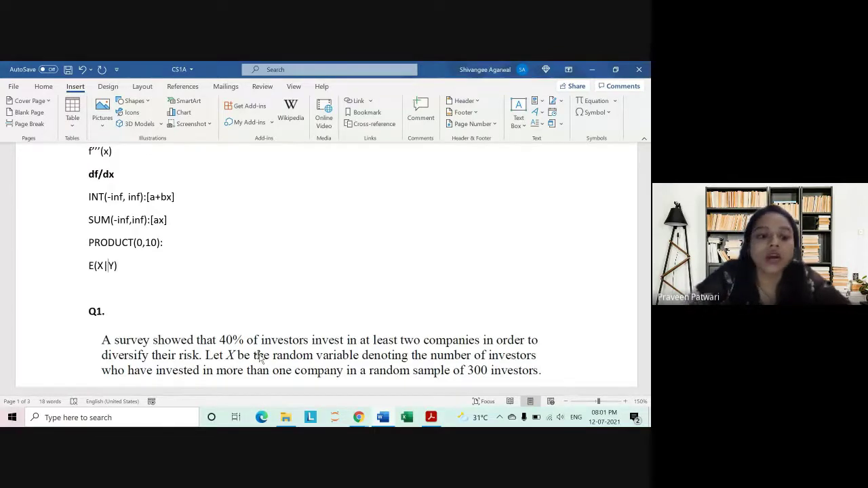
pyautogui.press('BackSpace')
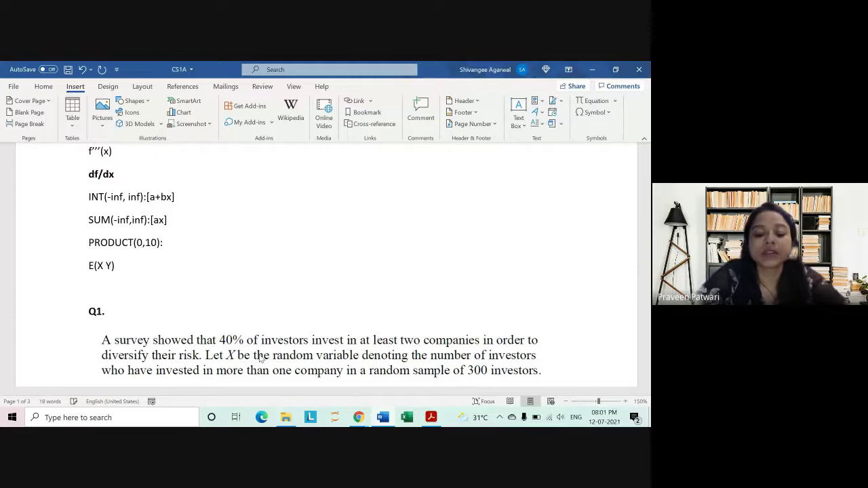
pyautogui.write('give')
pyautogui.press('BackSpace')
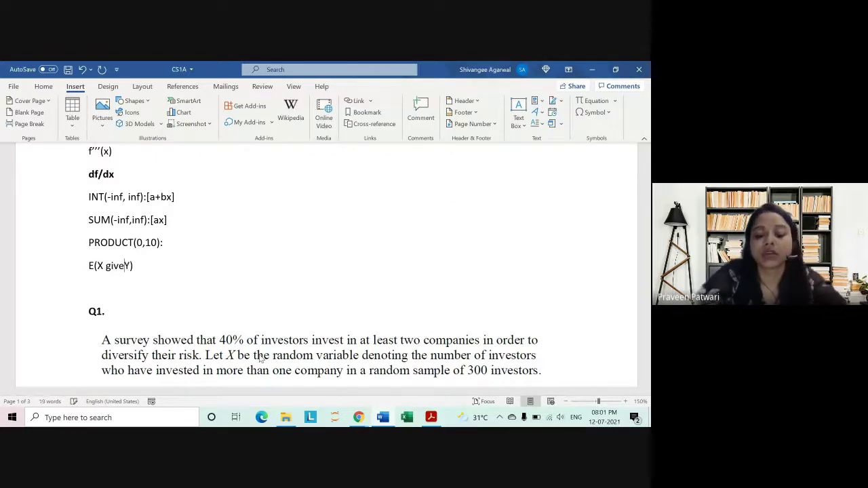
pyautogui.write('n')
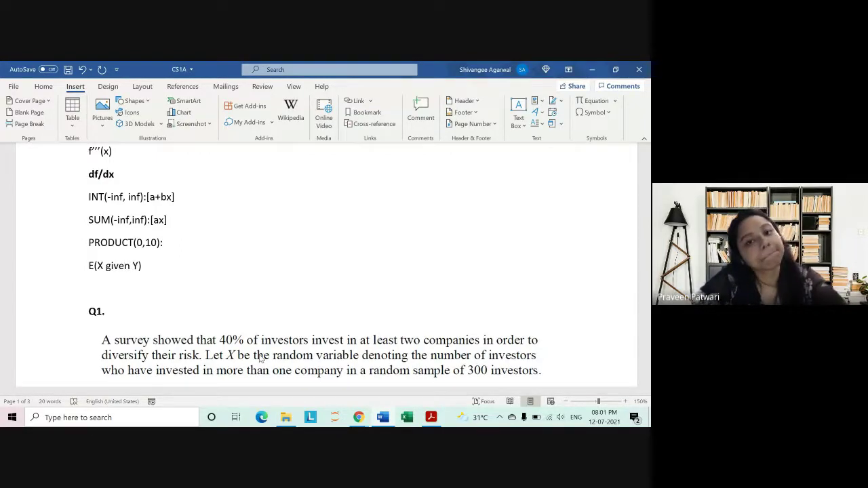
# Try '||', '/', '\' and '|' as the separator between X and Y
pyautogui.press('BackSpace')
pyautogui.press('BackSpace')
pyautogui.press('BackSpace')
pyautogui.press('BackSpace')
pyautogui.press('BackSpace')
pyautogui.press('BackSpace')
pyautogui.press('BackSpace')
pyautogui.write('|')
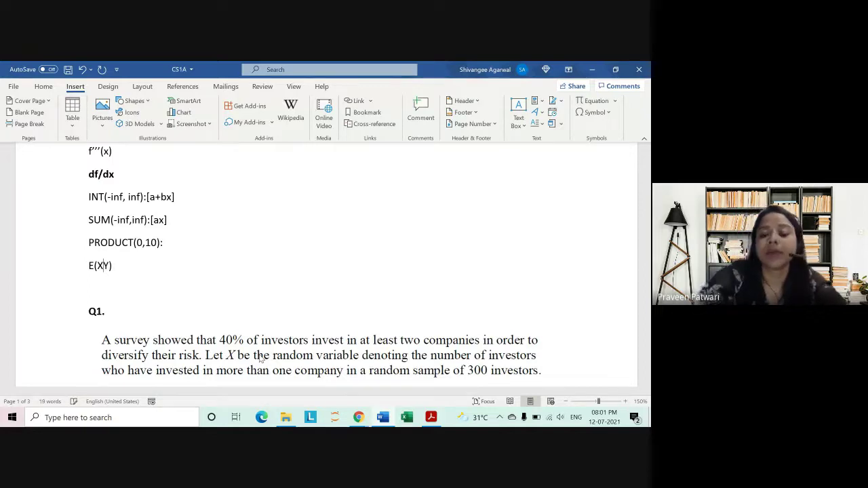
pyautogui.write('|')
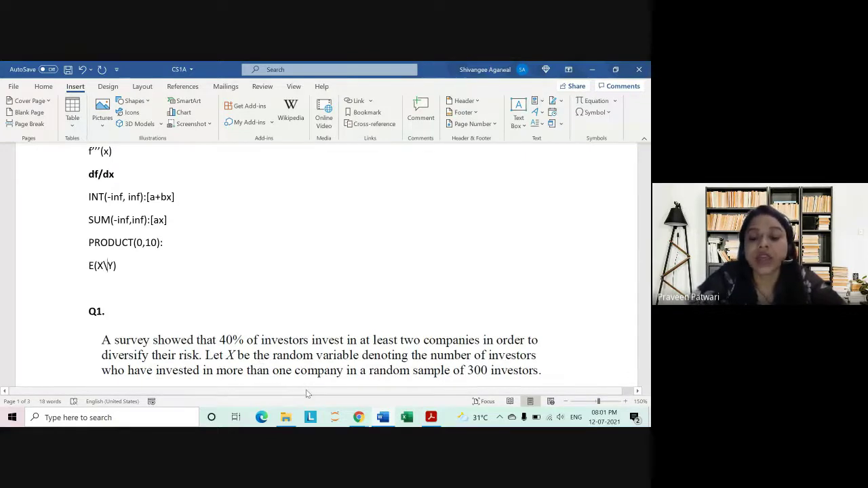
pyautogui.press('BackSpace')
pyautogui.write('/')
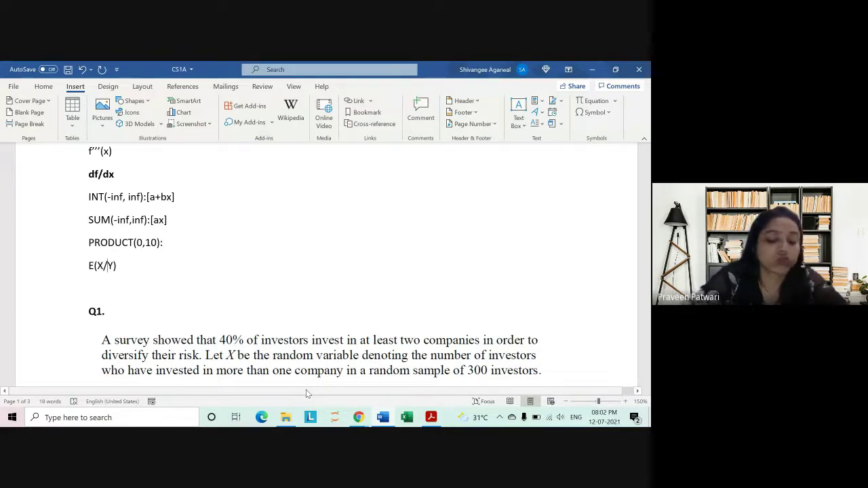
pyautogui.press('BackSpace')
pyautogui.write('\\')
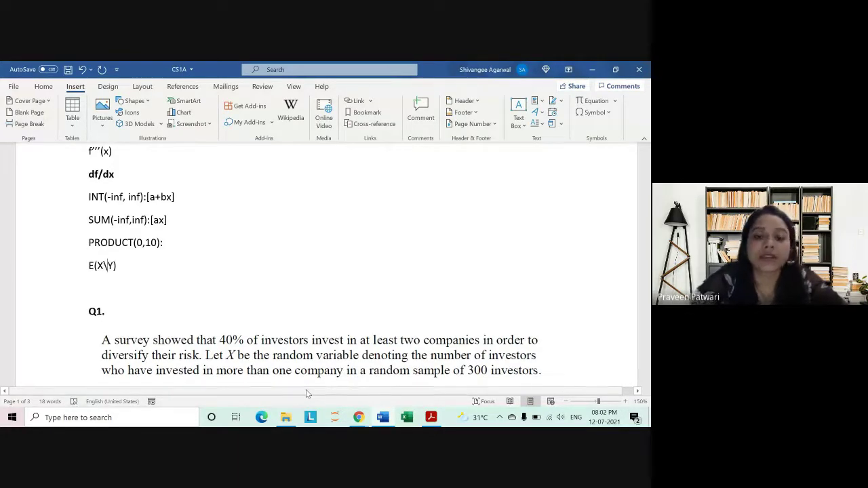
pyautogui.press('BackSpace')
pyautogui.write('|')
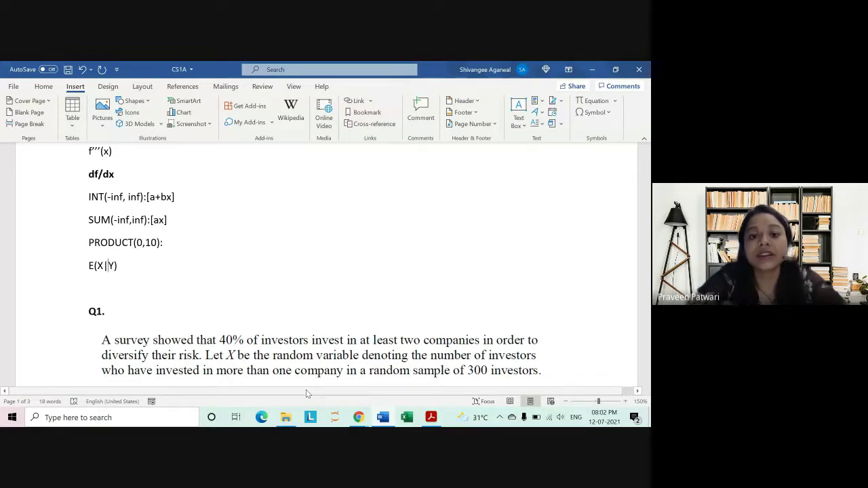
# Try 'given' once more, settle on E(X|Y), and return to the Exams Handbook PDF
pyautogui.press('BackSpace')
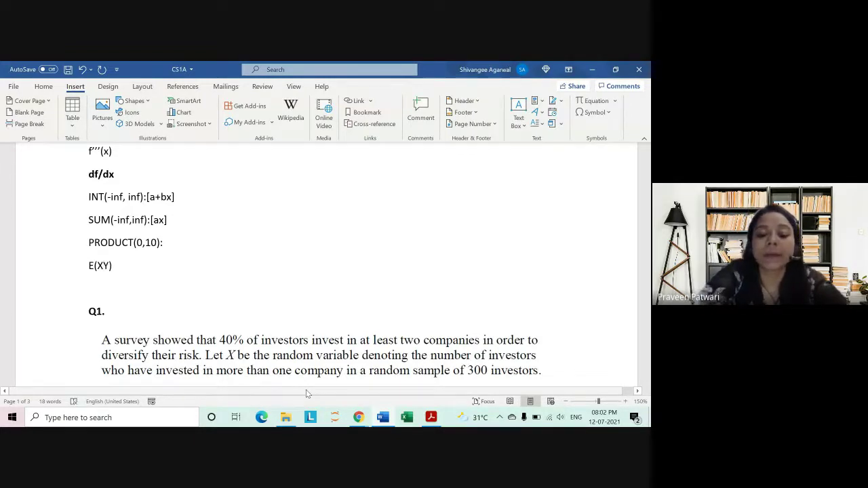
pyautogui.write('given')
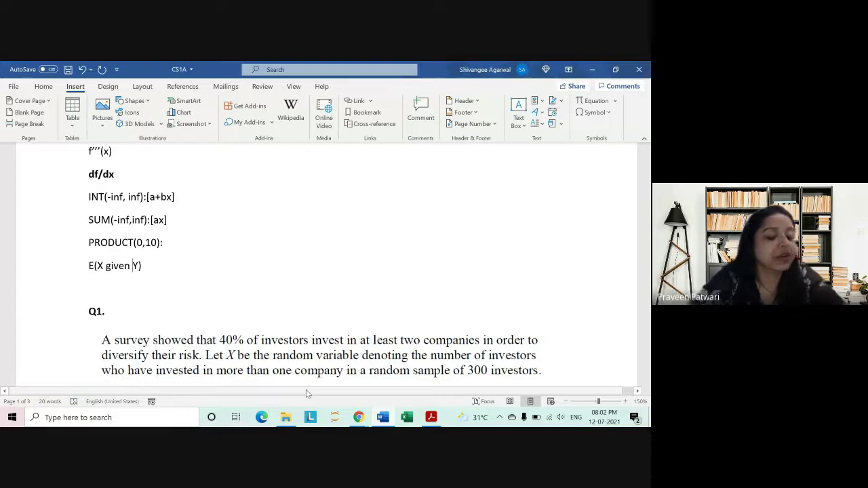
pyautogui.press('BackSpace')
pyautogui.press('BackSpace')
pyautogui.press('BackSpace')
pyautogui.press('BackSpace')
pyautogui.press('BackSpace')
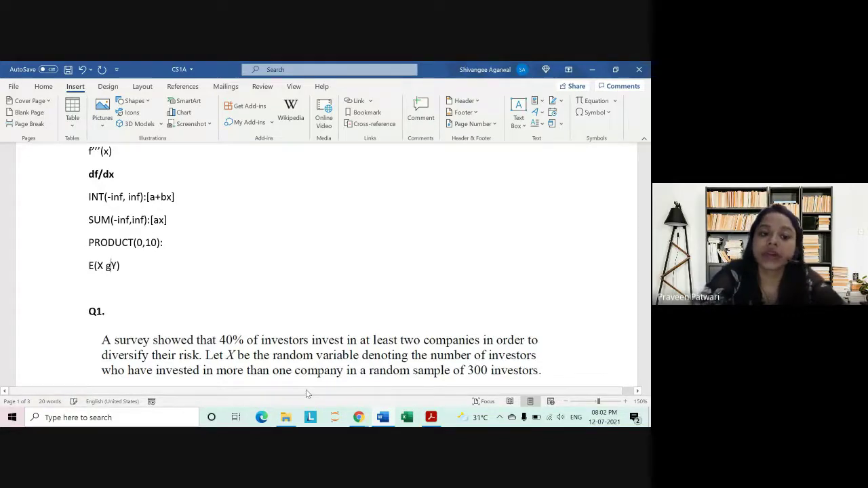
pyautogui.press('BackSpace')
pyautogui.press('BackSpace')
pyautogui.write('|')
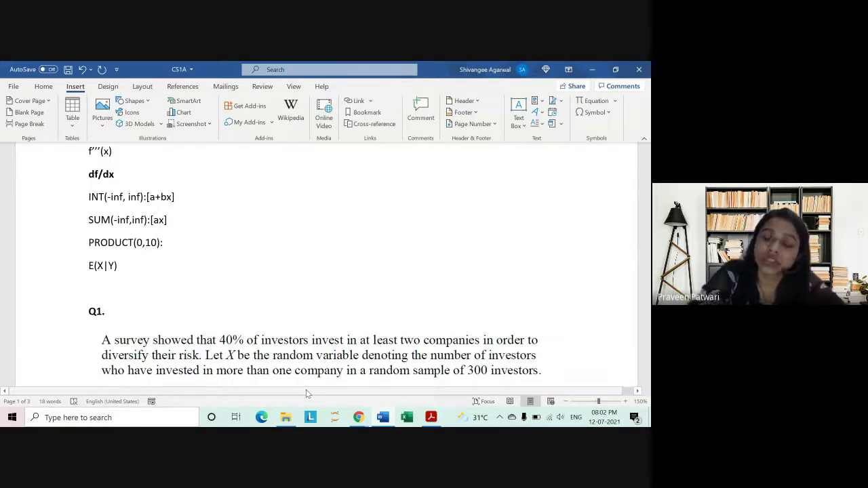
pyautogui.hotkey('alt', 'Tab')
# Highlight chi-squared_m in the handbook's distributions row
pyautogui.scroll(-2, 305, 388)
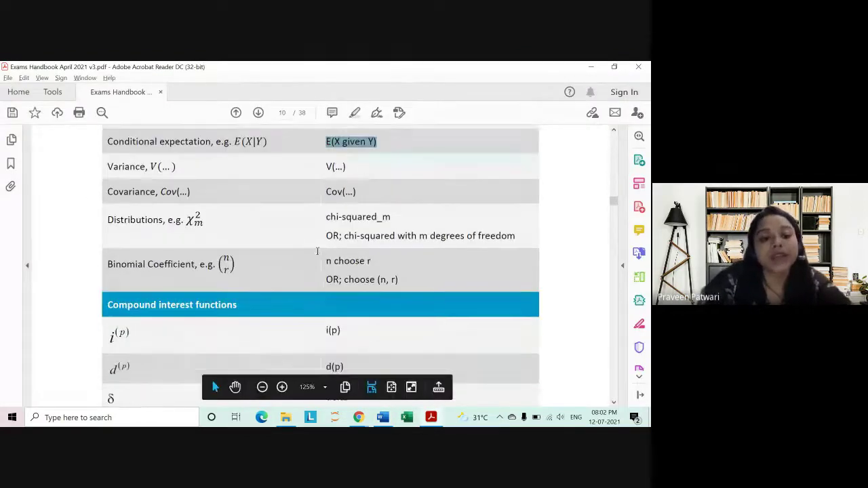
pyautogui.moveTo(327, 167)
pyautogui.mouseDown()
pyautogui.moveTo(346, 167)
pyautogui.moveTo(352, 192)
pyautogui.moveTo(362, 192)
pyautogui.mouseUp()
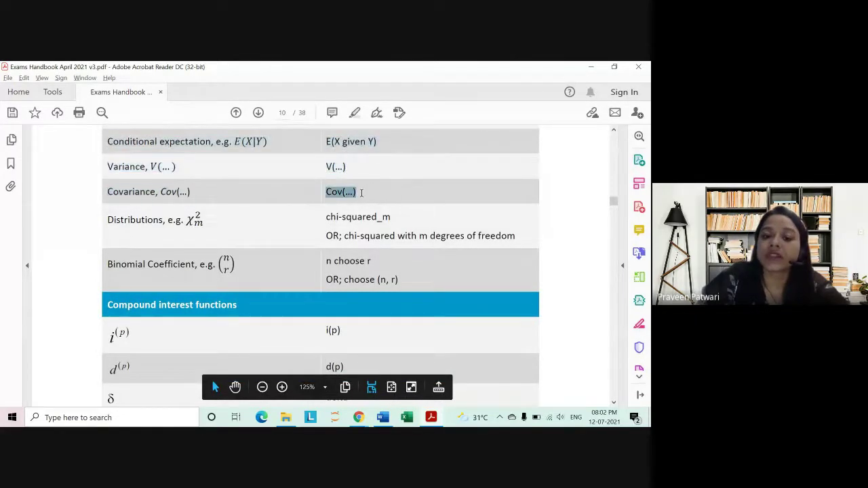
pyautogui.click(207, 220)
pyautogui.moveTo(325, 219); pyautogui.dragTo(391, 217)
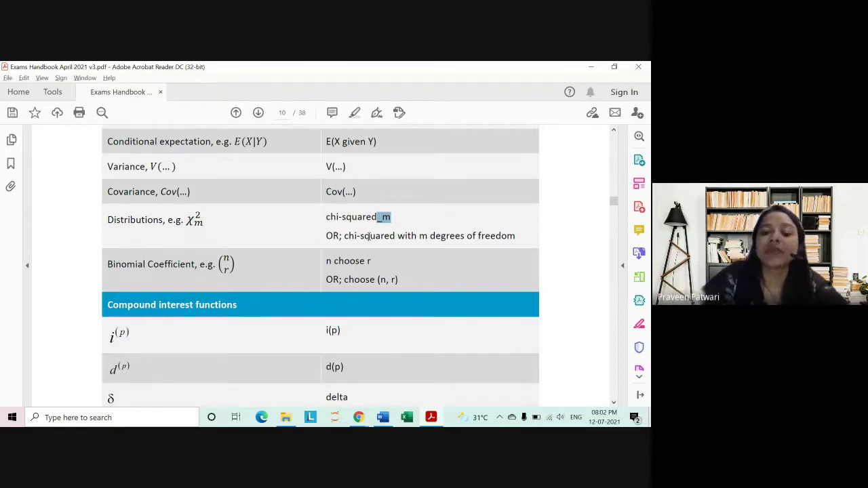
pyautogui.moveTo(344, 236); pyautogui.dragTo(493, 235)
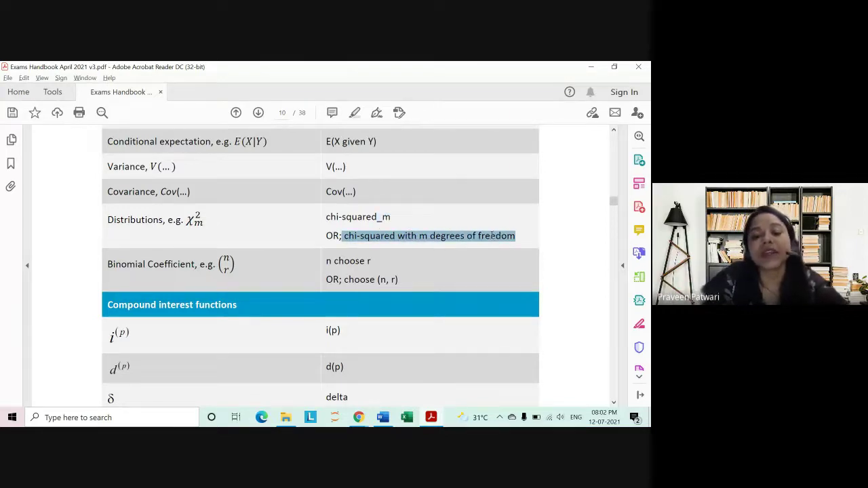
pyautogui.moveTo(326, 217); pyautogui.dragTo(392, 218)
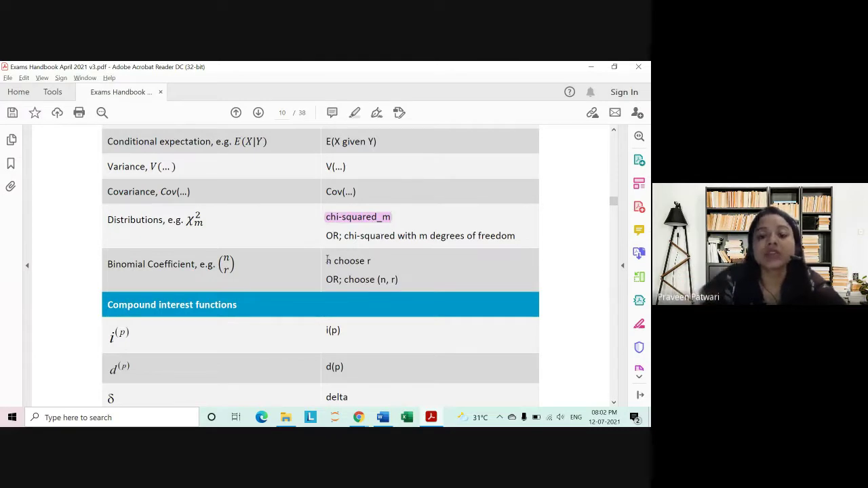
# Highlight choose (n, r) in the binomial row in pink
pyautogui.moveTo(327, 261)
pyautogui.mouseDown()
pyautogui.moveTo(377, 261)
pyautogui.moveTo(398, 280)
pyautogui.mouseUp()
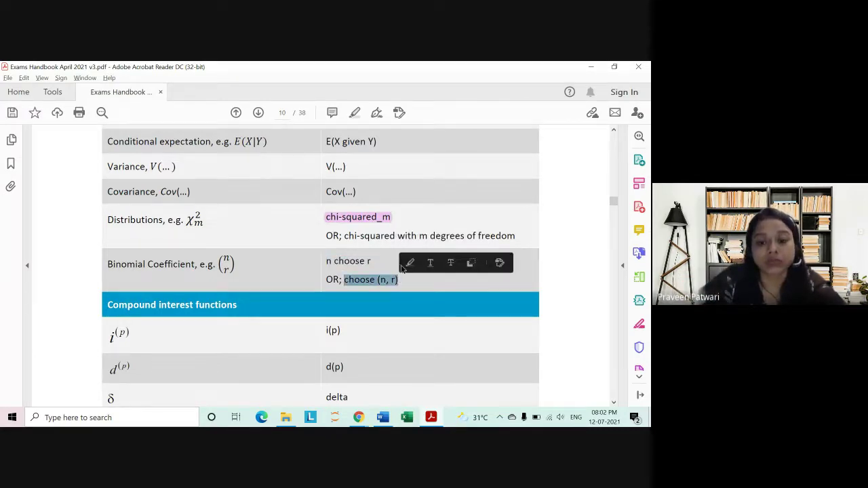
pyautogui.click(409, 263)
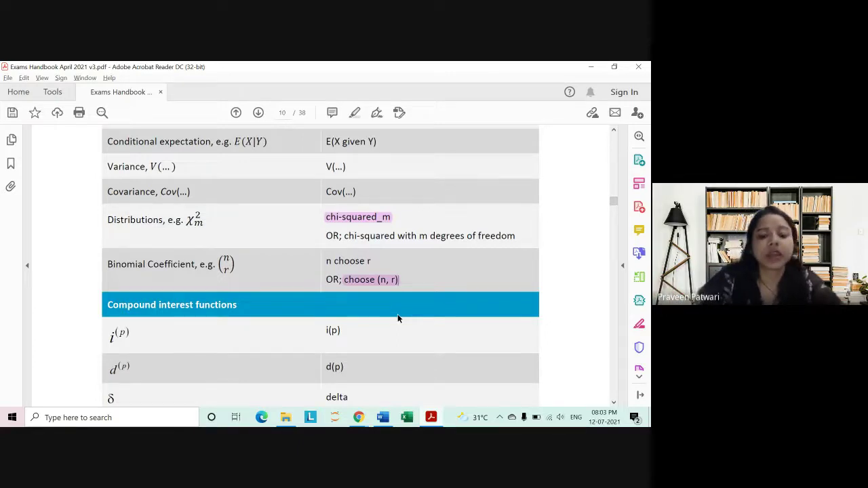
pyautogui.scroll(-3, 397, 314)
pyautogui.scroll(-3, 334, 303)
pyautogui.scroll(-3, 334, 302)
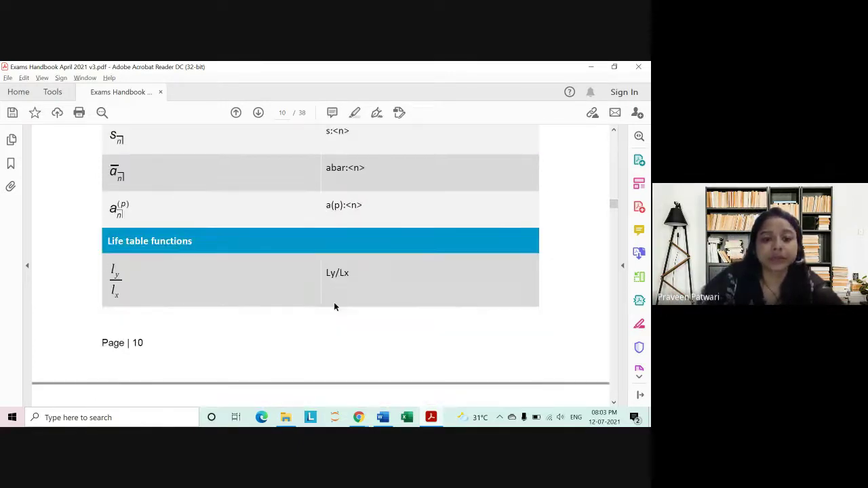
pyautogui.scroll(-2, 335, 306)
pyautogui.scroll(-3, 334, 306)
pyautogui.scroll(-3, 335, 307)
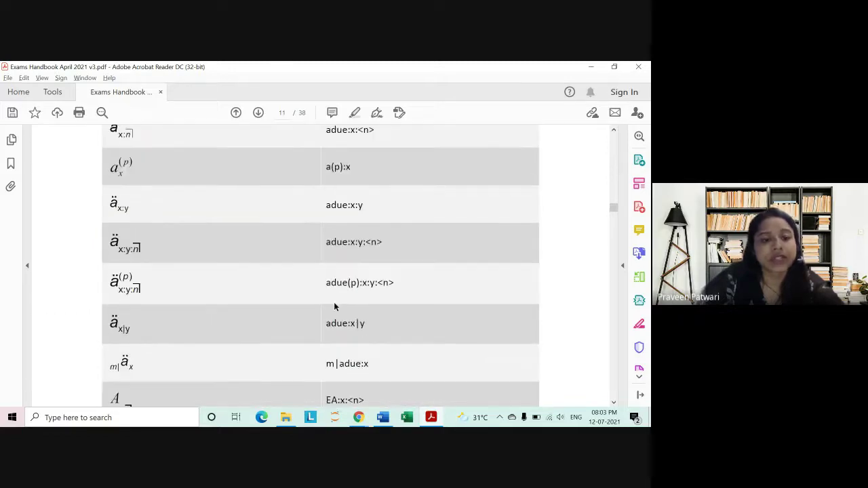
pyautogui.scroll(-3, 334, 307)
pyautogui.scroll(-2, 334, 305)
pyautogui.scroll(-4, 320, 288)
pyautogui.scroll(3, 309, 299)
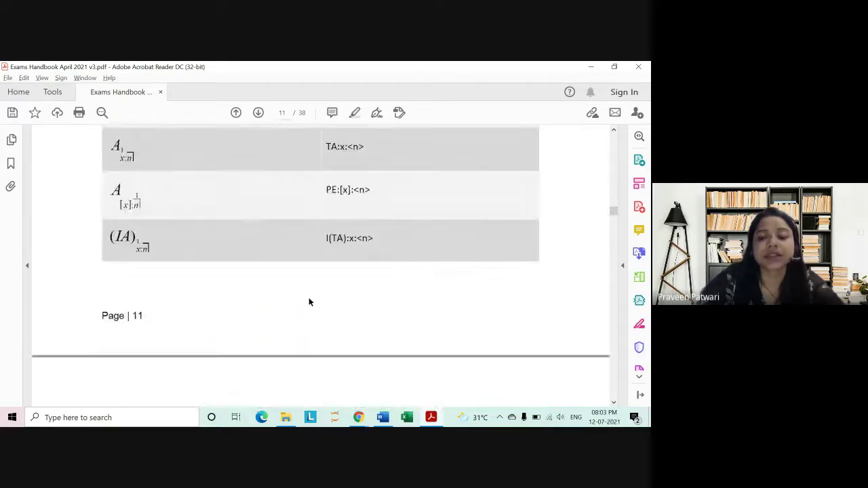
pyautogui.scroll(7, 309, 302)
pyautogui.scroll(5, 309, 302)
pyautogui.scroll(5, 309, 302)
pyautogui.scroll(5, 309, 302)
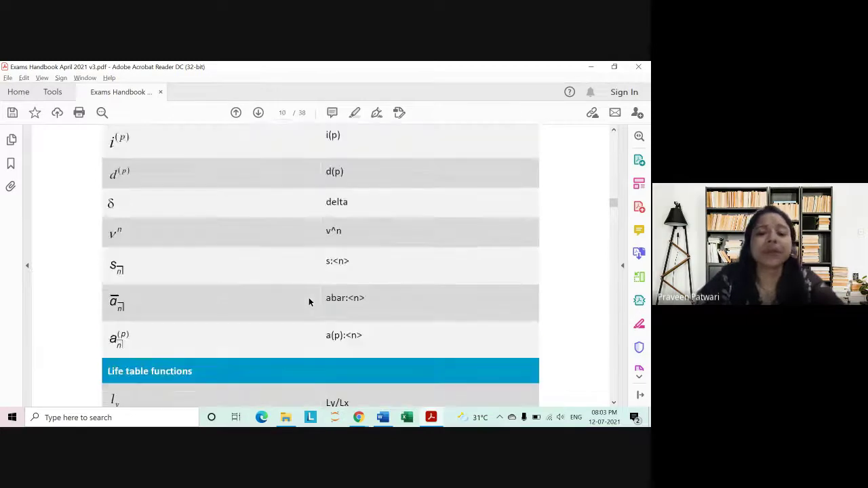
pyautogui.scroll(5, 309, 302)
pyautogui.scroll(3, 309, 302)
pyautogui.scroll(-2, 309, 302)
pyautogui.scroll(-1, 309, 302)
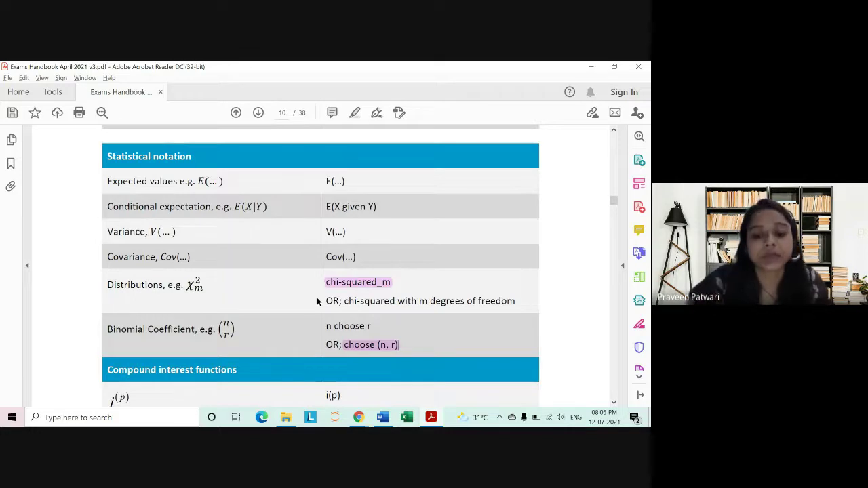
# Show Q1 in Word zoomed out from 150% to 130%, then switch to the Google Meet call
pyautogui.click(382, 417)
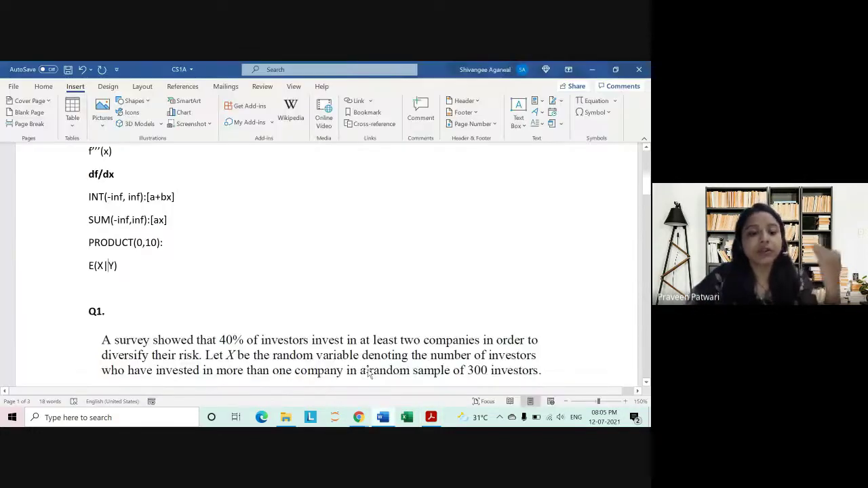
pyautogui.scroll(-5, 333, 253)
pyautogui.scroll(1, 333, 254)
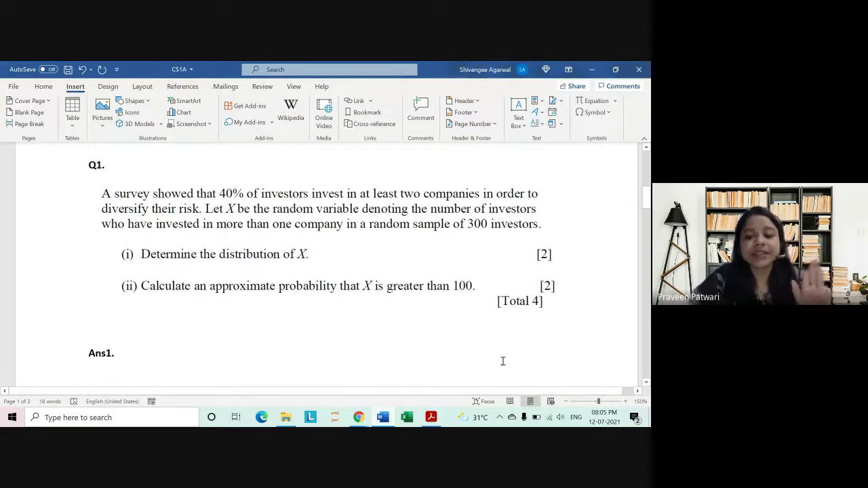
pyautogui.click(566, 401)
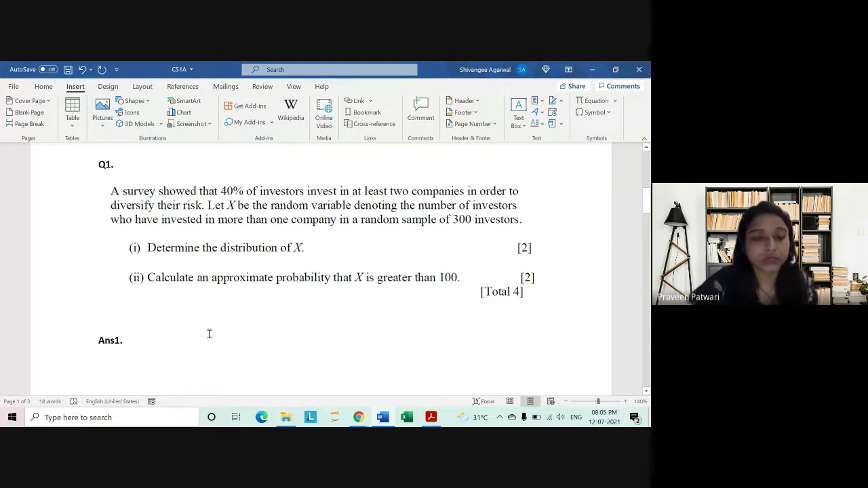
pyautogui.scroll(-1, 204, 310)
pyautogui.scroll(1, 209, 257)
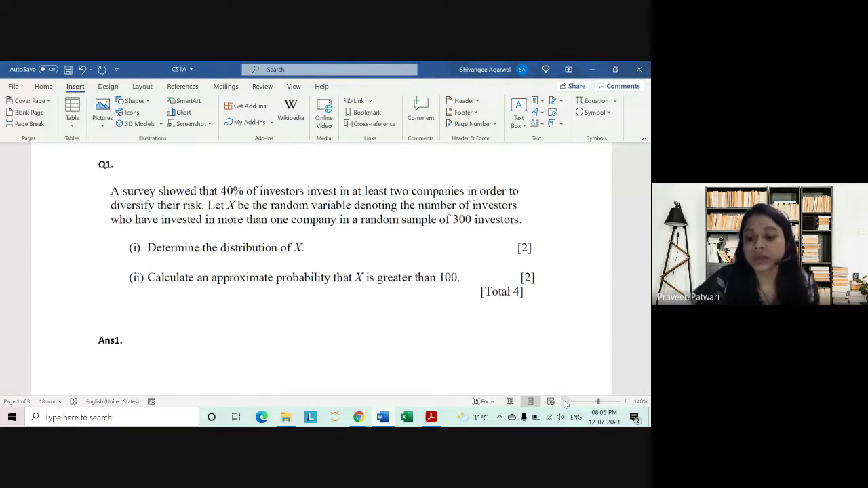
pyautogui.click(566, 401)
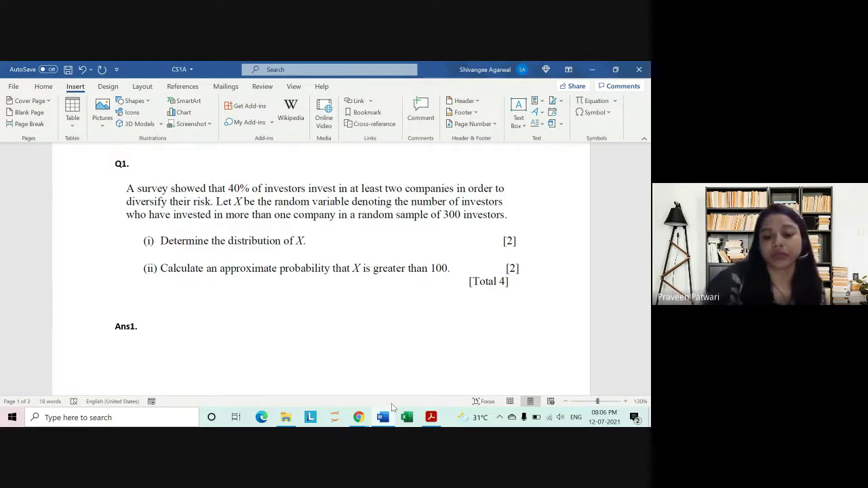
pyautogui.moveTo(358, 417)
pyautogui.click(348, 375)
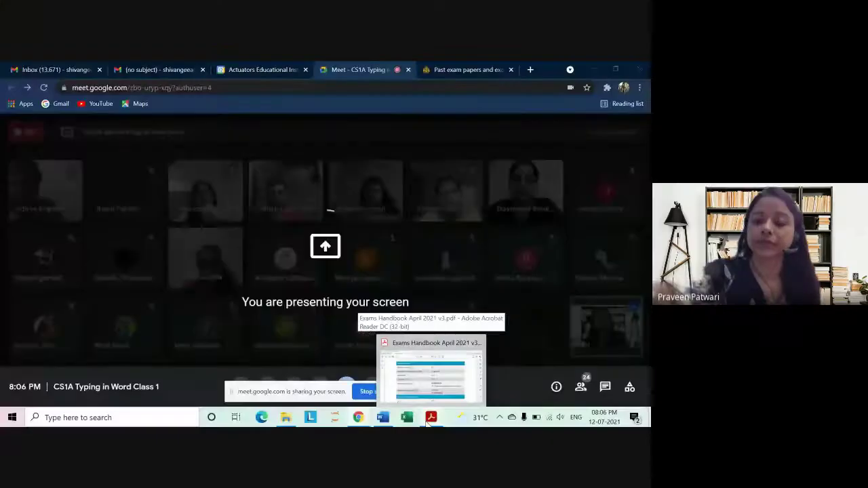
pyautogui.click(383, 418)
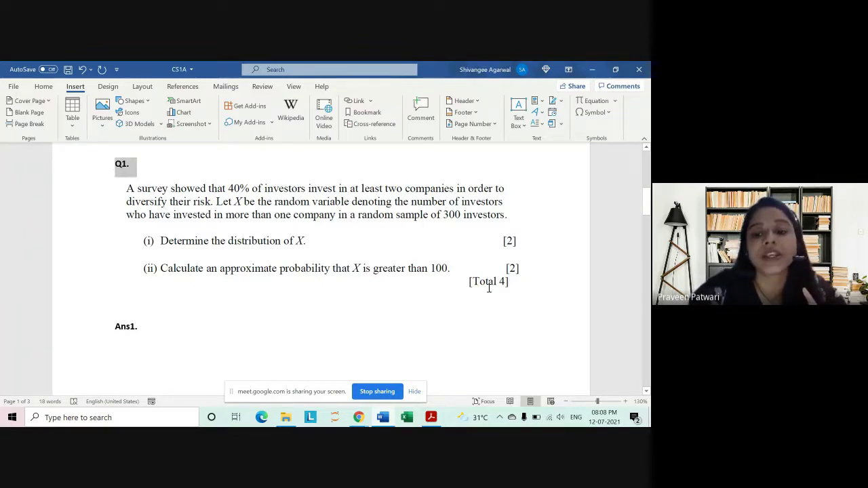
# Place the insertion point on the empty line below Ans1 with the Home formatting options showing
pyautogui.click(263, 286)
pyautogui.scroll(-2, 204, 293)
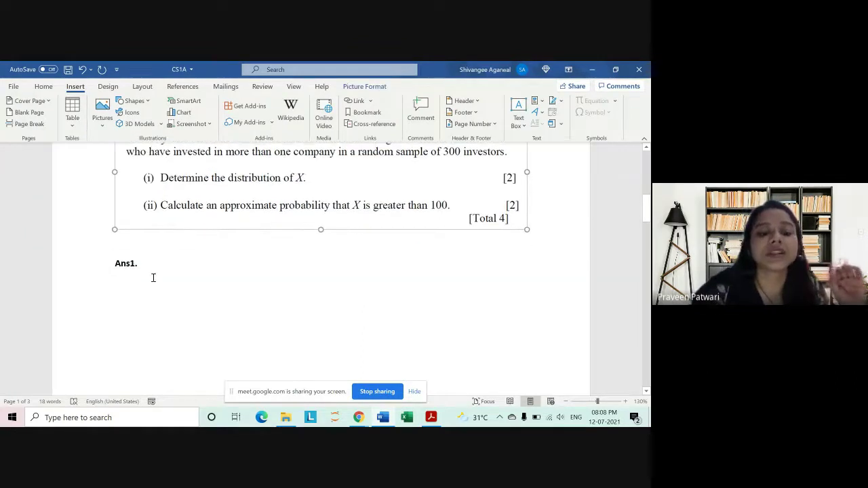
pyautogui.moveTo(115, 279); pyautogui.dragTo(148, 267)
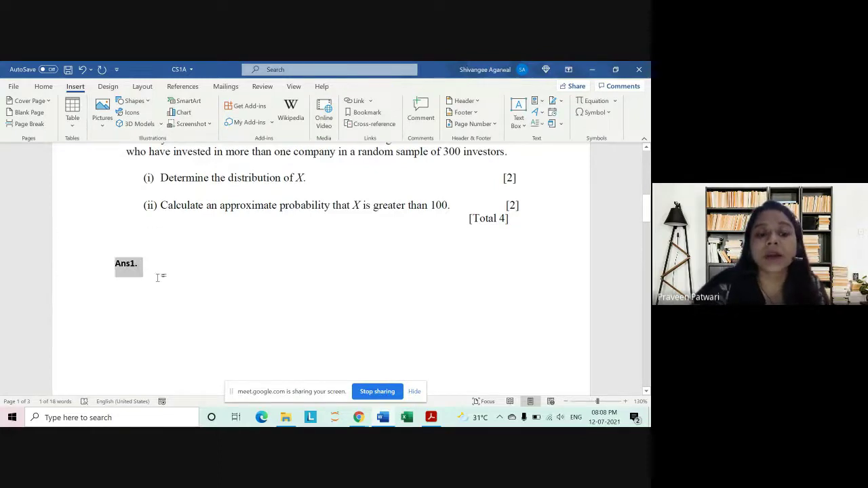
pyautogui.click(145, 277)
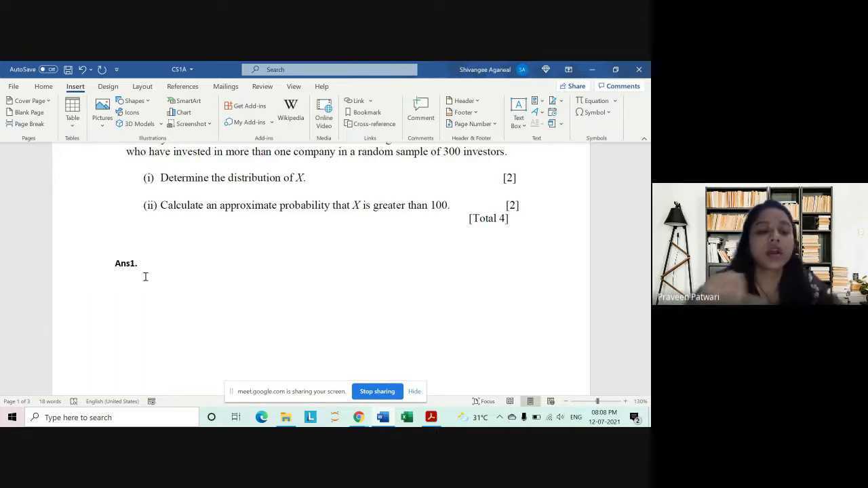
pyautogui.click(44, 87)
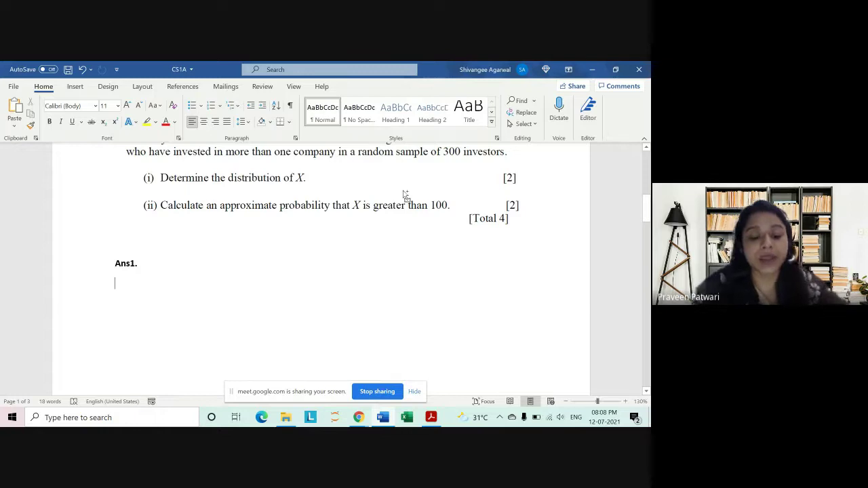
# Write bold part (i): 'X follows a binomial (300,0.4) distribution', removing the (ii) numbering
pyautogui.hotkey('ctrl', 'b')
pyautogui.write('(')
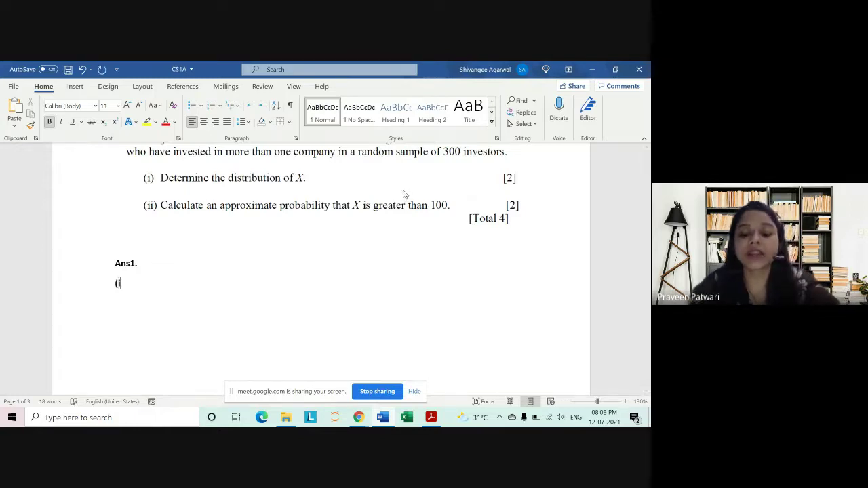
pyautogui.write('i)')
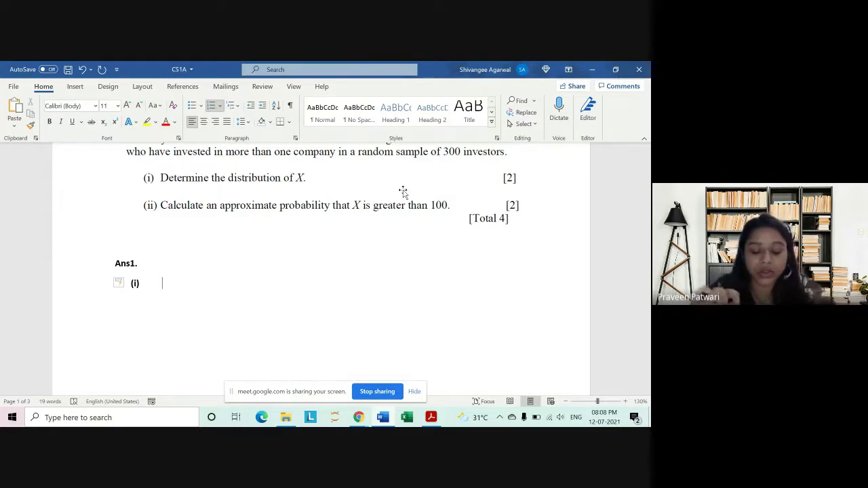
pyautogui.write('X')
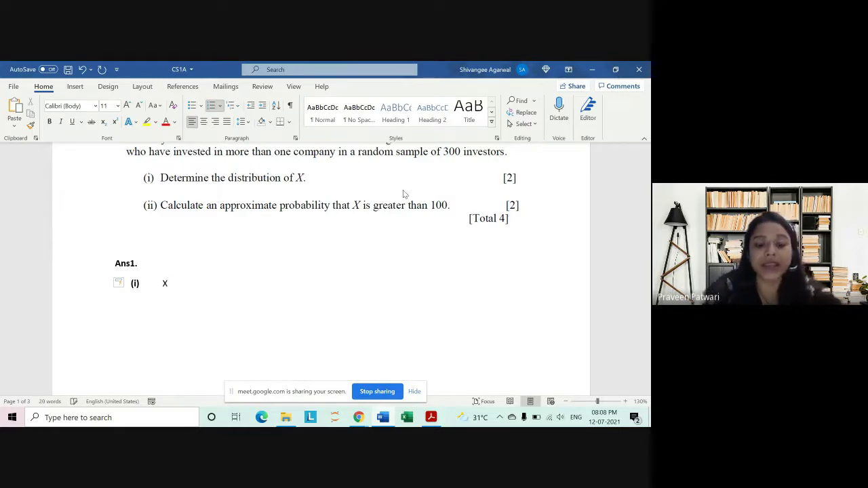
pyautogui.write(' follows ')
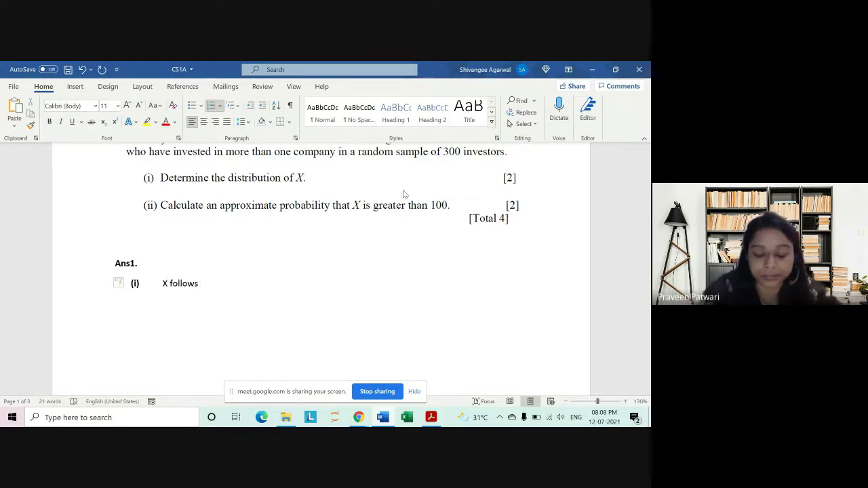
pyautogui.write('B')
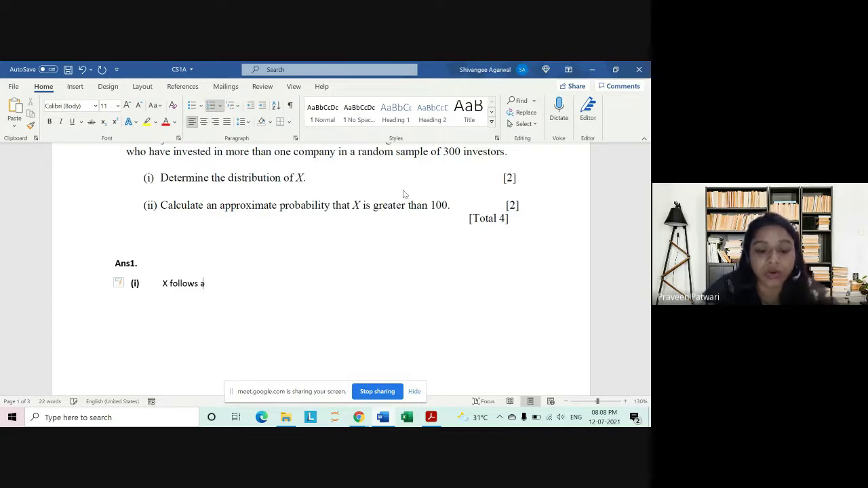
pyautogui.write(' binomial')
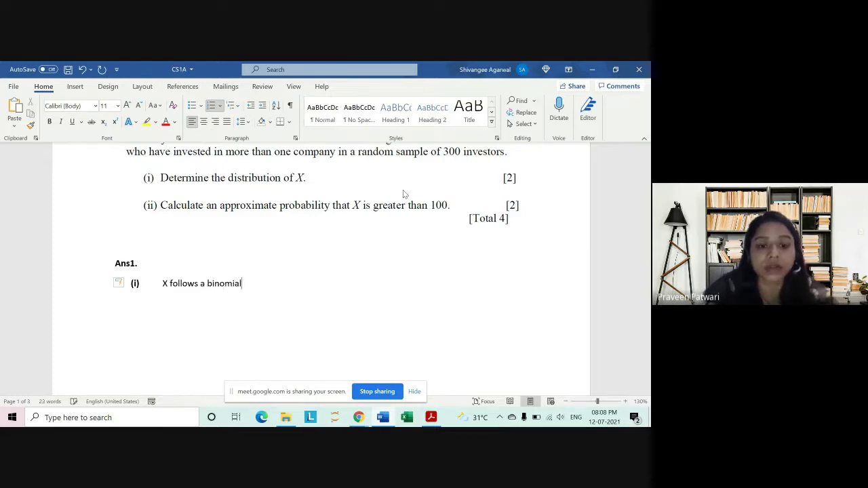
pyautogui.write(' (')
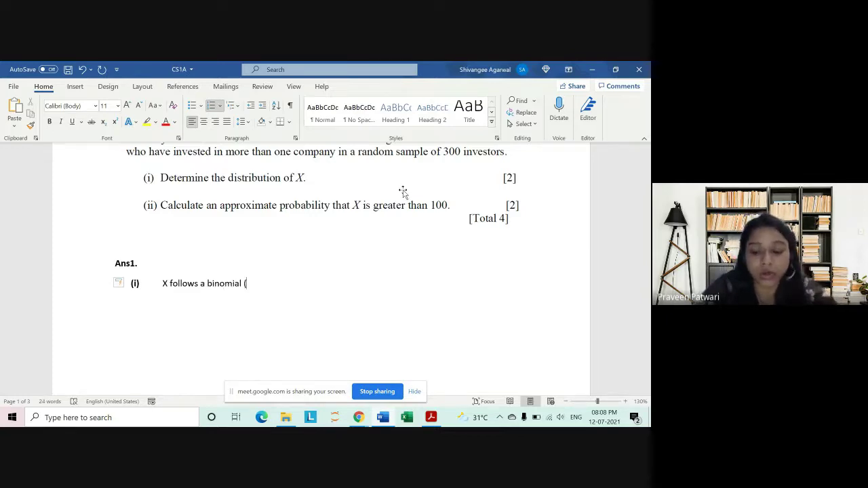
pyautogui.press('BackSpace')
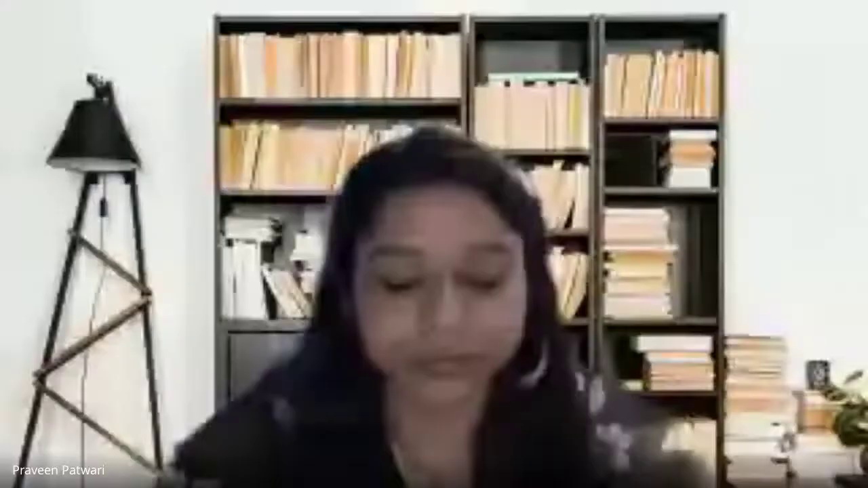
pyautogui.write('distrib')
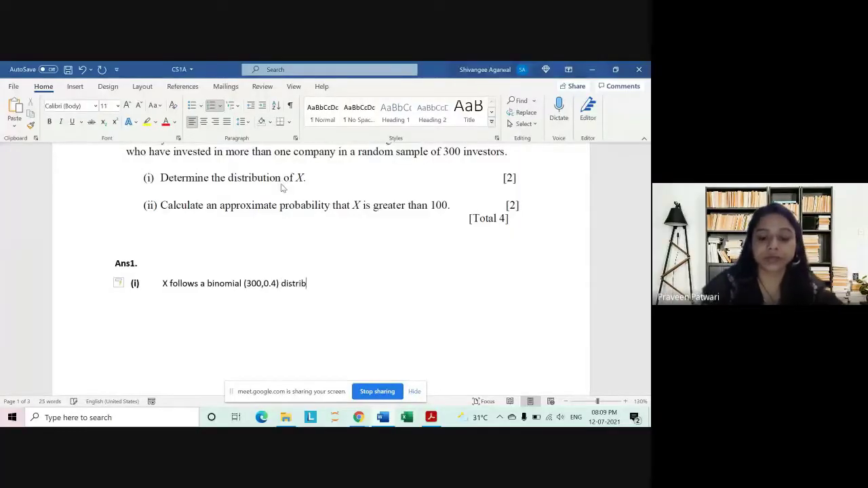
pyautogui.write('ution')
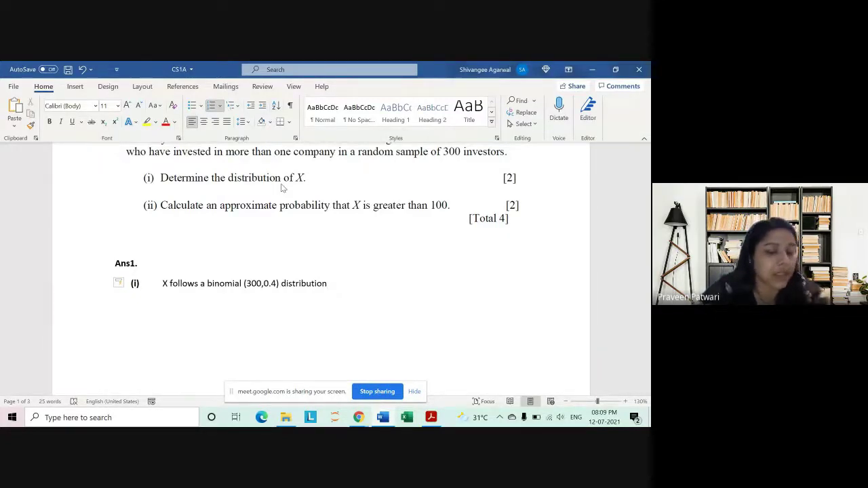
pyautogui.press('Return')
pyautogui.press('BackSpace')
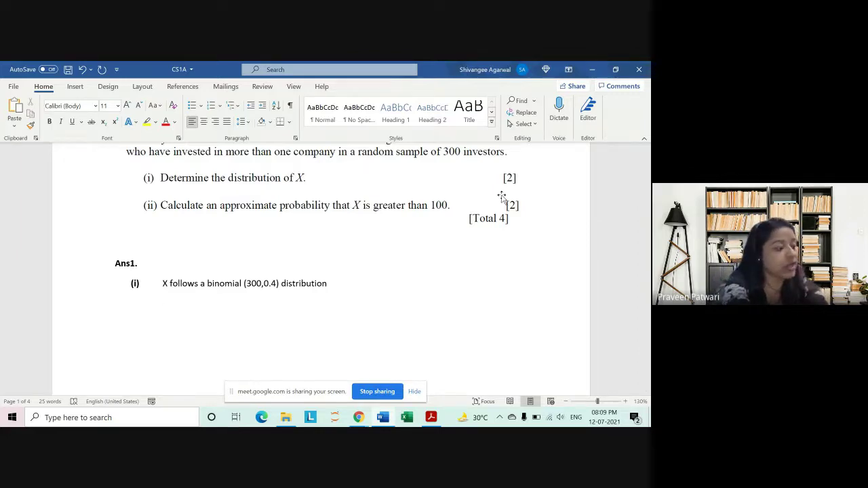
# Type 'So, approximately X follows normal distribution' and start a new line
pyautogui.write('S')
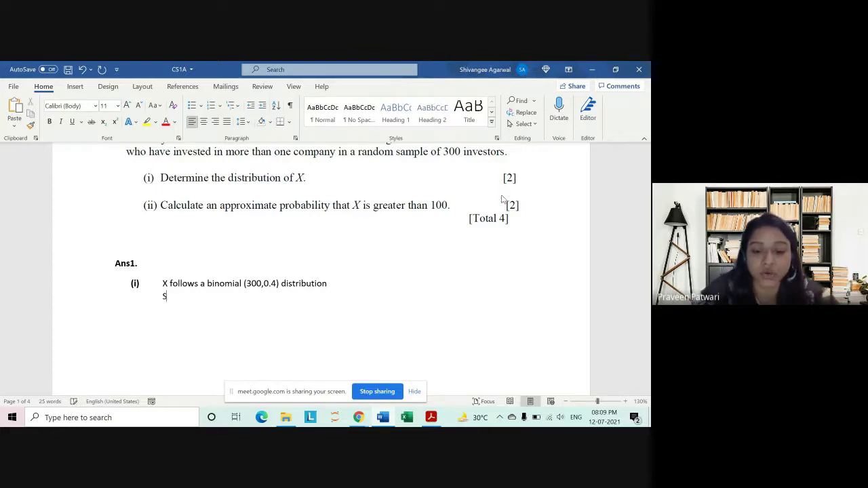
pyautogui.write('o, approx')
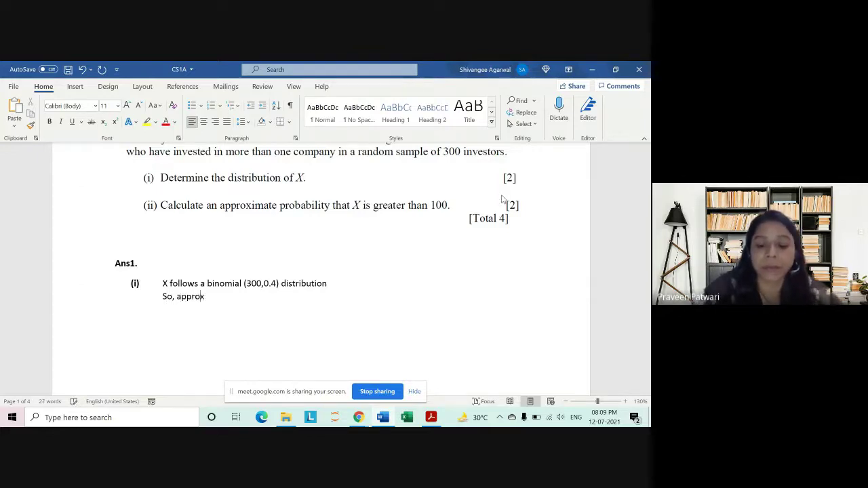
pyautogui.write('imately ')
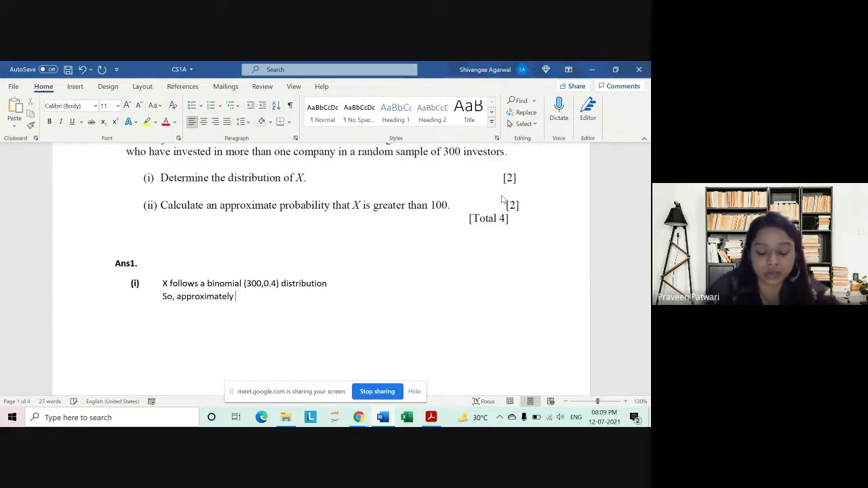
pyautogui.write('X')
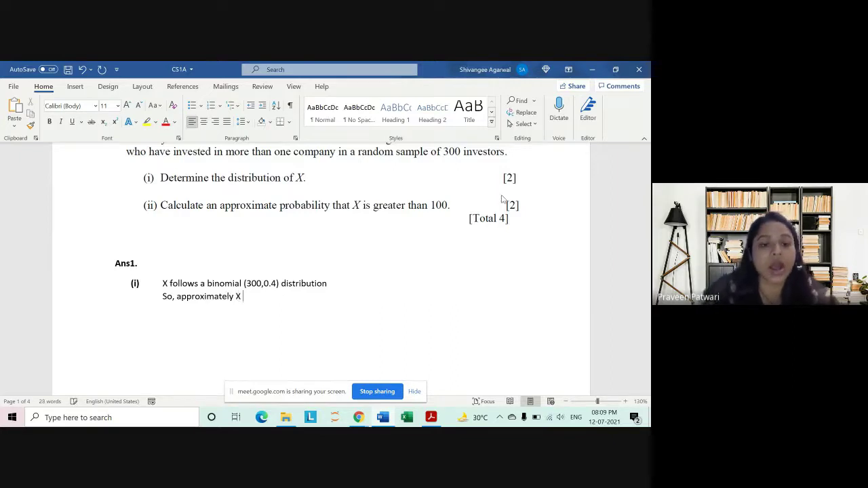
pyautogui.write('~')
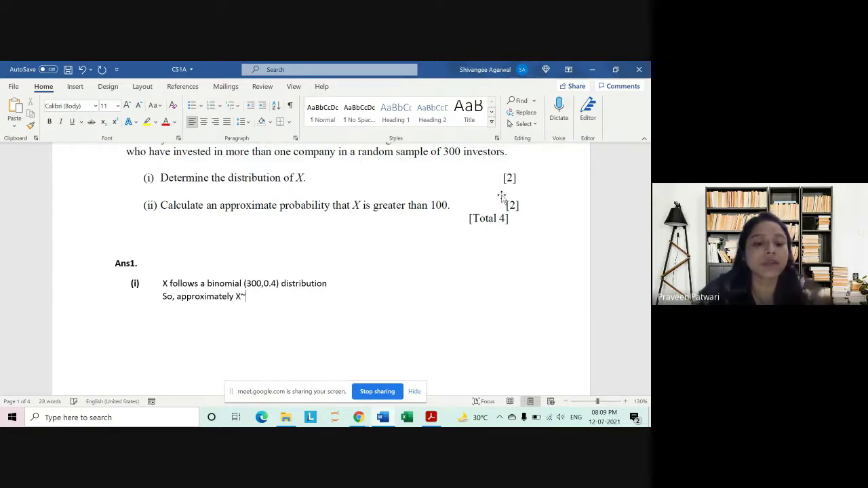
pyautogui.press('BackSpace')
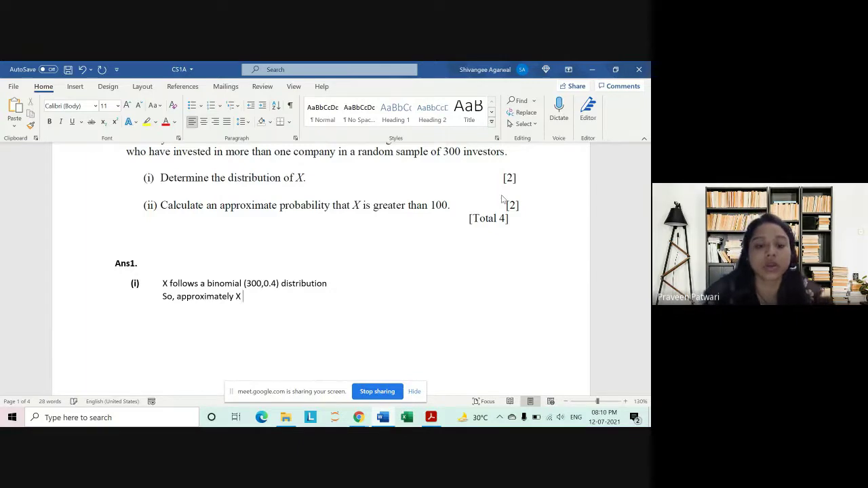
pyautogui.write('~ N')
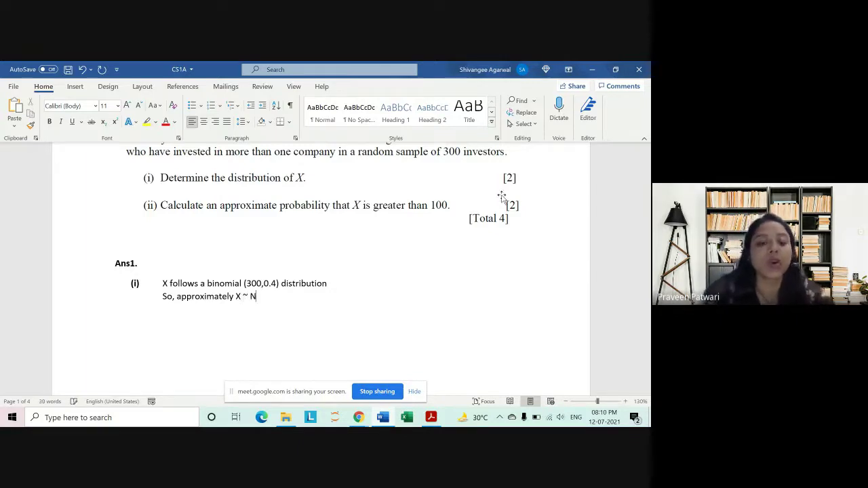
pyautogui.write('(')
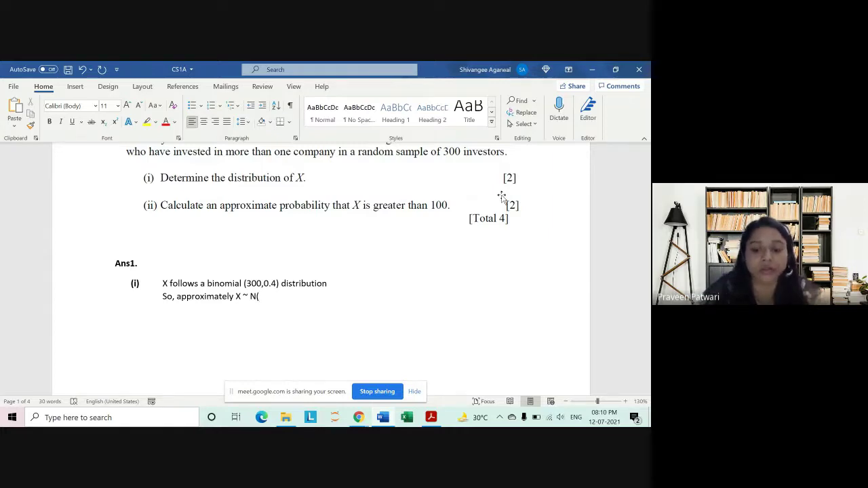
pyautogui.press('BackSpace')
pyautogui.press('BackSpace')
pyautogui.press('BackSpace')
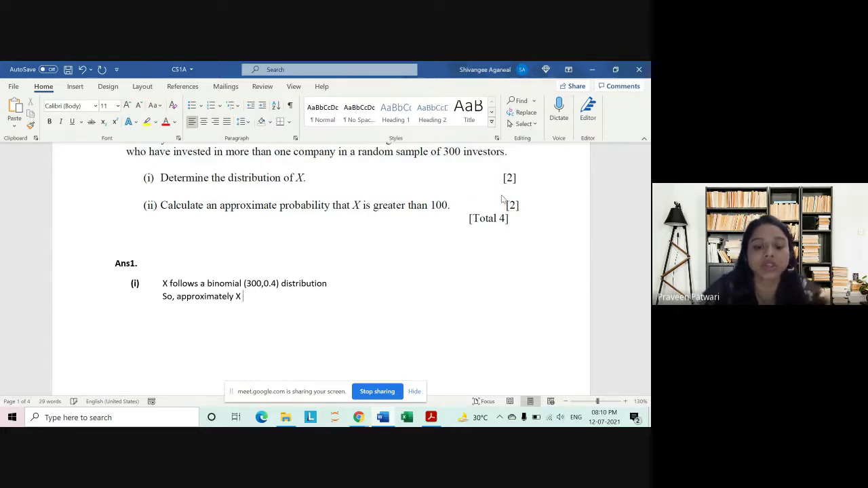
pyautogui.write('follows n')
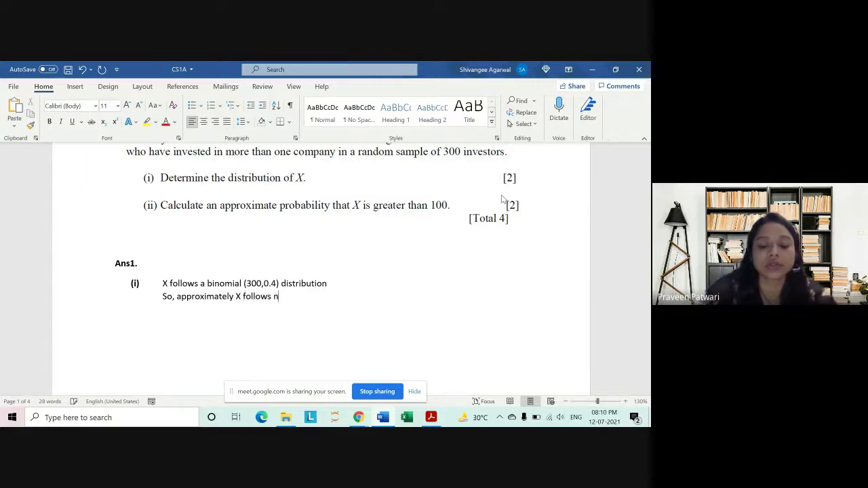
pyautogui.write('ormal distr')
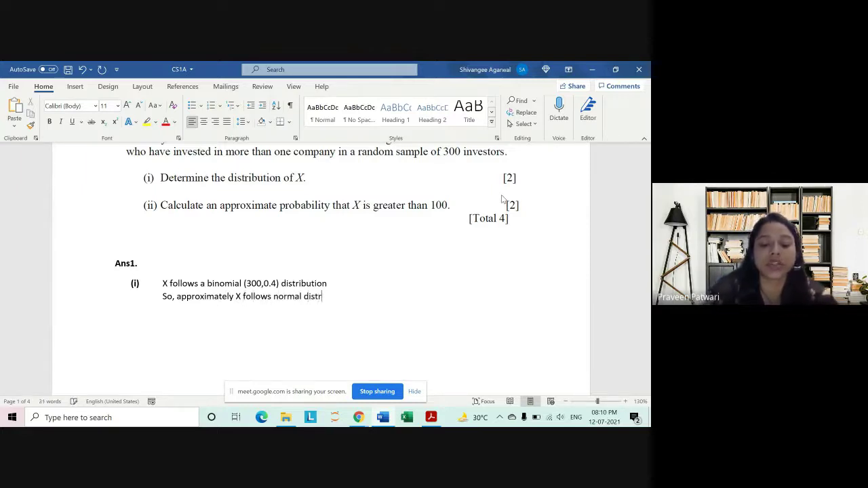
pyautogui.write('ibution')
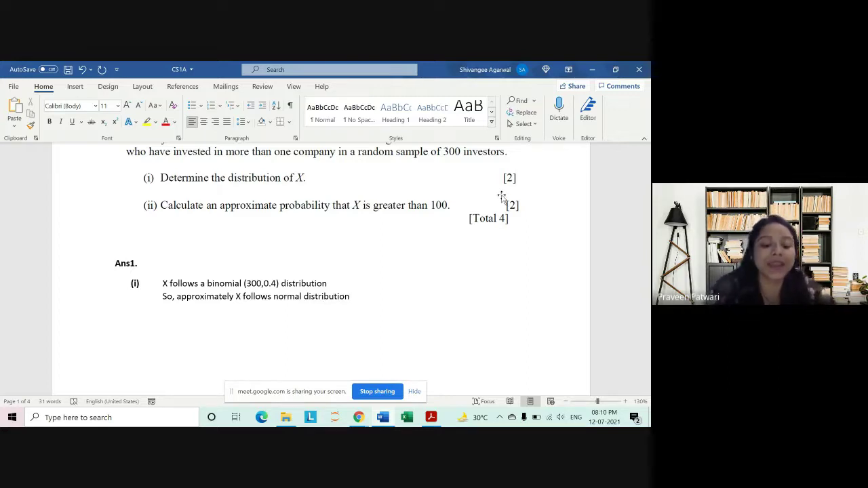
pyautogui.press('Return')
# Type 'E(X) = 300*0.4 = 120 and V(X) = 300*0.4*(1-0.4) = 72', fixing typos
pyautogui.write('E(X')
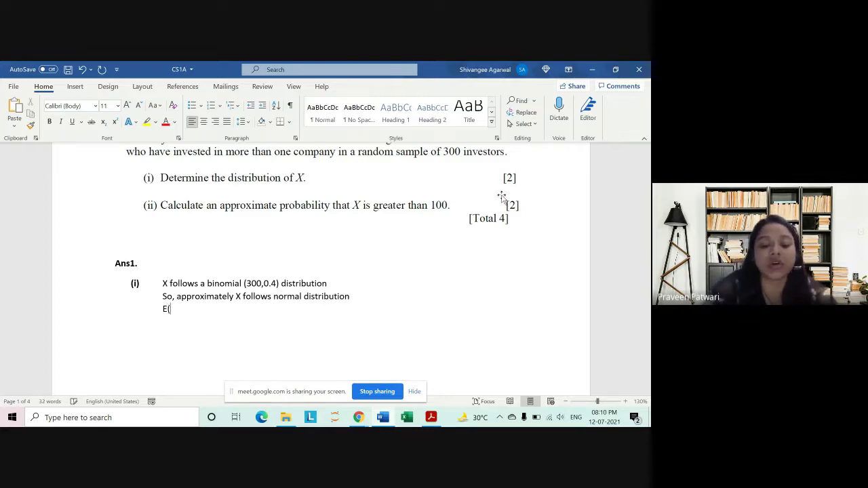
pyautogui.write(')')
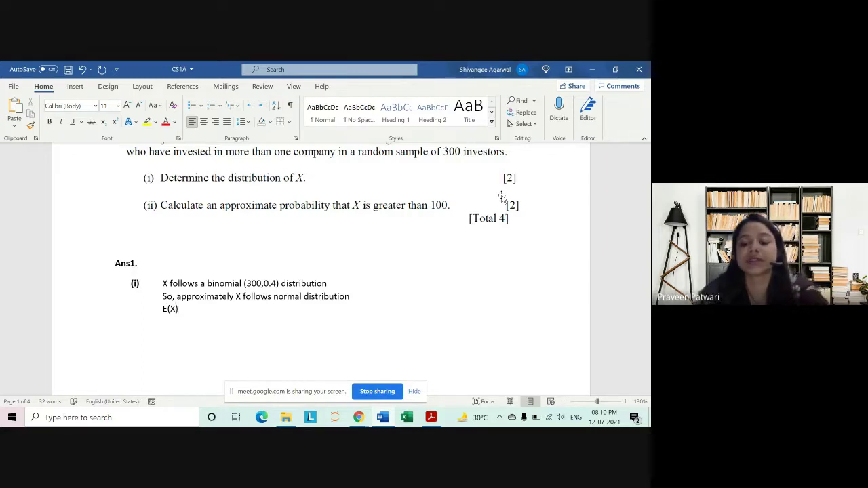
pyautogui.write(' =')
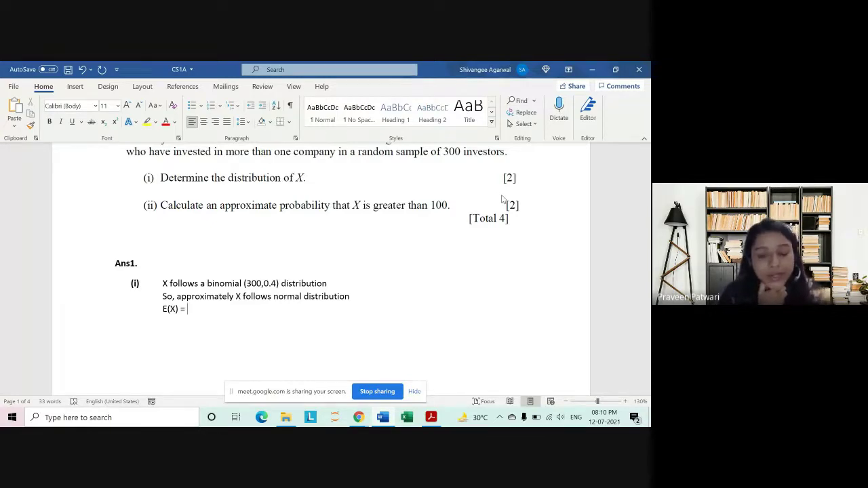
pyautogui.write('300')
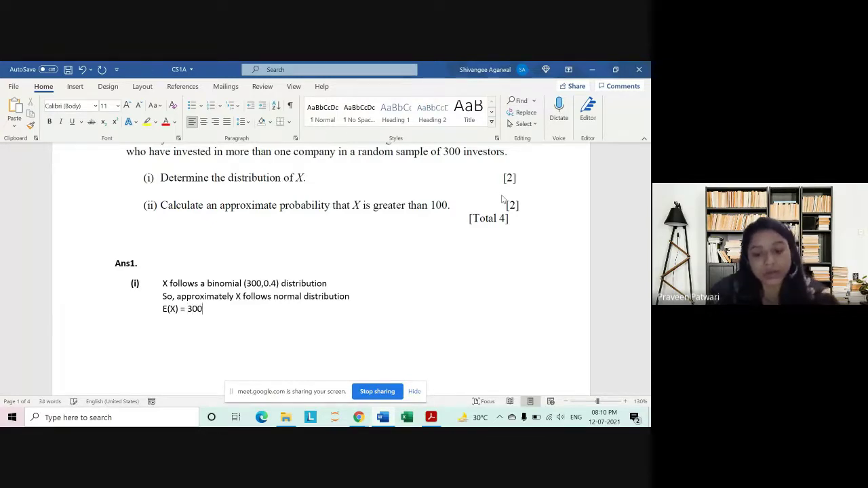
pyautogui.write('*0.4 = ')
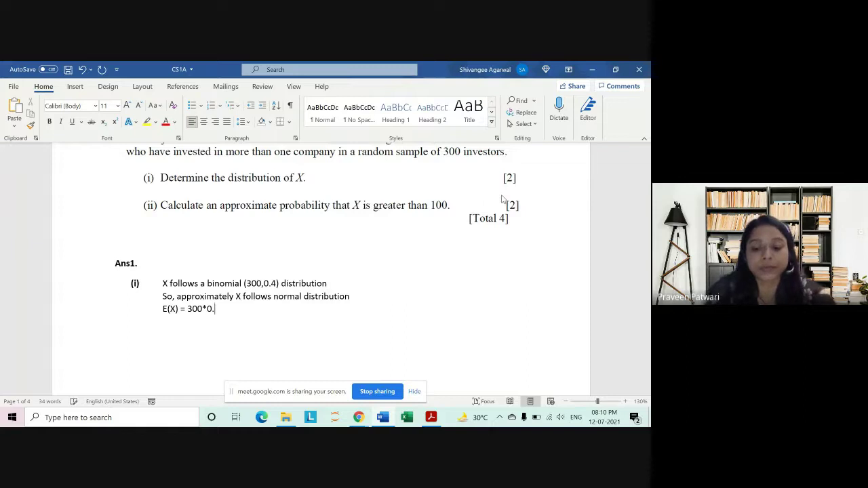
pyautogui.write('120')
pyautogui.press('BackSpace')
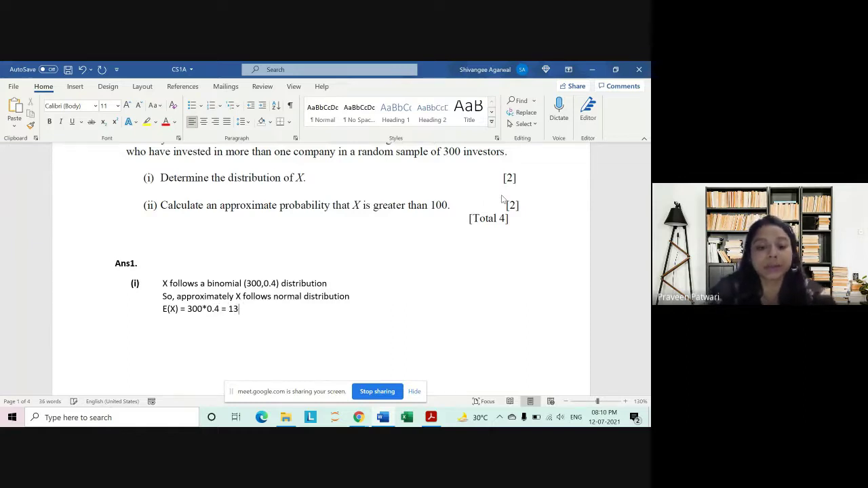
pyautogui.press('BackSpace')
pyautogui.write('20 and ')
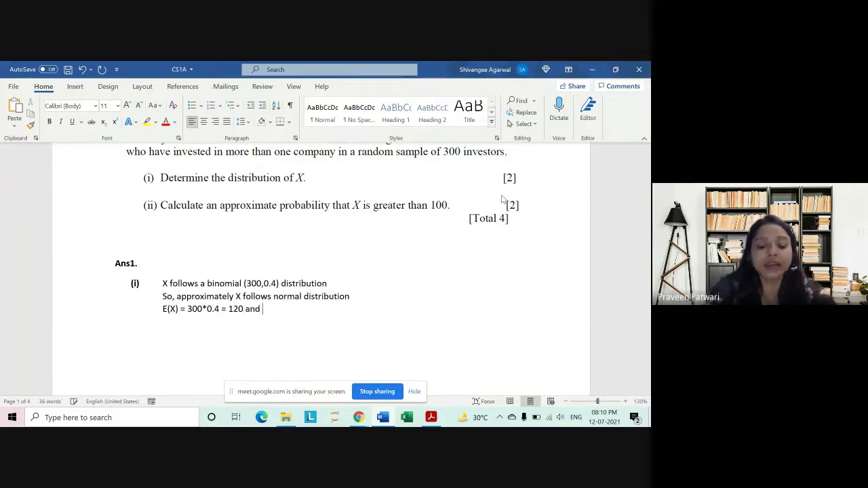
pyautogui.write('V(')
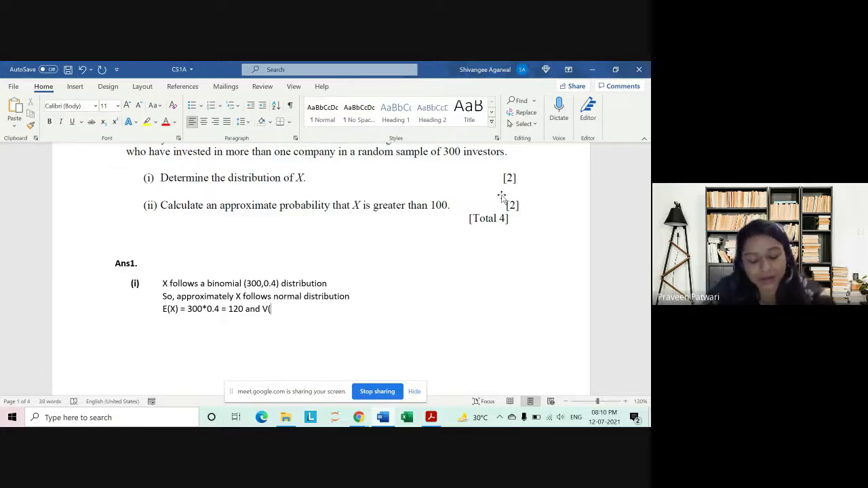
pyautogui.write('x')
pyautogui.press('BackSpace')
pyautogui.write('X')
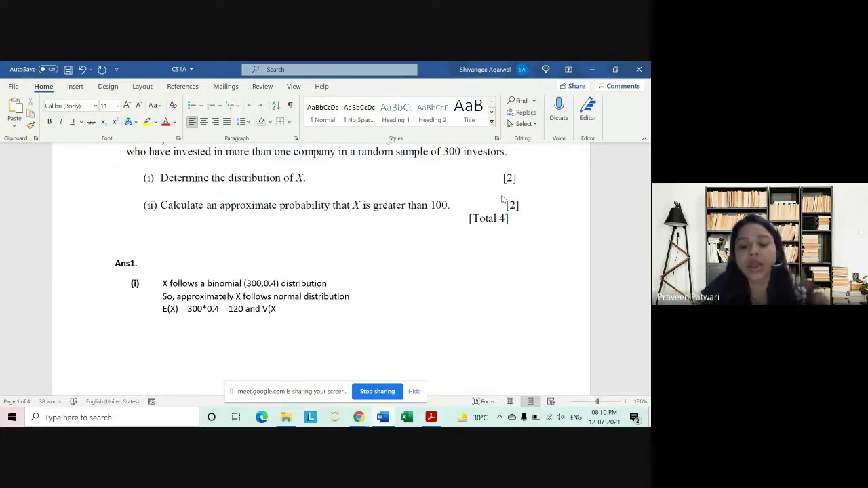
pyautogui.write(') =')
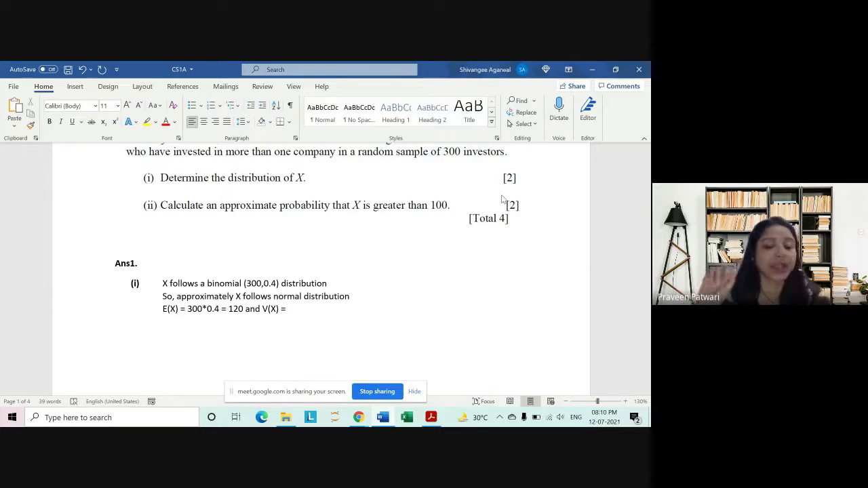
pyautogui.write('300')
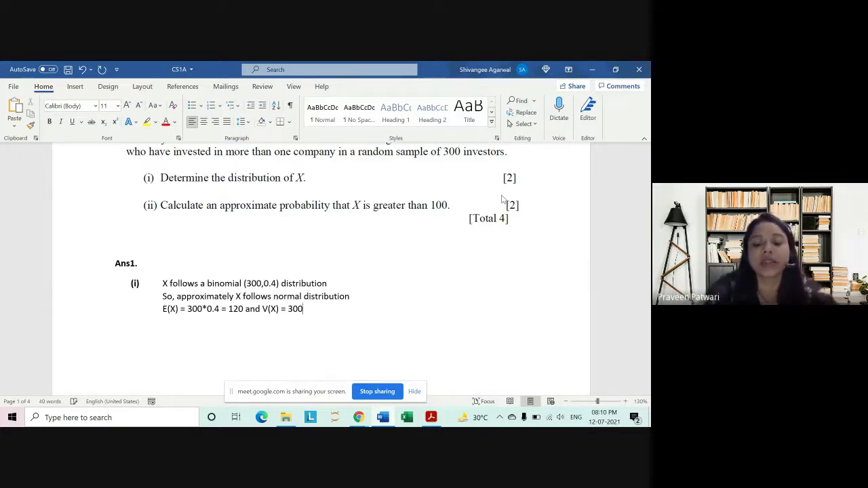
pyautogui.write('*0.')
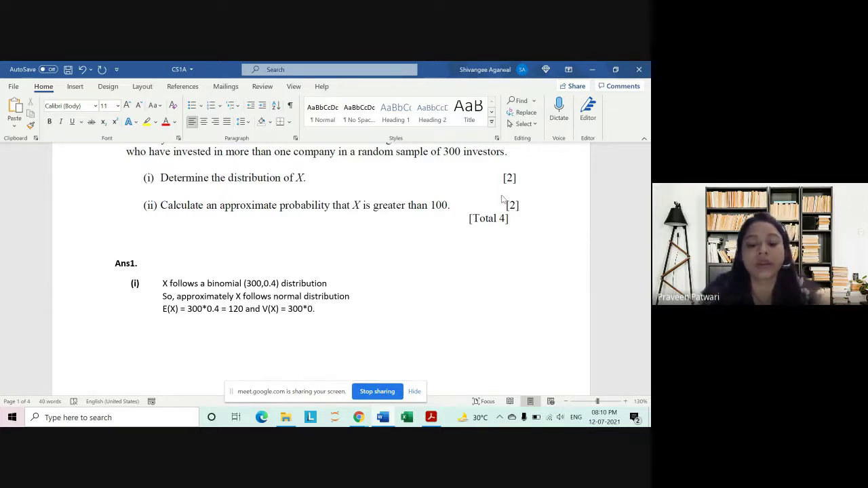
pyautogui.write('4*(1-')
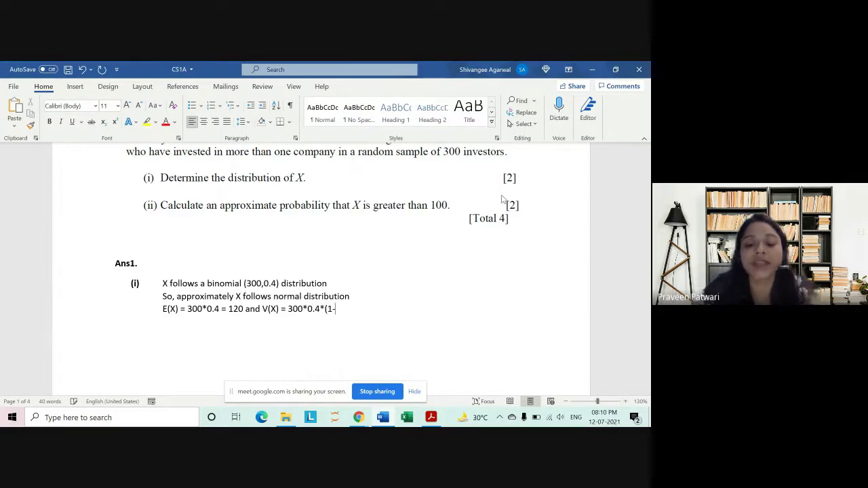
pyautogui.write('0.4)')
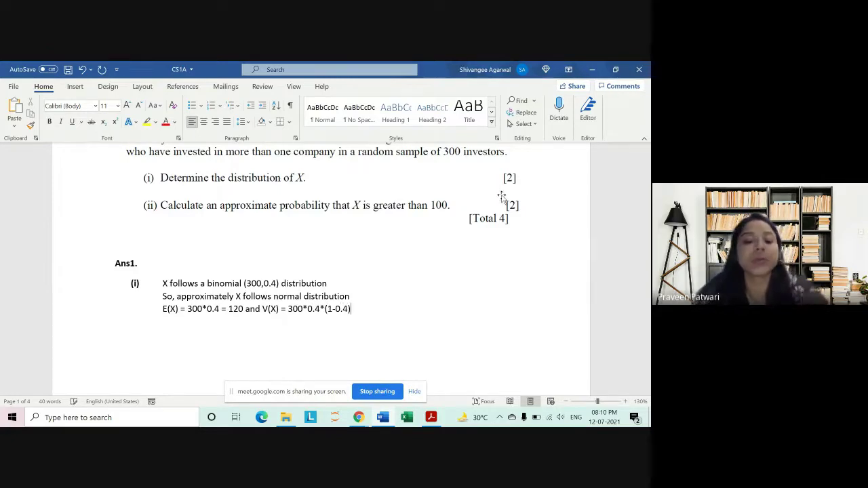
pyautogui.write(' =')
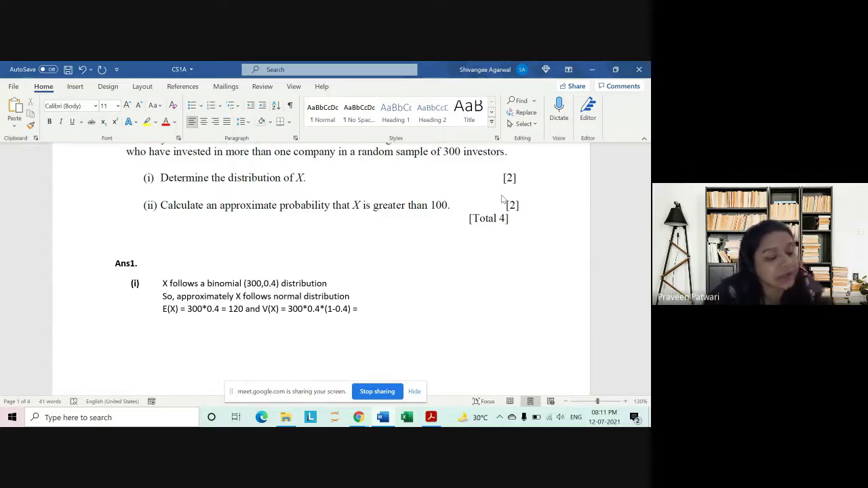
pyautogui.write('72')
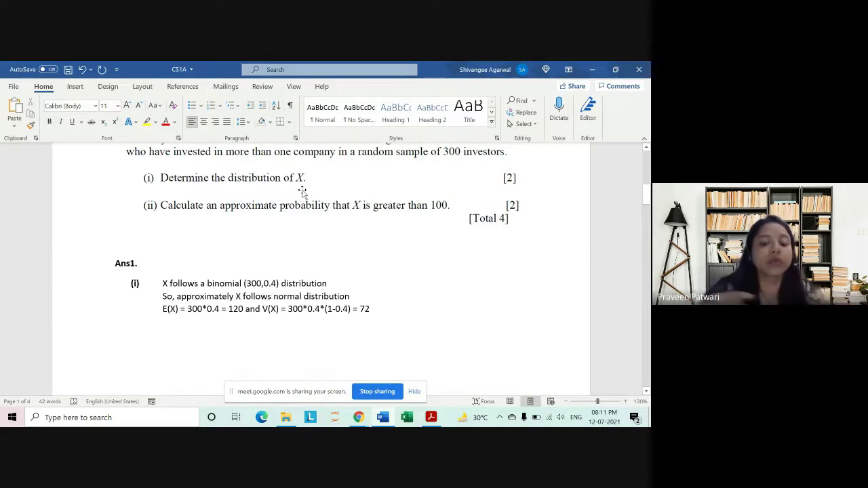
pyautogui.moveTo(178, 296); pyautogui.dragTo(349, 297)
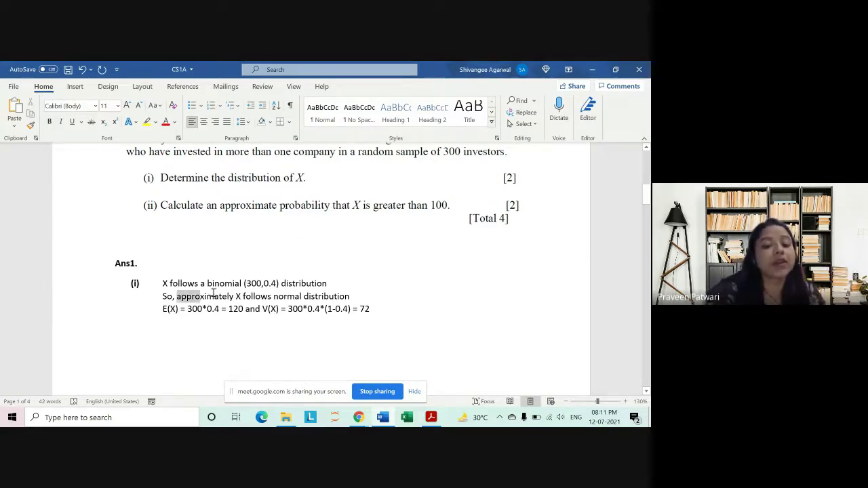
pyautogui.click(365, 306)
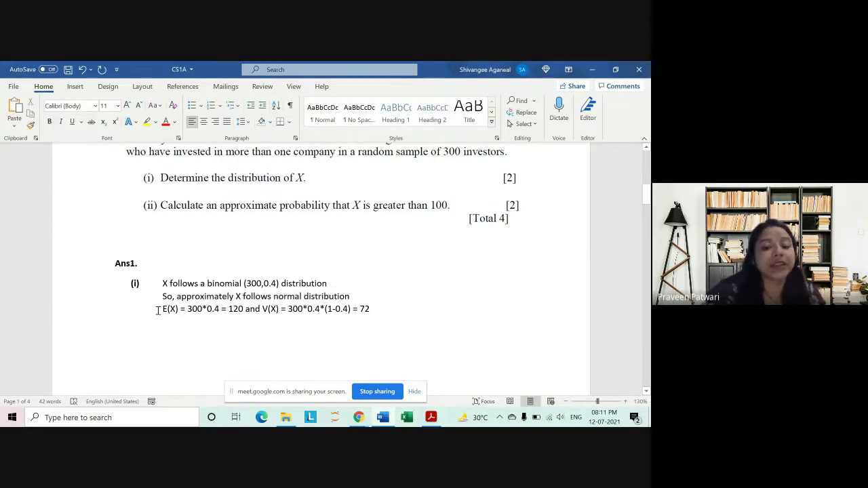
# Add the line 'So, approximately X ~ N(120,72)' below the mean and variance line
pyautogui.moveTo(162, 309); pyautogui.dragTo(369, 310)
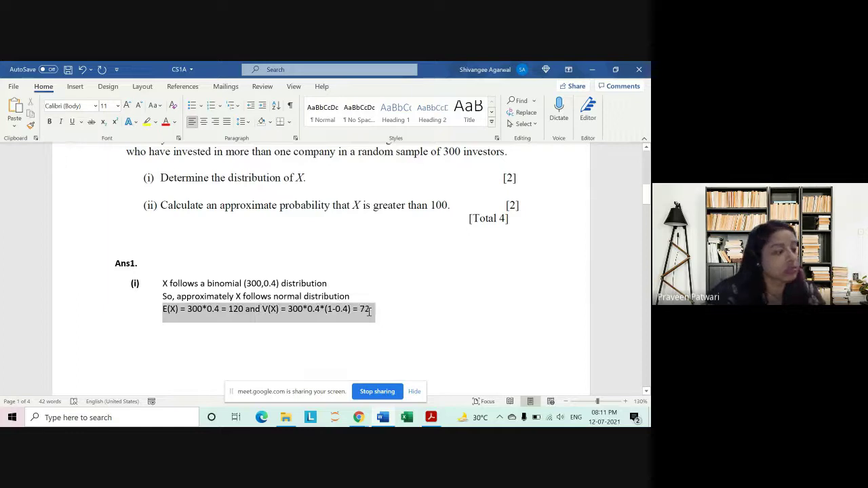
pyautogui.moveTo(165, 297); pyautogui.dragTo(332, 297)
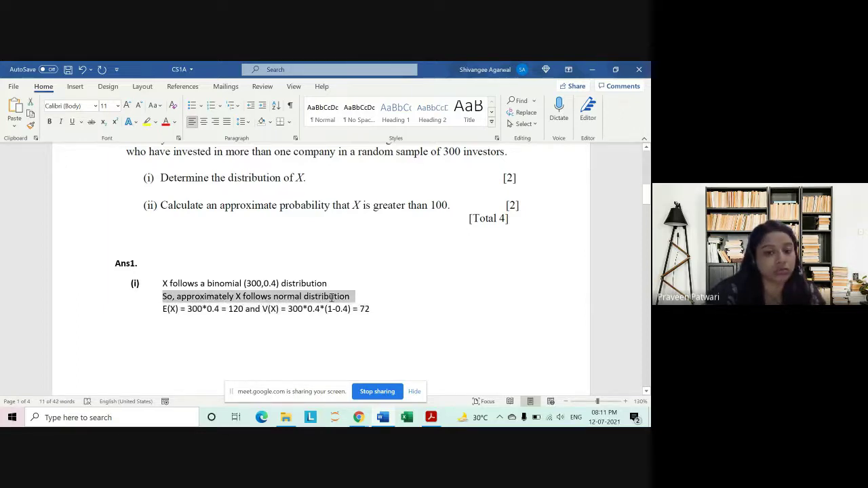
pyautogui.click(393, 309)
pyautogui.press('Return')
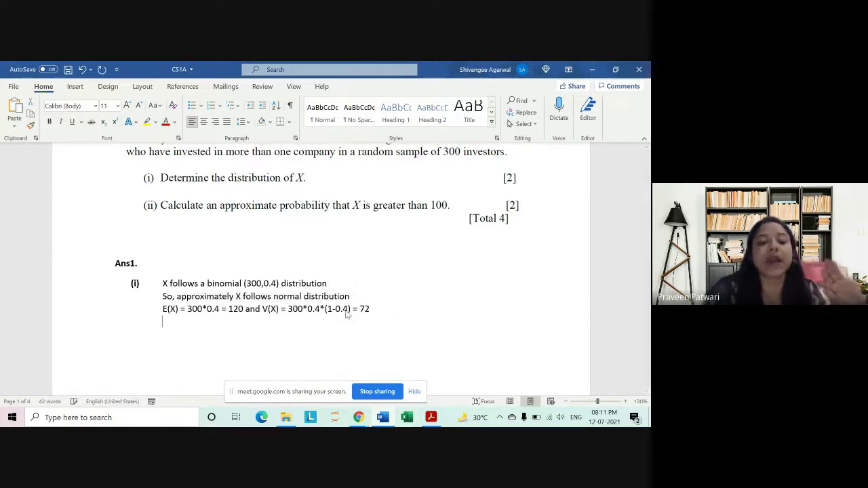
pyautogui.write('So,')
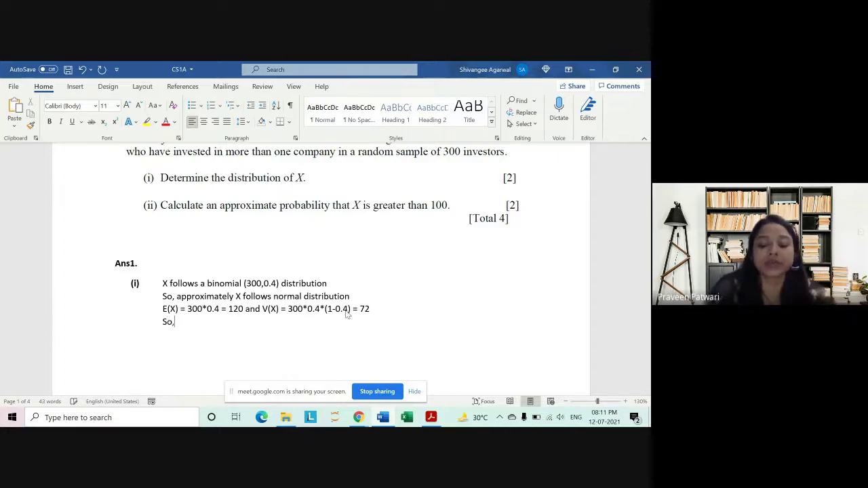
pyautogui.write(' appr')
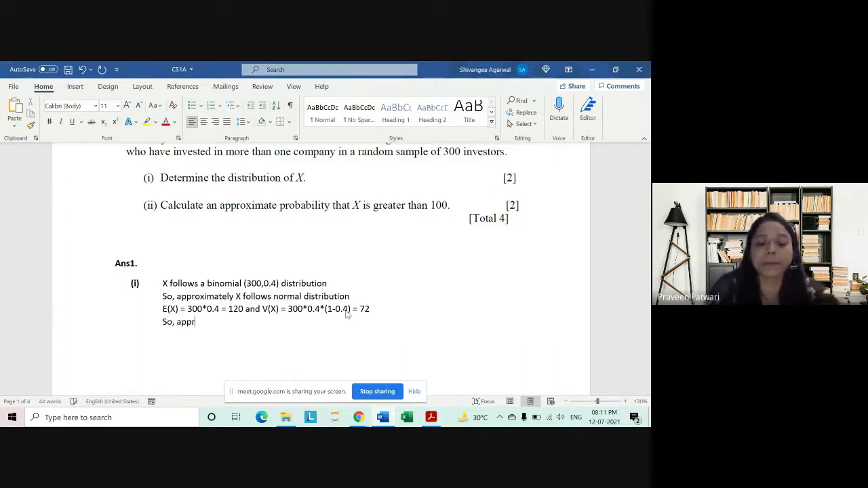
pyautogui.write('oximate')
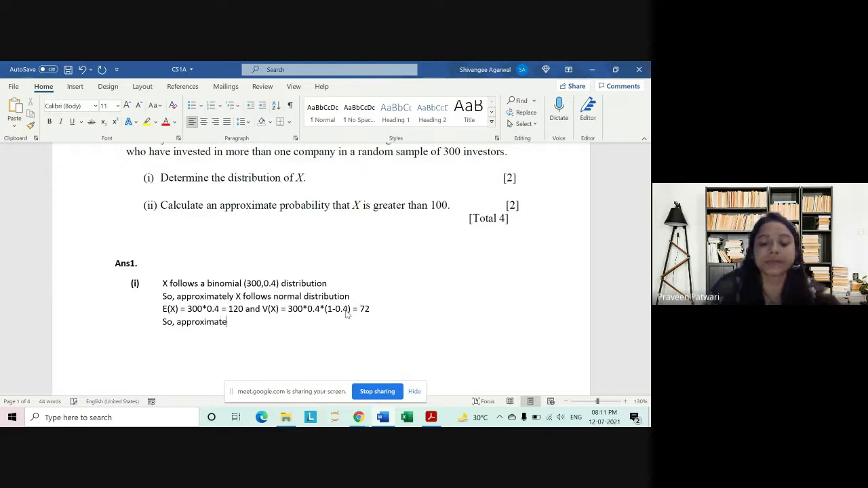
pyautogui.write('ly X ')
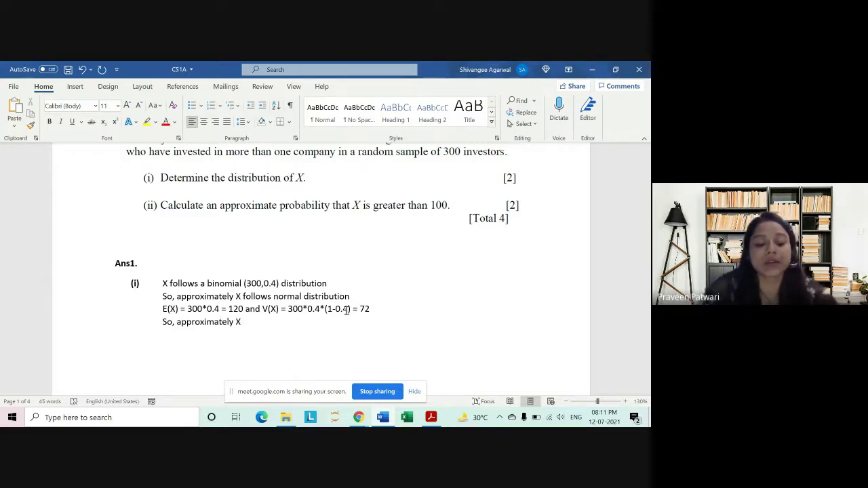
pyautogui.write('~ N(')
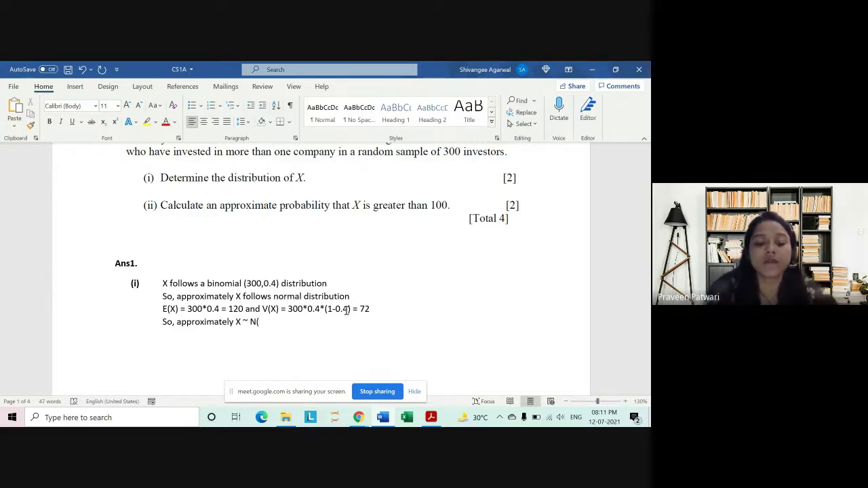
pyautogui.write('120,')
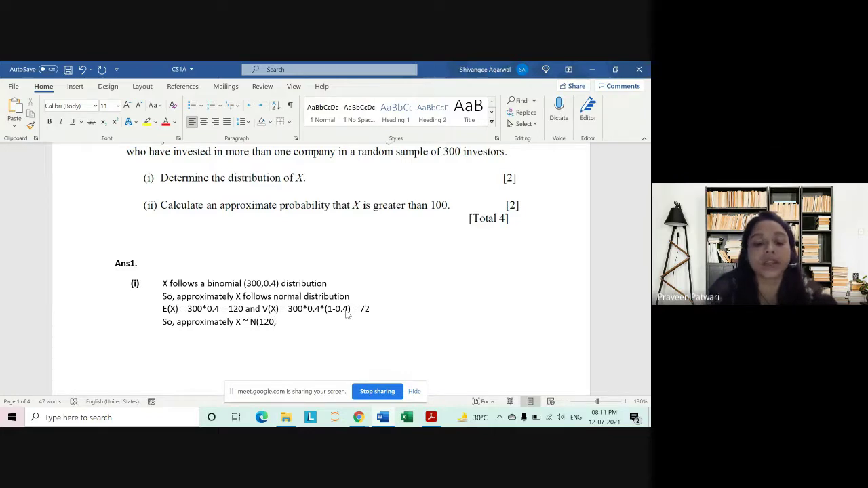
pyautogui.write('72)')
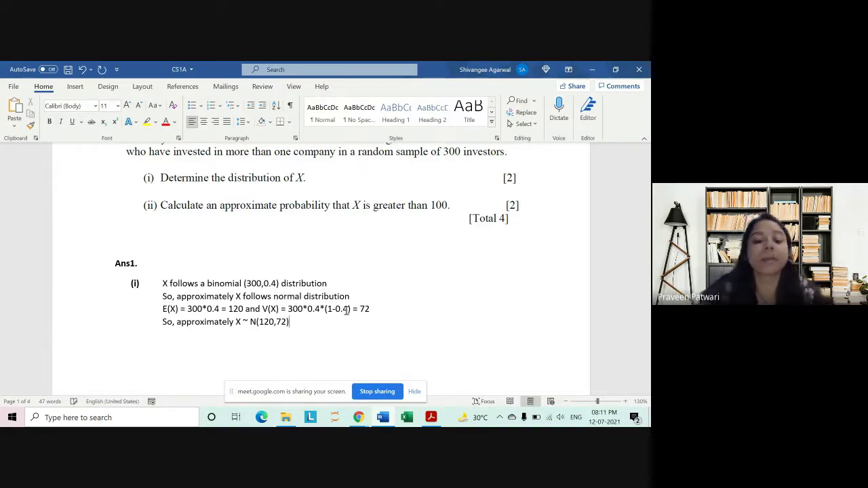
# Review the part (i) lines by selecting each, ending on the empty line below
pyautogui.moveTo(169, 309); pyautogui.dragTo(370, 310)
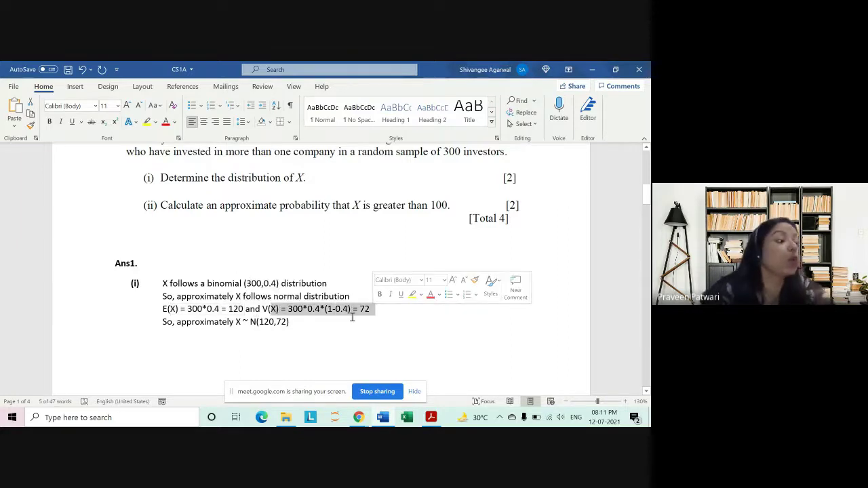
pyautogui.click(311, 322)
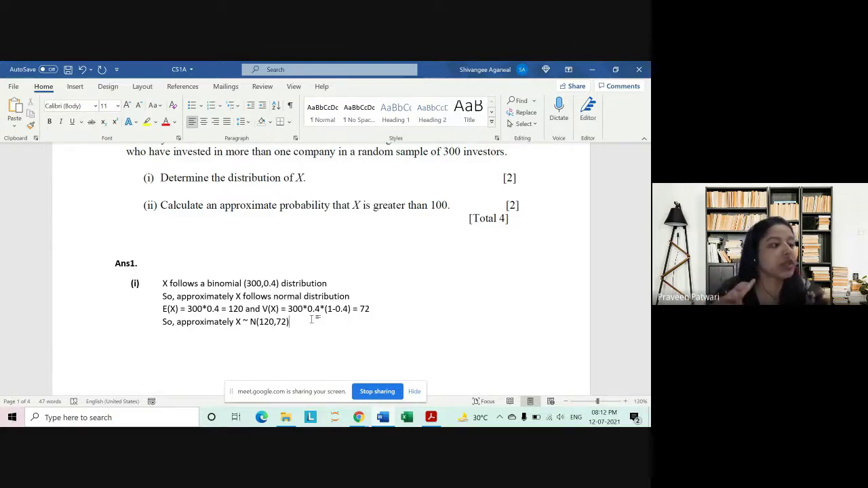
pyautogui.moveTo(312, 320); pyautogui.dragTo(148, 325)
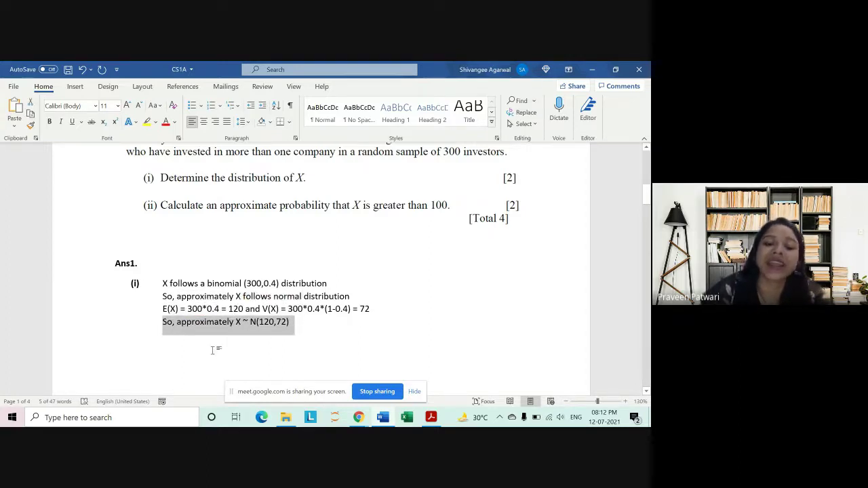
pyautogui.tripleClick(362, 294)
pyautogui.moveTo(161, 311); pyautogui.dragTo(376, 309)
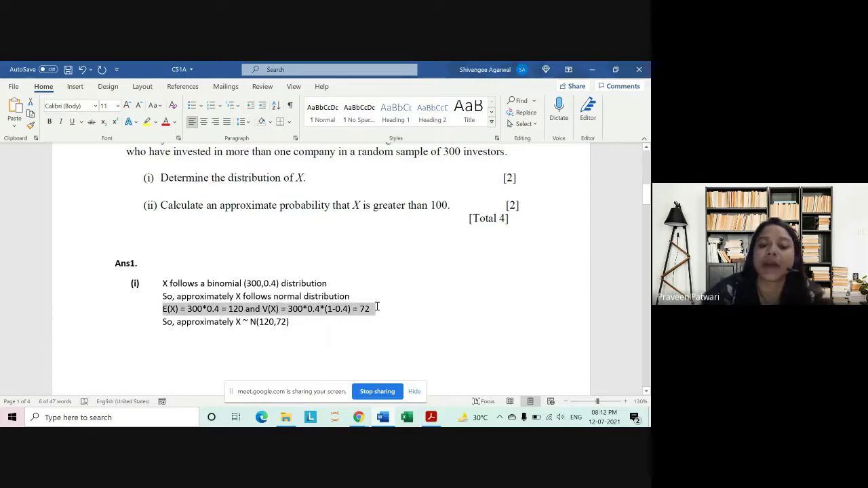
pyautogui.click(309, 343)
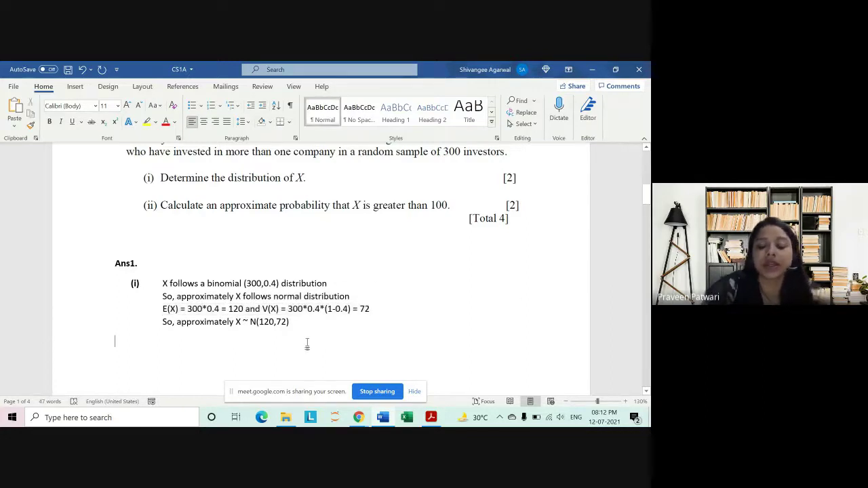
# Create a bold numbered (ii) label with a blank line separating it from part (i)
pyautogui.hotkey('ctrl', 'b')
pyautogui.write('(')
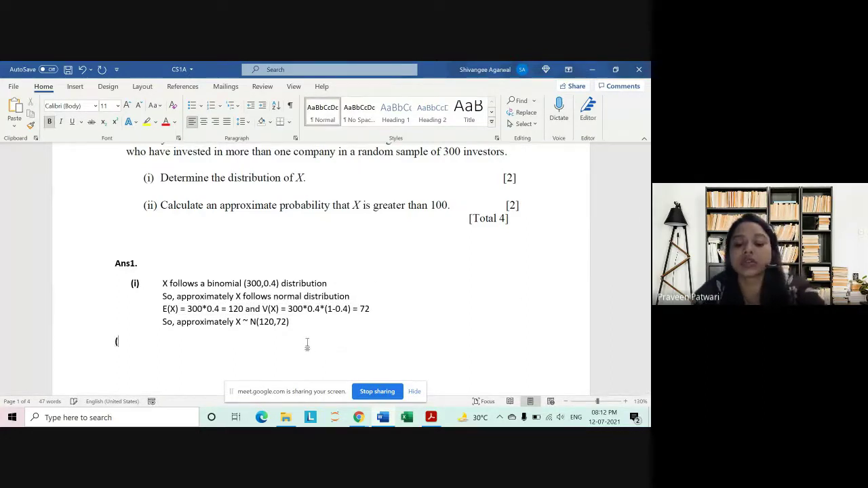
pyautogui.write('ii)')
pyautogui.press('Tab')
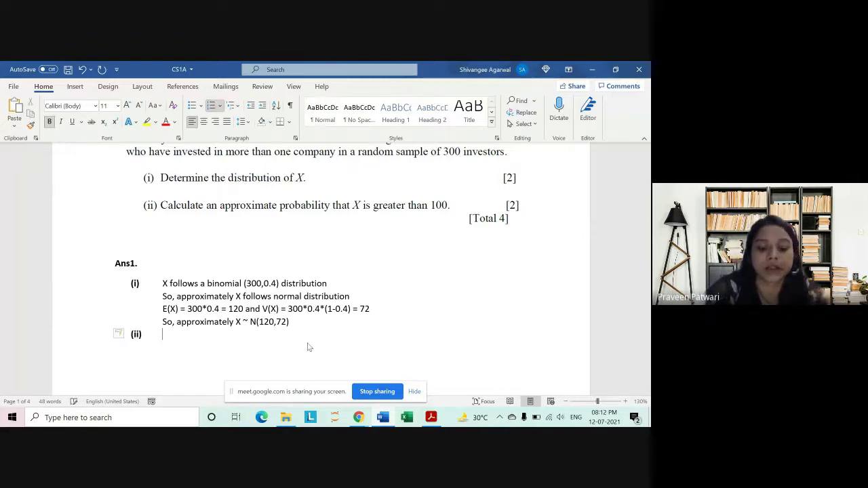
pyautogui.hotkey('ctrl', 'b')
pyautogui.click(315, 324)
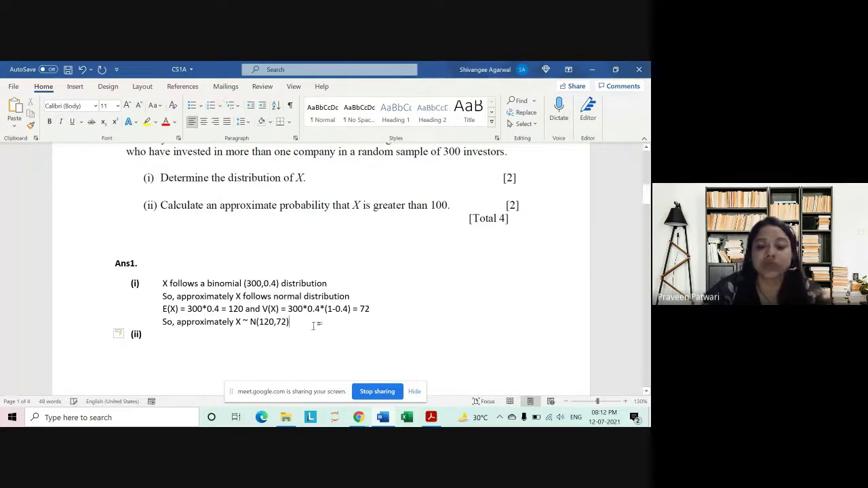
pyautogui.press('Return')
pyautogui.scroll(-1, 266, 374)
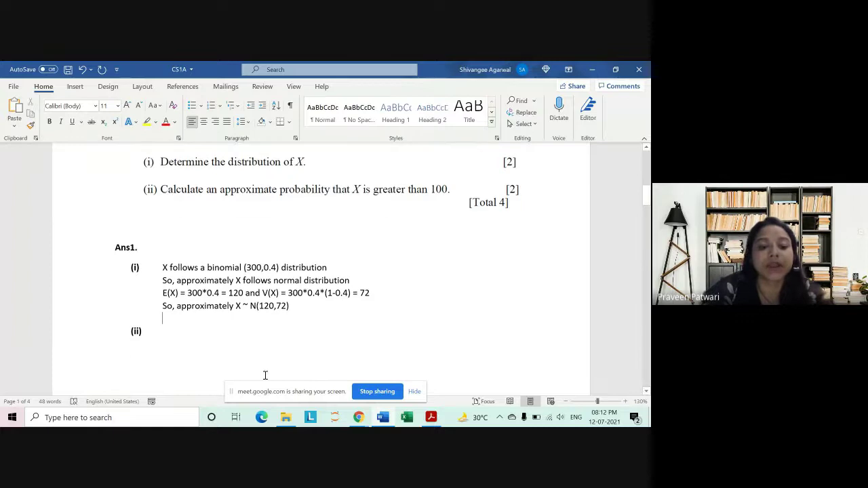
pyautogui.scroll(-1, 340, 380)
pyautogui.click(415, 393)
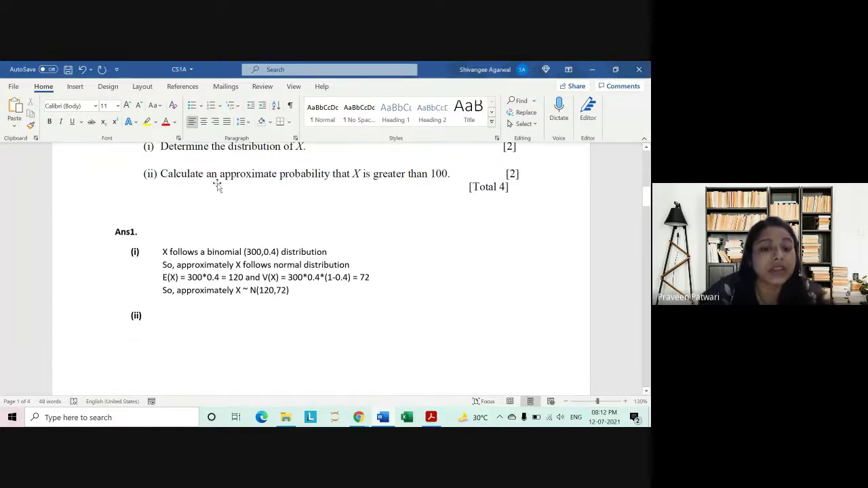
pyautogui.click(179, 314)
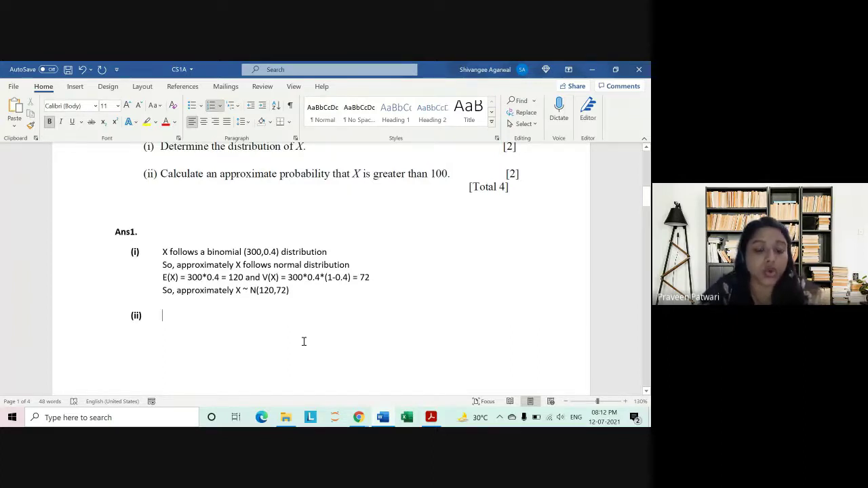
# Write 'Using continuity correction,' and start an unnumbered, indented line beneath it
pyautogui.write('X')
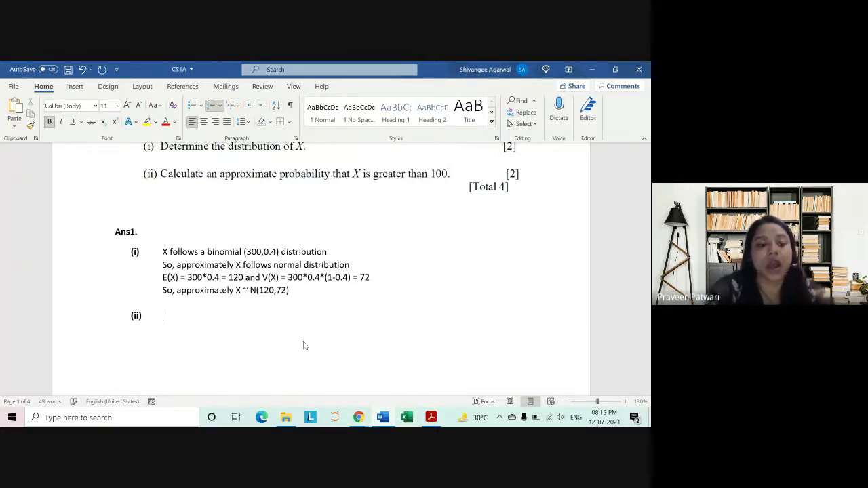
pyautogui.hotkey('ctrl', 'b')
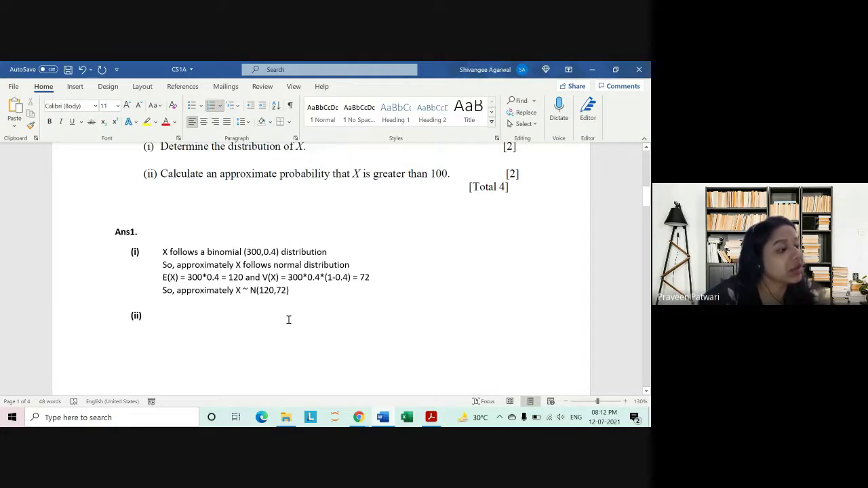
pyautogui.write('U')
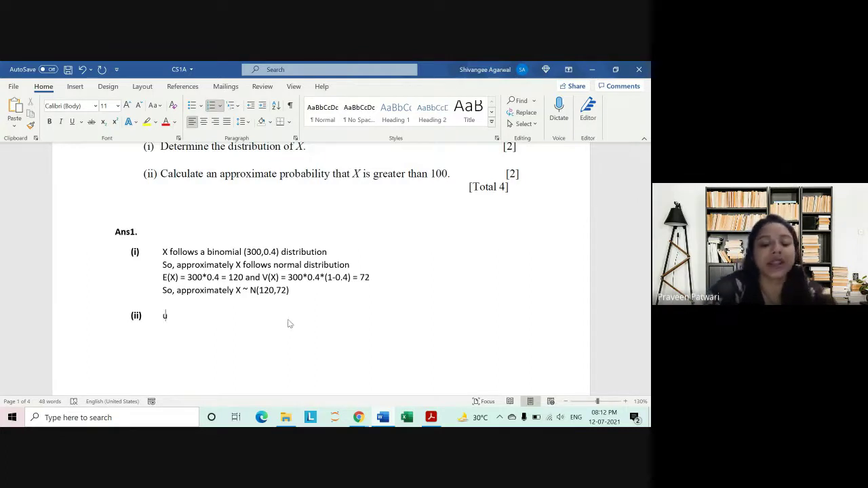
pyautogui.write('sing conti')
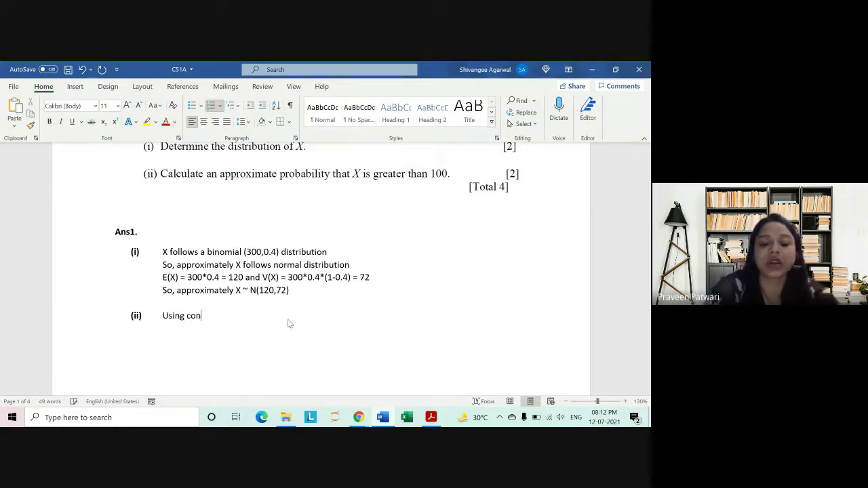
pyautogui.write('nuity co')
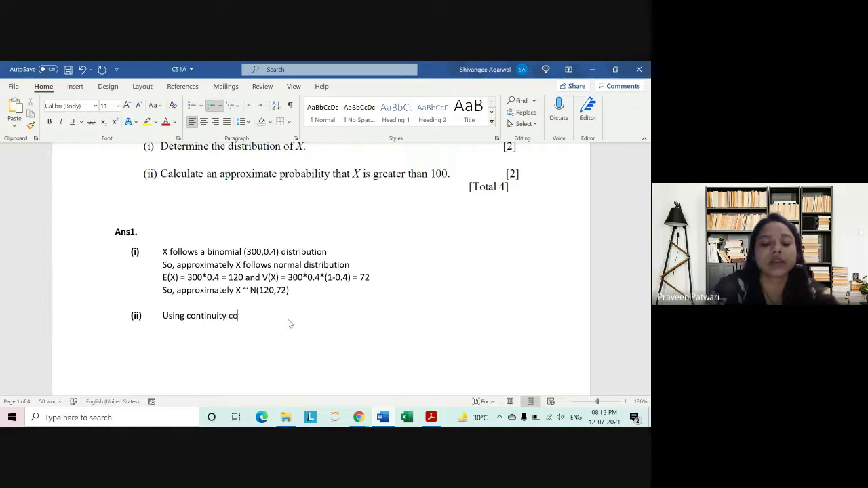
pyautogui.write('rrection')
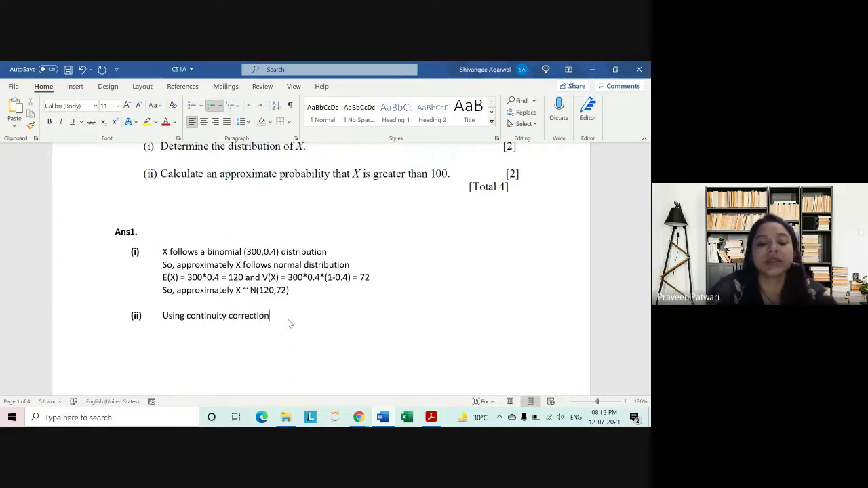
pyautogui.write(',')
pyautogui.press('Return')
pyautogui.press('BackSpace')
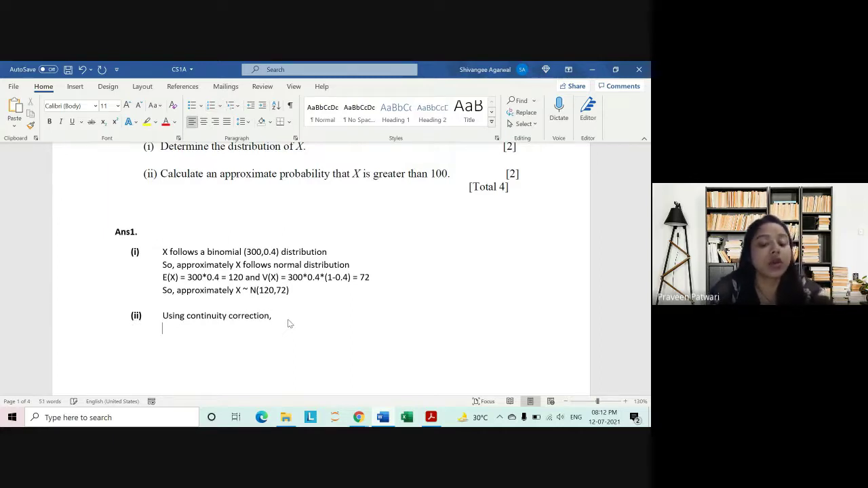
pyautogui.hotkey('ctrl', 'b')
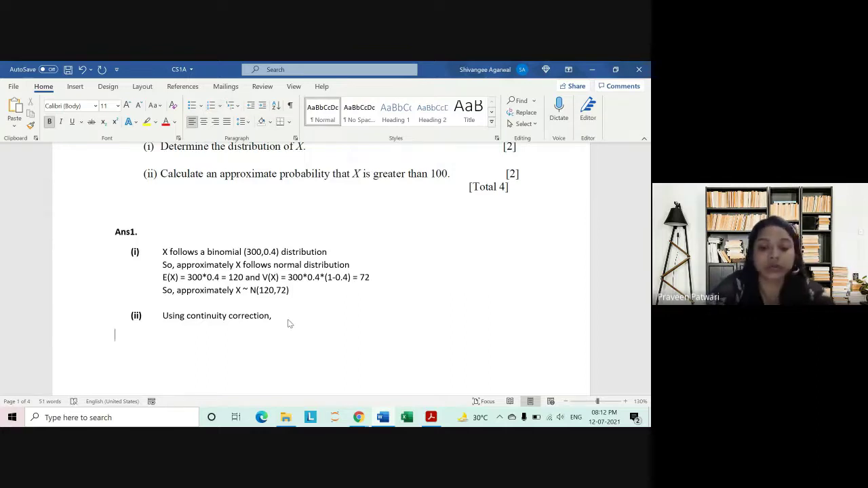
pyautogui.press('BackSpace')
pyautogui.press('Return')
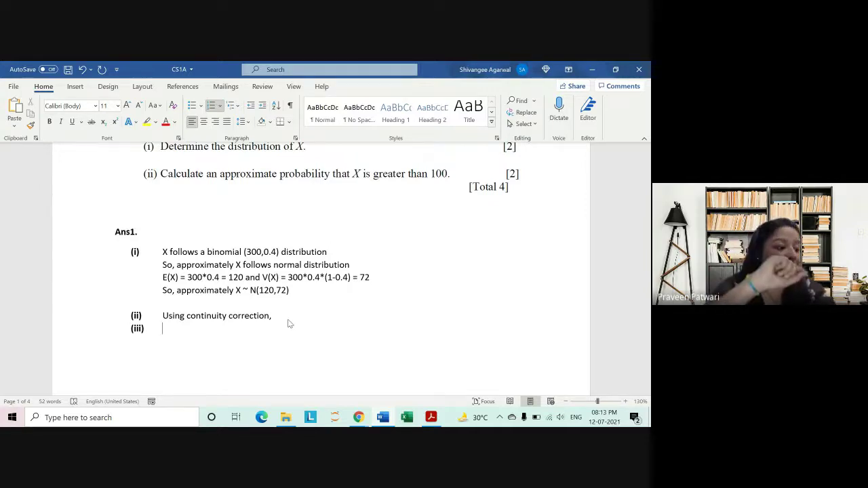
pyautogui.press('BackSpace')
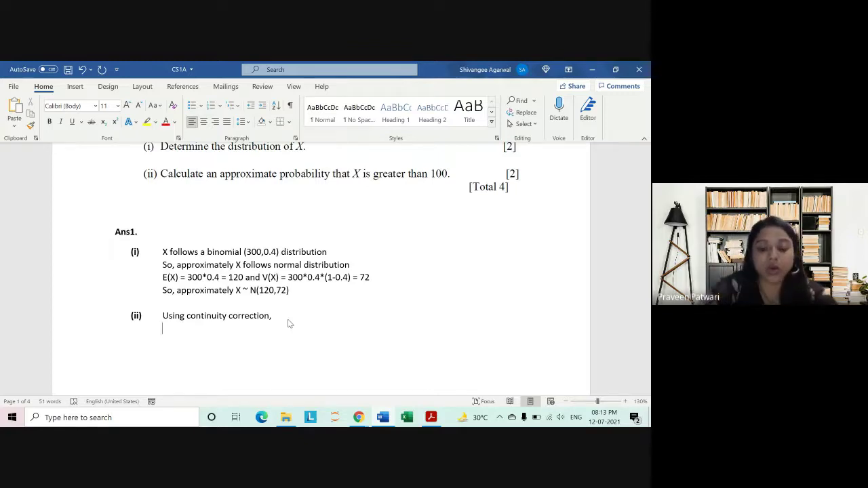
# Write the line 'P(X>100) = P(X >= 100.5) =' with spaced inequality signs
pyautogui.write('P(X>')
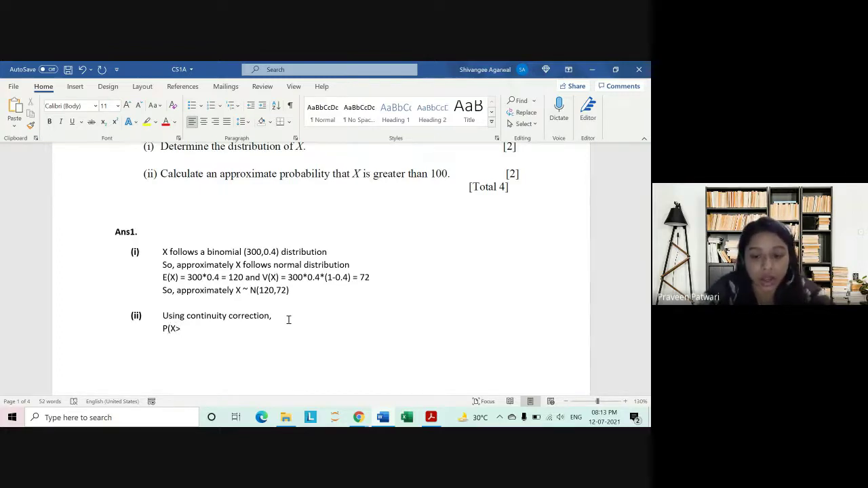
pyautogui.write('100) = ')
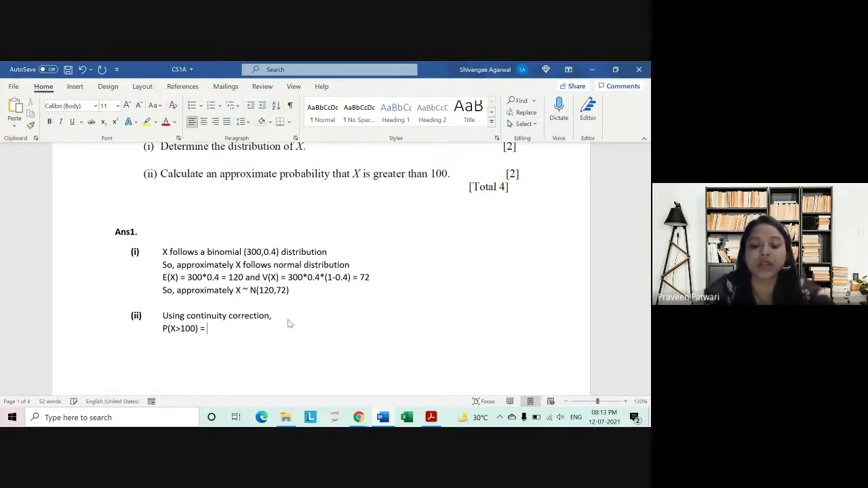
pyautogui.write('P(')
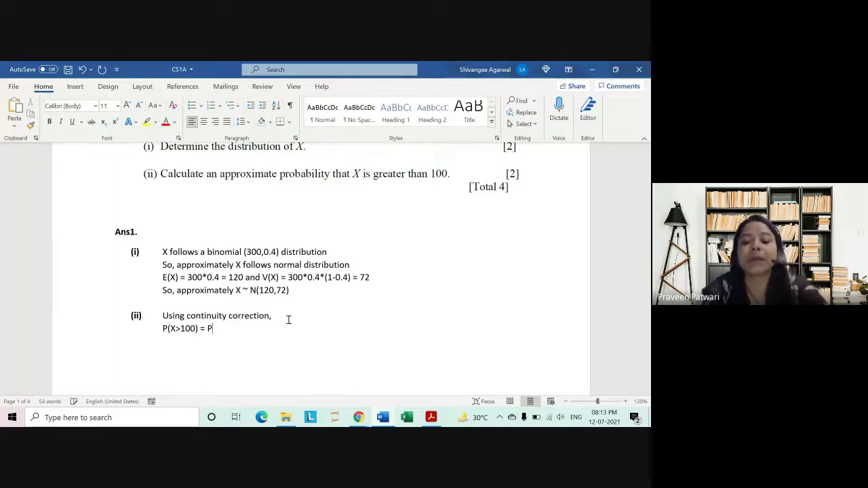
pyautogui.write('X')
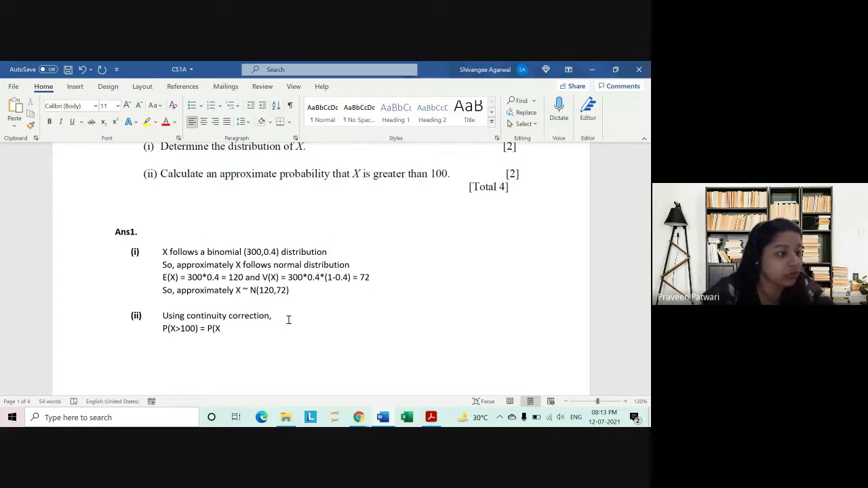
pyautogui.write('>')
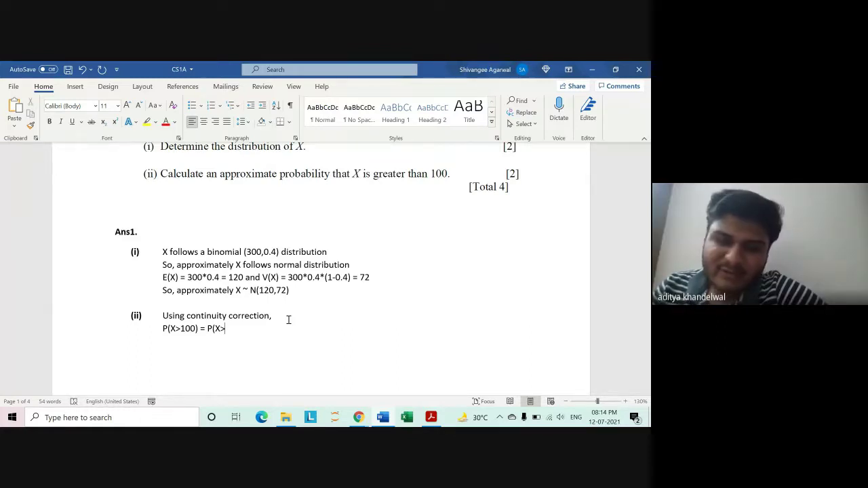
pyautogui.write('1')
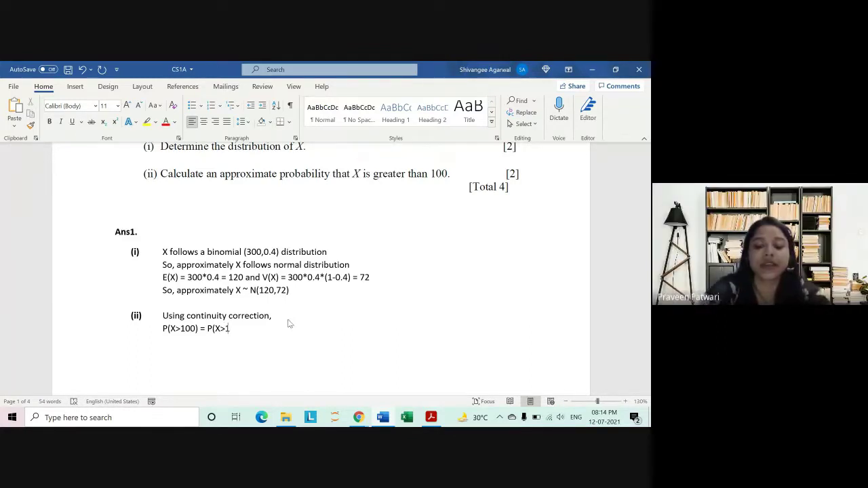
pyautogui.write('00.5')
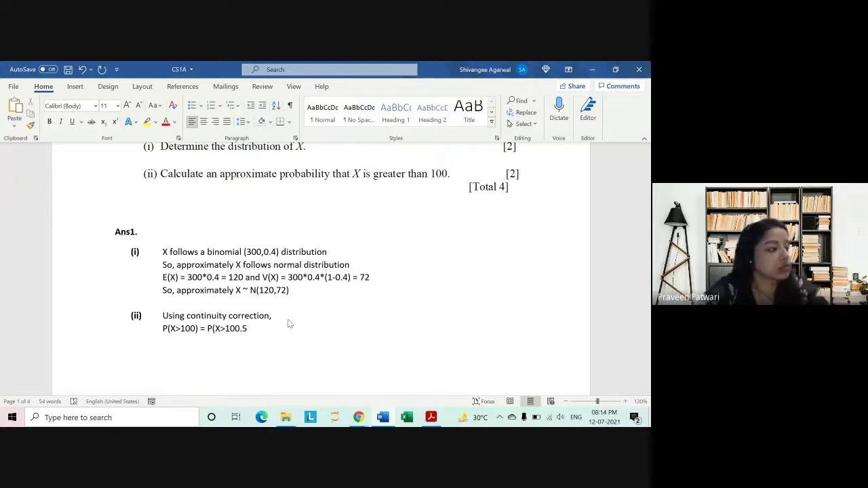
pyautogui.press('Left')
pyautogui.press('Left')
pyautogui.press('Left')
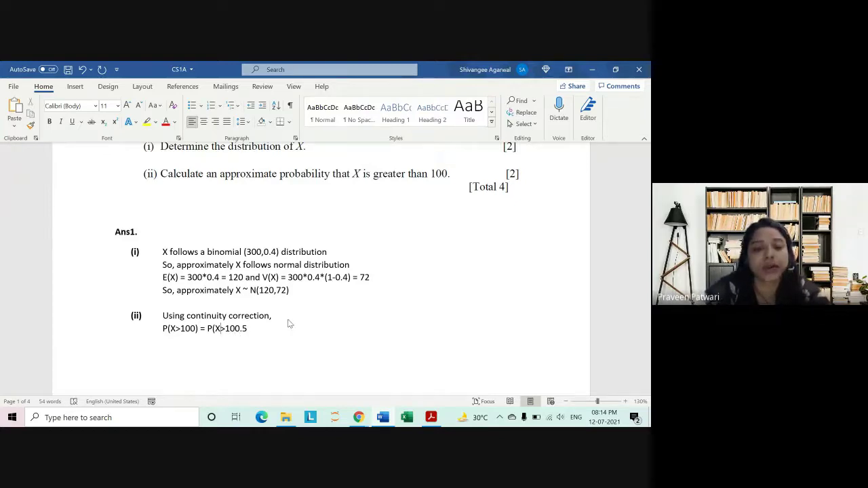
pyautogui.press('Right')
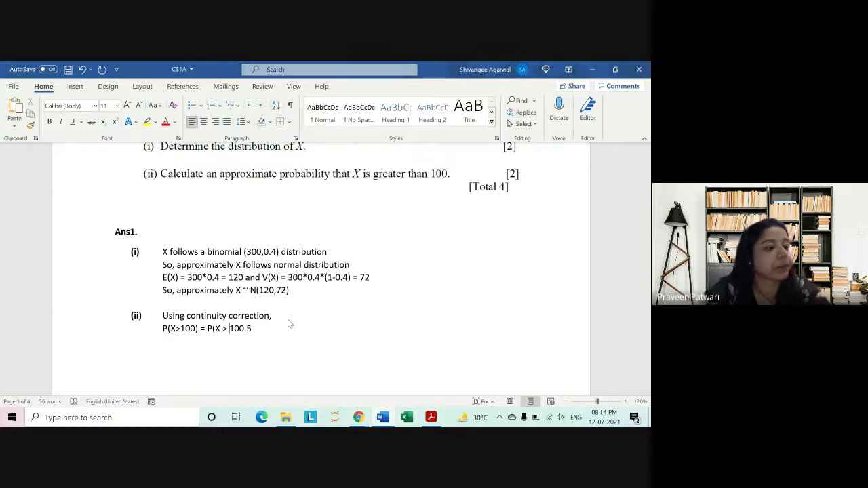
pyautogui.press('Right')
pyautogui.press('Right')
pyautogui.press('Right')
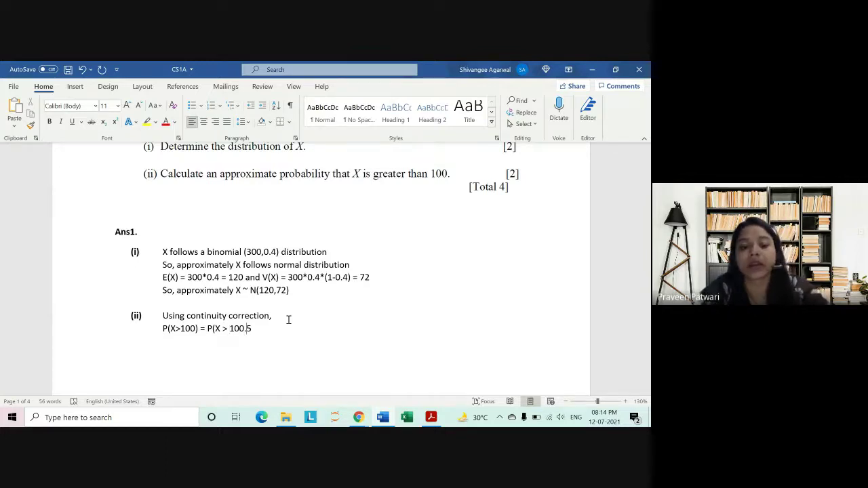
pyautogui.press('Right')
pyautogui.write(')')
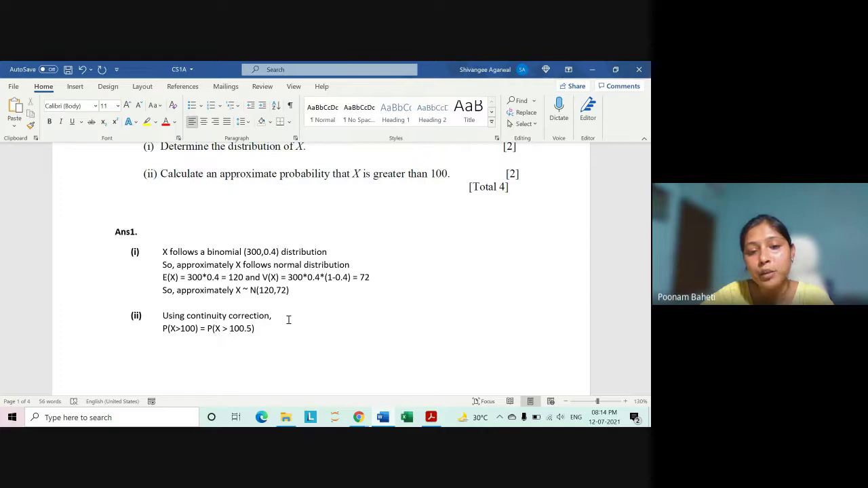
pyautogui.write('=')
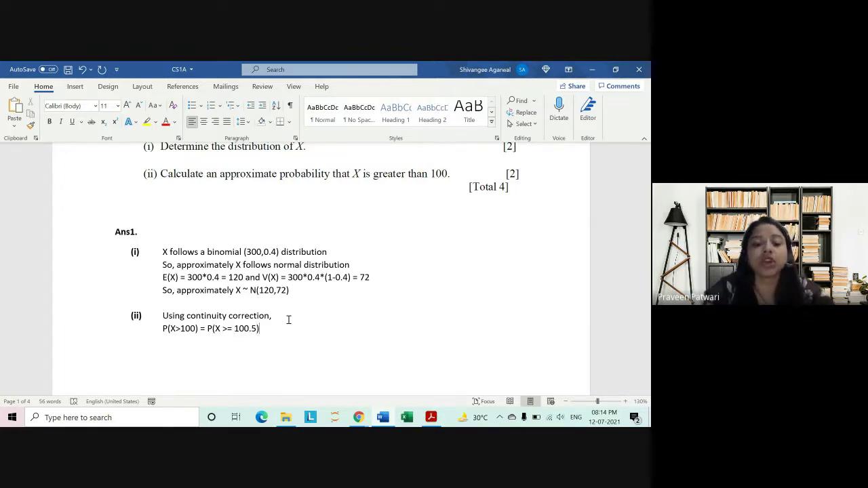
pyautogui.write('=')
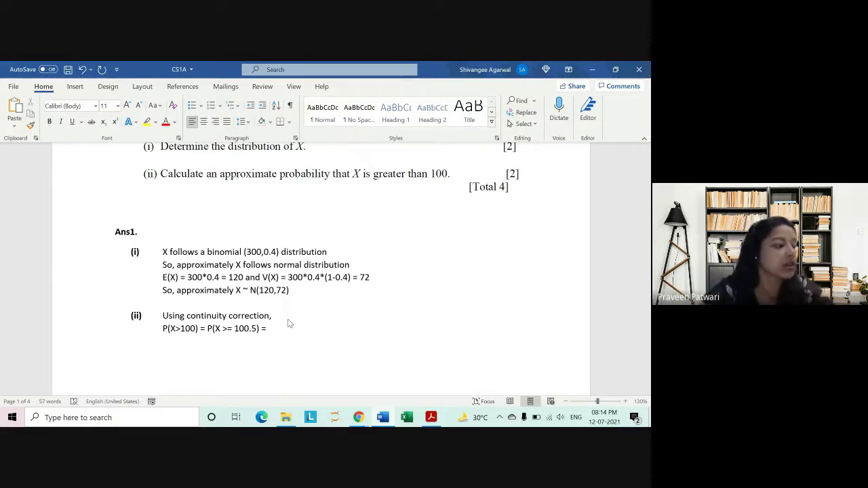
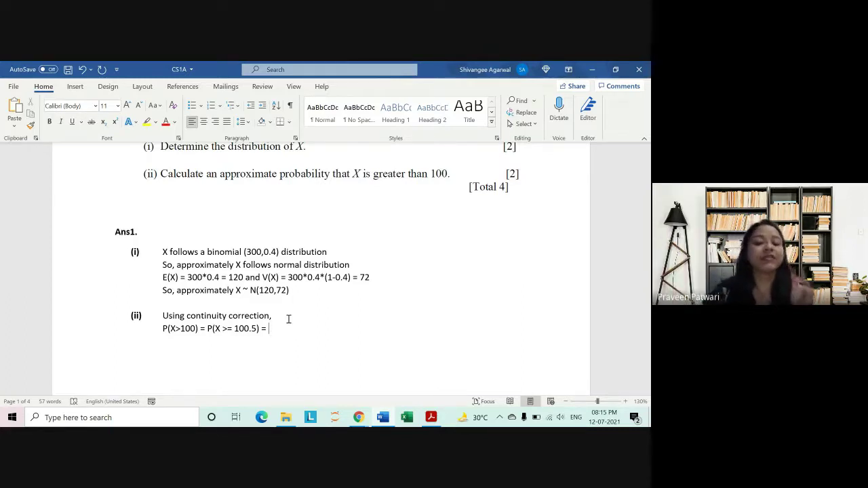
# Highlight parts of the P(X >= 100.5) formula to check the continuity correction
pyautogui.moveTo(201, 328); pyautogui.dragTo(258, 332)
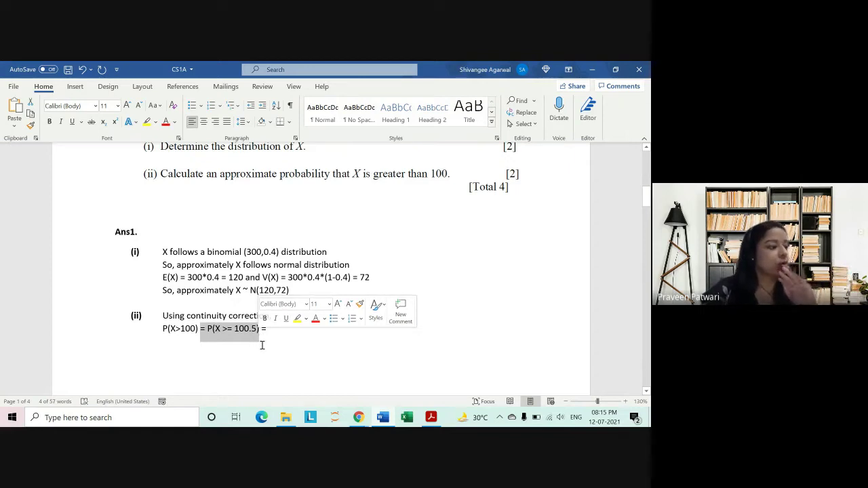
pyautogui.click(262, 346)
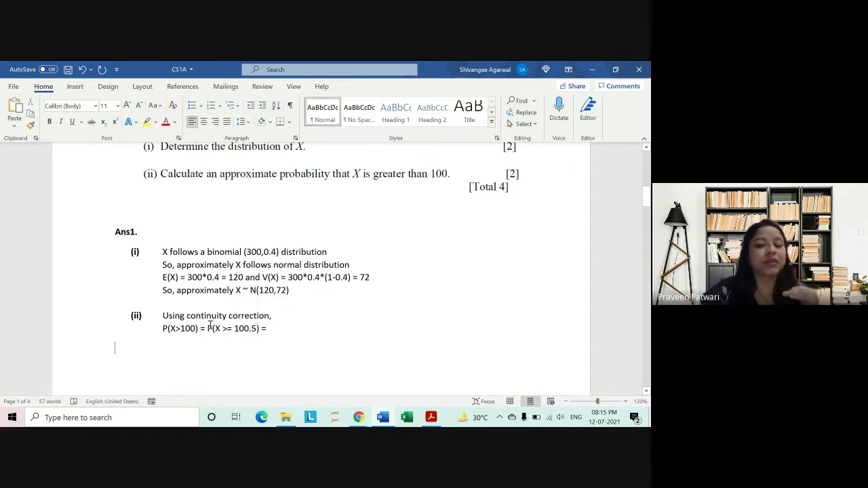
pyautogui.moveTo(202, 329); pyautogui.dragTo(267, 329)
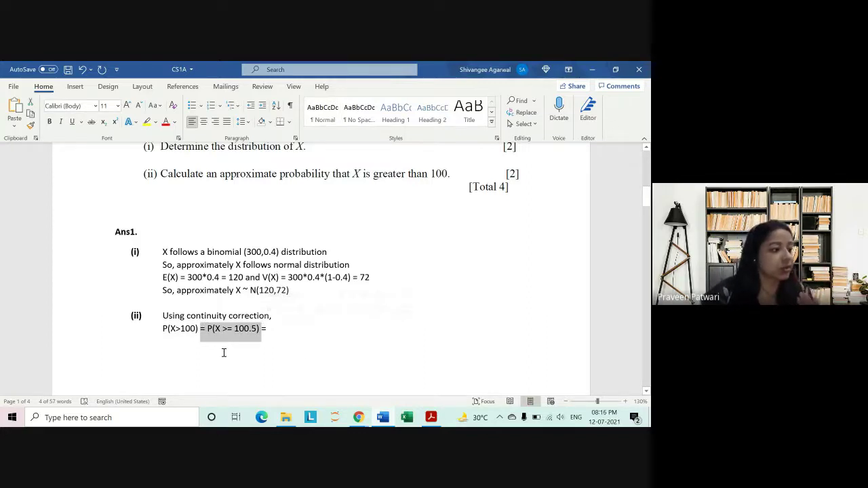
pyautogui.moveTo(223, 329); pyautogui.dragTo(233, 332)
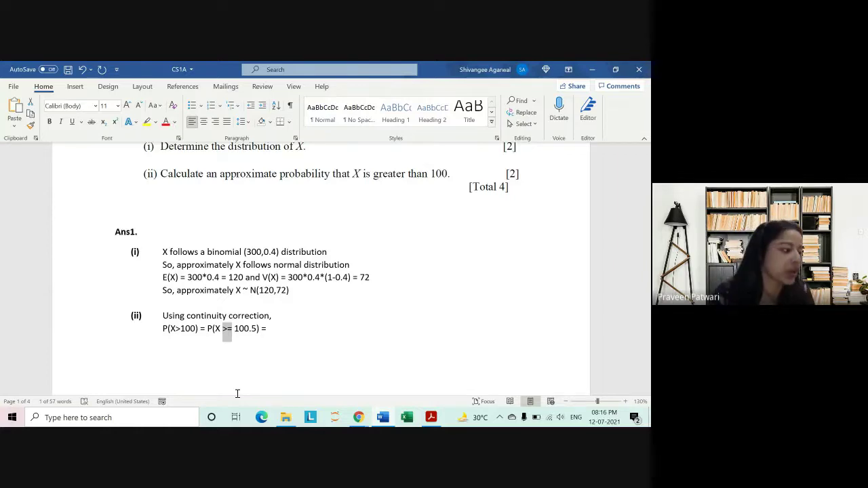
pyautogui.click(284, 332)
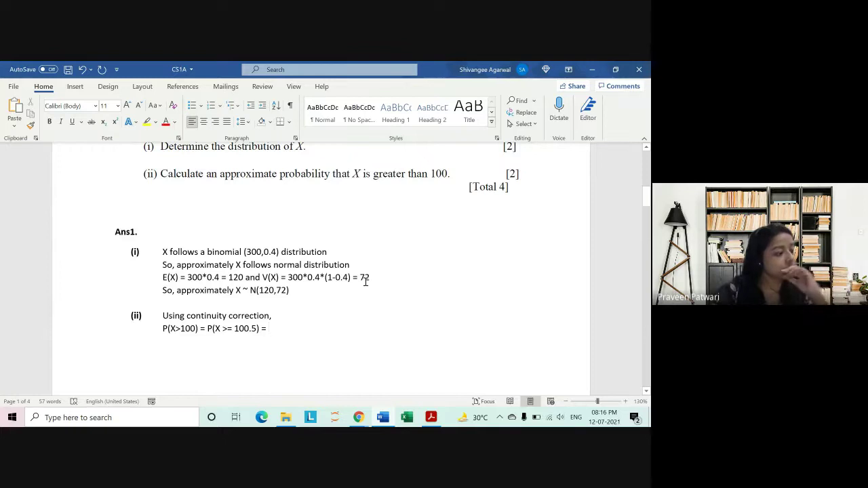
pyautogui.doubleClick(217, 329)
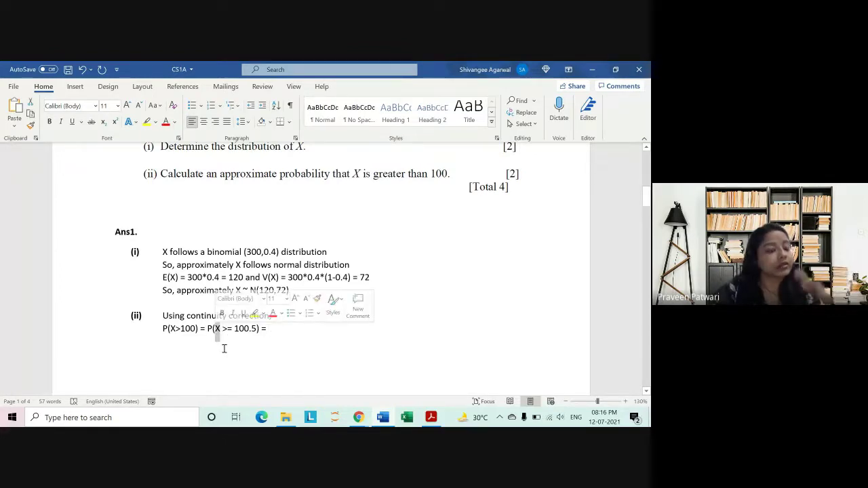
pyautogui.click(235, 347)
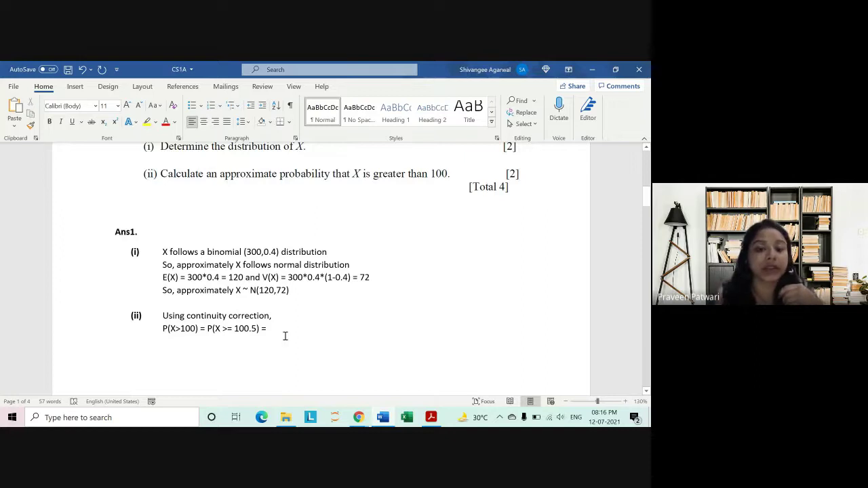
# Type a scratch line P(Z <= z) = phi(z) below the formula, then delete it
pyautogui.scroll(-2, 284, 337)
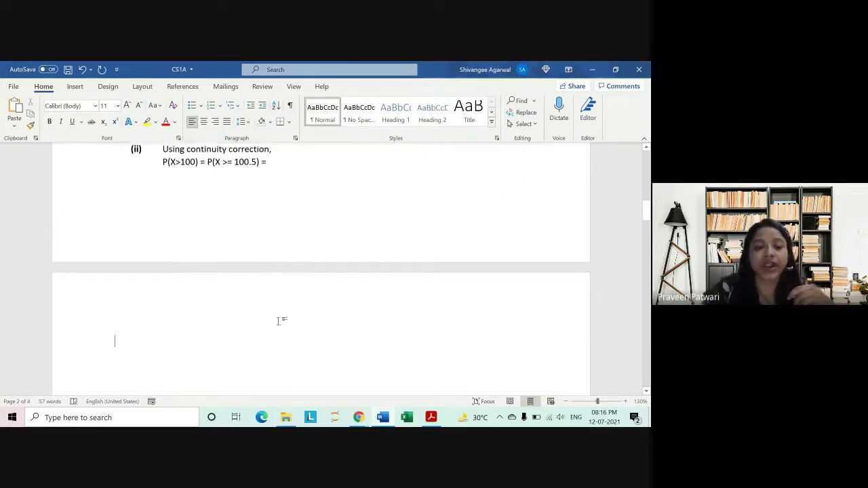
pyautogui.scroll(-1, 285, 318)
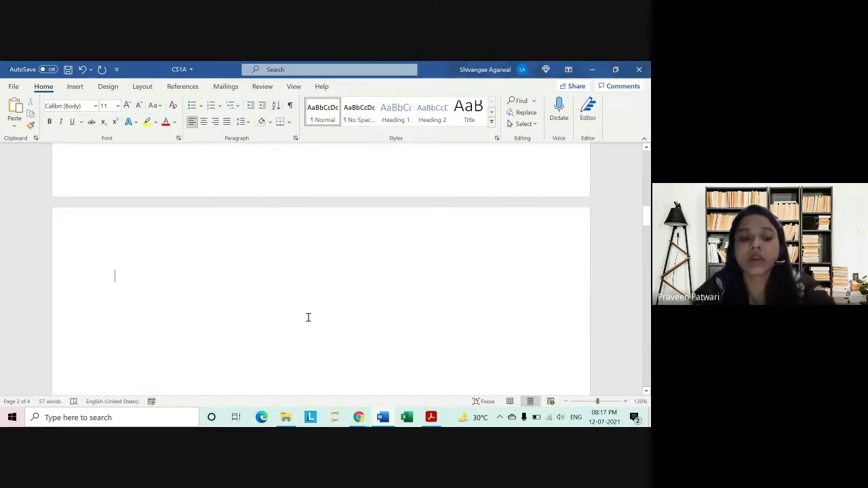
pyautogui.write('P(')
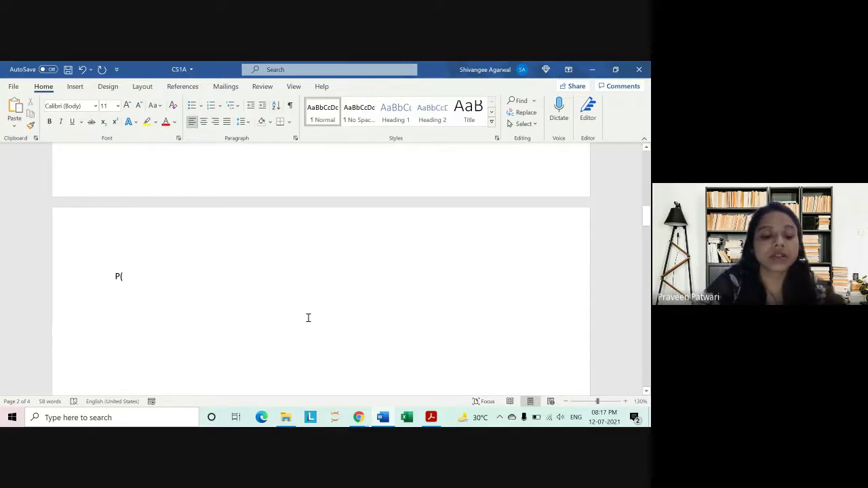
pyautogui.write('Z')
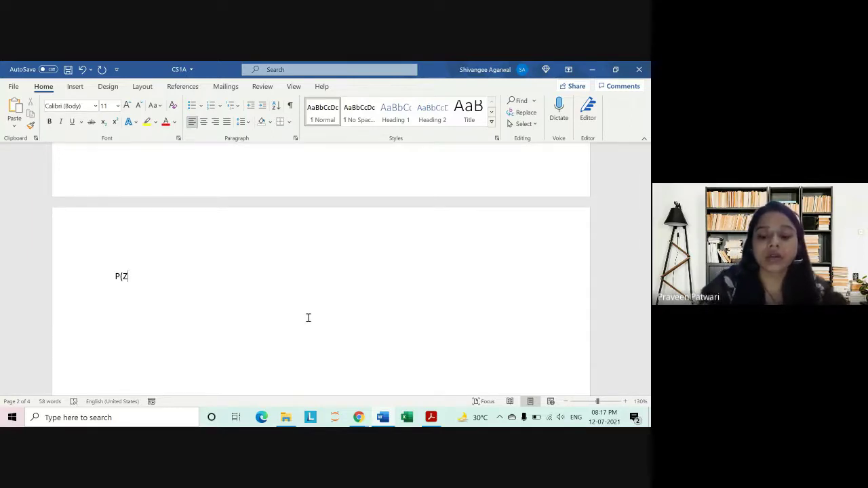
pyautogui.write(' <=')
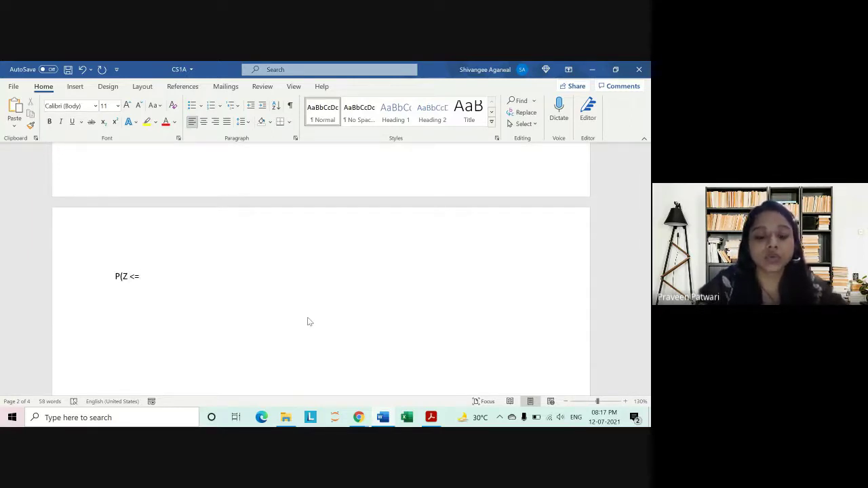
pyautogui.write(' z) ')
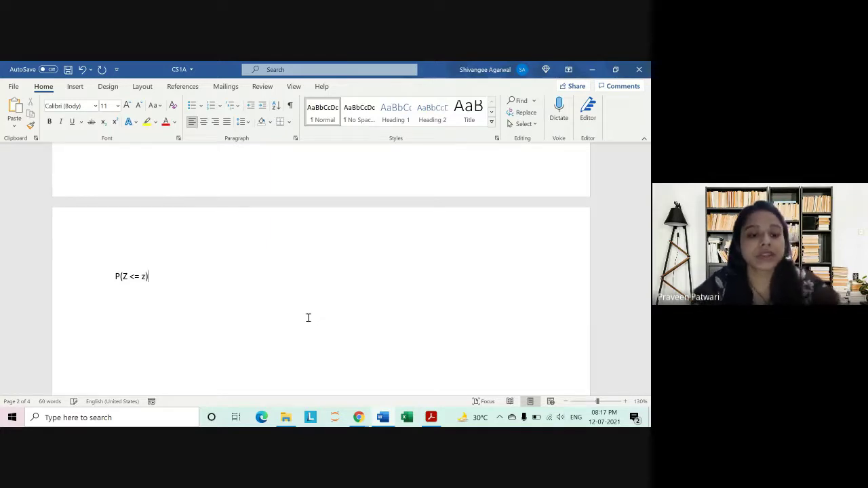
pyautogui.write('=')
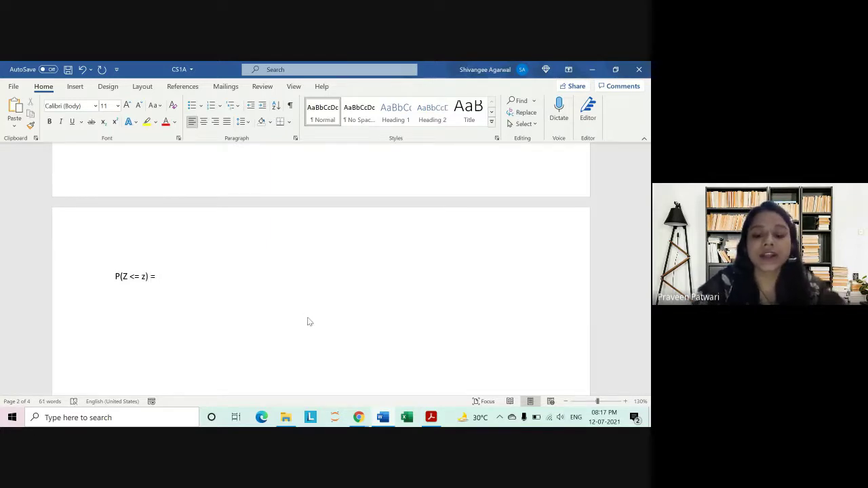
pyautogui.write(' phi(')
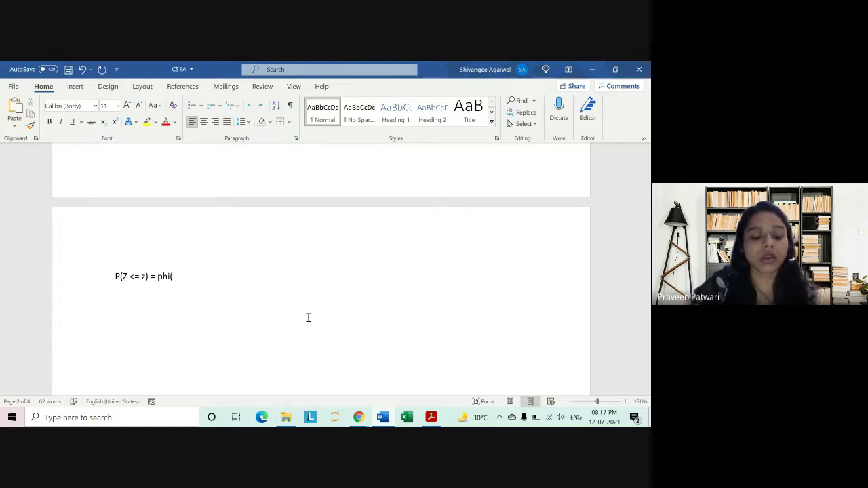
pyautogui.write('z)')
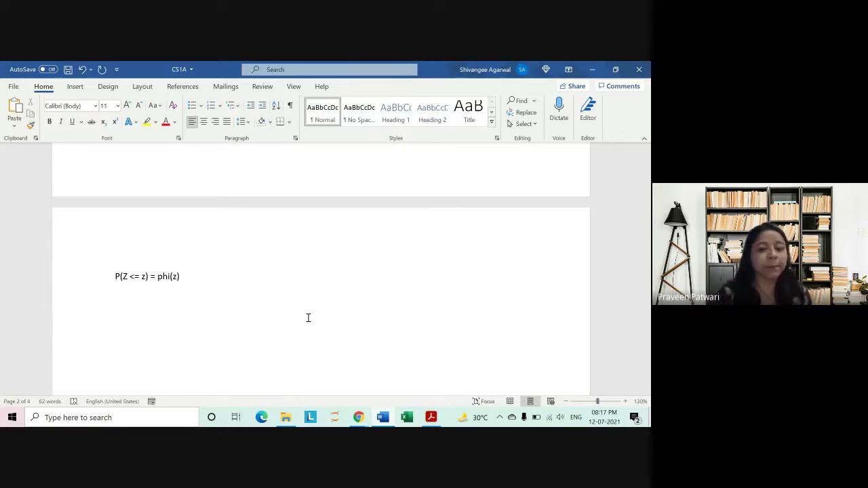
pyautogui.click(107, 277)
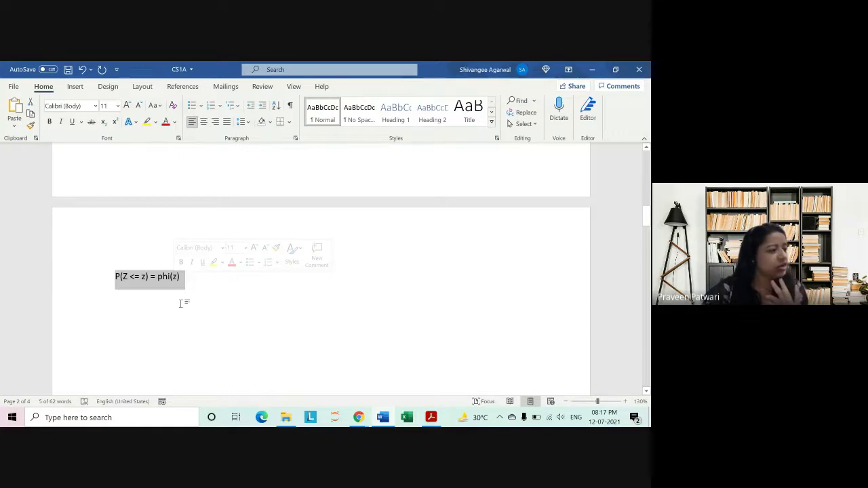
pyautogui.press('BackSpace')
# Append 1- phi( (100.5-120)/sqrt(72) ) to the end of the part (ii) formula
pyautogui.scroll(3, 239, 292)
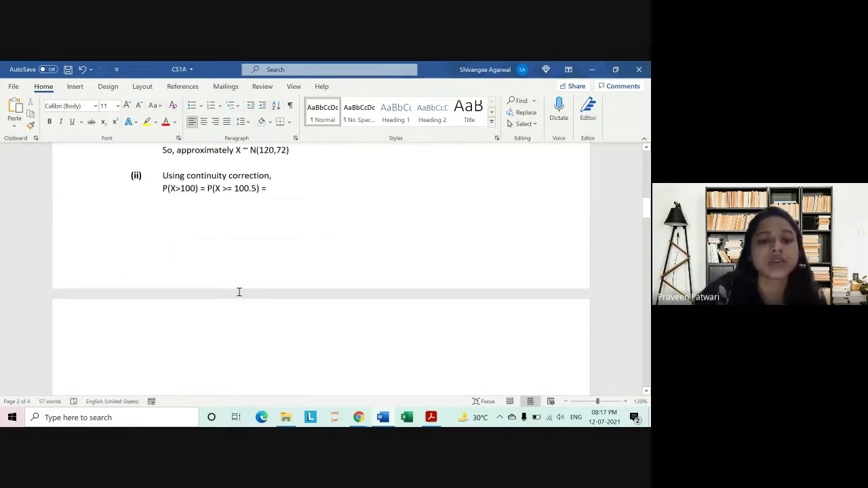
pyautogui.scroll(2, 239, 292)
pyautogui.click(297, 260)
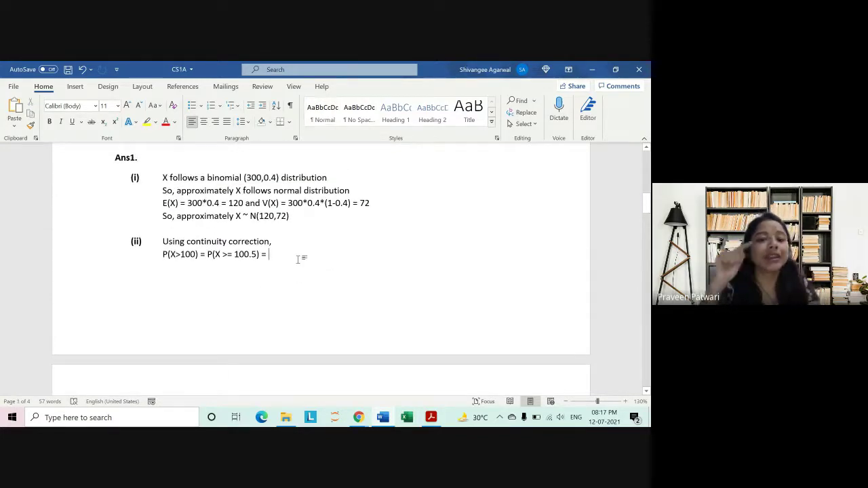
pyautogui.write('1-')
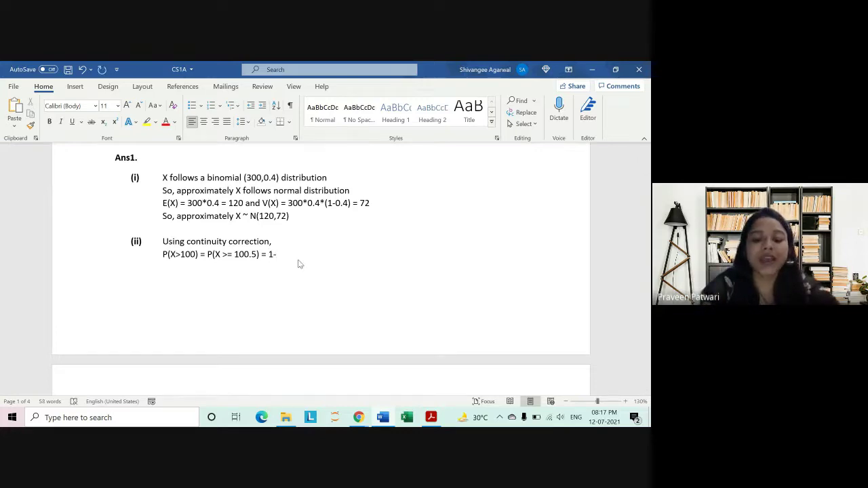
pyautogui.write(' phi')
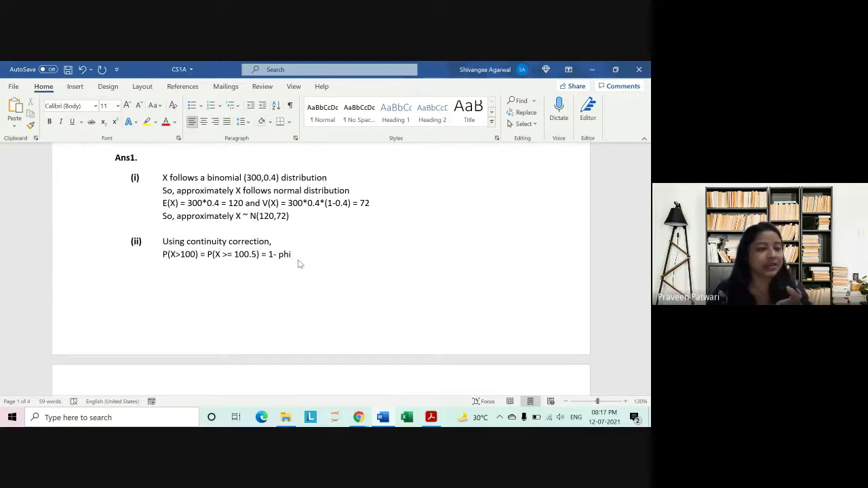
pyautogui.write('(')
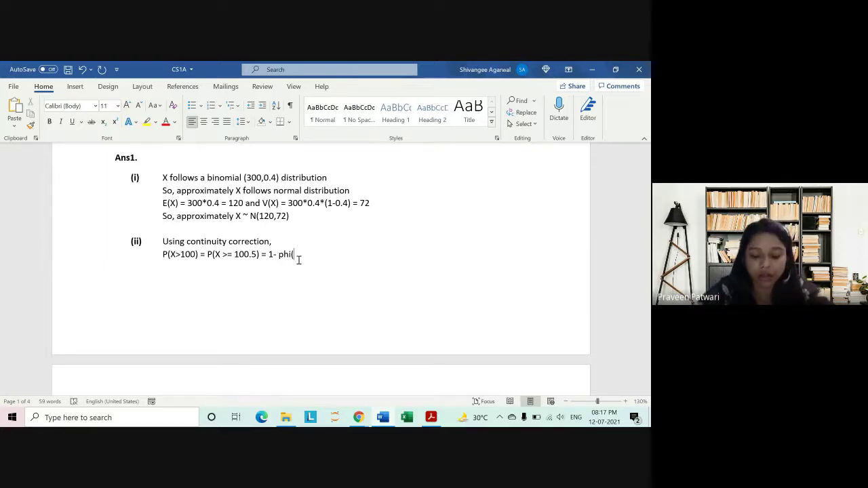
pyautogui.write('(')
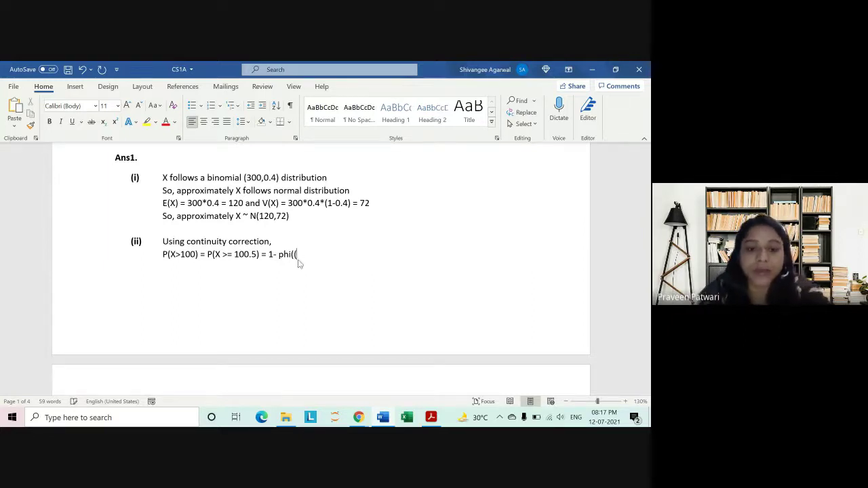
pyautogui.write('100.')
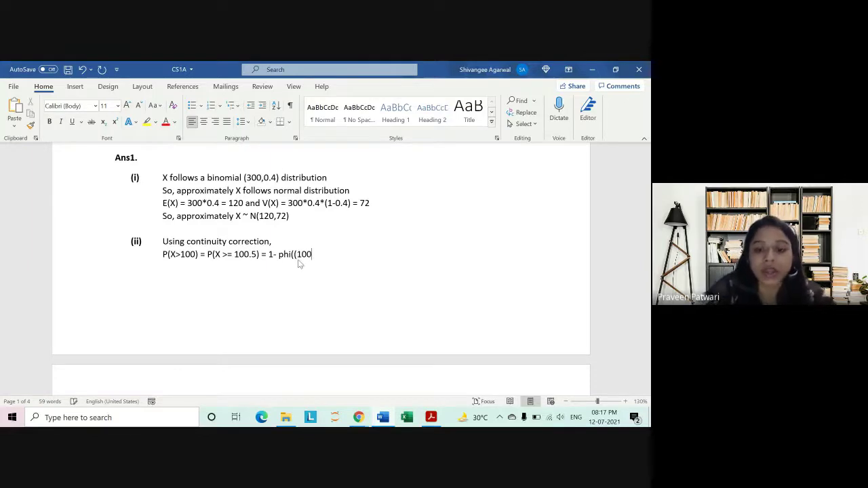
pyautogui.write('5-')
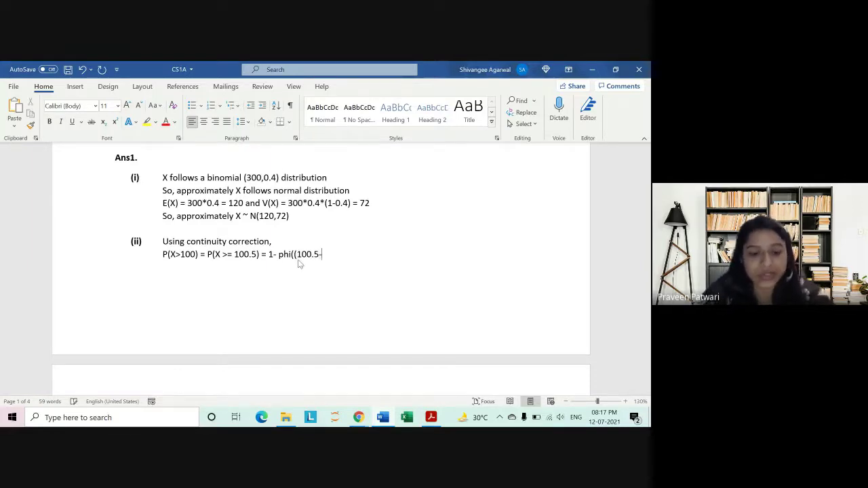
pyautogui.write('120/')
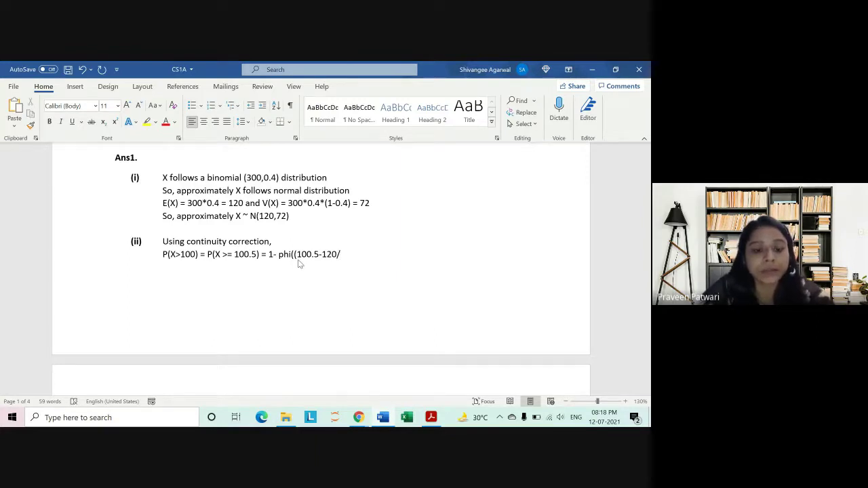
pyautogui.write('sqrt')
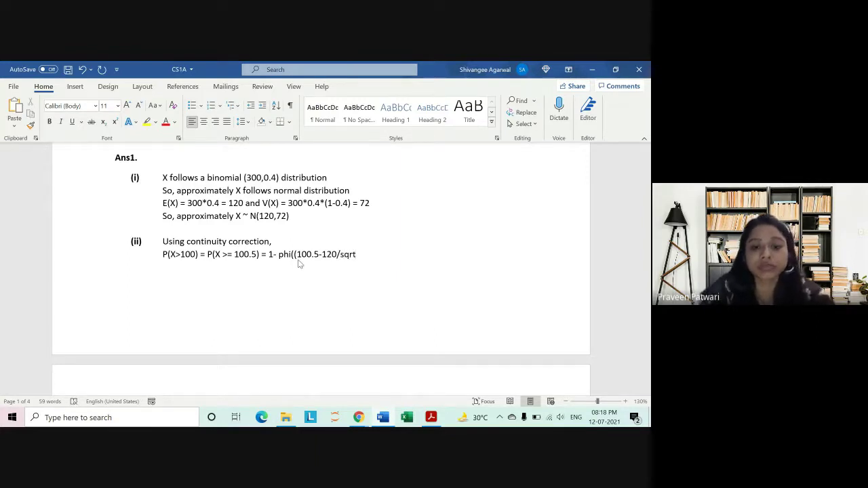
pyautogui.click(339, 254)
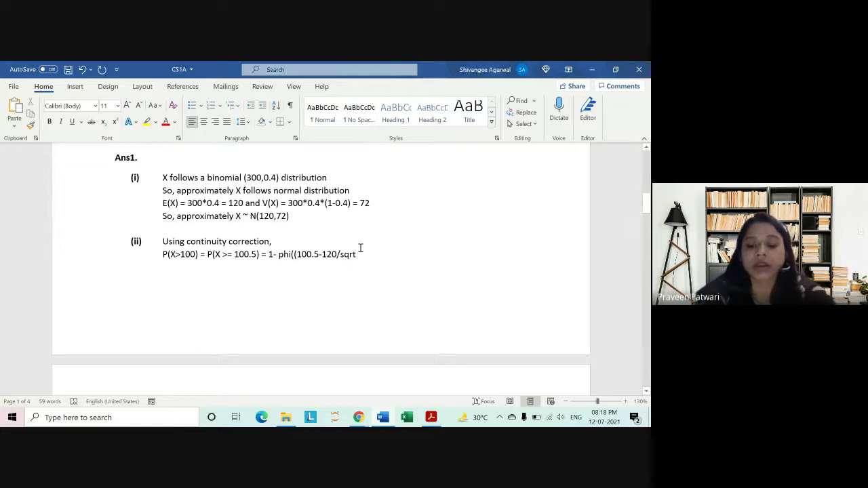
pyautogui.write(')')
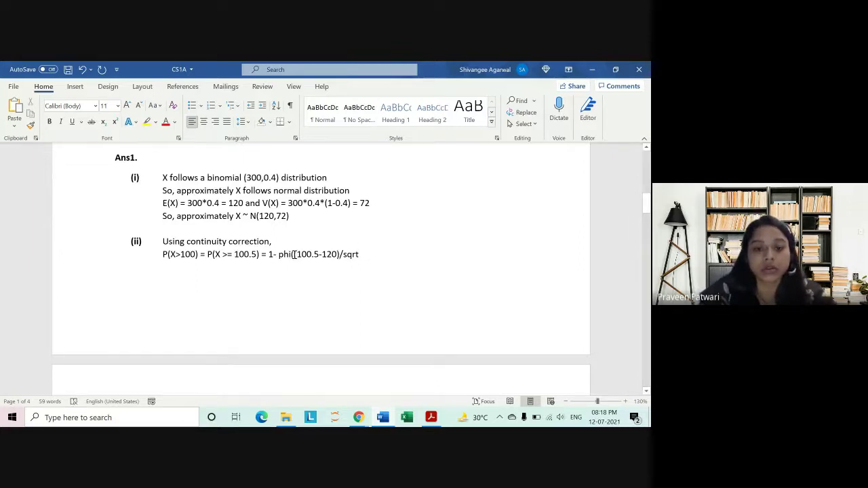
pyautogui.click(294, 254)
pyautogui.click(376, 253)
pyautogui.write('(')
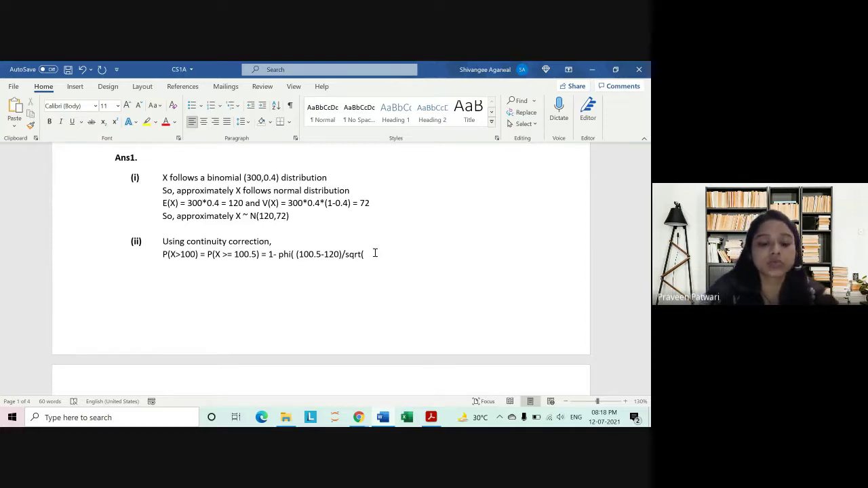
pyautogui.write('72')
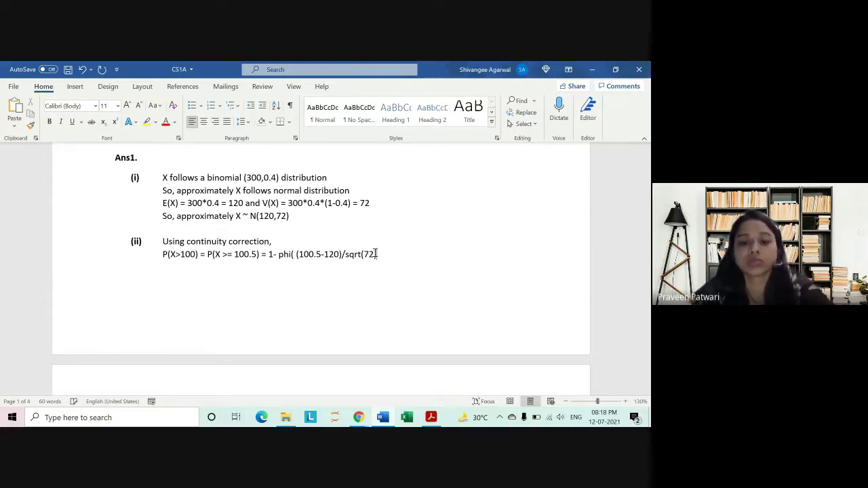
pyautogui.write(') )')
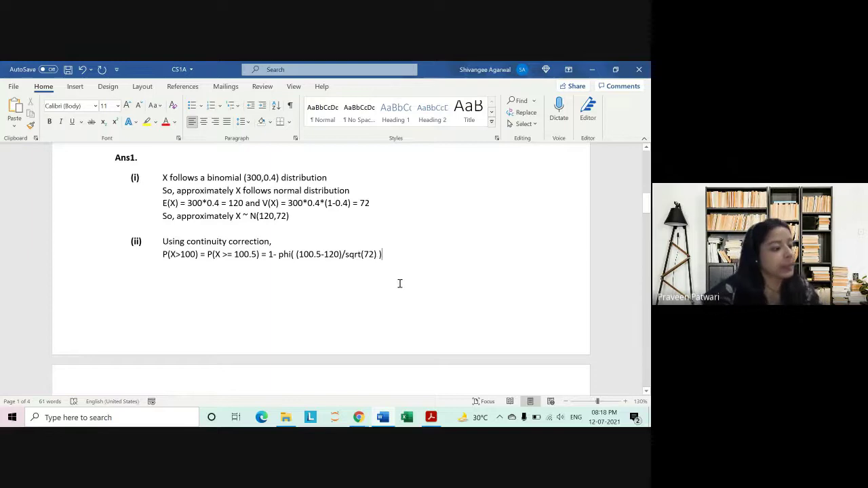
pyautogui.click(400, 283)
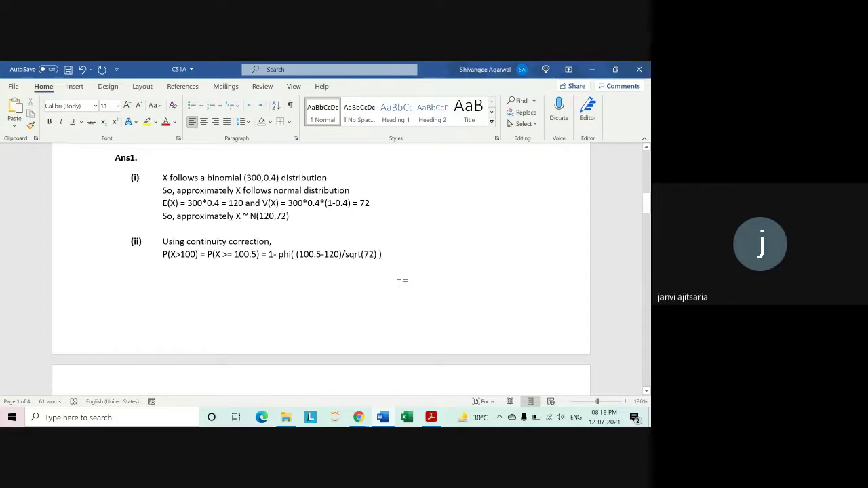
# Replace phi with PHI, then delete it, leaving 1- ( (100.5-120)/sqrt(72) )
pyautogui.doubleClick(284, 255)
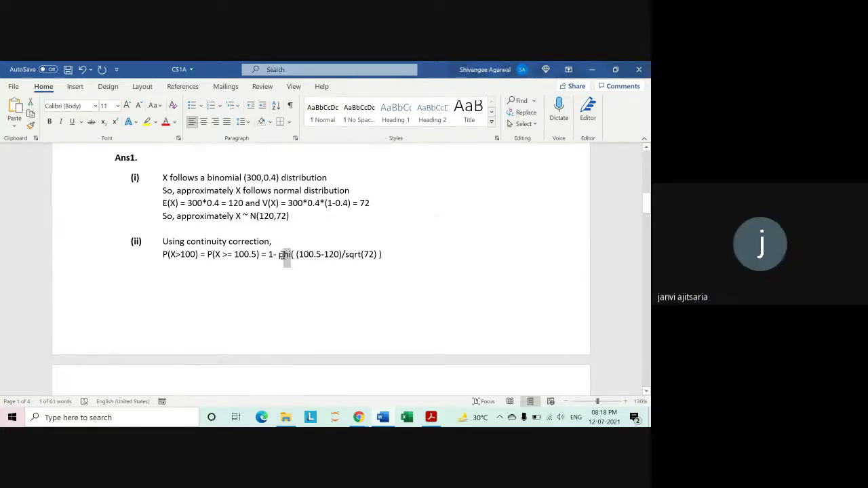
pyautogui.write('PHI')
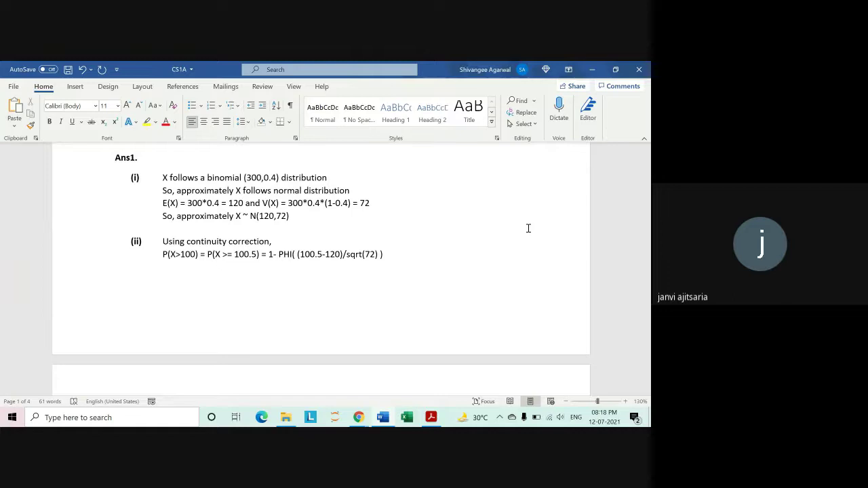
pyautogui.press('BackSpace')
pyautogui.press('BackSpace')
pyautogui.press('BackSpace')
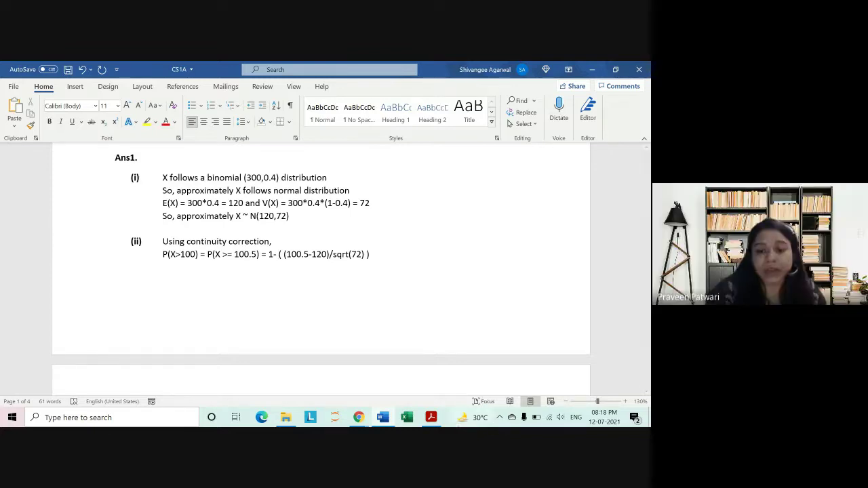
# Find the handbook's Greek-letter row, mark the phi/PHI example, then minimize Acrobat Reader
pyautogui.scroll(5, 361, 289)
pyautogui.scroll(5, 362, 289)
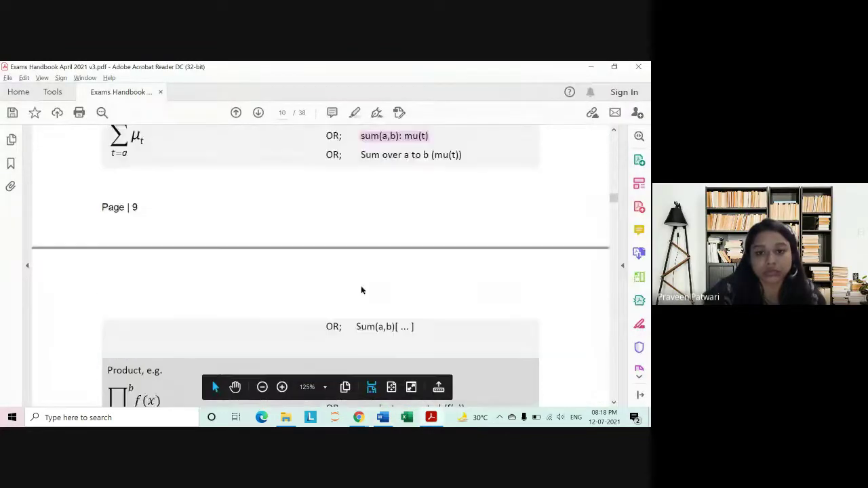
pyautogui.scroll(5, 361, 289)
pyautogui.scroll(3, 362, 289)
pyautogui.scroll(4, 361, 285)
pyautogui.scroll(1, 362, 285)
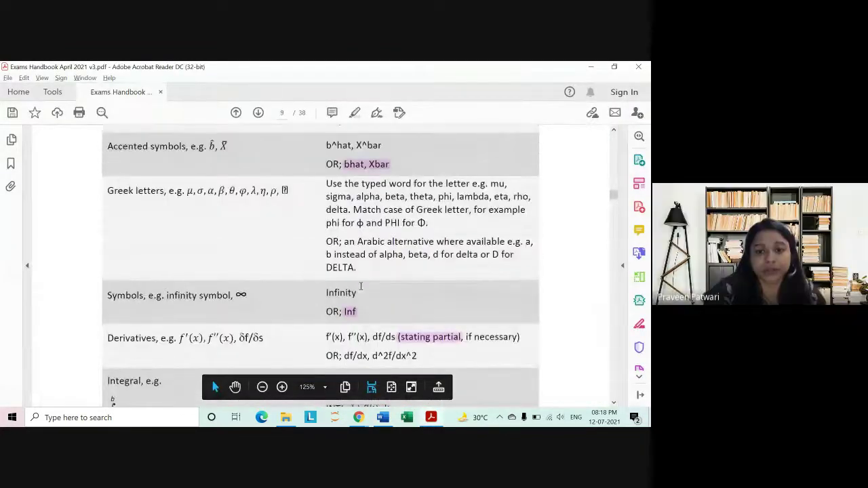
pyautogui.moveTo(326, 197); pyautogui.dragTo(506, 197)
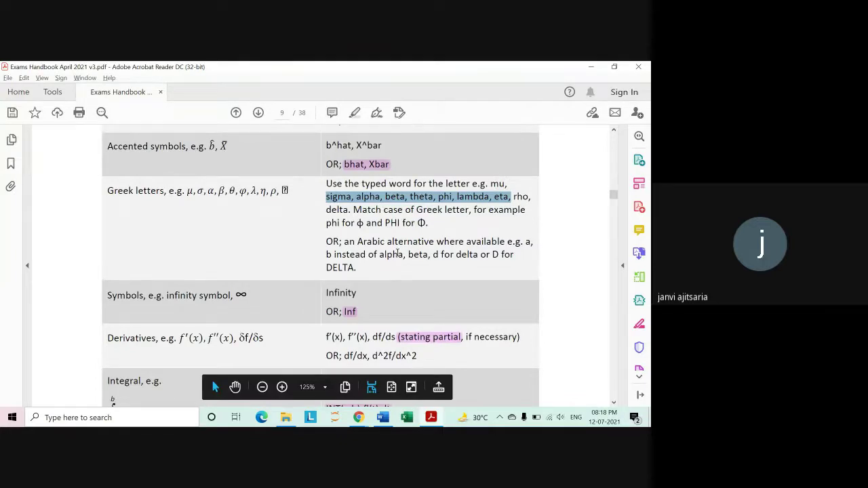
pyautogui.moveTo(386, 223); pyautogui.dragTo(402, 223)
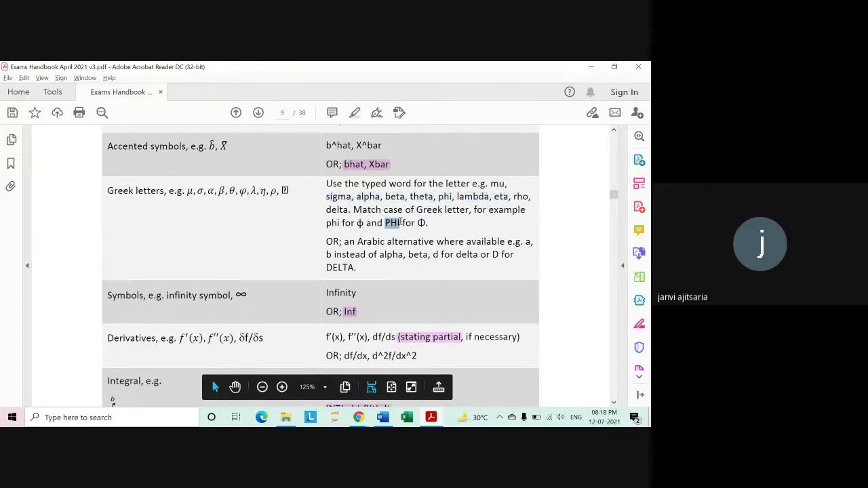
pyautogui.moveTo(327, 223); pyautogui.dragTo(402, 223)
pyautogui.click(436, 239)
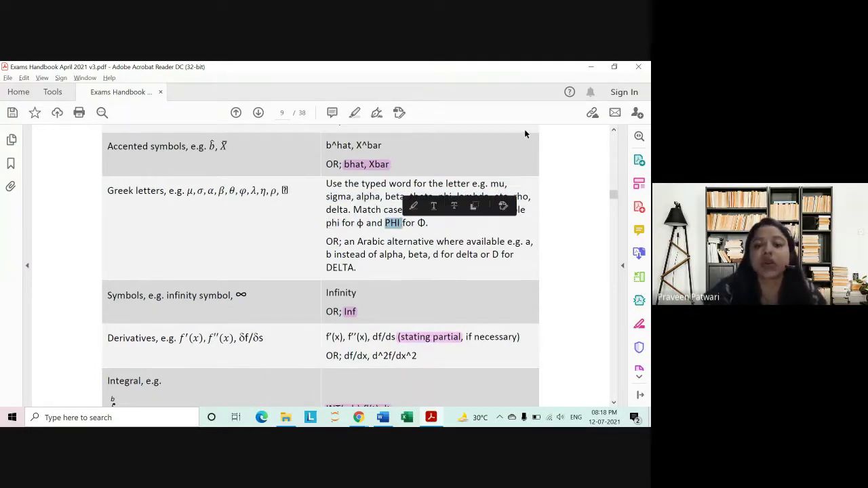
pyautogui.click(591, 67)
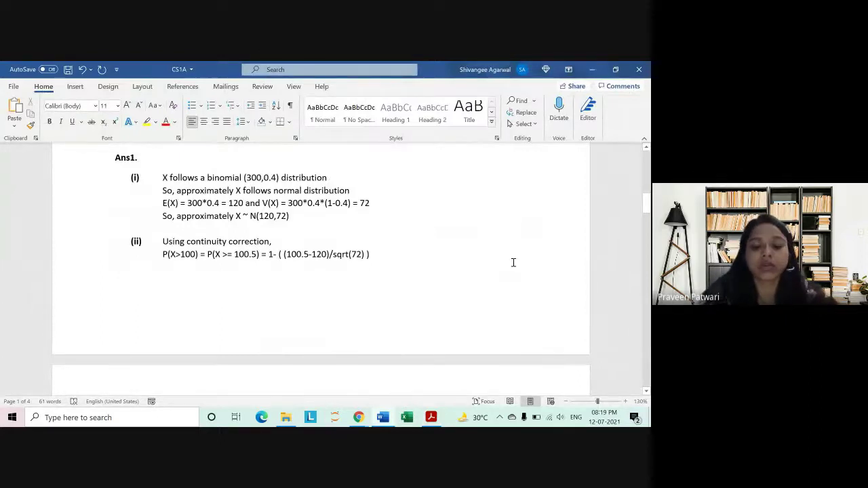
# Insert Phi after '1- ' in the formula, then switch back to the handbook PDF
pyautogui.write('PHI')
pyautogui.press('BackSpace')
pyautogui.press('BackSpace')
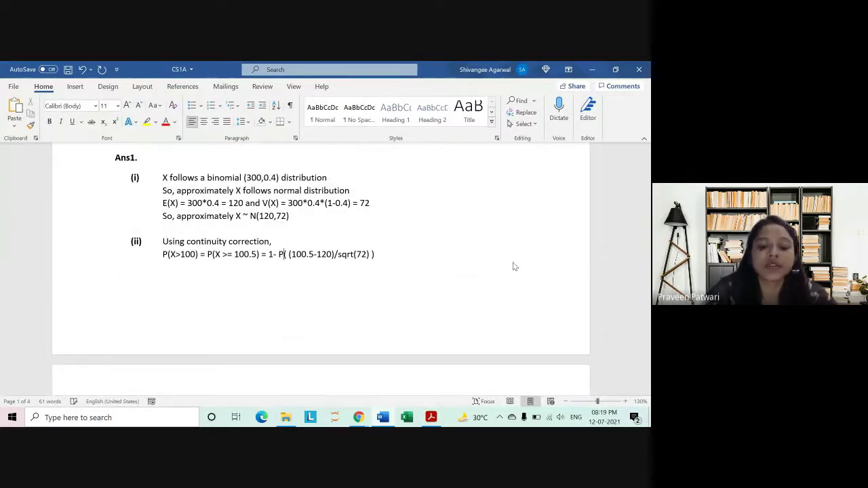
pyautogui.write('hii')
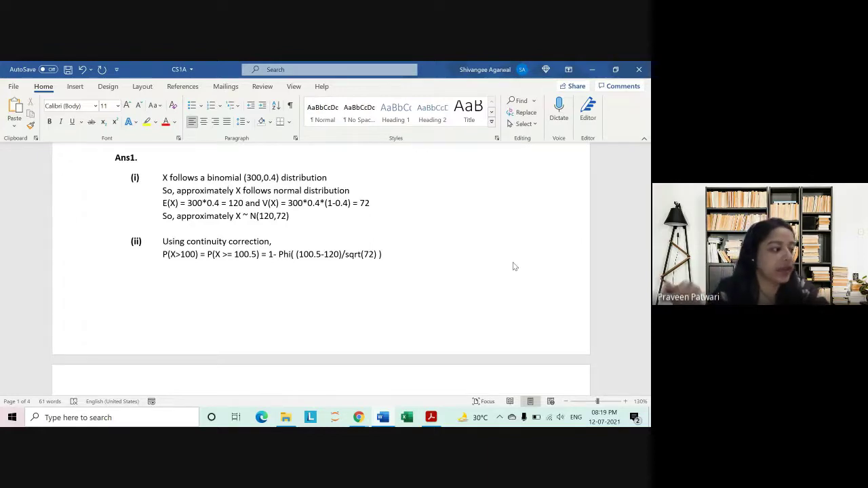
pyautogui.hotkey('alt', 'Tab')
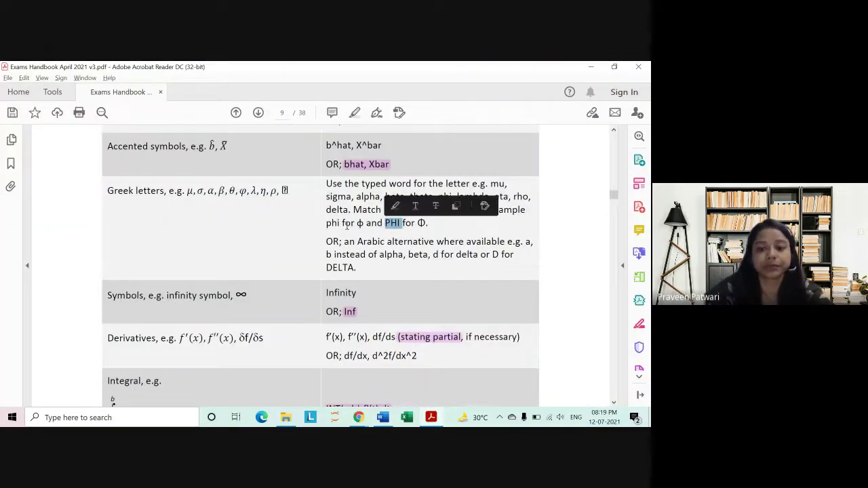
# Highlight the handbook line 'phi for ϕ and PHI for Φ.' in pink and return to Word
pyautogui.tripleClick(349, 223)
pyautogui.click(436, 207)
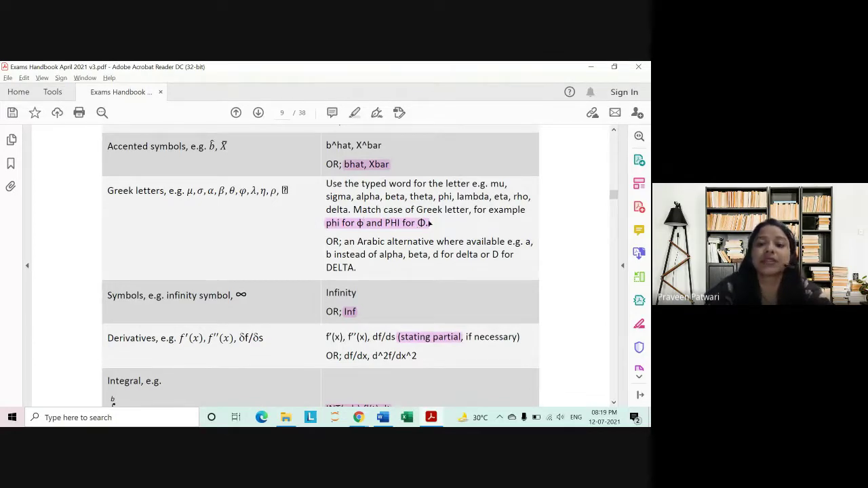
pyautogui.click(591, 67)
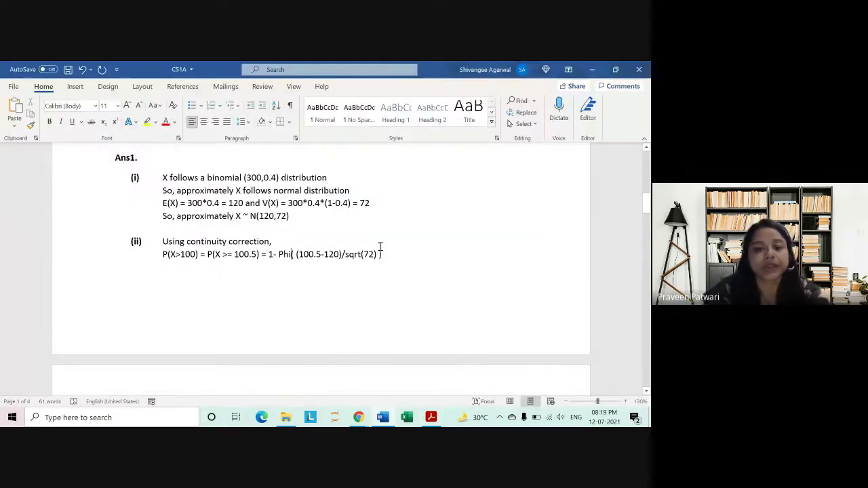
# Extend the P(X>100) line with '= 1- Phi(-2.298)' and begin a new line with '='
pyautogui.doubleClick(285, 254)
pyautogui.click(292, 255)
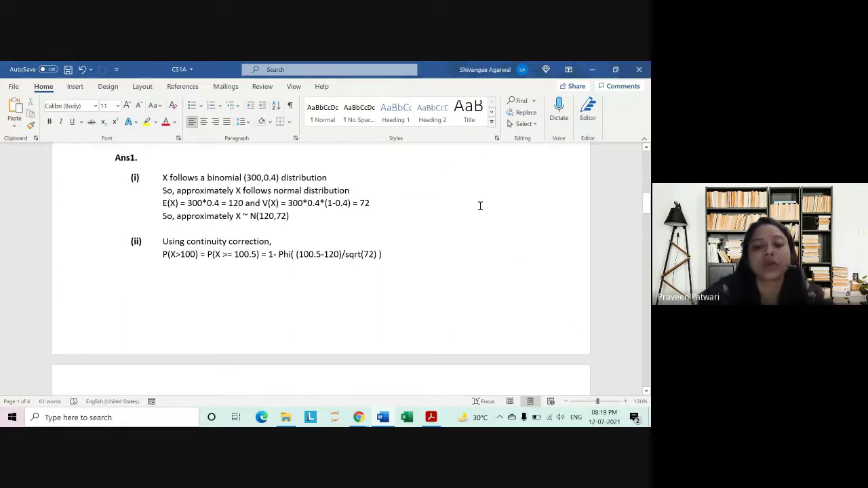
pyautogui.click(407, 255)
pyautogui.write('=')
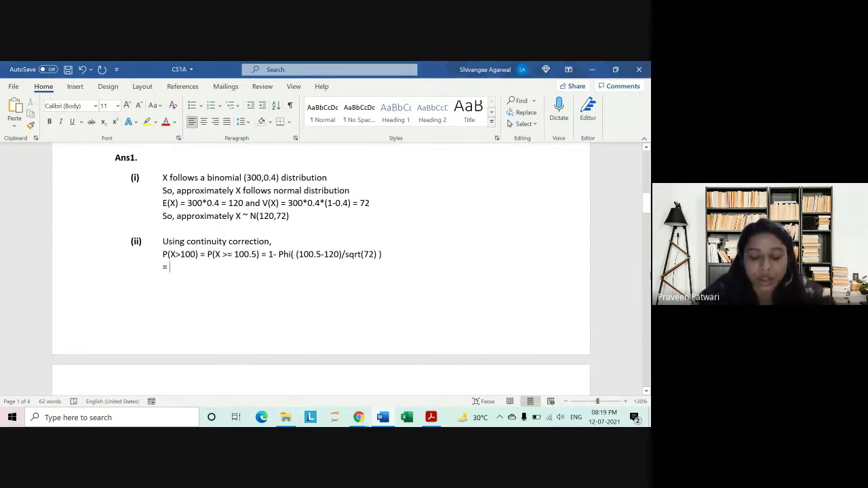
pyautogui.press('BackSpace')
pyautogui.press('BackSpace')
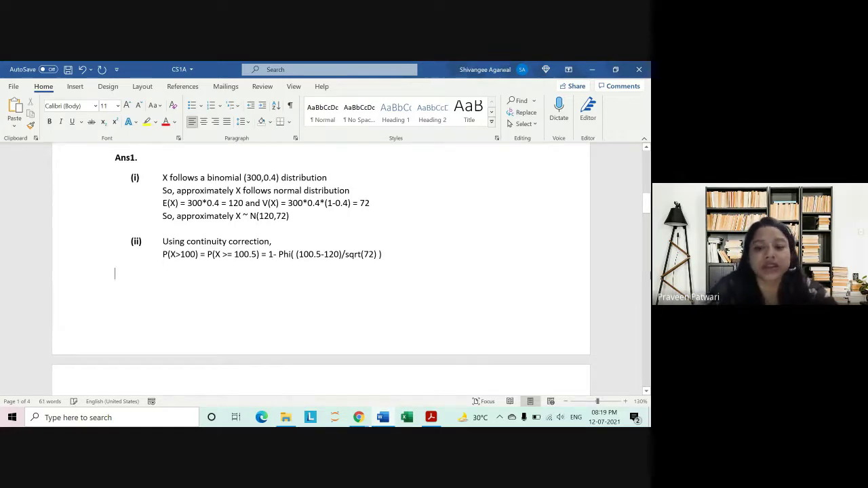
pyautogui.press('BackSpace')
pyautogui.write('=')
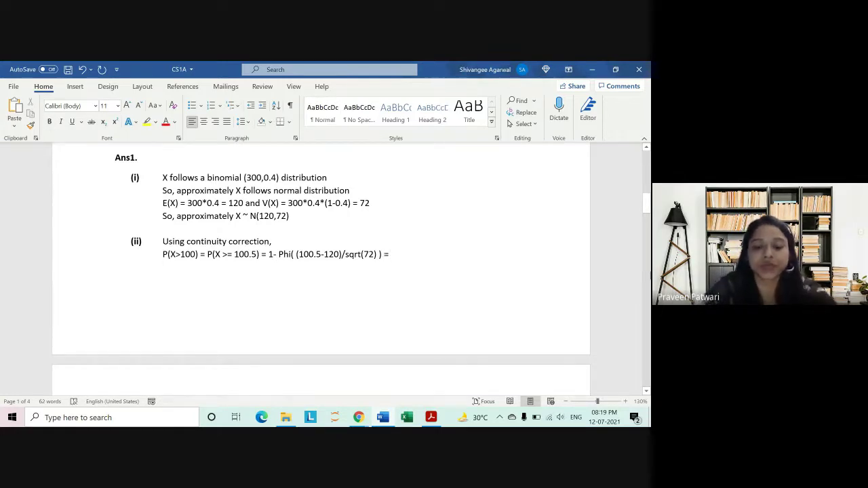
pyautogui.write('(')
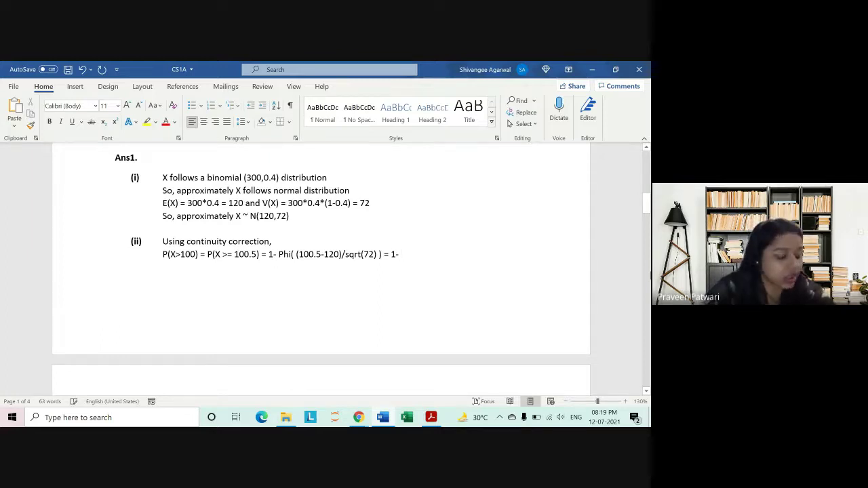
pyautogui.write('Phi(-')
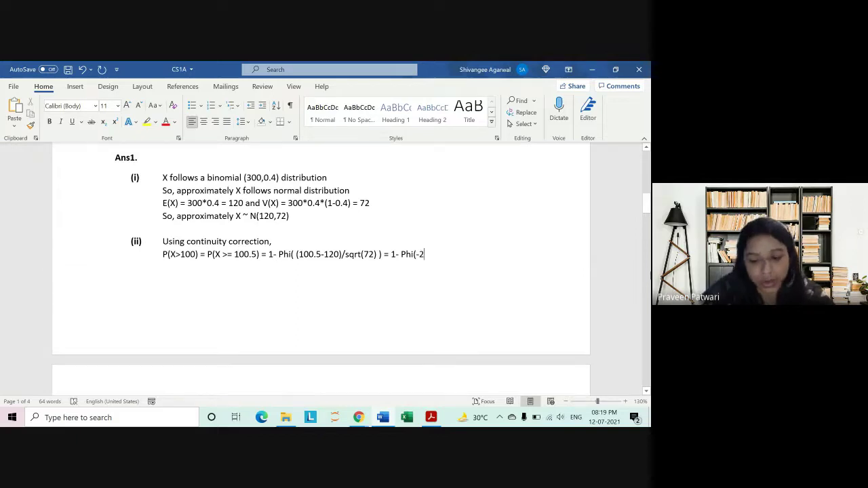
pyautogui.write('298')
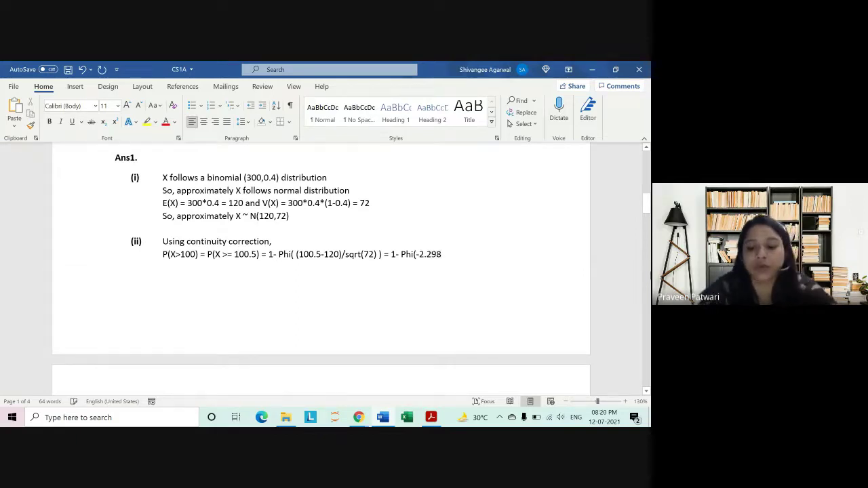
pyautogui.write(')')
pyautogui.press('Return')
pyautogui.write('=')
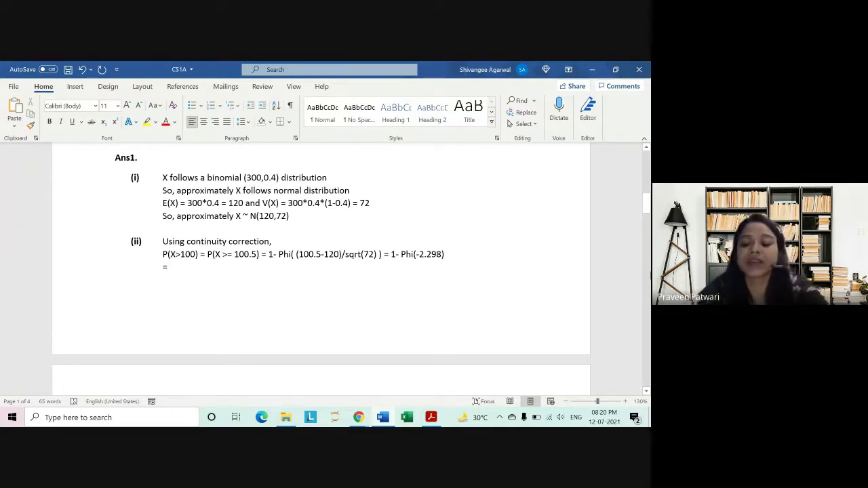
pyautogui.write('P')
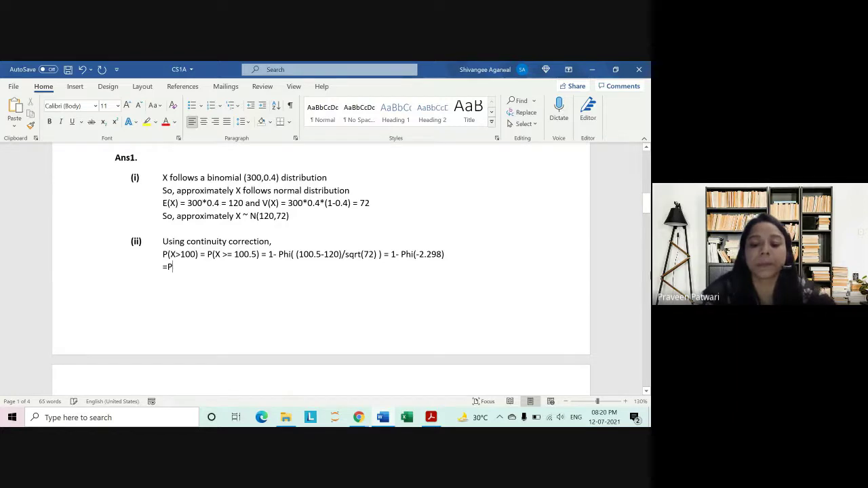
pyautogui.write('(hi')
# Copy Phi(-2.298 onto the new line, drop the minus sign and add ') =' to read '= Phi(2.298) ='
pyautogui.press('BackSpace')
pyautogui.press('BackSpace')
pyautogui.press('BackSpace')
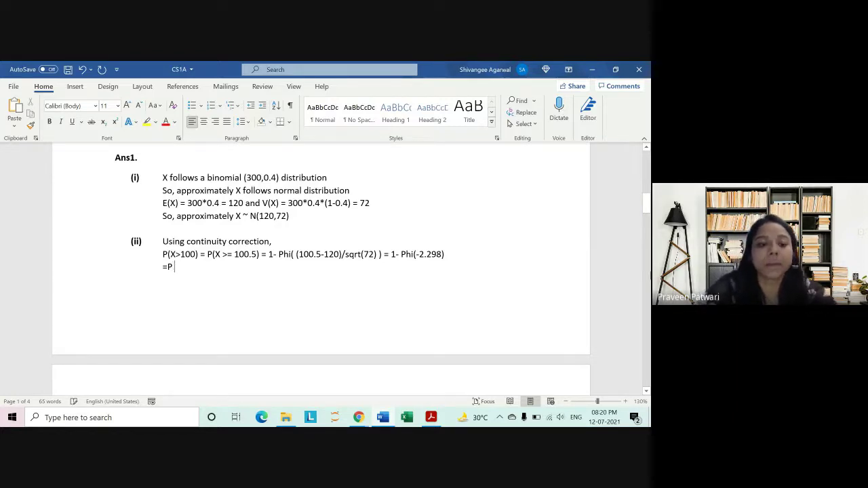
pyautogui.press('BackSpace')
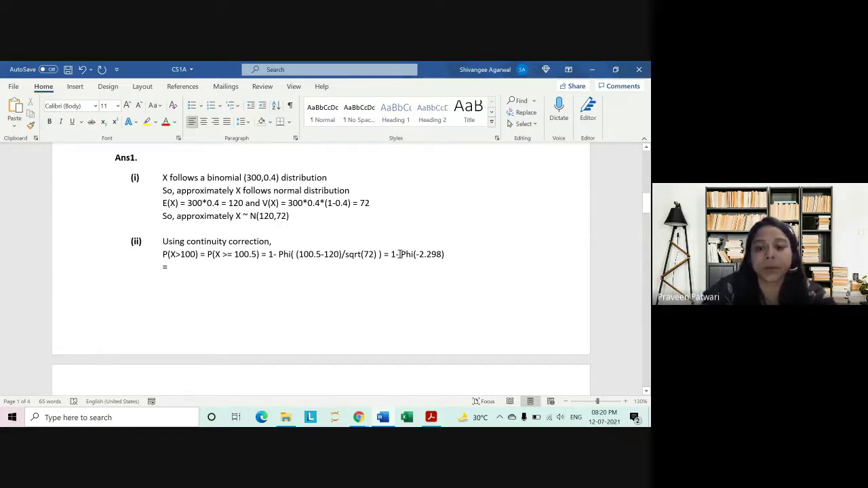
pyautogui.moveTo(397, 254)
pyautogui.mouseDown()
pyautogui.moveTo(448, 254)
pyautogui.moveTo(401, 255)
pyautogui.mouseUp()
pyautogui.hotkey('ctrl', 'c')
pyautogui.click(285, 272)
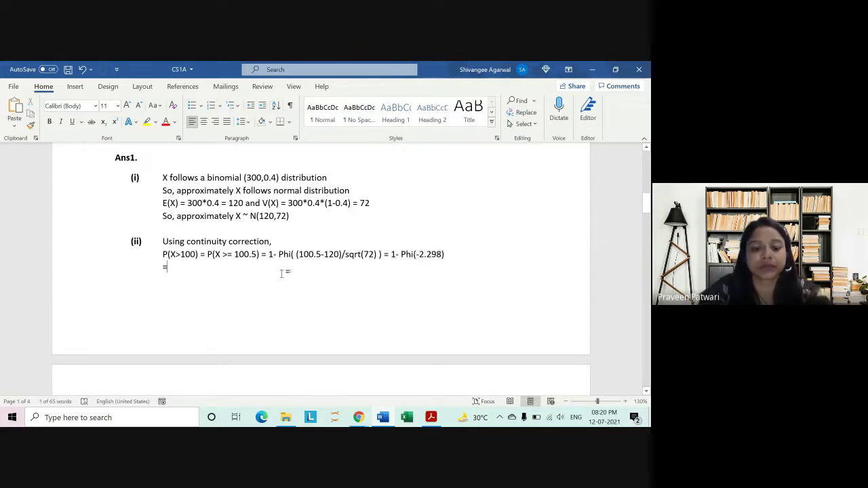
pyautogui.hotkey('ctrl', 'v')
pyautogui.click(191, 266)
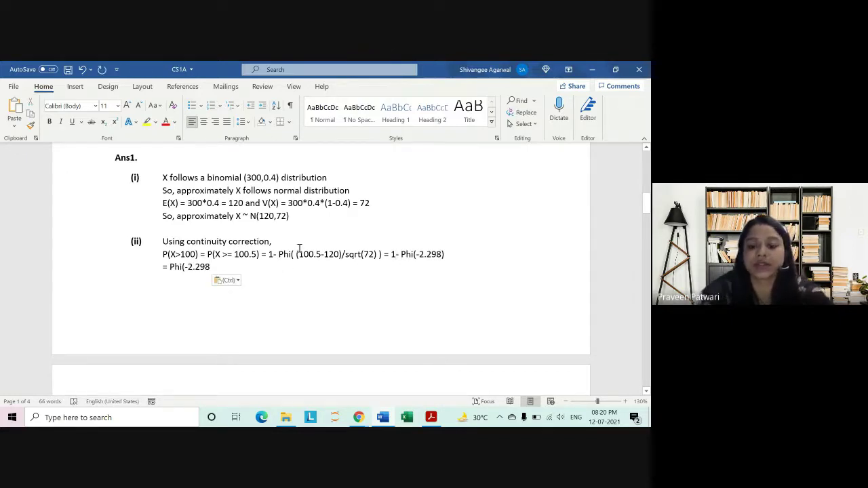
pyautogui.press('BackSpace')
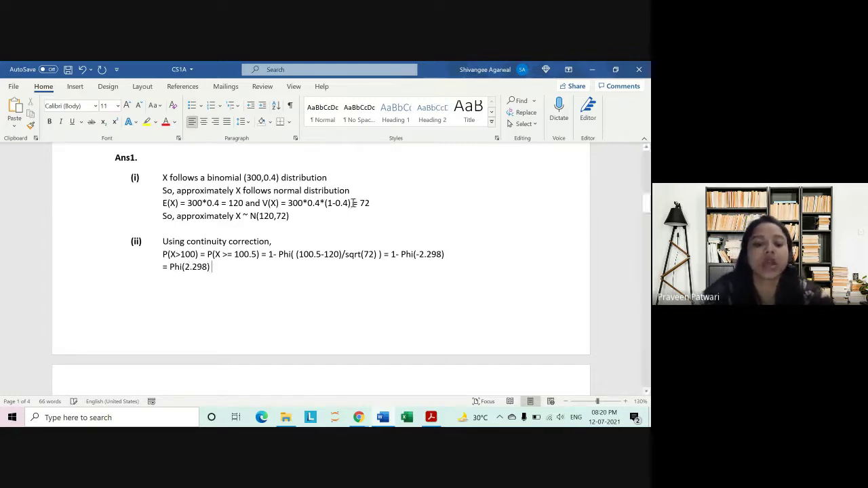
pyautogui.write(') =')
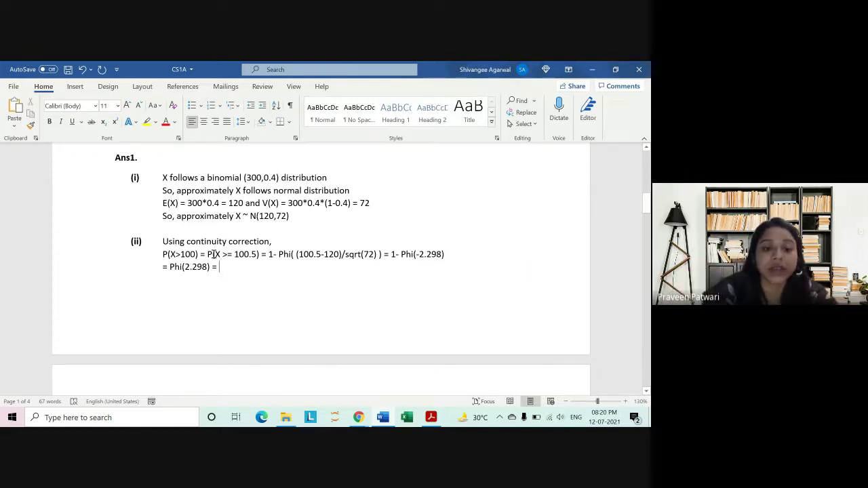
pyautogui.moveTo(210, 254); pyautogui.dragTo(380, 252)
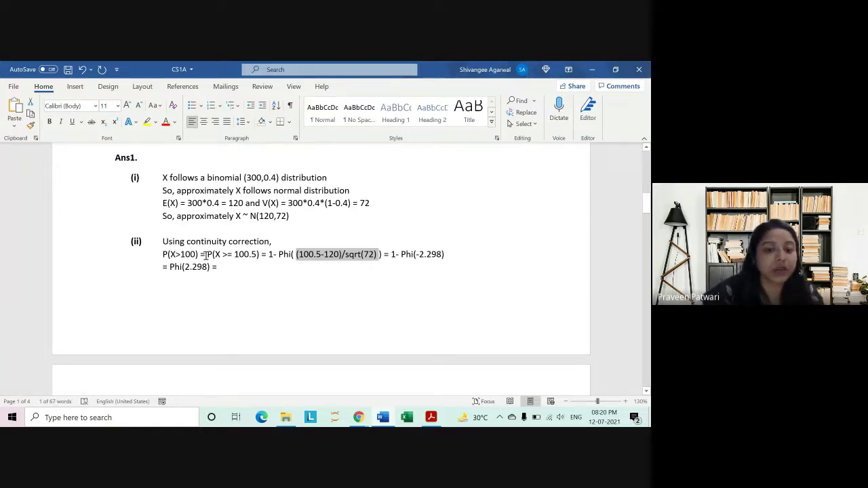
pyautogui.moveTo(206, 254); pyautogui.dragTo(252, 254)
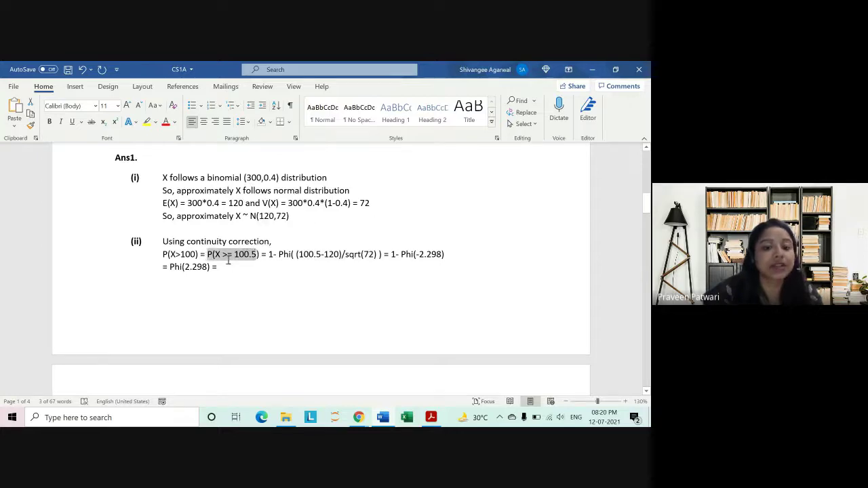
pyautogui.click(215, 255)
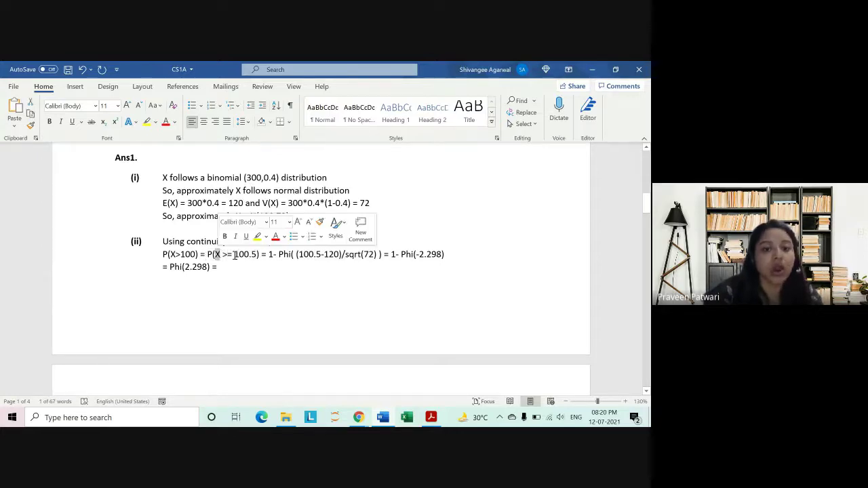
pyautogui.doubleClick(246, 254)
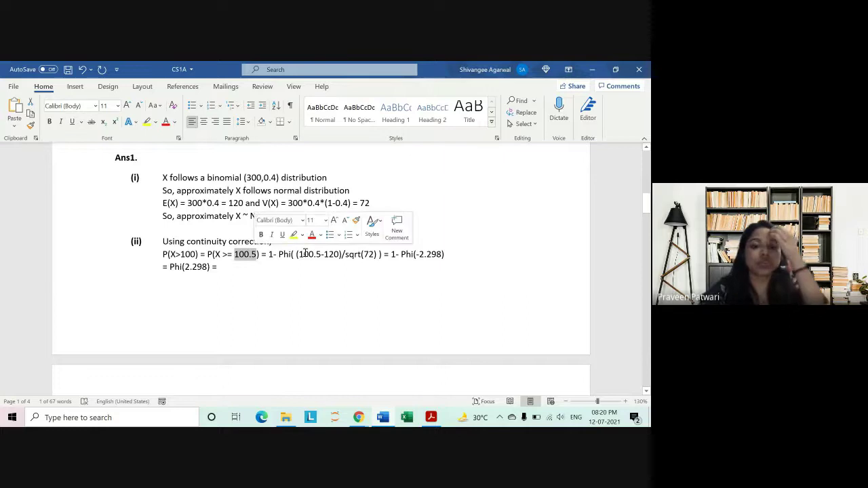
pyautogui.moveTo(296, 254); pyautogui.dragTo(374, 255)
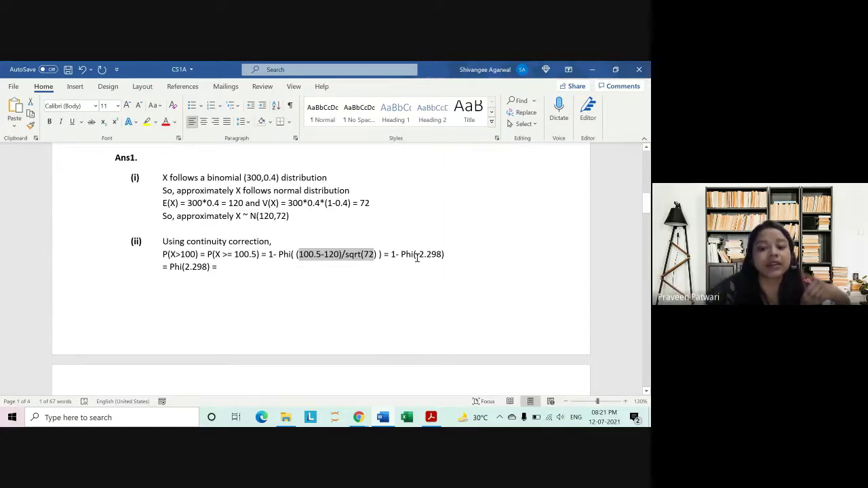
pyautogui.moveTo(415, 255); pyautogui.dragTo(443, 255)
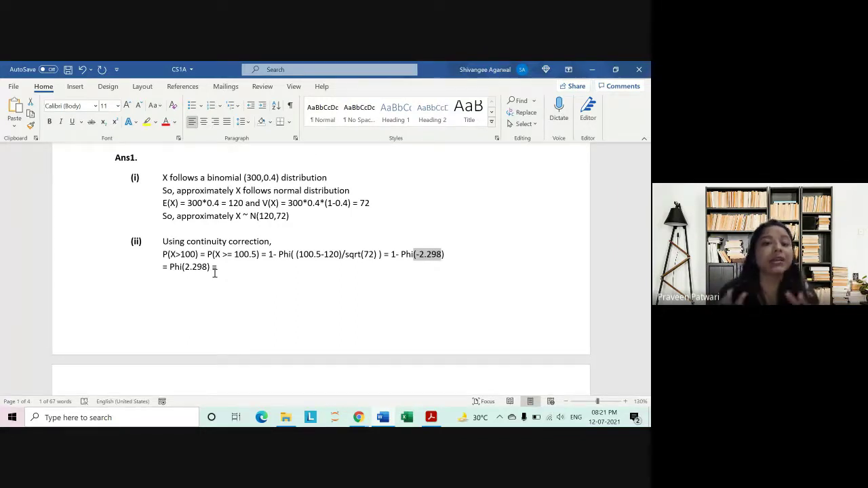
pyautogui.moveTo(207, 255); pyautogui.dragTo(262, 254)
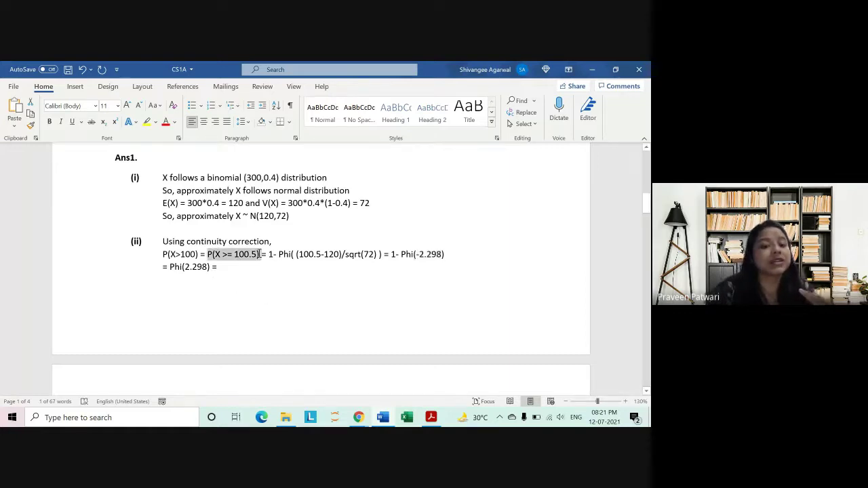
pyautogui.click(229, 266)
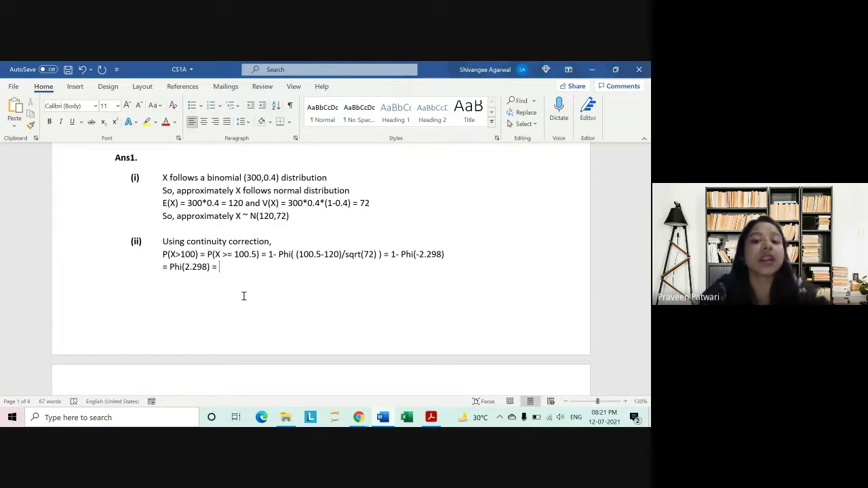
# Add the note '(using table book pg no.- )' after '= Phi(2.298) ='
pyautogui.write('(')
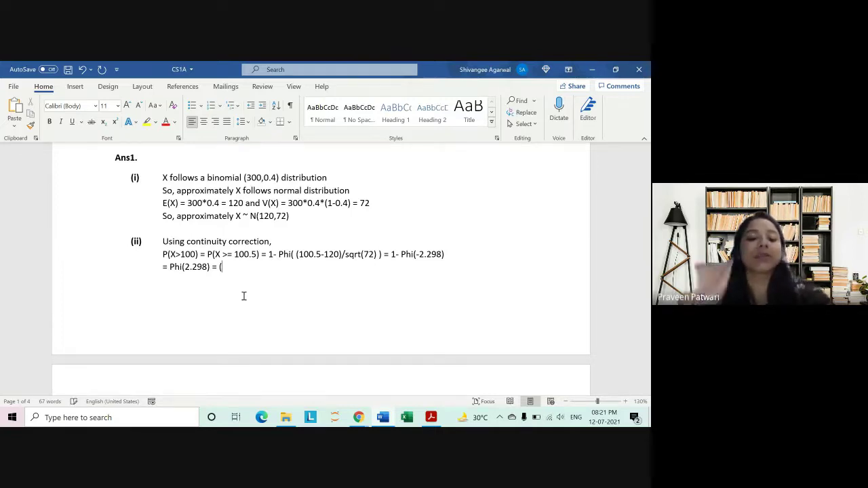
pyautogui.write('using')
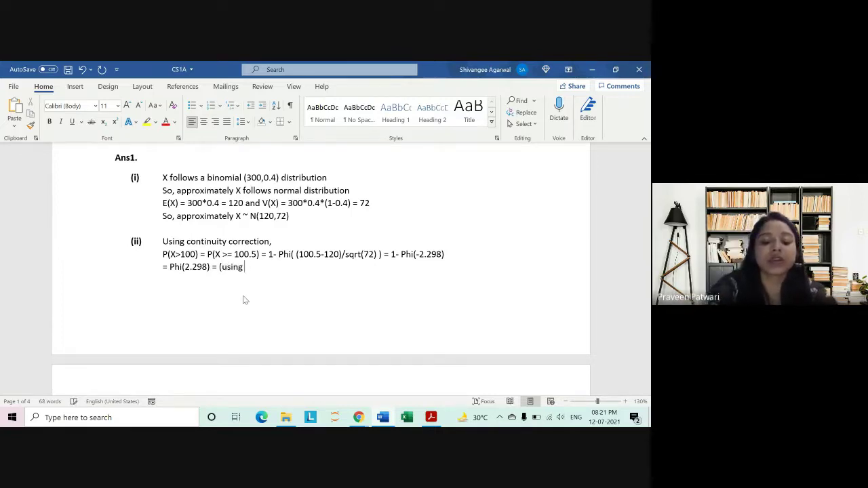
pyautogui.write(' table book')
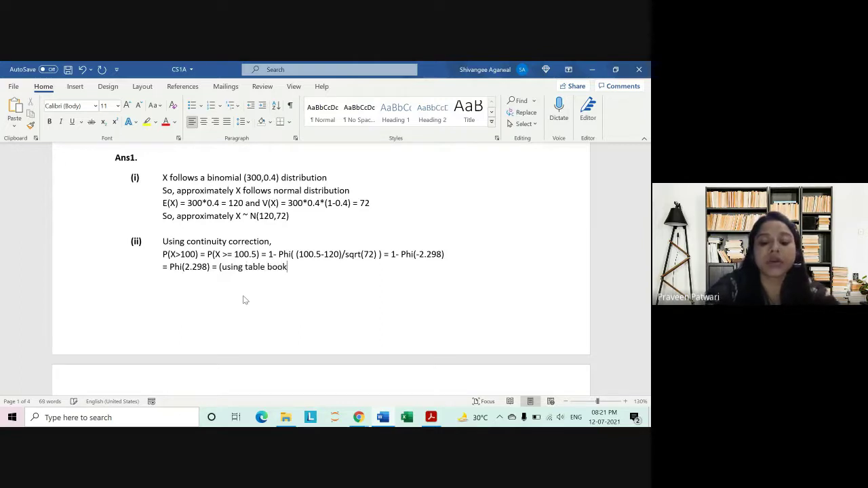
pyautogui.write(' pg no.')
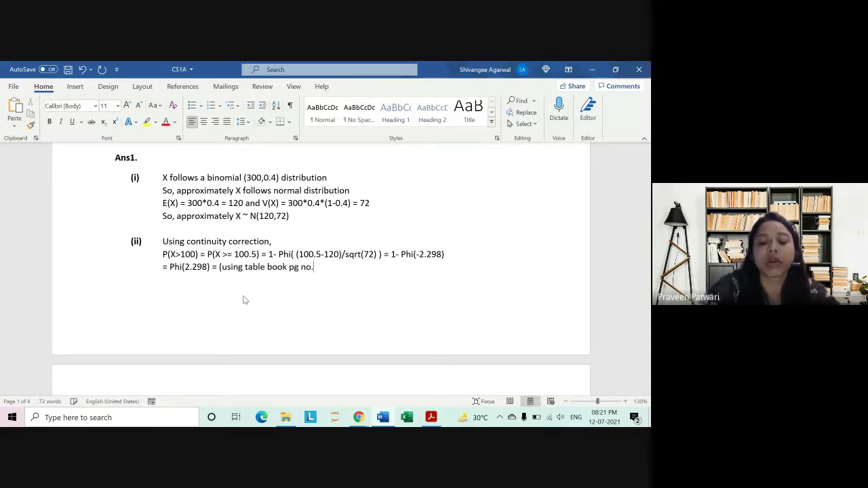
pyautogui.write('- )')
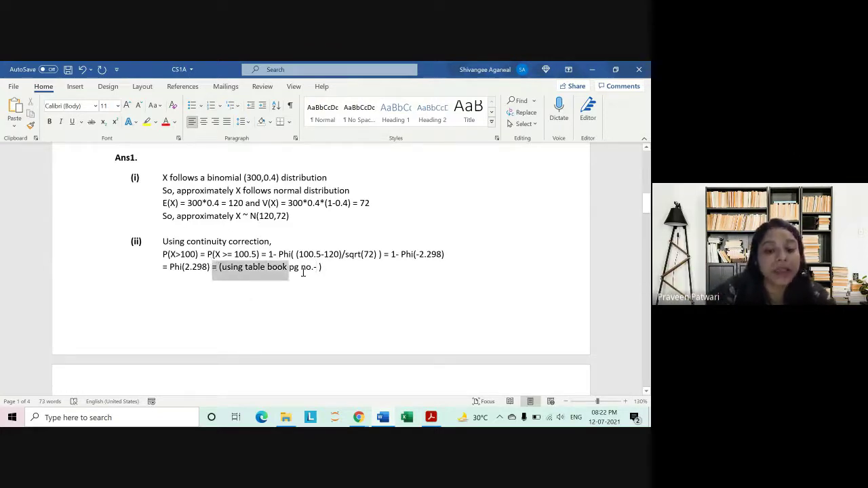
pyautogui.moveTo(213, 266); pyautogui.dragTo(318, 267)
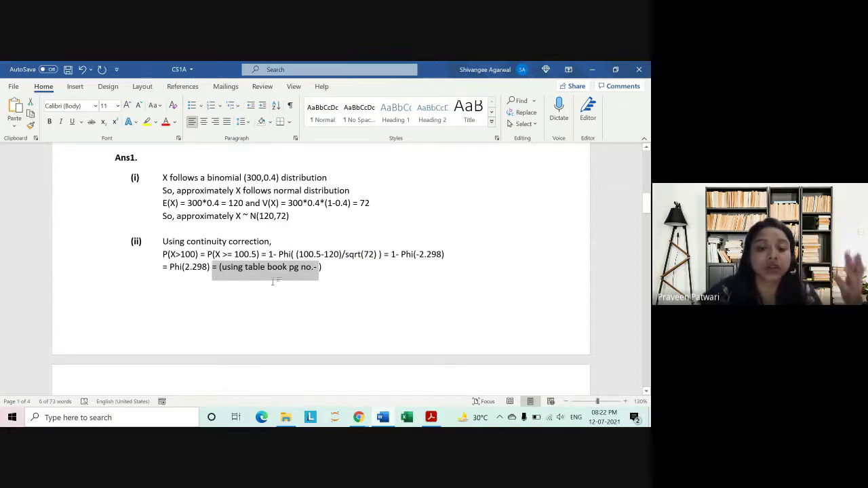
pyautogui.moveTo(219, 267); pyautogui.dragTo(319, 267)
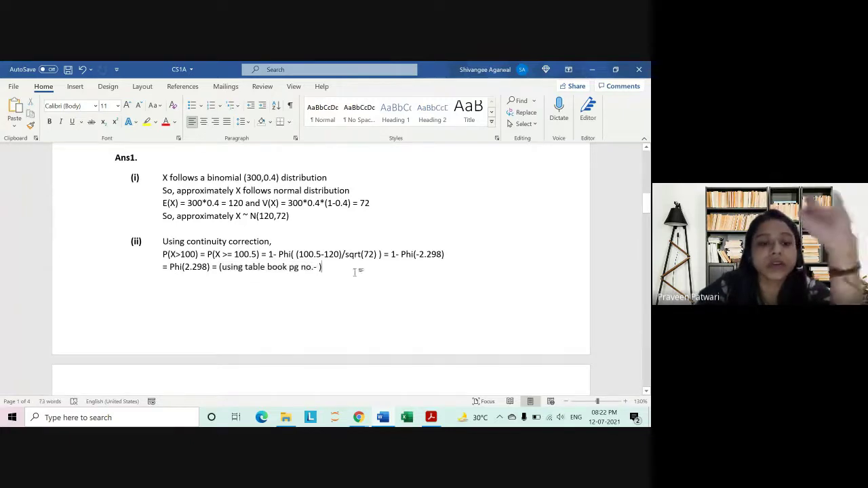
pyautogui.click(353, 270)
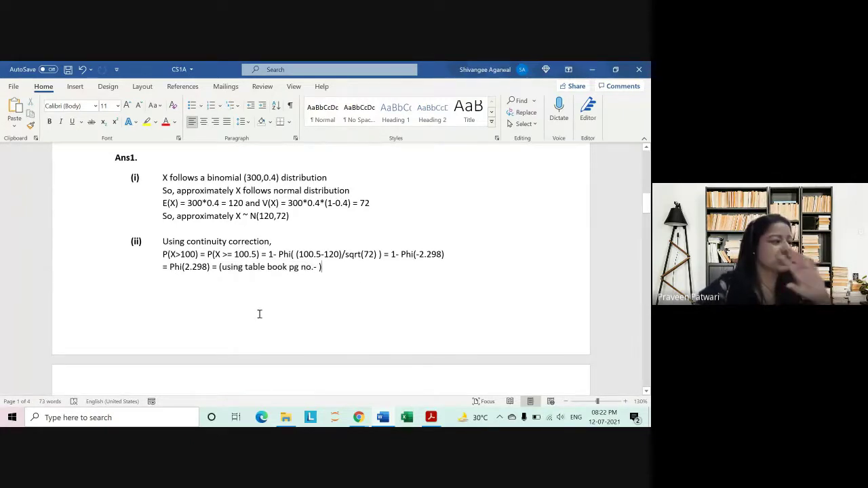
# Scroll past the page break to show page 2's Q2 question on the sample mean X̄
pyautogui.scroll(1, 363, 153)
pyautogui.scroll(3, 500, 190)
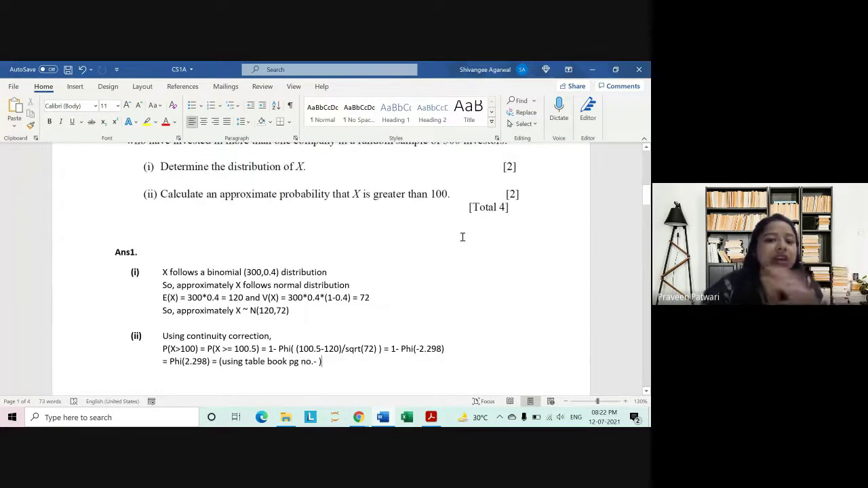
pyautogui.scroll(-4, 461, 244)
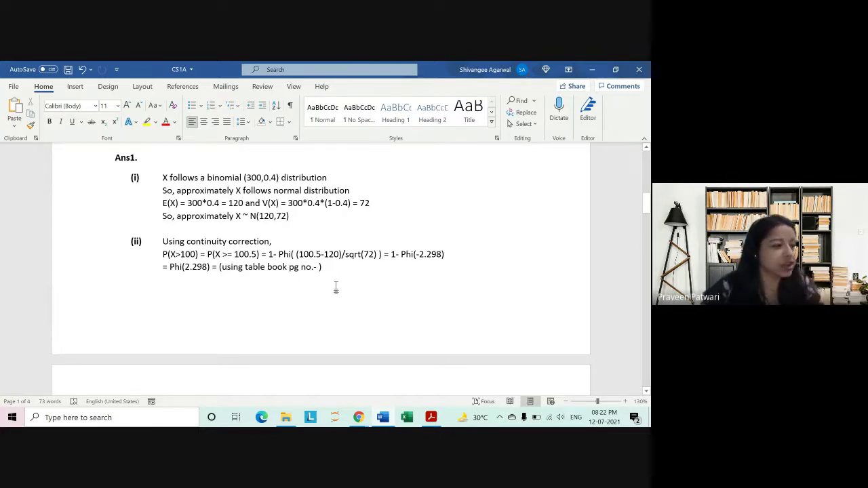
pyautogui.scroll(-3, 336, 288)
pyautogui.scroll(-3, 336, 288)
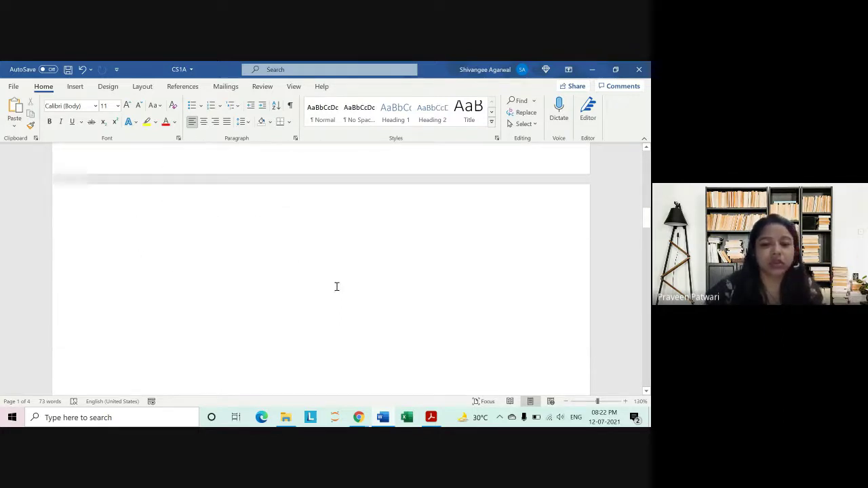
pyautogui.scroll(-3, 337, 290)
pyautogui.scroll(-3, 337, 290)
pyautogui.scroll(-3, 337, 290)
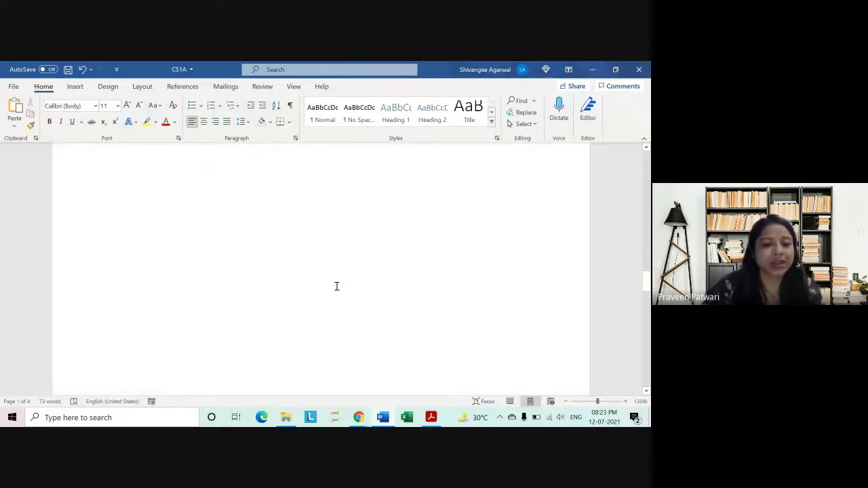
pyautogui.scroll(-3, 338, 289)
pyautogui.scroll(3, 337, 289)
pyautogui.scroll(3, 337, 290)
pyautogui.scroll(3, 337, 290)
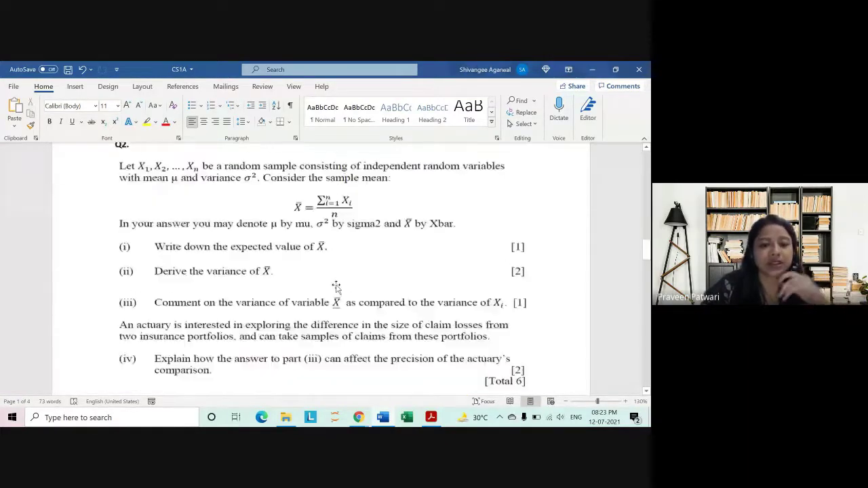
pyautogui.scroll(1, 337, 290)
pyautogui.scroll(1, 336, 288)
pyautogui.scroll(3, 329, 285)
pyautogui.scroll(3, 265, 280)
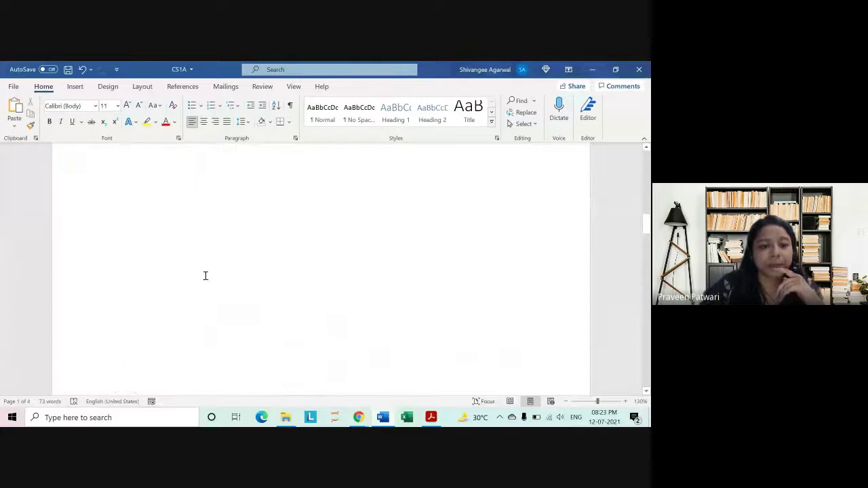
pyautogui.scroll(1, 120, 165)
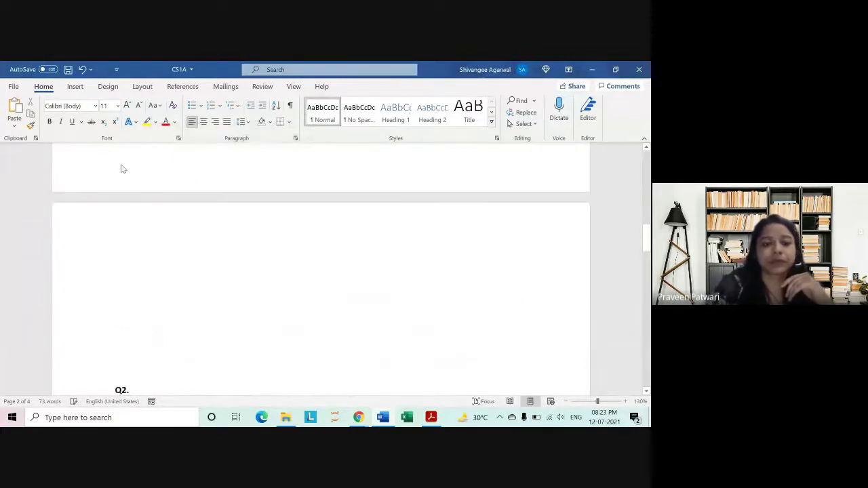
pyautogui.scroll(1, 120, 167)
pyautogui.scroll(-3, 165, 205)
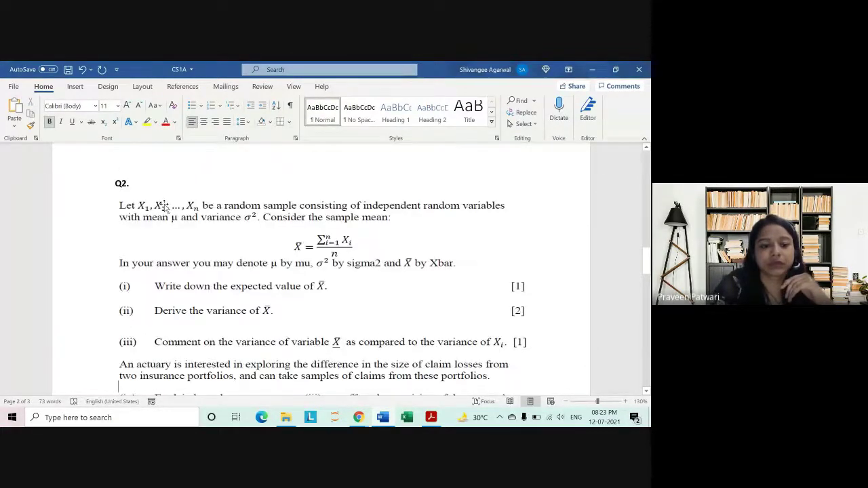
pyautogui.scroll(-1, 165, 207)
pyautogui.scroll(1, 165, 209)
pyautogui.scroll(2, 165, 209)
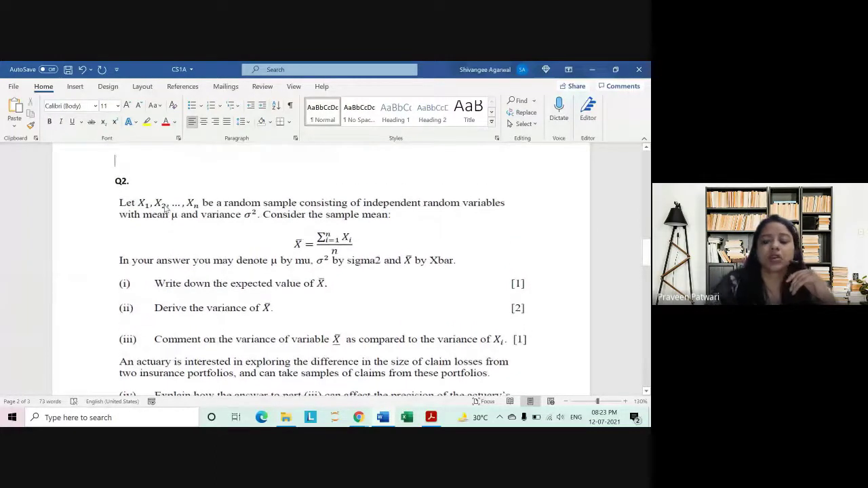
# Scroll through Q2 parts (i)–(iv) down to the Ans2. heading below [Total 6]
pyautogui.scroll(-1, 190, 207)
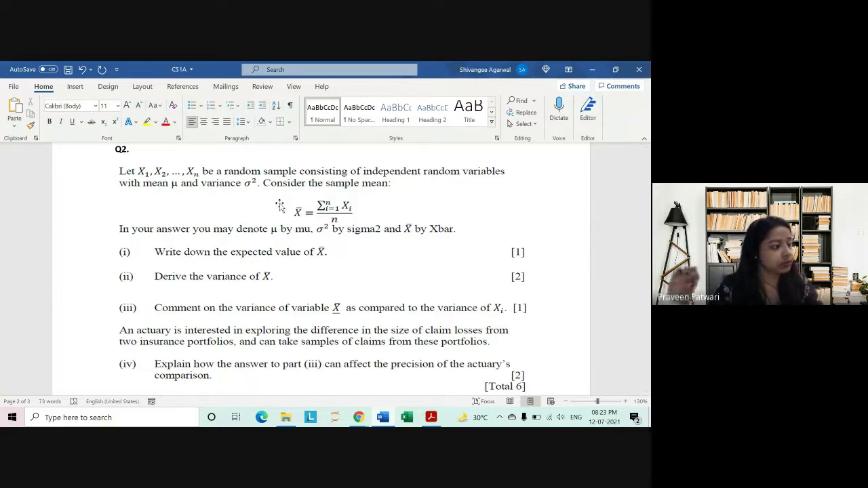
pyautogui.scroll(-1, 363, 189)
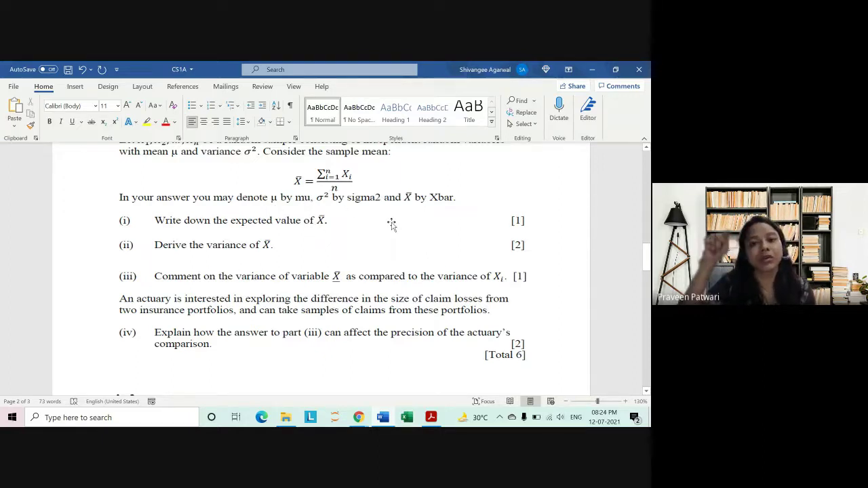
pyautogui.scroll(-1, 329, 210)
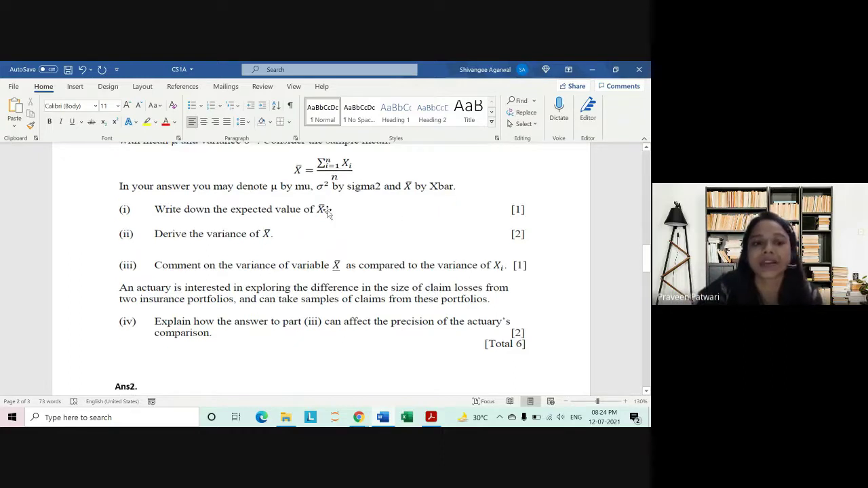
pyautogui.scroll(-1, 324, 204)
pyautogui.scroll(1, 304, 207)
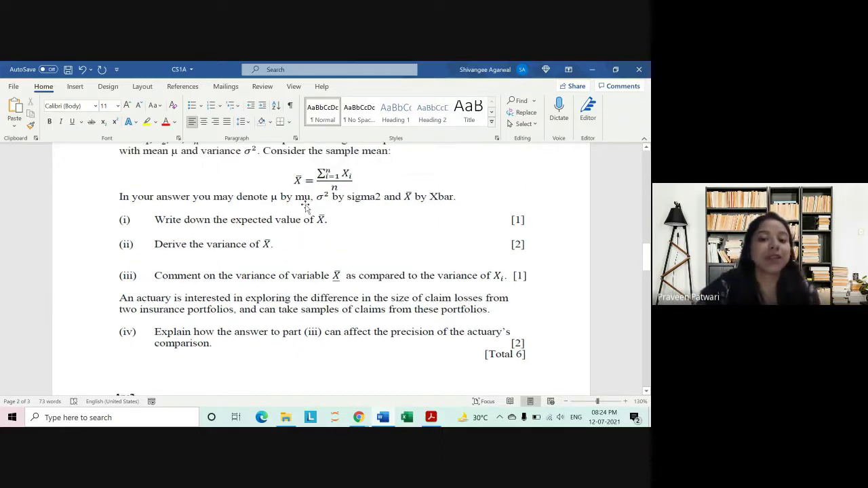
pyautogui.scroll(1, 341, 242)
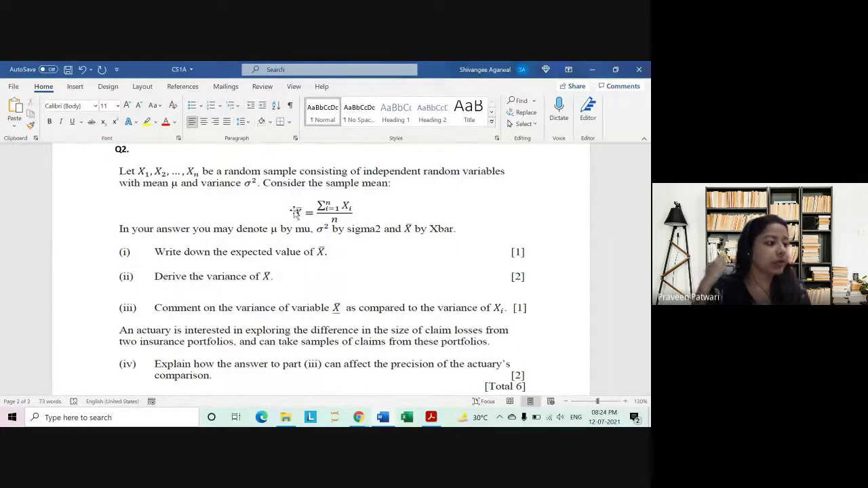
pyautogui.scroll(-2, 296, 212)
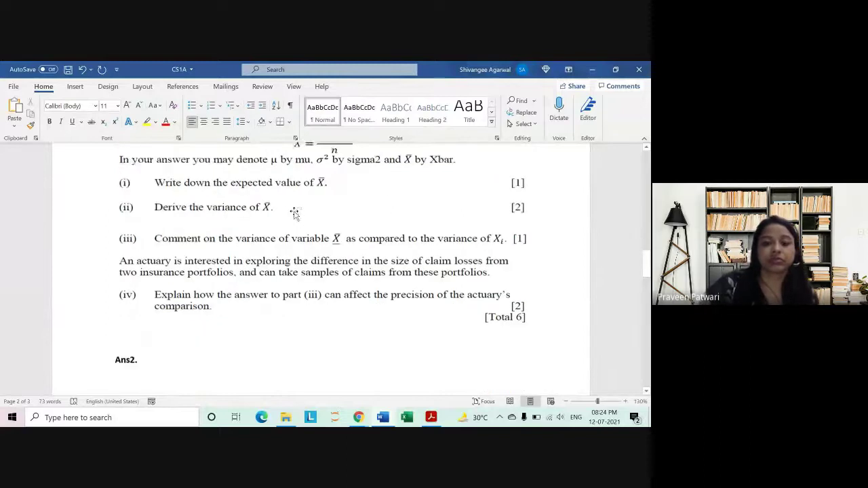
pyautogui.scroll(-2, 294, 211)
# Start a non-bold line under Ans2. and turn (i) into an automatic numbered item
pyautogui.scroll(-2, 295, 203)
pyautogui.click(155, 220)
pyautogui.press('Return')
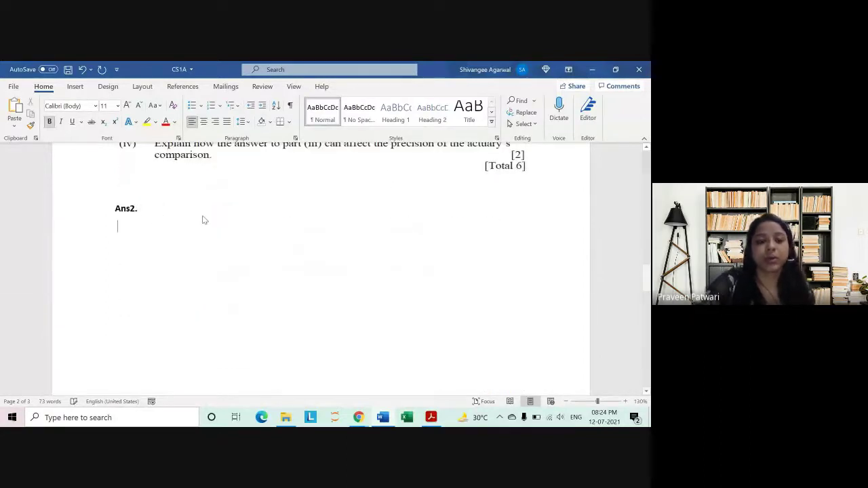
pyautogui.hotkey('ctrl', 'b')
pyautogui.hotkey('ctrl', 'b')
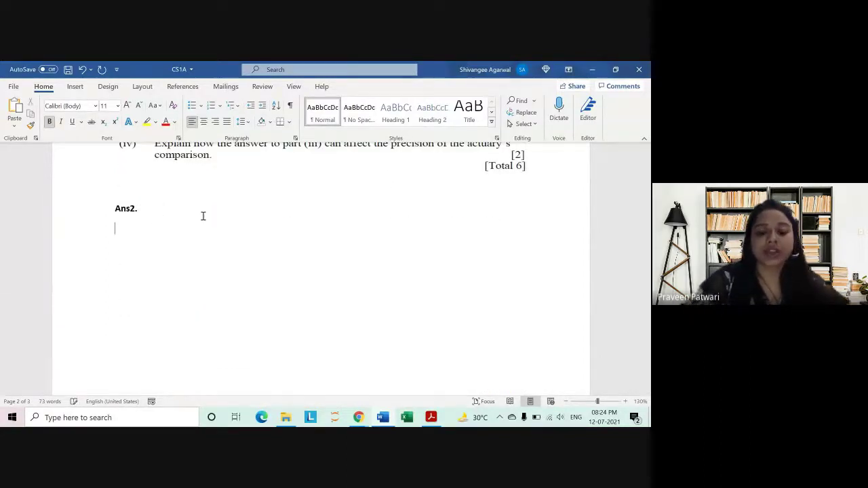
pyautogui.write('(i)')
pyautogui.press('Tab')
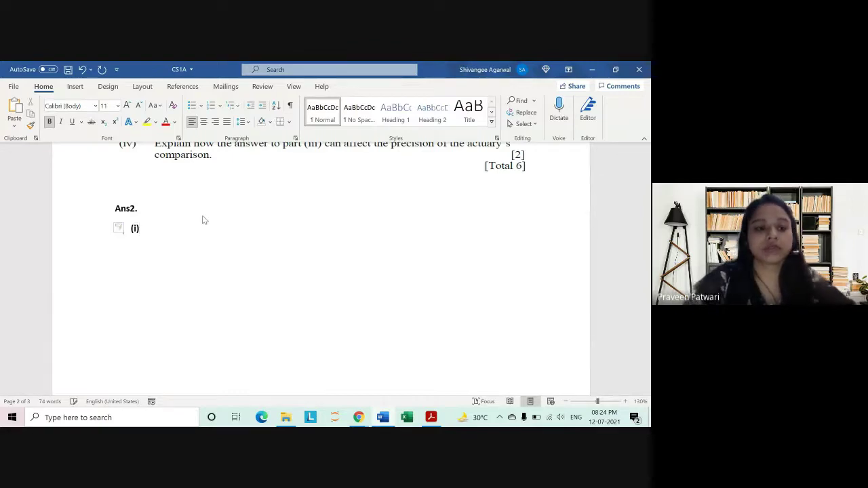
pyautogui.hotkey('ctrl', 'b')
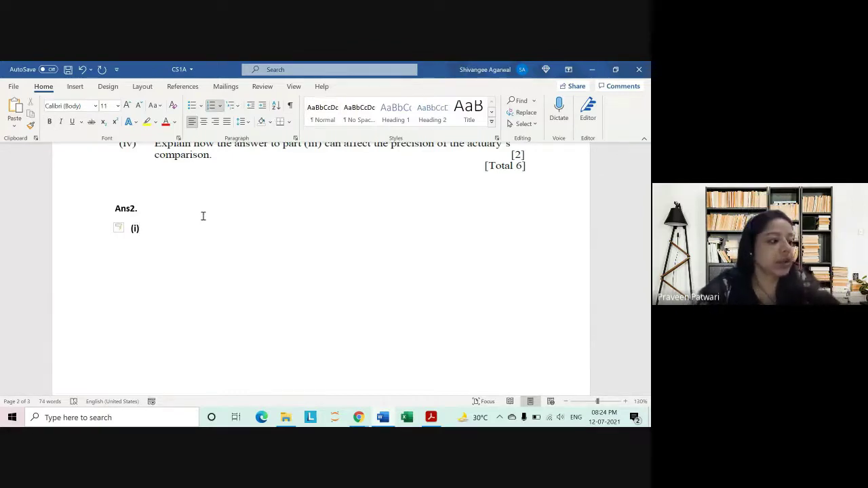
# Write E(Xbar) = mu as answer (i) and begin item (ii) below it
pyautogui.write('E')
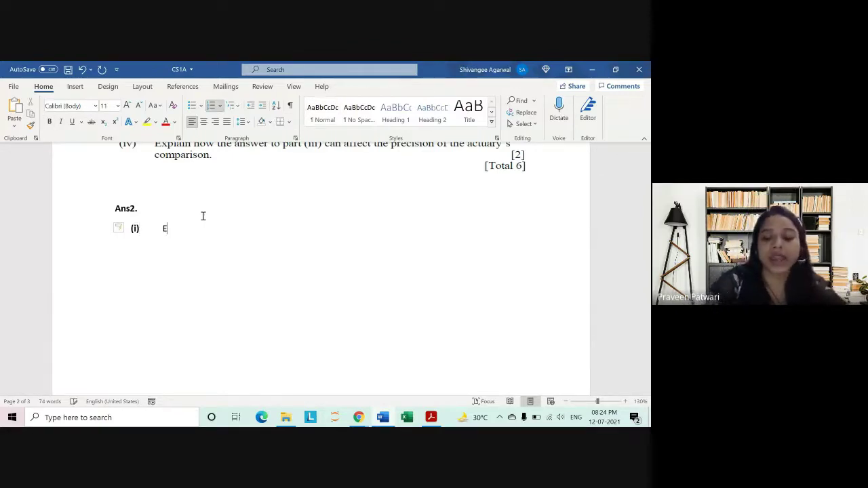
pyautogui.write('(Xb')
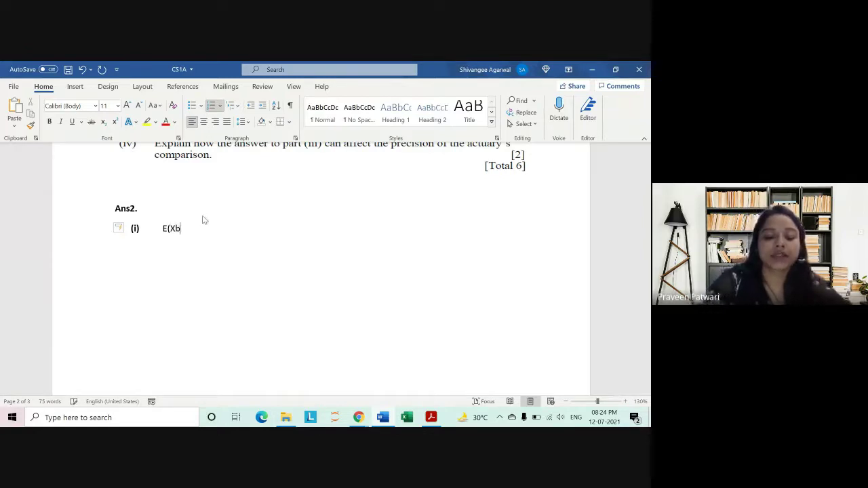
pyautogui.write('ar) =')
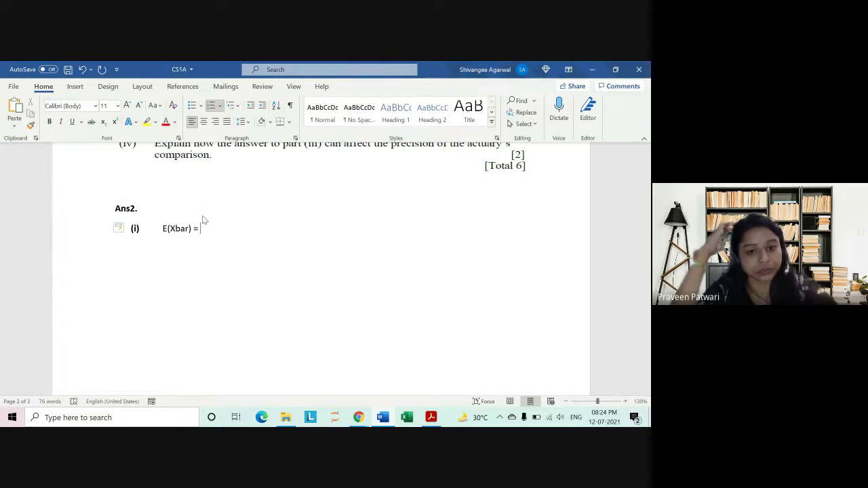
pyautogui.scroll(2, 203, 219)
pyautogui.scroll(2, 202, 218)
pyautogui.scroll(2, 202, 218)
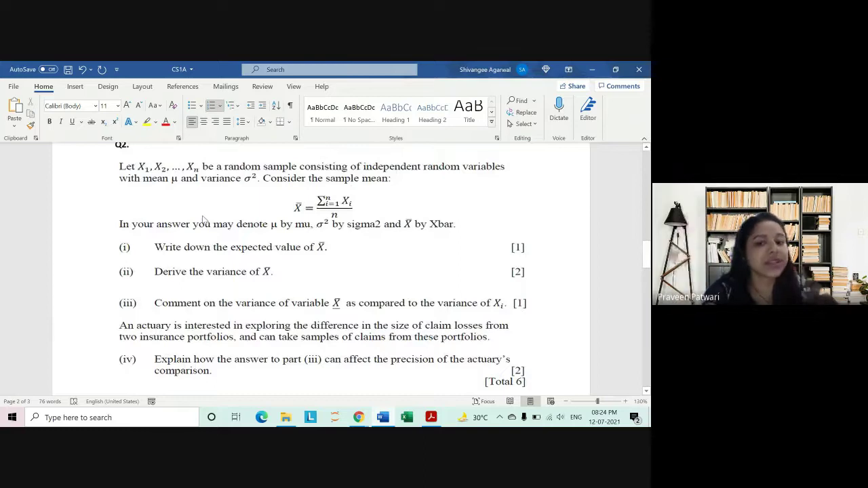
pyautogui.scroll(-4, 202, 219)
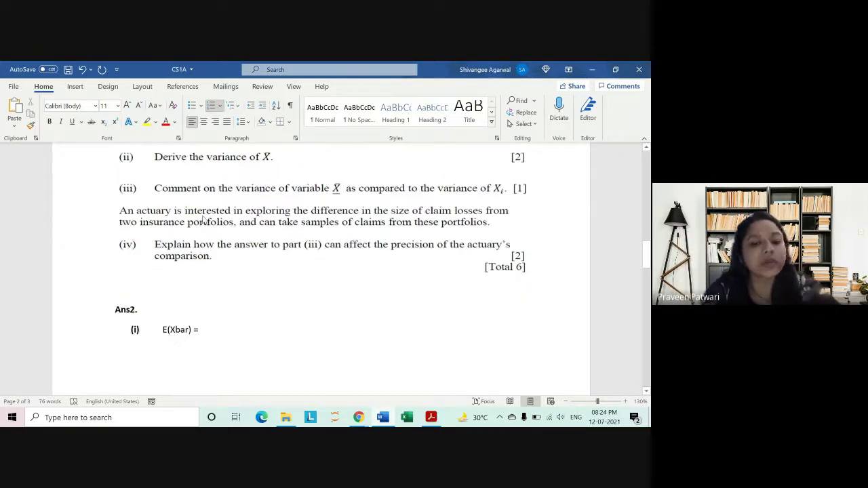
pyautogui.write(' mu')
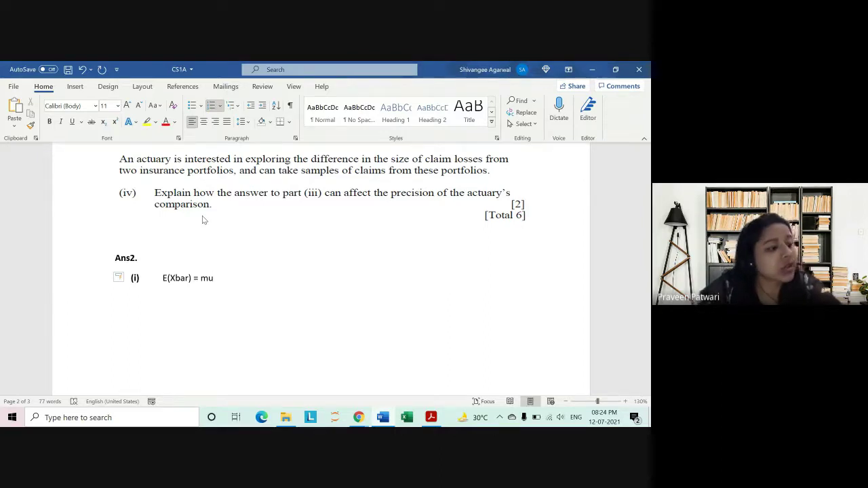
pyautogui.press('Return')
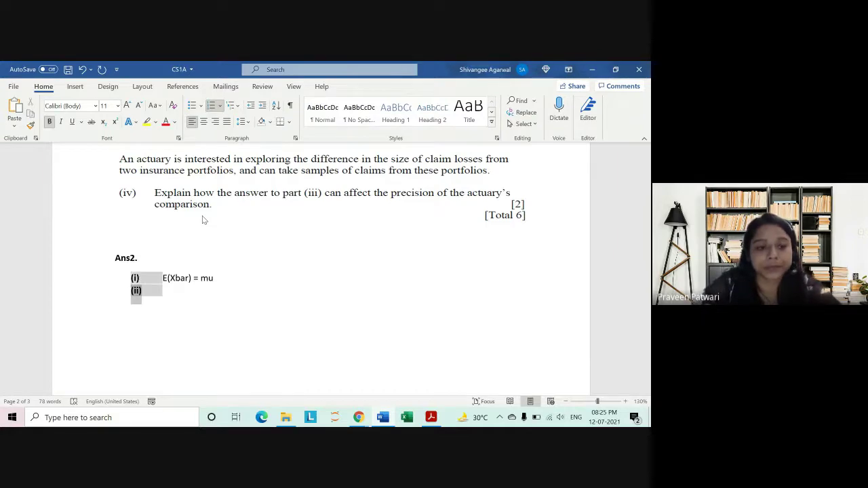
pyautogui.press('Return')
pyautogui.press('Up')
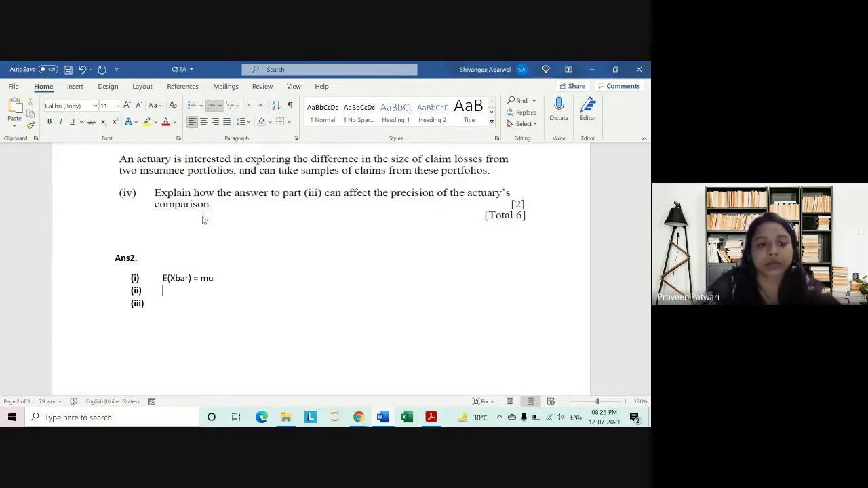
pyautogui.press('BackSpace')
pyautogui.press('Down')
pyautogui.scroll(1, 202, 220)
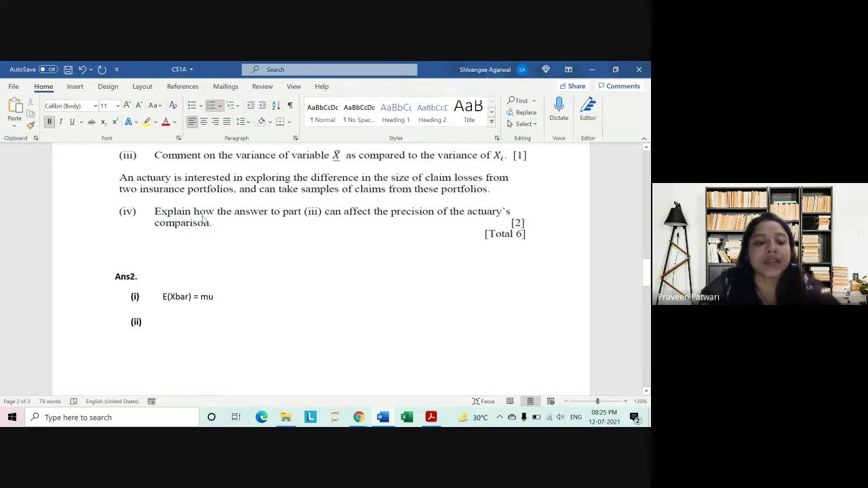
pyautogui.scroll(2, 202, 219)
pyautogui.scroll(1, 202, 217)
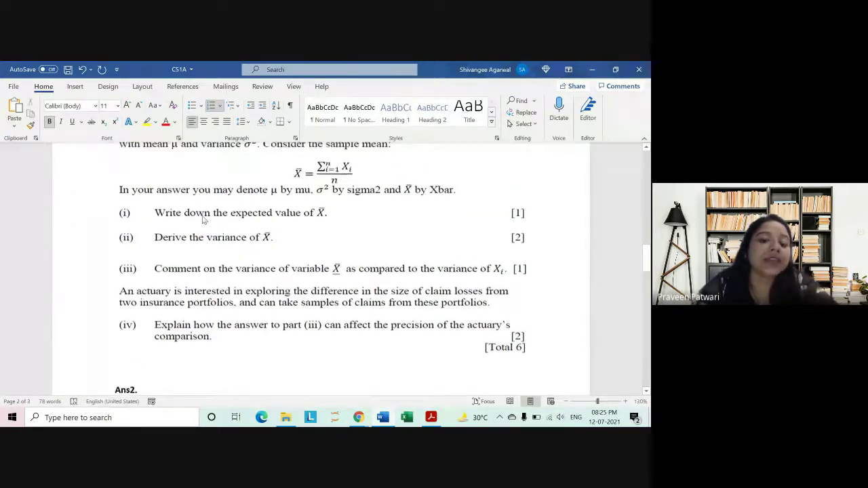
pyautogui.scroll(1, 202, 220)
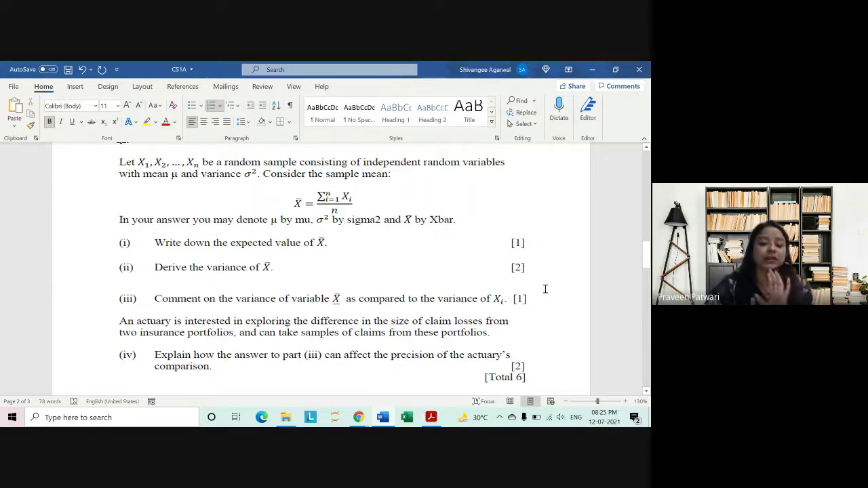
pyautogui.scroll(-2, 334, 275)
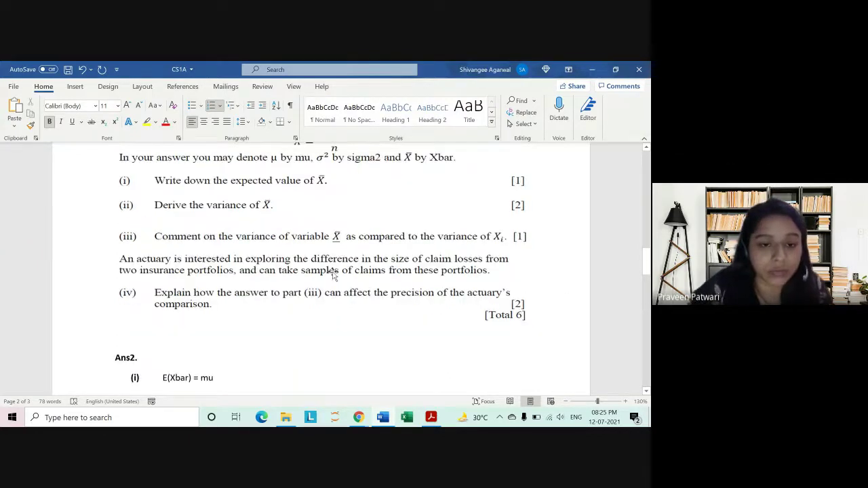
# Begin answer (ii) on its empty line with V(Xbar) =
pyautogui.scroll(-3, 334, 275)
pyautogui.click(289, 310)
pyautogui.write('V(')
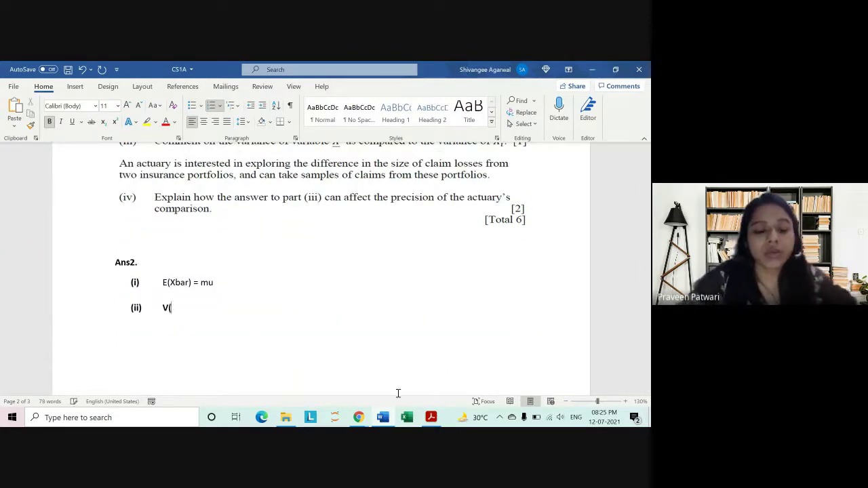
pyautogui.press('BackSpace')
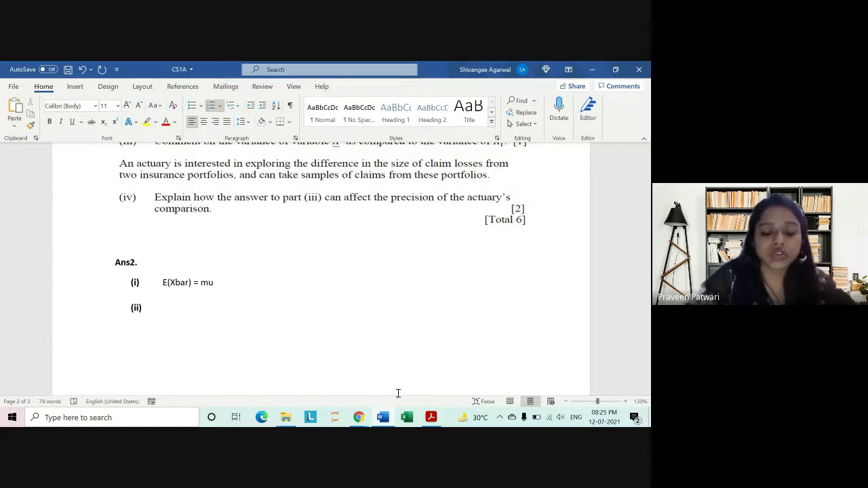
pyautogui.write('V(X')
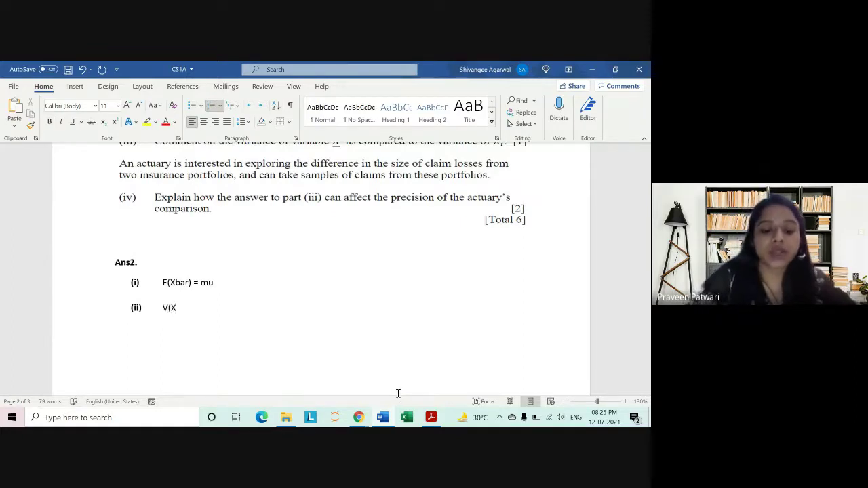
pyautogui.write('bar) ')
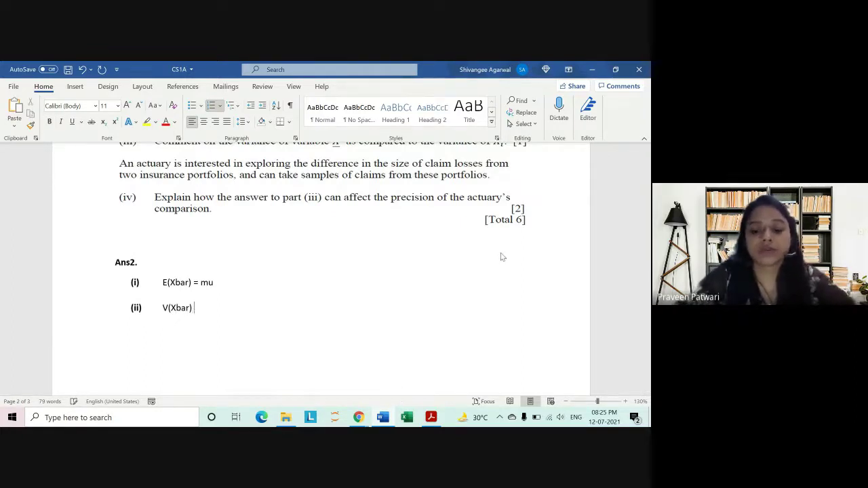
pyautogui.write('=')
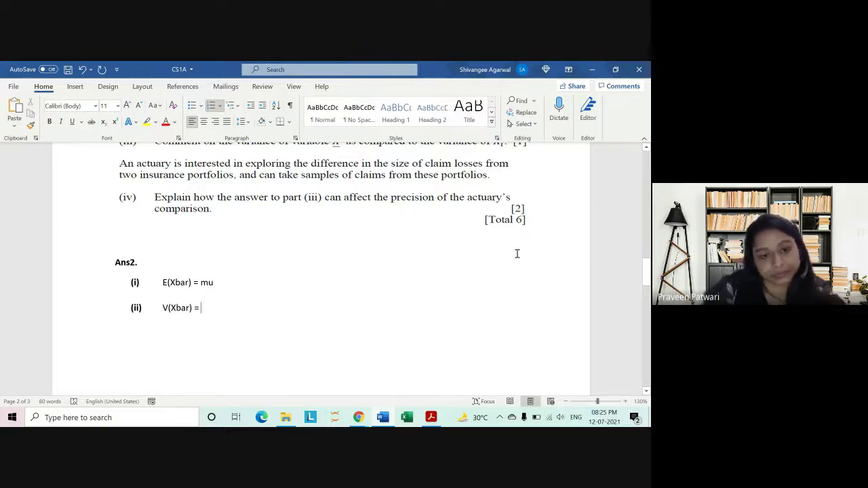
pyautogui.scroll(1, 517, 253)
pyautogui.scroll(3, 517, 254)
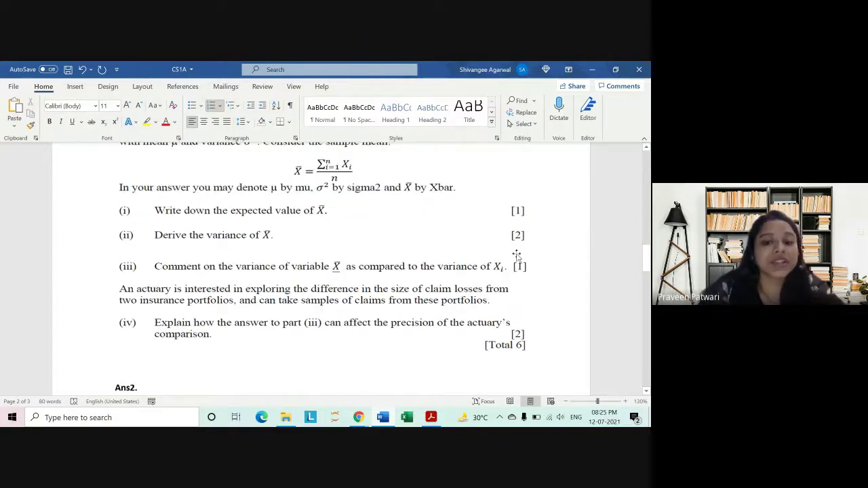
pyautogui.scroll(1, 517, 254)
pyautogui.scroll(-3, 352, 216)
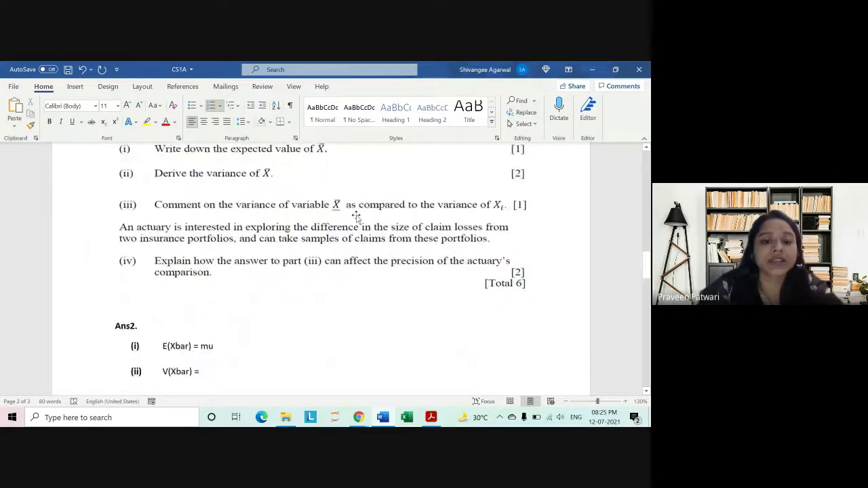
# Draft the right-hand side as V( sum(1,n):Xi over n
pyautogui.write('V(')
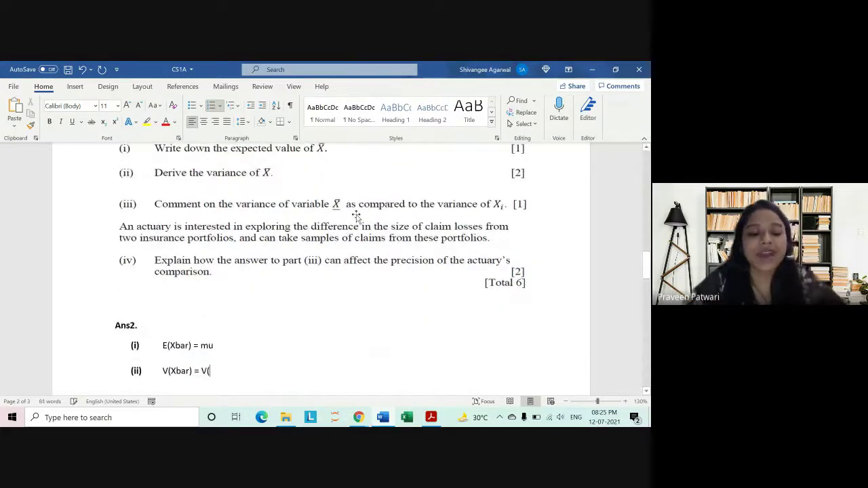
pyautogui.write('sum')
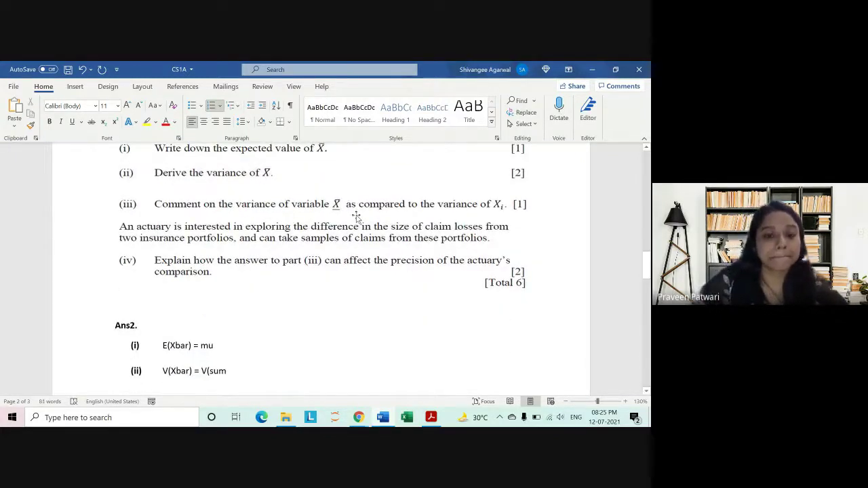
pyautogui.scroll(-1, 355, 217)
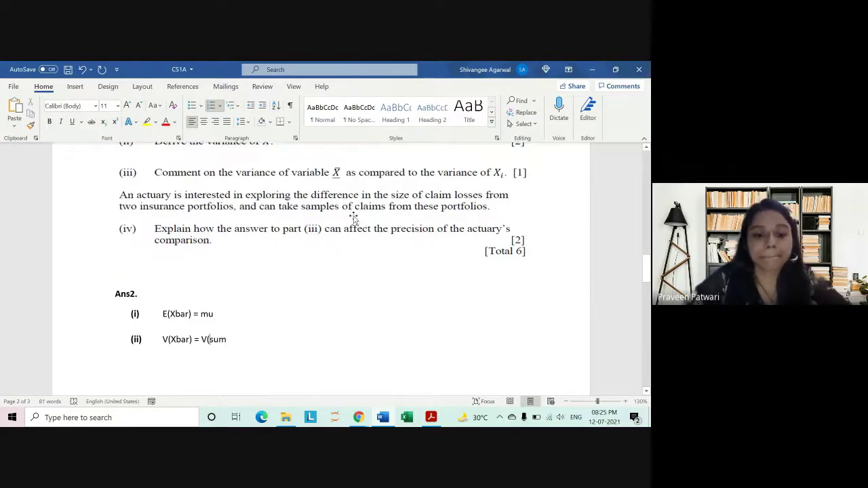
pyautogui.write('(')
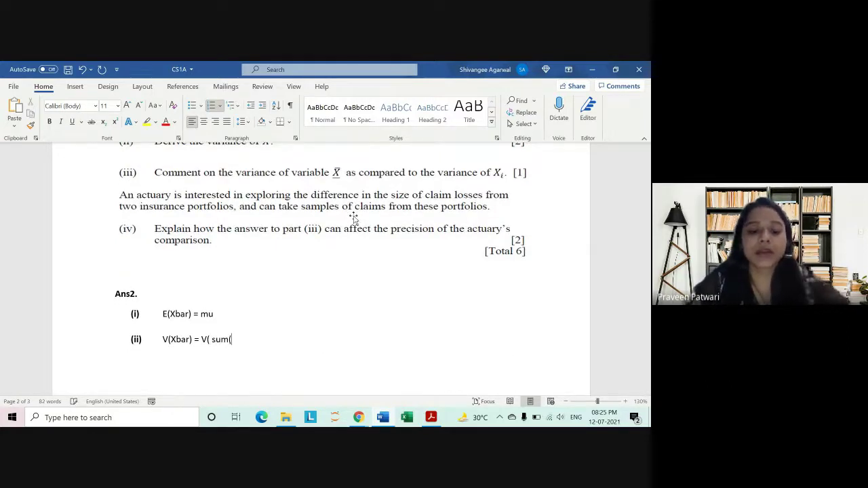
pyautogui.scroll(3, 358, 214)
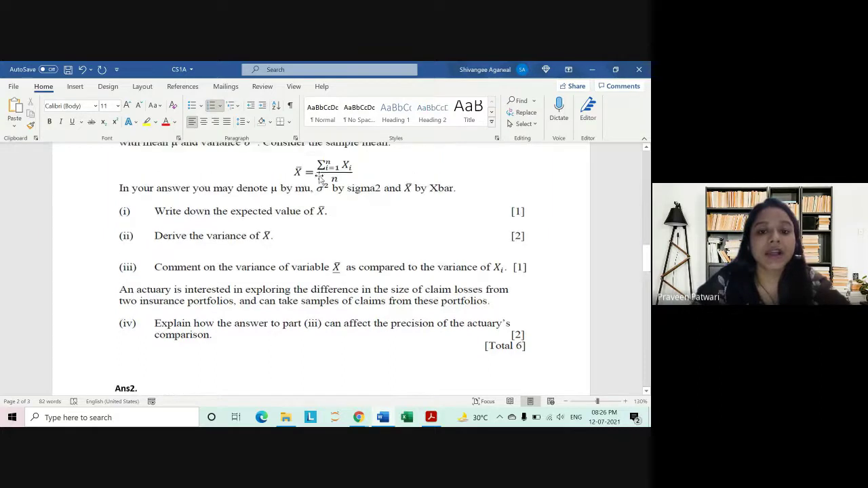
pyautogui.scroll(-2, 346, 180)
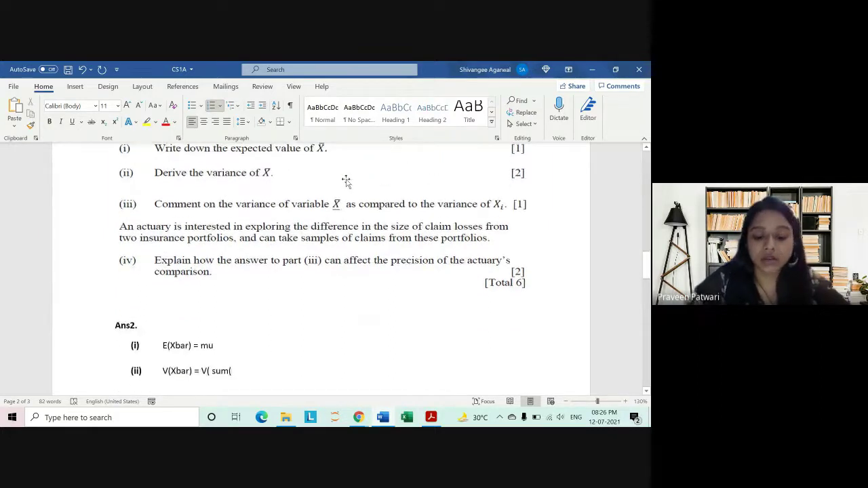
pyautogui.write('1,')
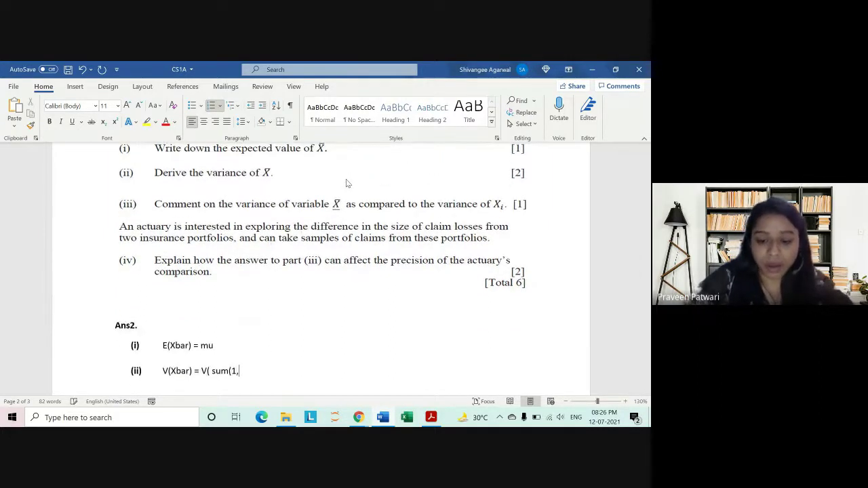
pyautogui.write('n)')
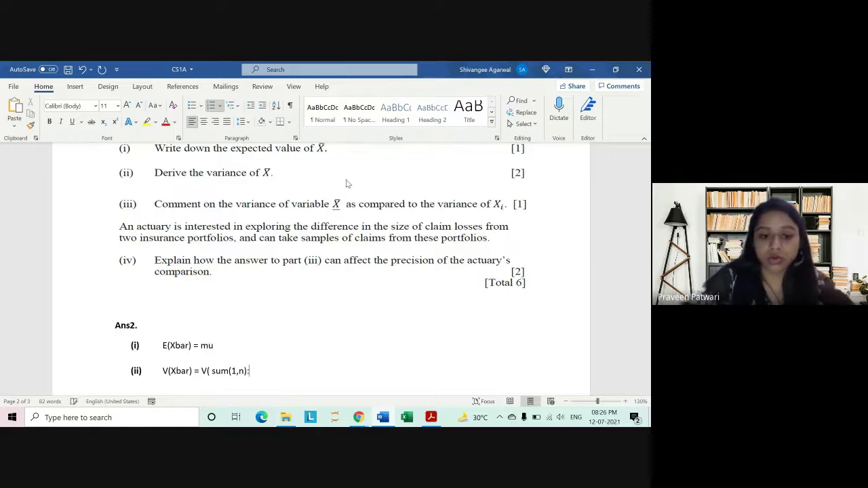
pyautogui.write(':Xi/')
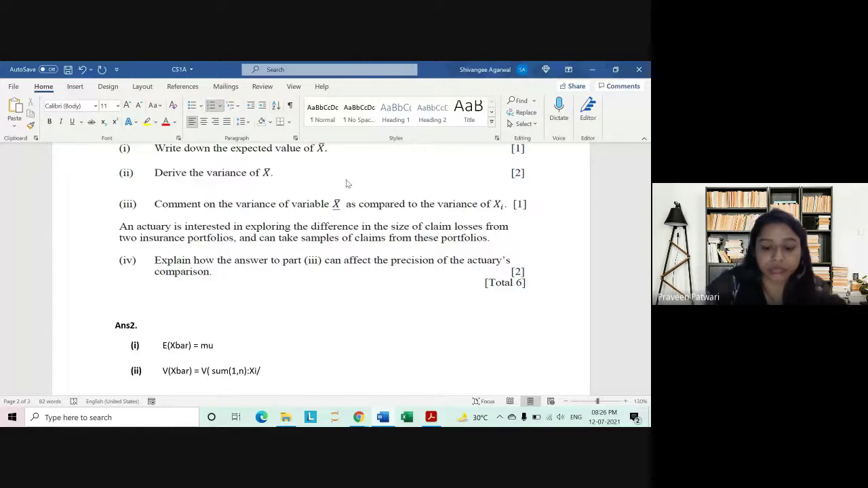
pyautogui.write('n')
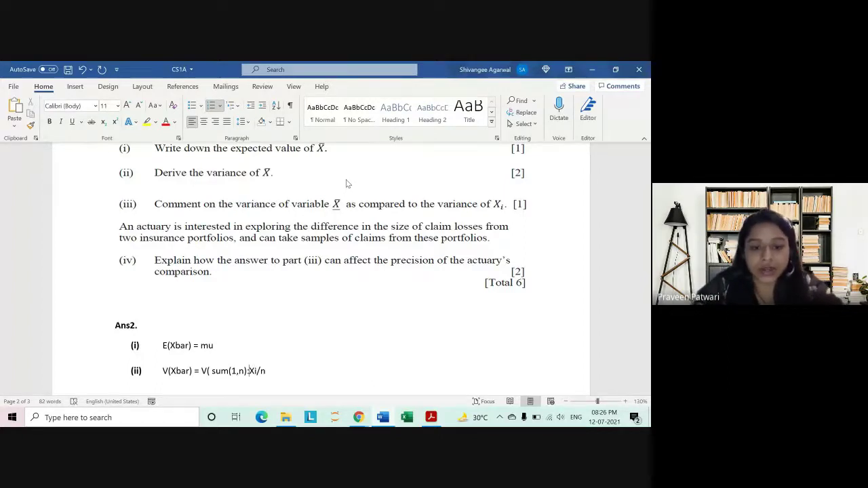
pyautogui.write('[')
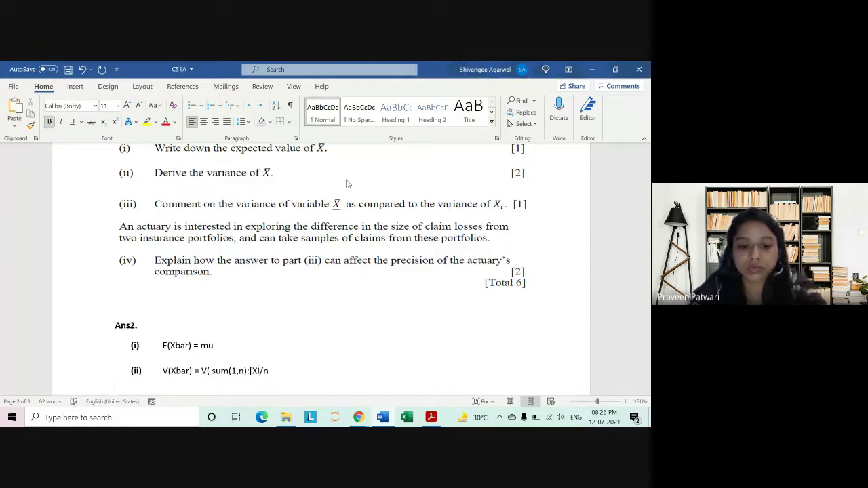
pyautogui.write(']')
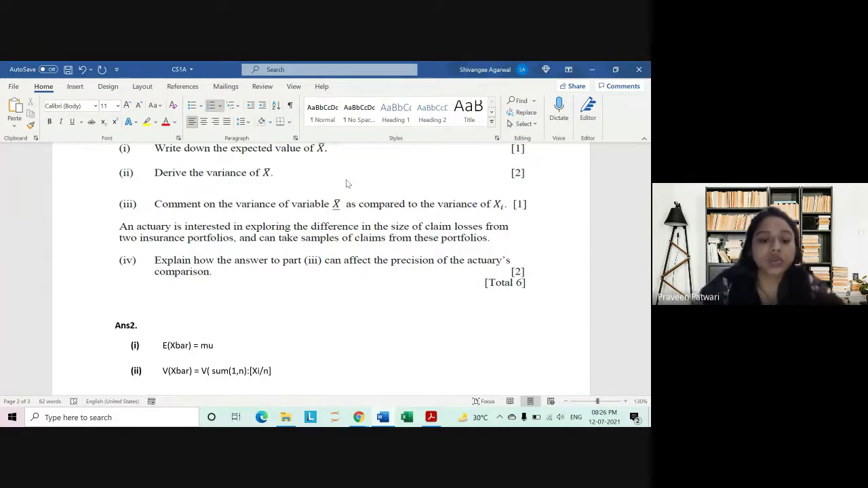
# Fix the brackets so the line reads V( sum(1,n):[Xi]/n ) with the outer parenthesis closed
pyautogui.scroll(-1, 346, 183)
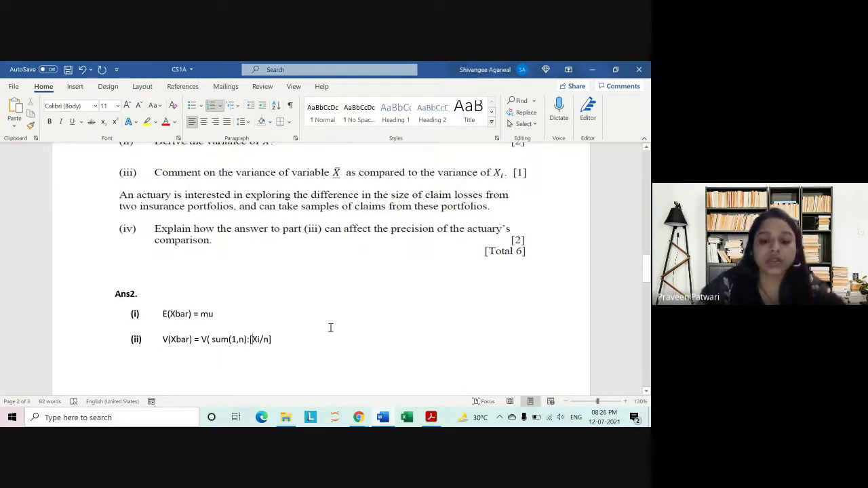
pyautogui.press('Delete')
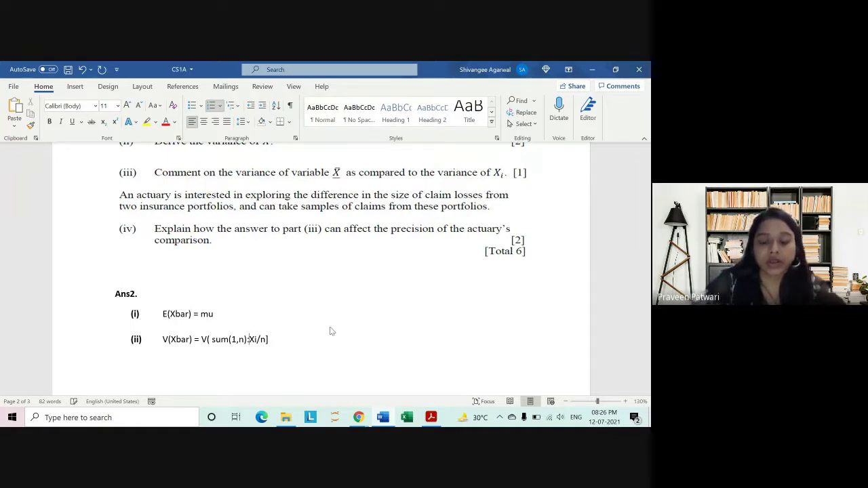
pyautogui.write('[')
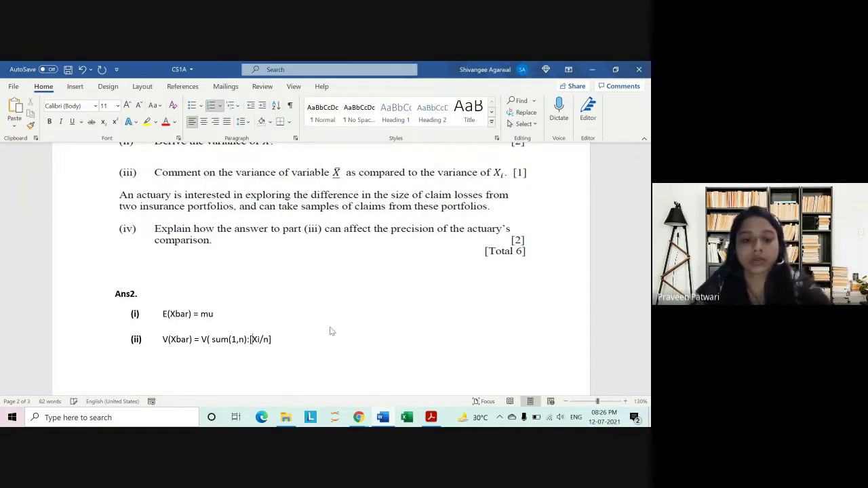
pyautogui.press('Right')
pyautogui.press('Right')
pyautogui.write(']')
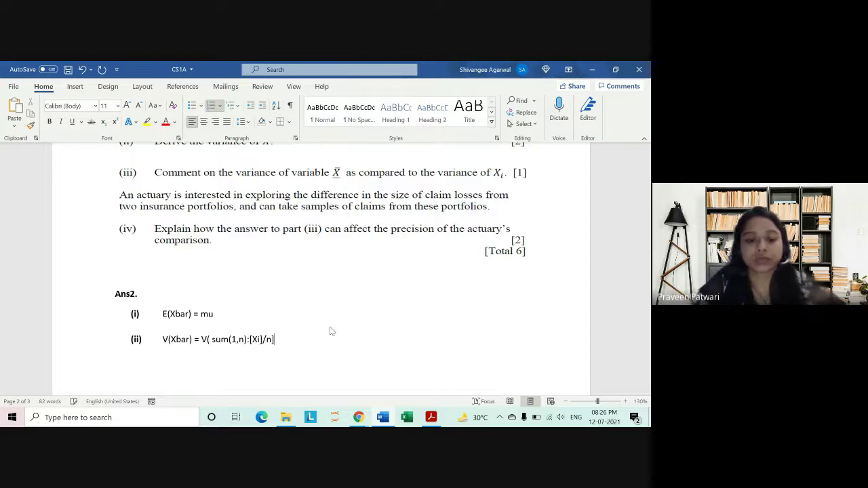
pyautogui.press('Down')
pyautogui.press('BackSpace')
pyautogui.press('BackSpace')
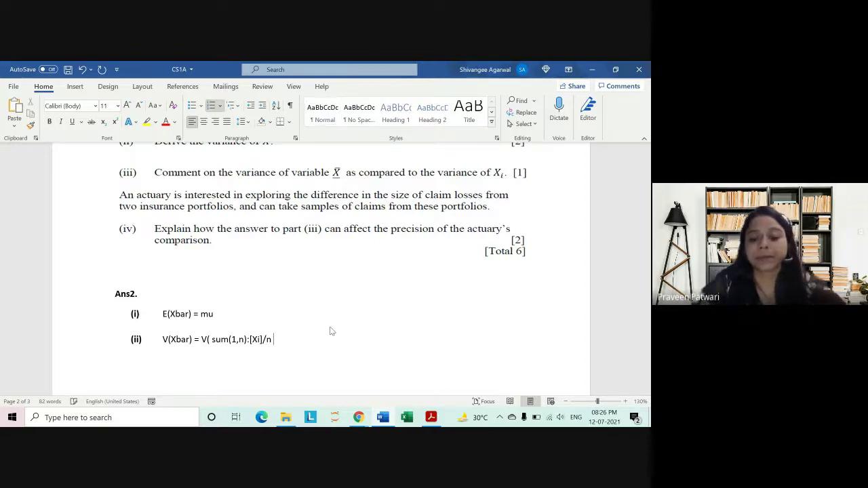
pyautogui.write(')')
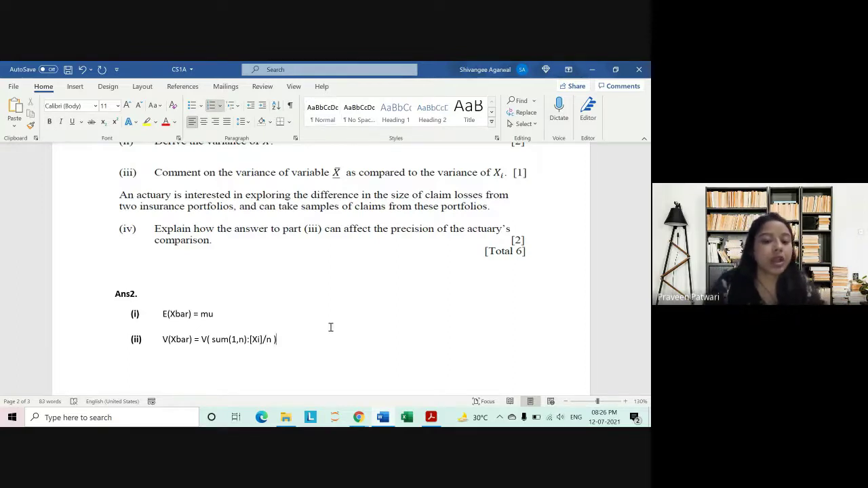
pyautogui.scroll(-2, 331, 327)
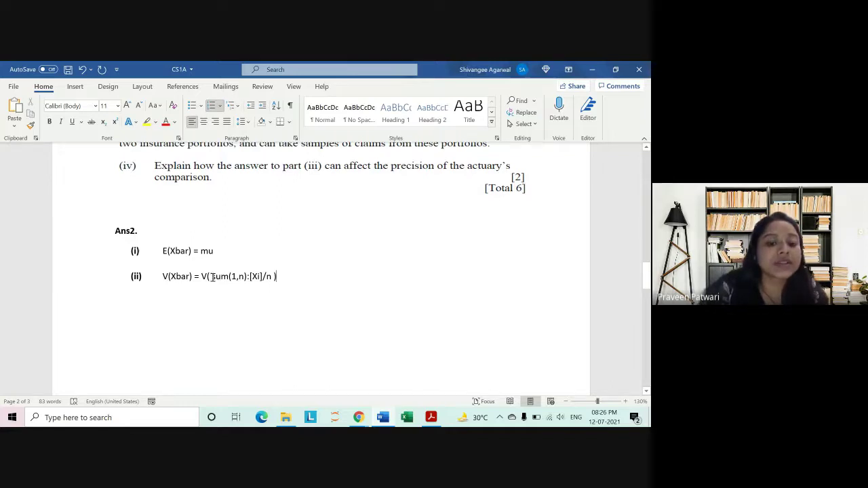
# Group the sum as (sum(1,n):Xi), replacing the square bracket after Xi with a parenthesis
pyautogui.moveTo(212, 277); pyautogui.dragTo(265, 277)
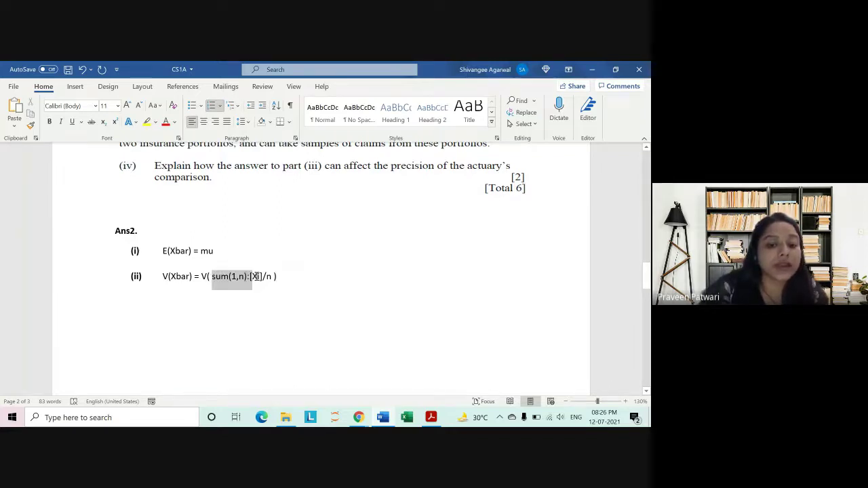
pyautogui.click(330, 328)
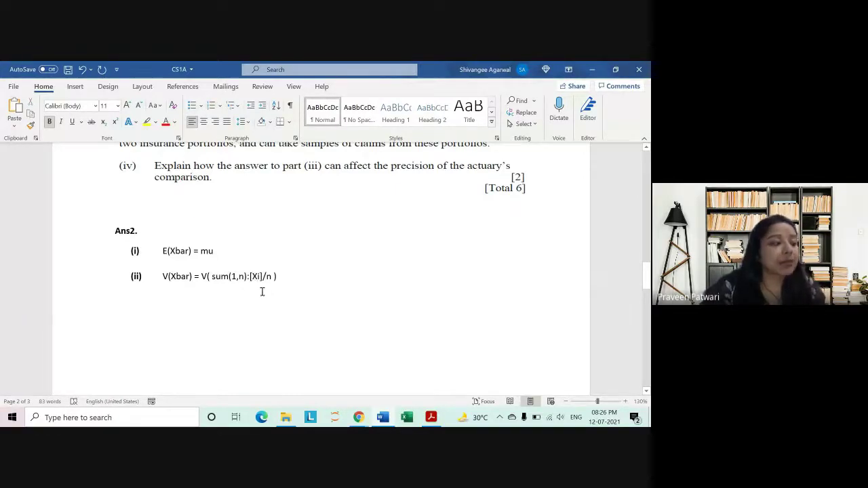
pyautogui.scroll(2, 333, 285)
pyautogui.scroll(1, 332, 212)
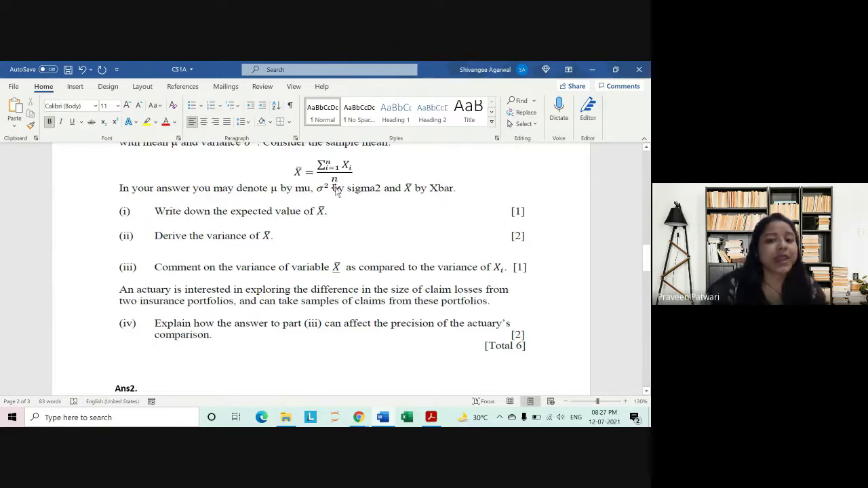
pyautogui.scroll(-2, 326, 179)
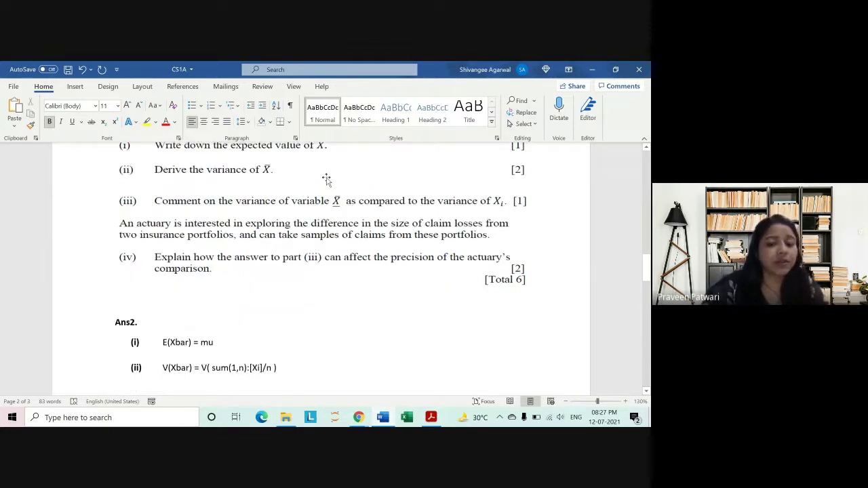
pyautogui.scroll(-3, 181, 249)
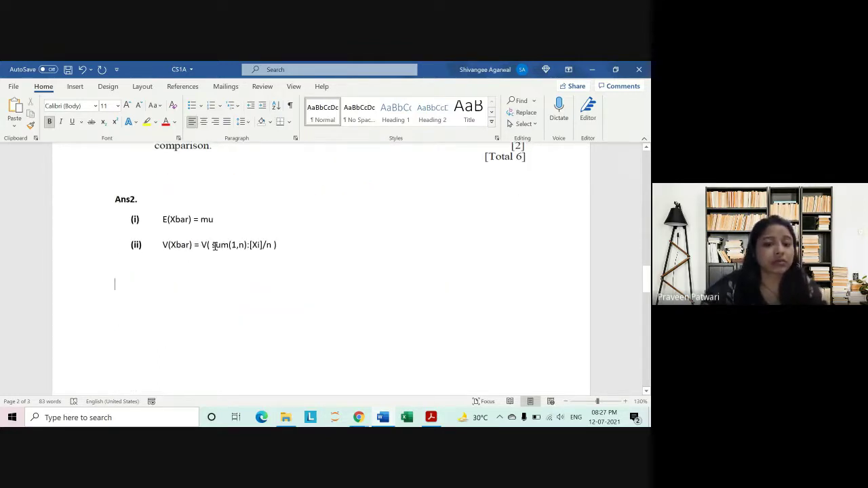
pyautogui.moveTo(214, 247); pyautogui.dragTo(264, 246)
pyautogui.click(262, 246)
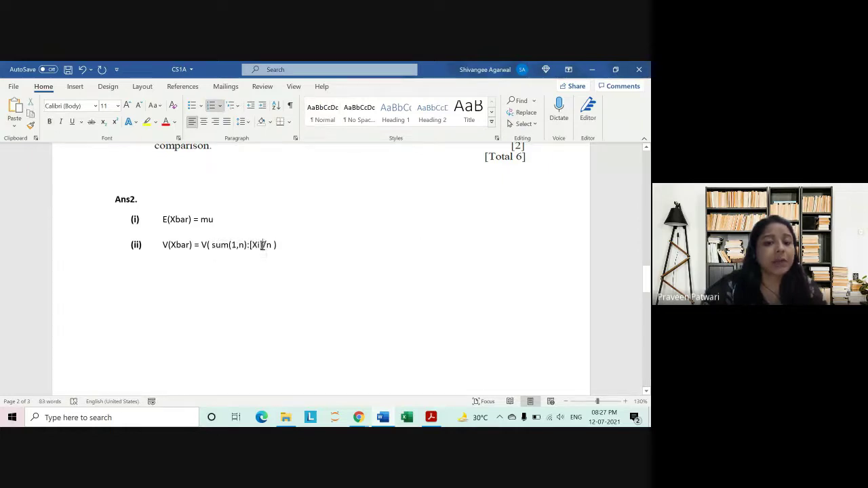
pyautogui.write(') = V')
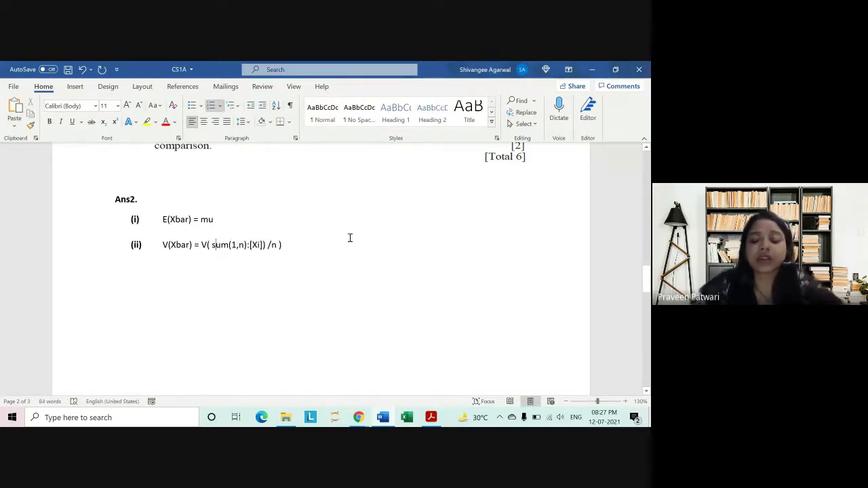
pyautogui.write('(')
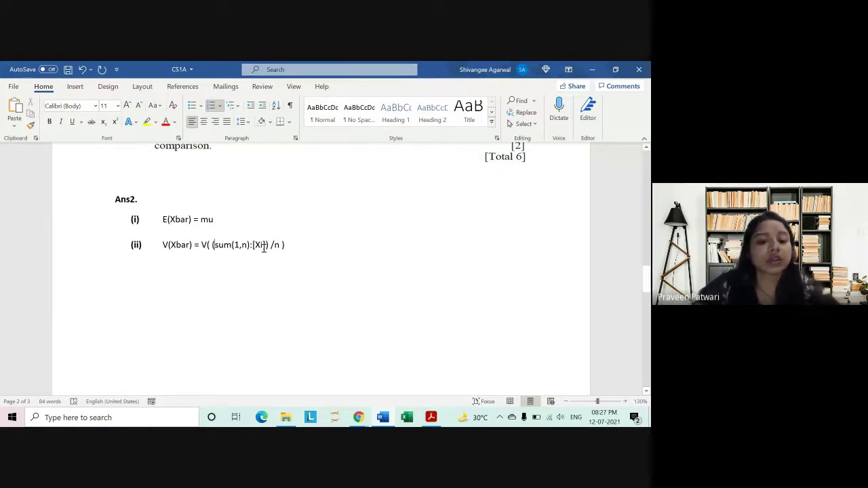
pyautogui.press('BackSpace')
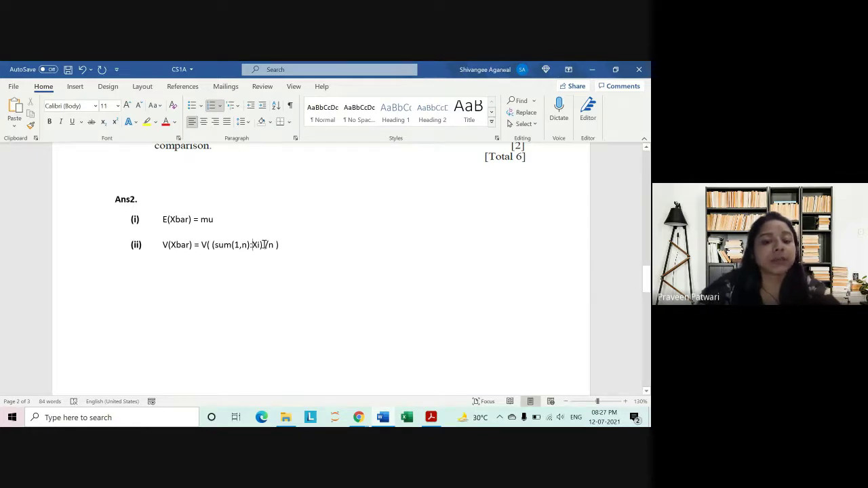
# Change the outer closing parenthesis to ] so the line ends V[ (sum(1,n):Xi)/n ]
pyautogui.moveTo(264, 245); pyautogui.dragTo(213, 245)
pyautogui.click(212, 245)
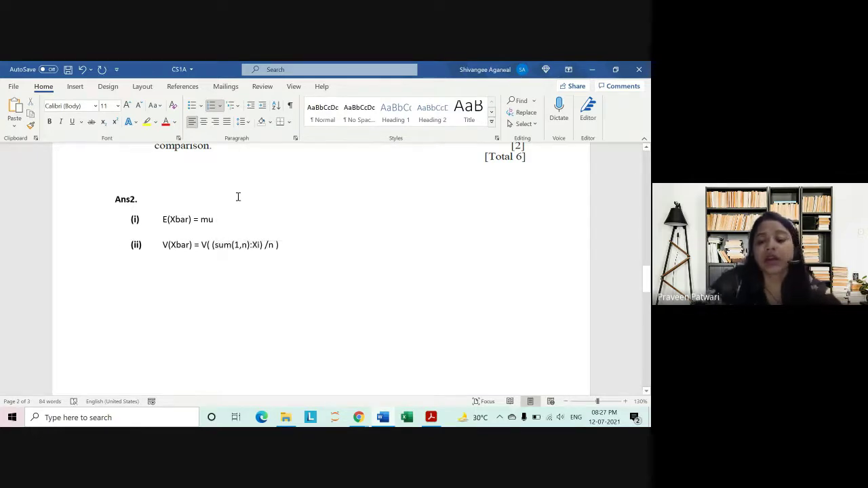
pyautogui.click(284, 248)
pyautogui.press('BackSpace')
pyautogui.write(']')
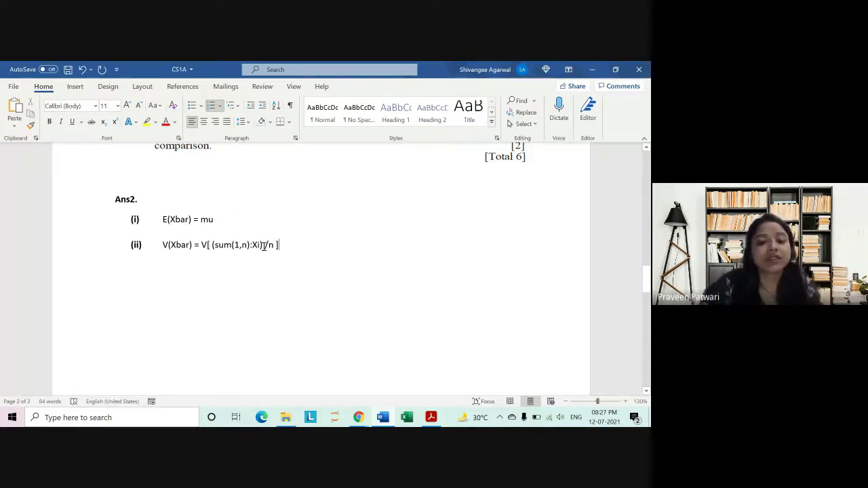
pyautogui.click(263, 246)
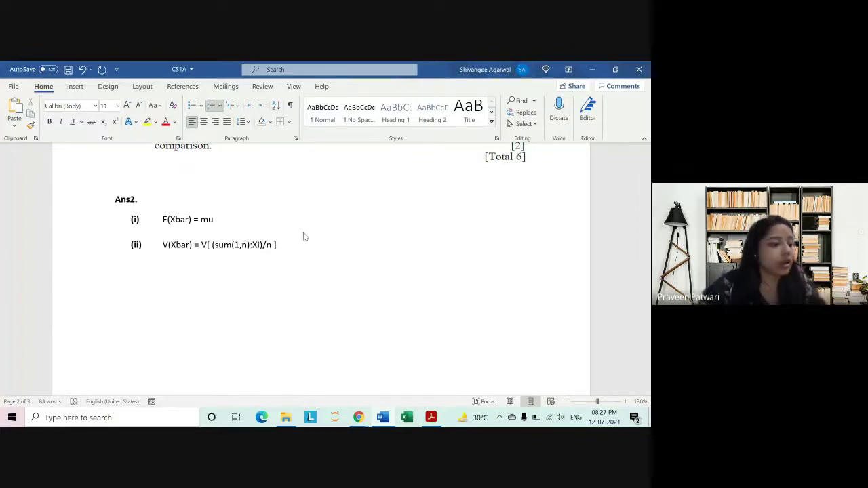
pyautogui.moveTo(208, 245); pyautogui.dragTo(276, 245)
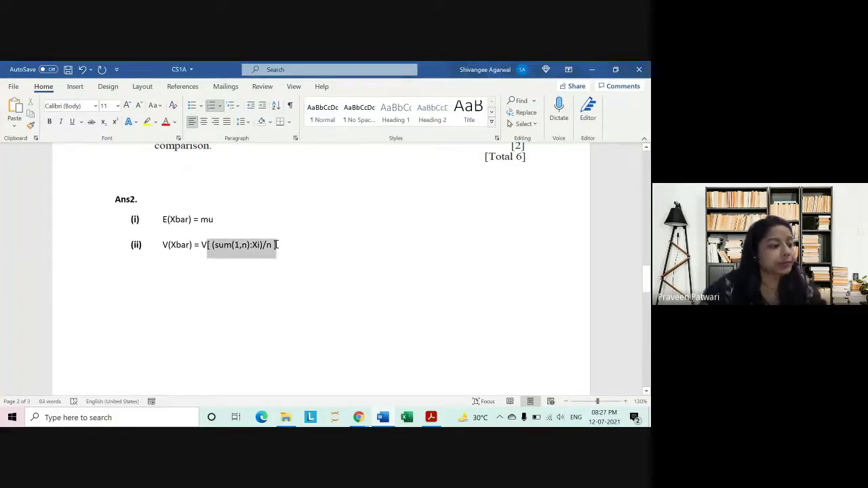
# Return to the end of the V[ (sum(1,n):Xi)/n ] line, ready to append an equals sign
pyautogui.click(346, 253)
pyautogui.write('=')
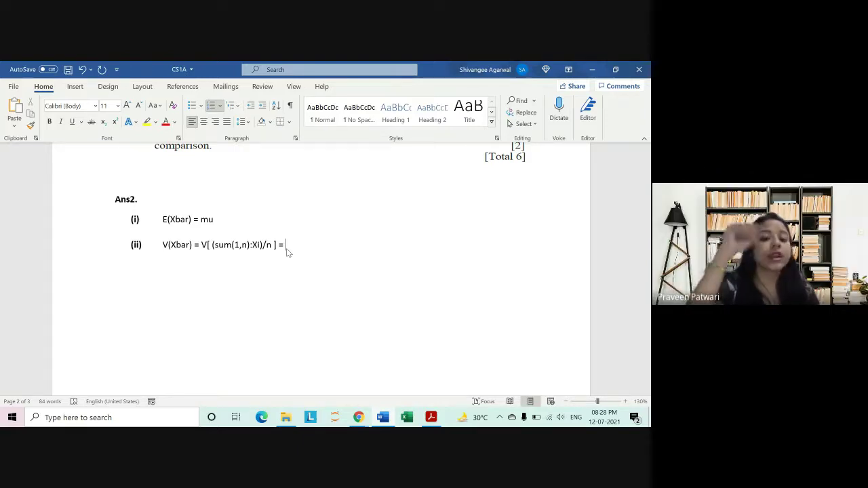
pyautogui.scroll(5, 367, 217)
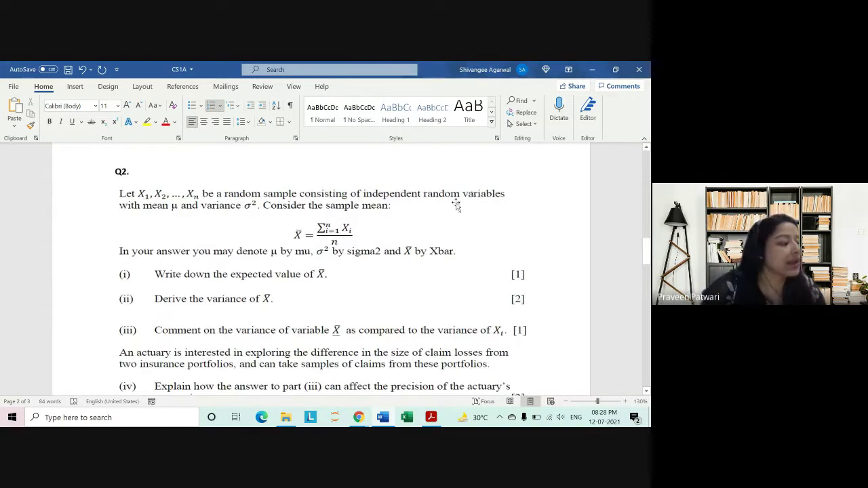
pyautogui.scroll(-5, 398, 249)
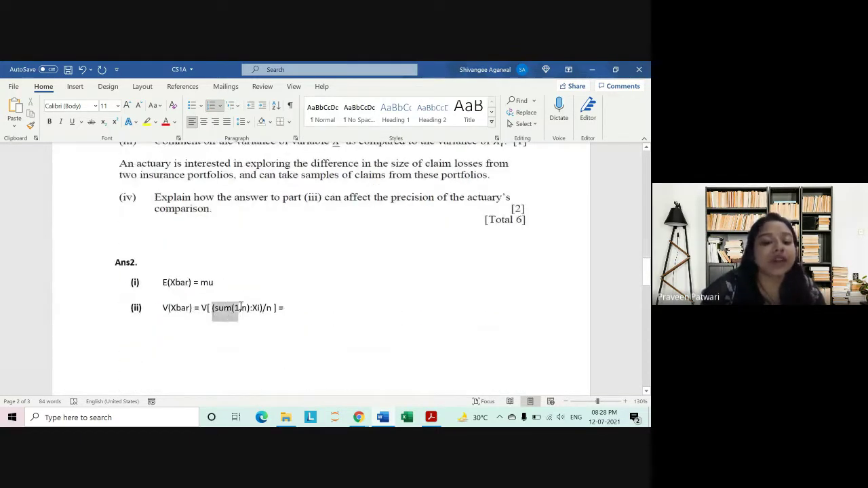
pyautogui.moveTo(212, 308); pyautogui.dragTo(247, 308)
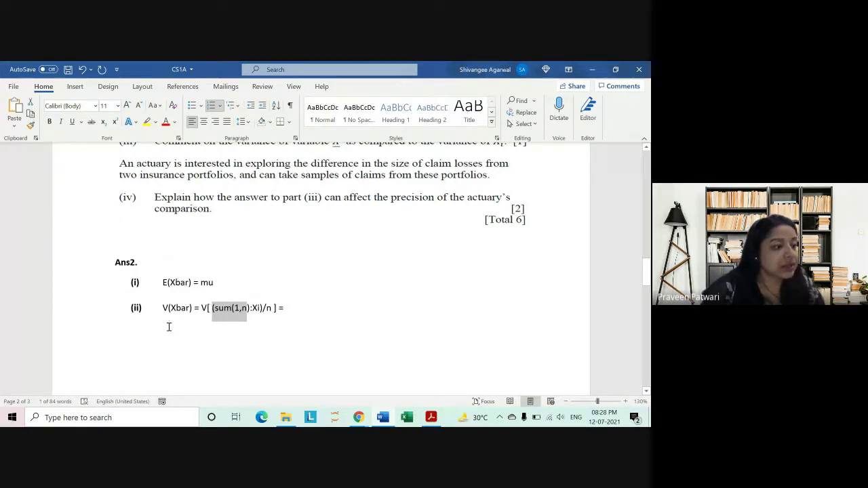
pyautogui.click(296, 304)
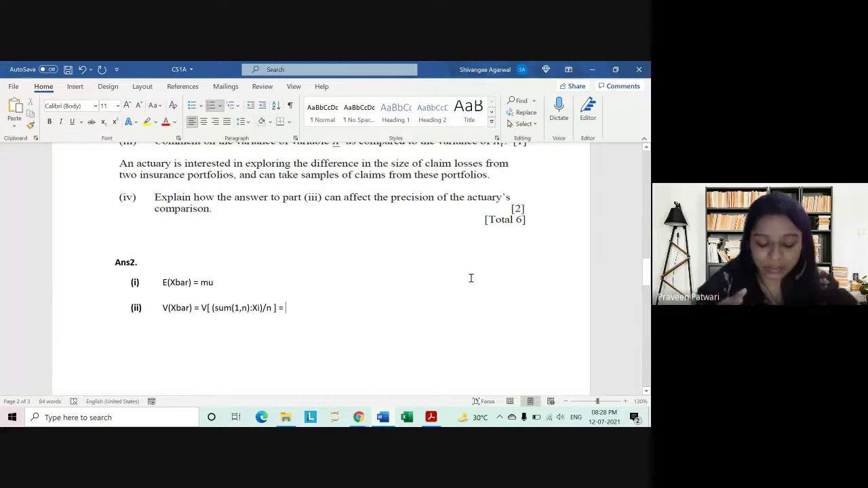
# Continue the (ii) line with [sum(1,n):V(Xi)]/n^2
pyautogui.write('sum')
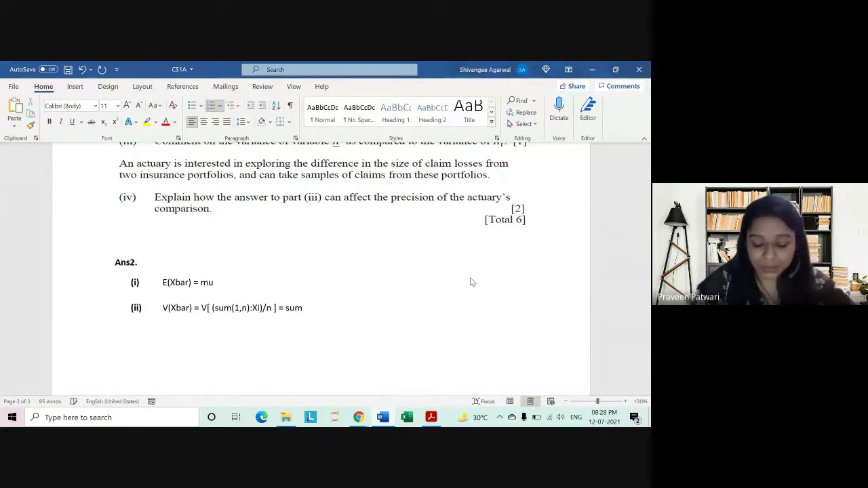
pyautogui.write('(')
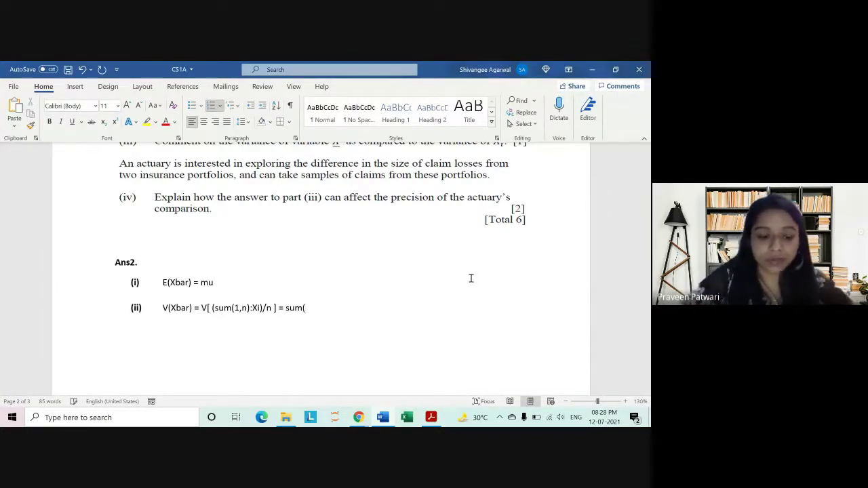
pyautogui.write('1,n)')
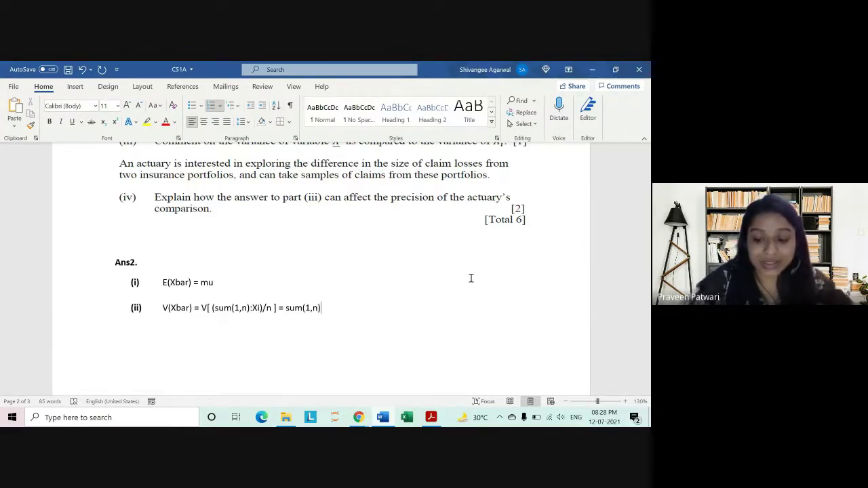
pyautogui.write(':')
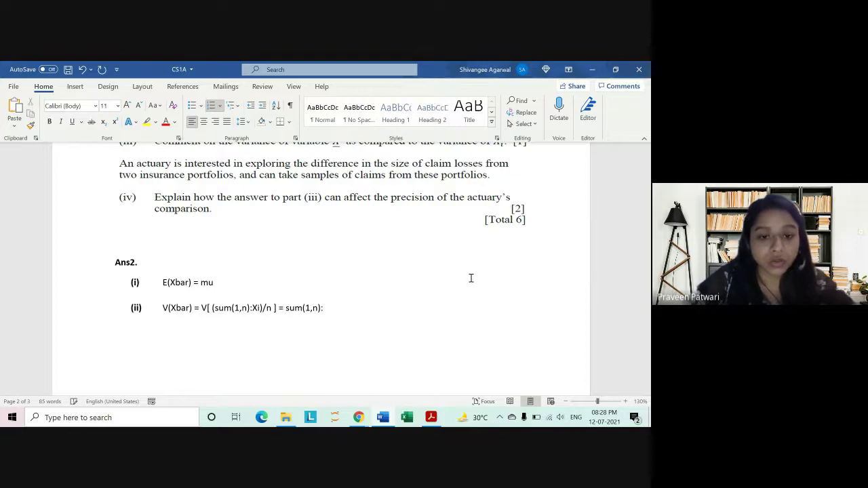
pyautogui.write('V')
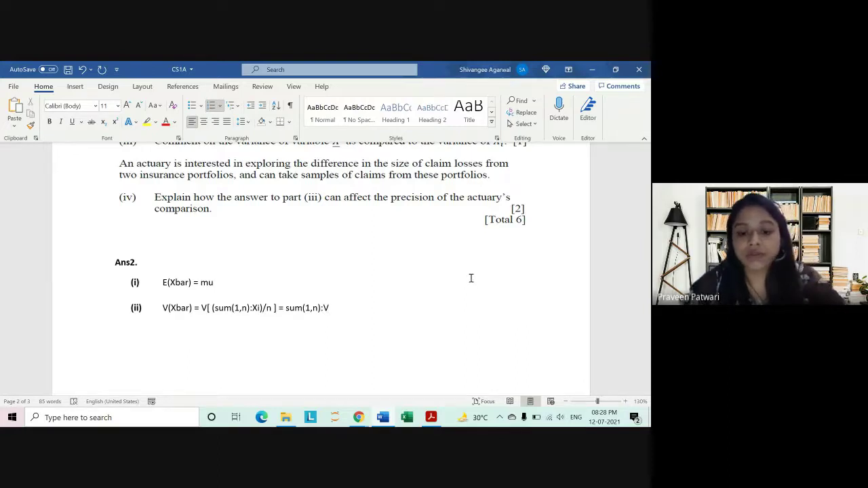
pyautogui.write('(X')
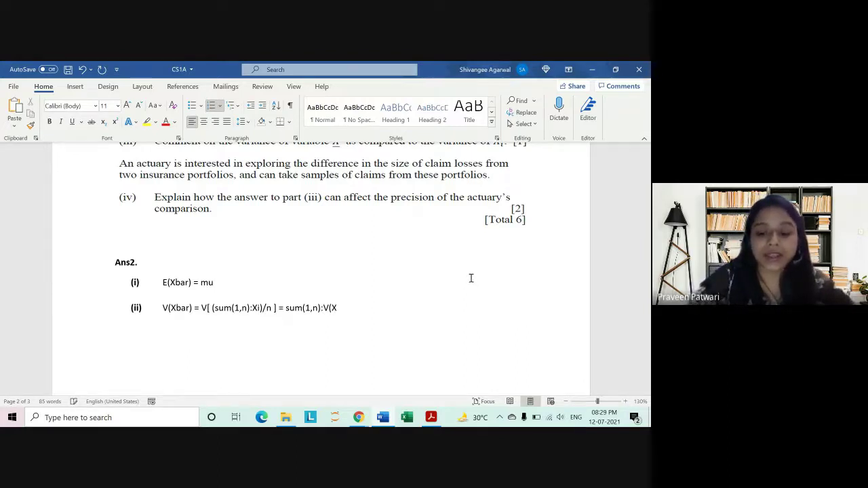
pyautogui.write('i)')
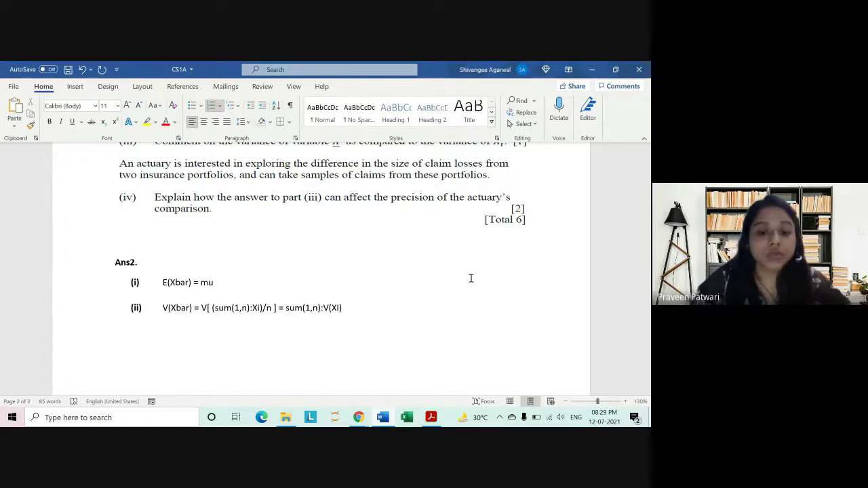
pyautogui.write('/')
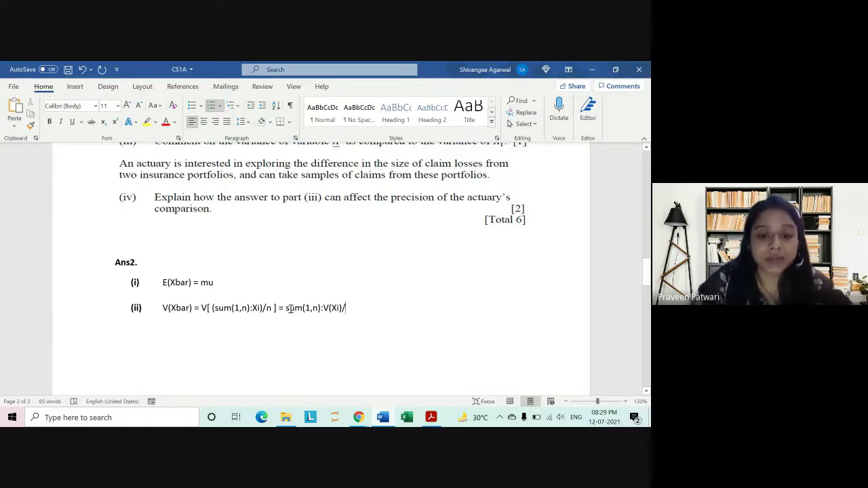
pyautogui.click(286, 308)
pyautogui.write('[')
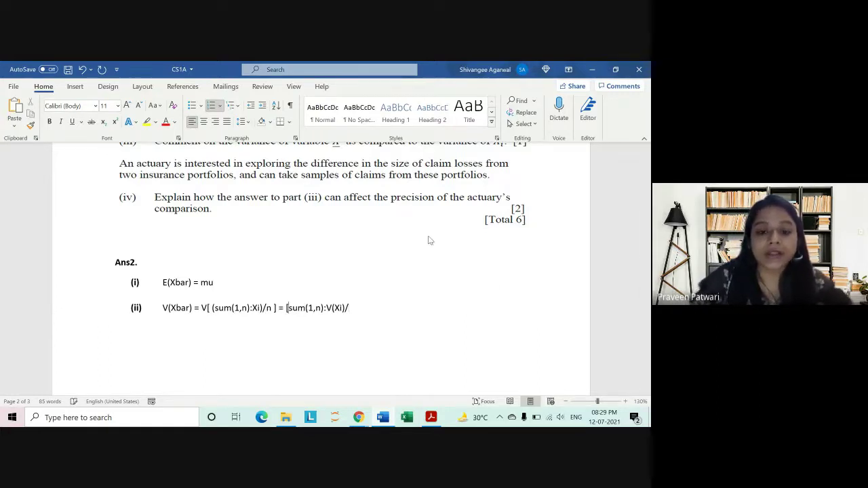
pyautogui.press('Right')
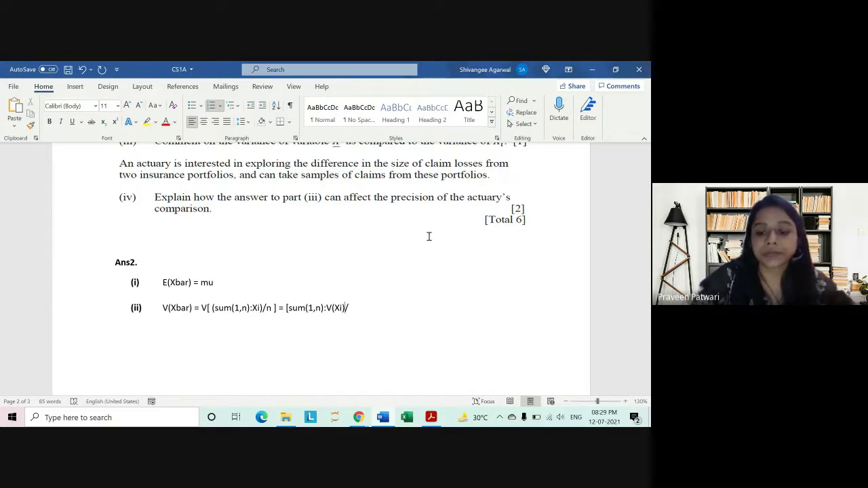
pyautogui.write(']/n')
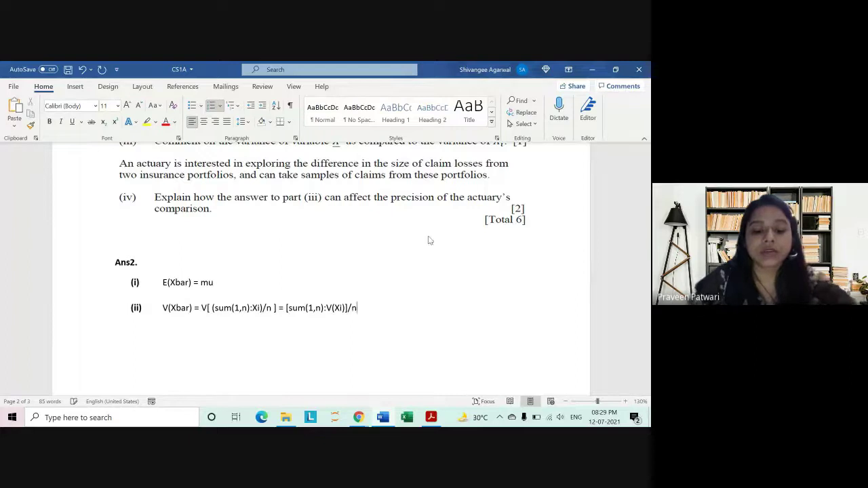
pyautogui.write('^2')
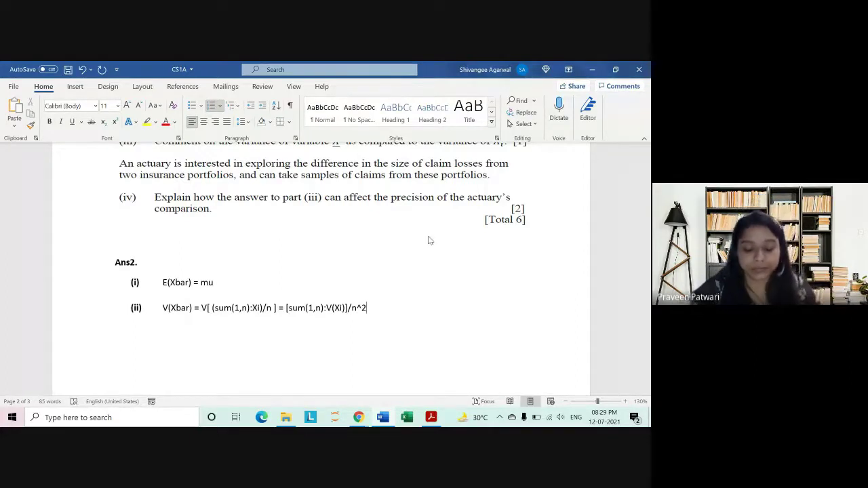
# Add an opening parenthesis after [sum(1,n):V(Xi)]/n^2 to begin a justification note
pyautogui.scroll(-3, 430, 242)
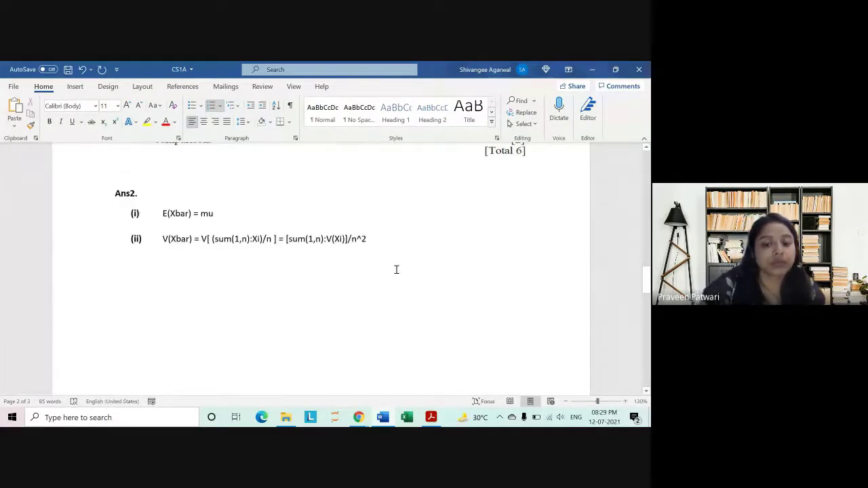
pyautogui.moveTo(287, 213); pyautogui.dragTo(352, 214)
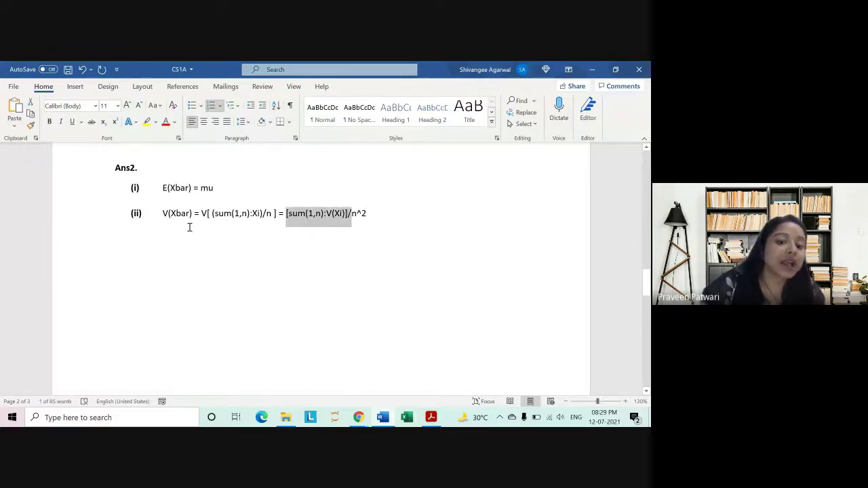
pyautogui.click(286, 213)
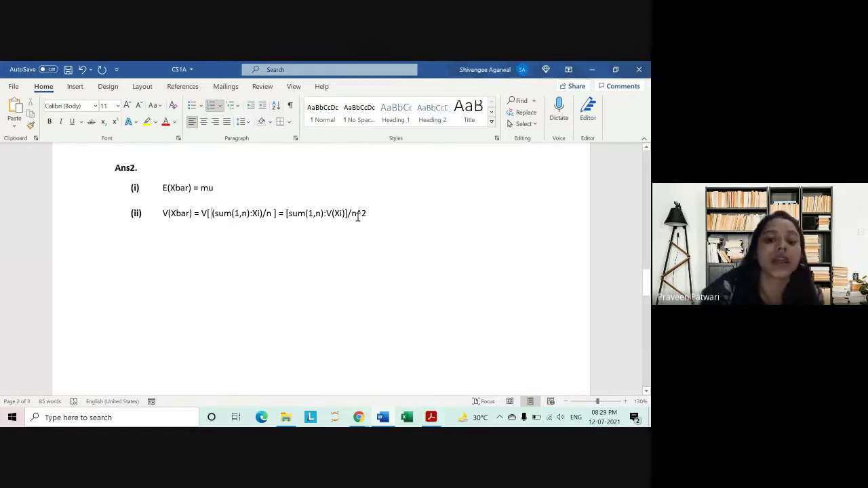
pyautogui.moveTo(293, 215); pyautogui.dragTo(326, 212)
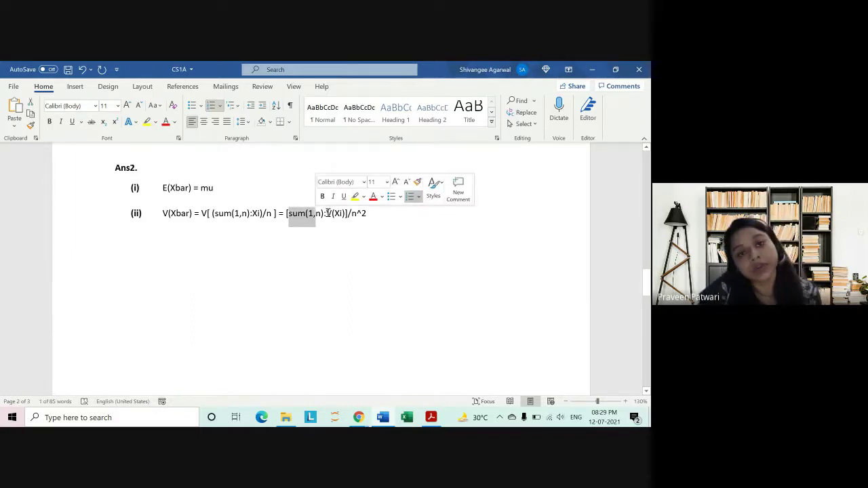
pyautogui.moveTo(327, 214); pyautogui.dragTo(342, 214)
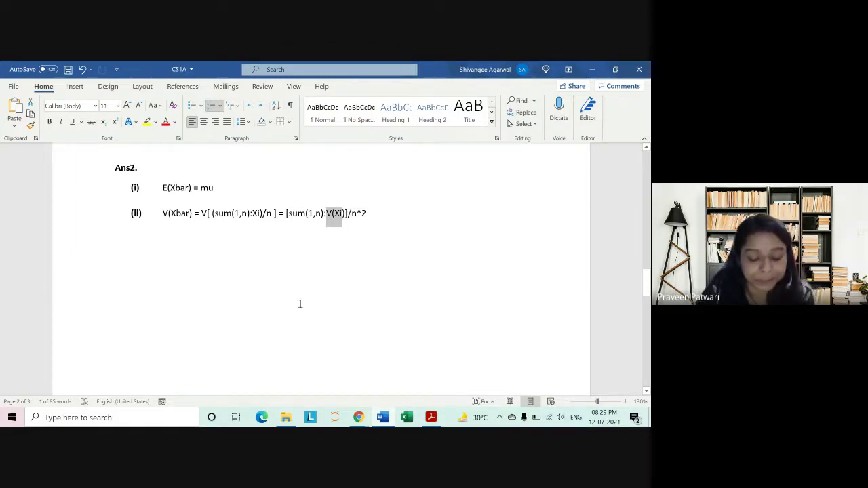
pyautogui.click(380, 220)
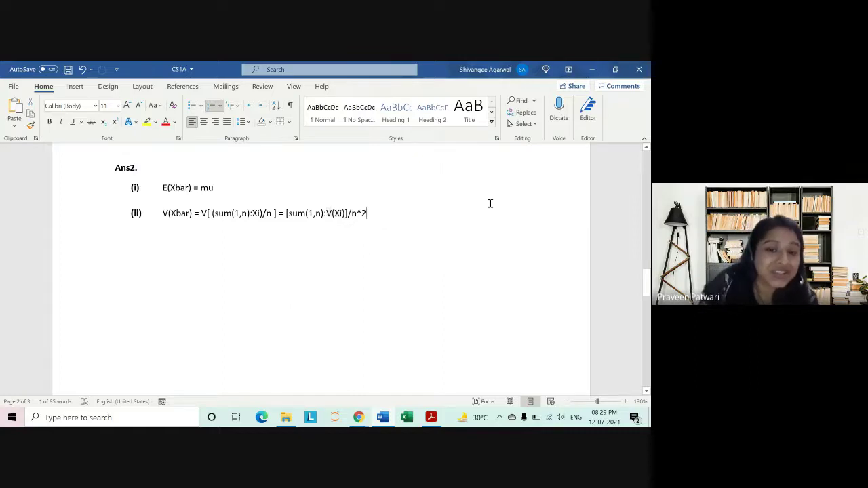
pyautogui.write('(')
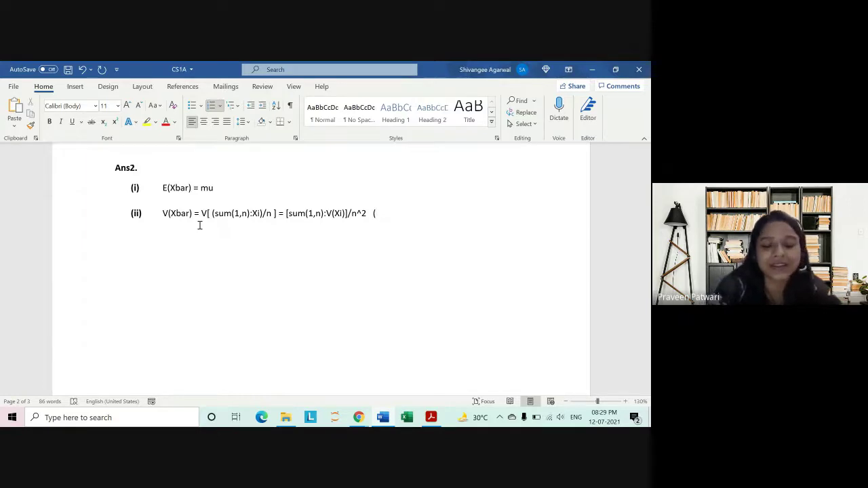
# Finish the note as (Xi's are independent) and add an unnumbered line beneath it
pyautogui.write('Xi’s')
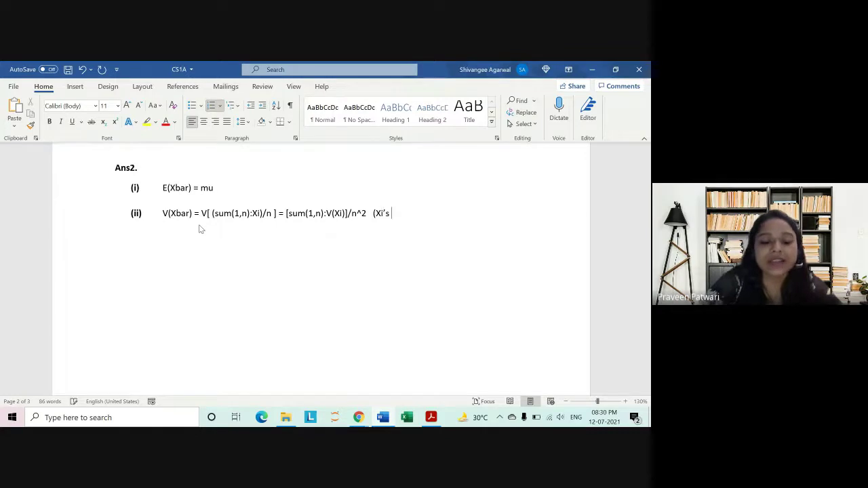
pyautogui.write(' are independe')
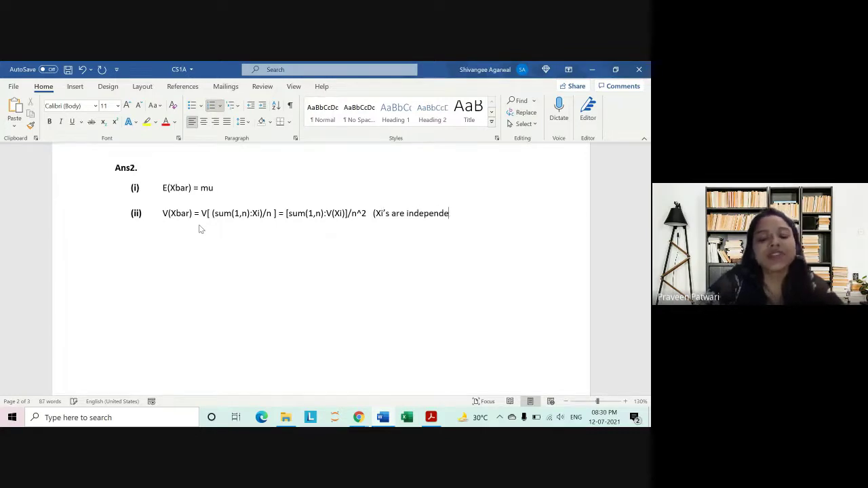
pyautogui.write('nt)')
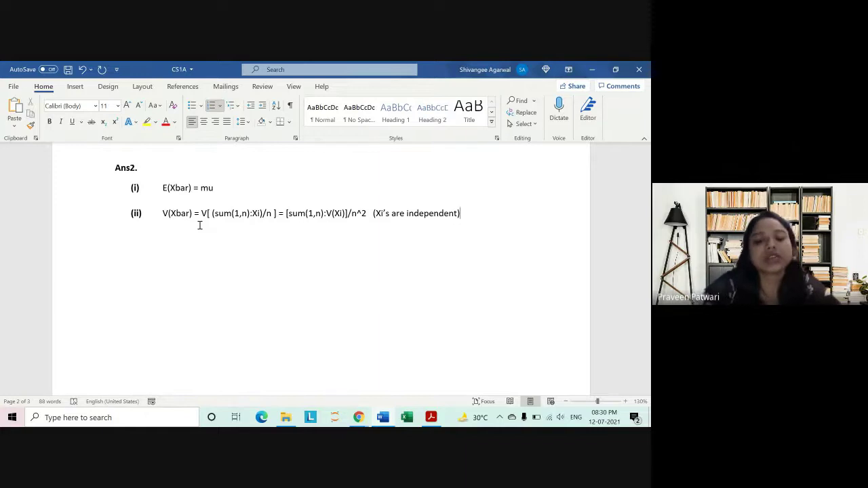
pyautogui.press('Return')
pyautogui.press('BackSpace')
pyautogui.press('BackSpace')
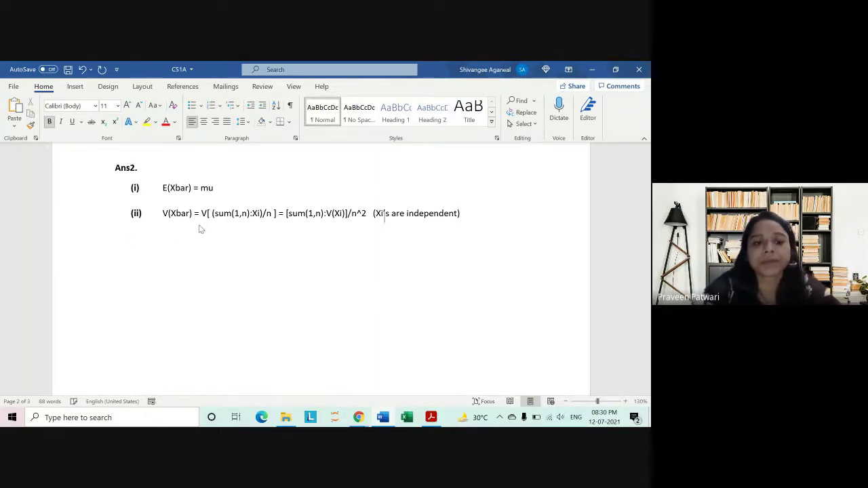
pyautogui.press('BackSpace')
pyautogui.press('Return')
pyautogui.press('BackSpace')
pyautogui.press('BackSpace')
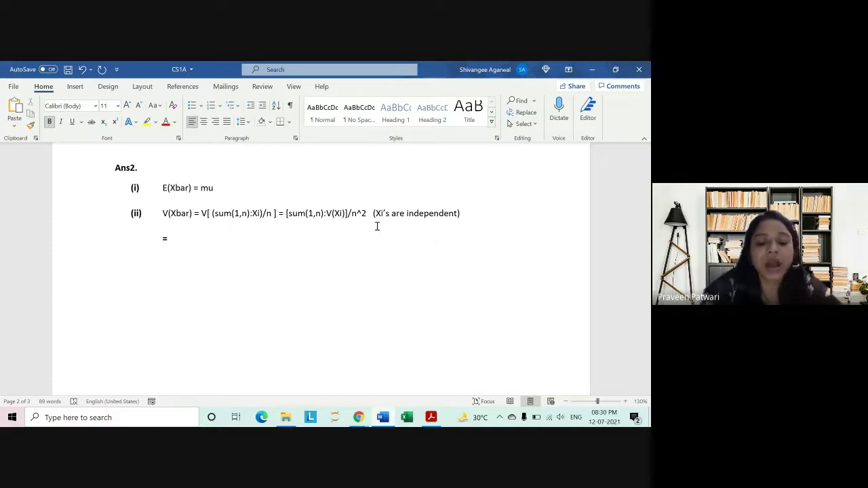
# Write =n*sigma2/n^2 and =sigma2/n under the variance line, removing the blank line between
pyautogui.write('*')
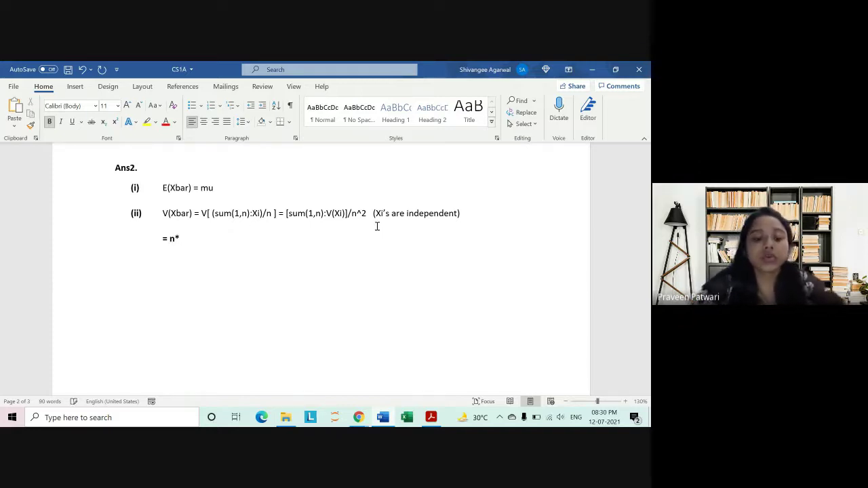
pyautogui.press('BackSpace')
pyautogui.press('BackSpace')
pyautogui.press('BackSpace')
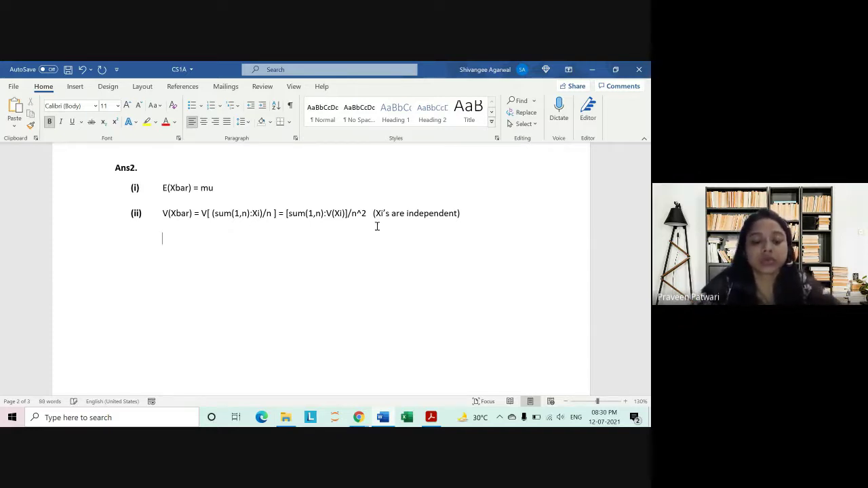
pyautogui.write('=n')
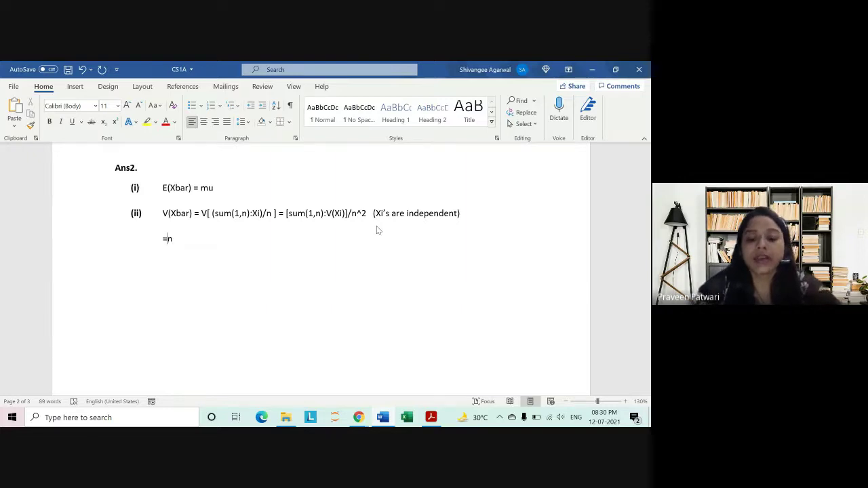
pyautogui.write('*')
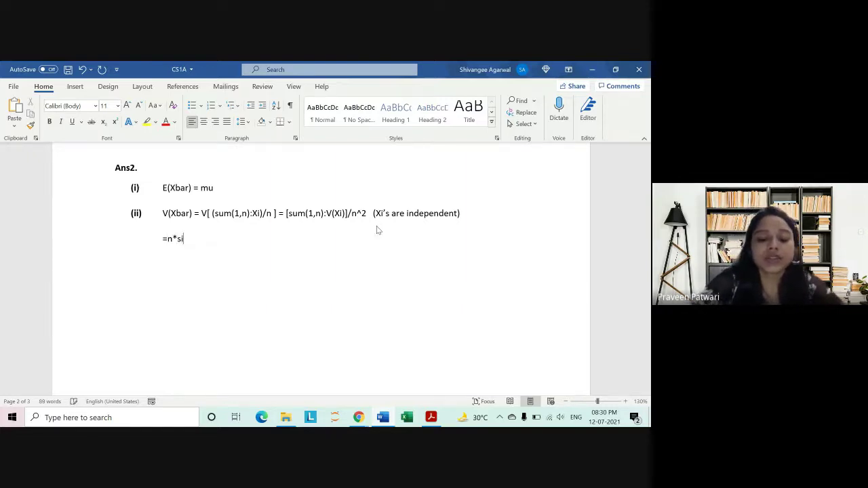
pyautogui.write('gma2')
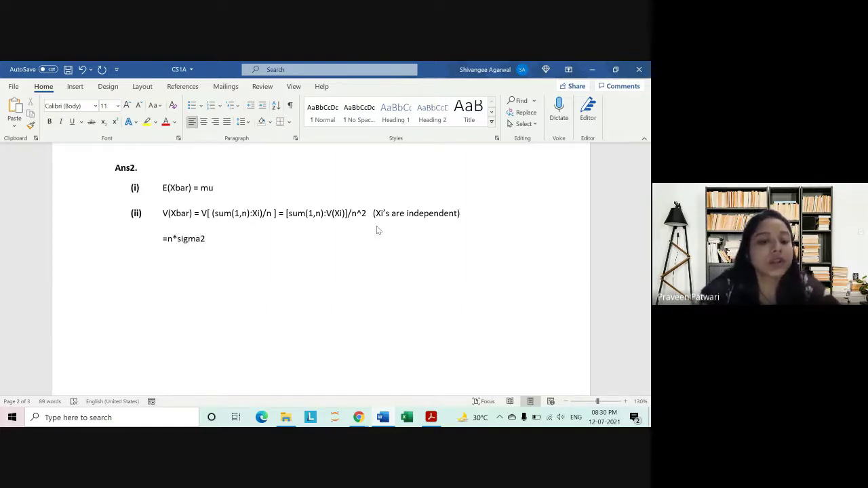
pyautogui.press('BackSpace')
pyautogui.write('^2')
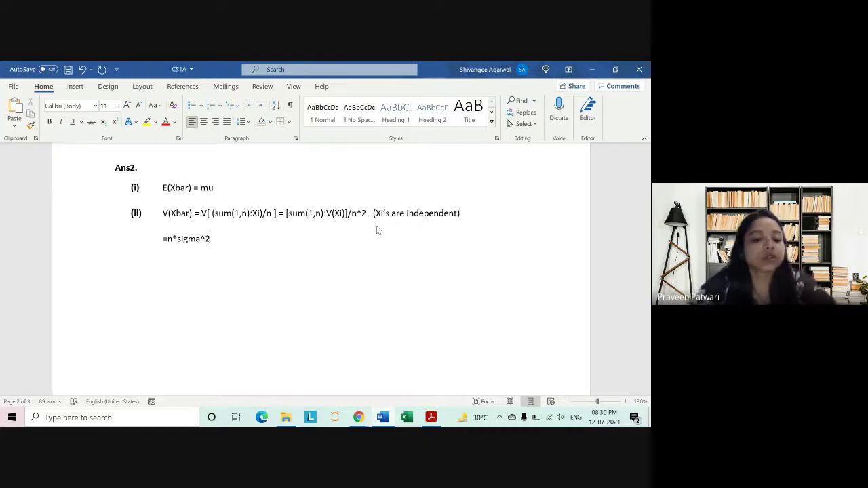
pyautogui.press('BackSpace')
pyautogui.press('BackSpace')
pyautogui.write('2')
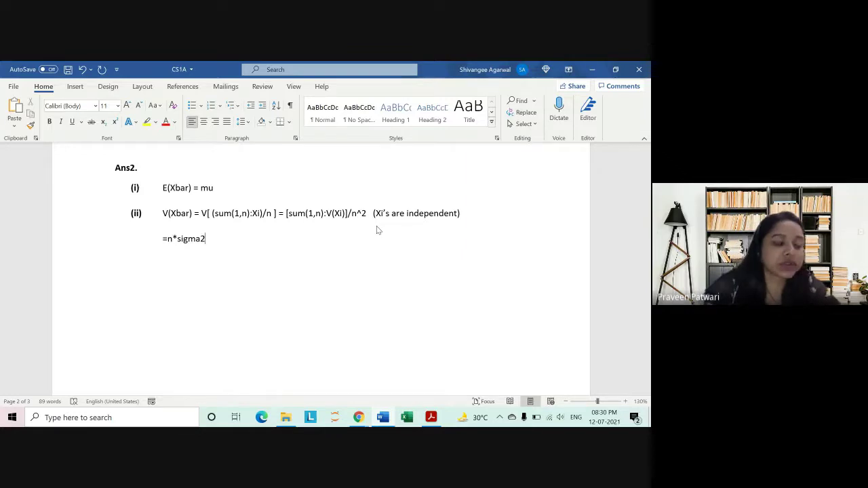
pyautogui.write('/')
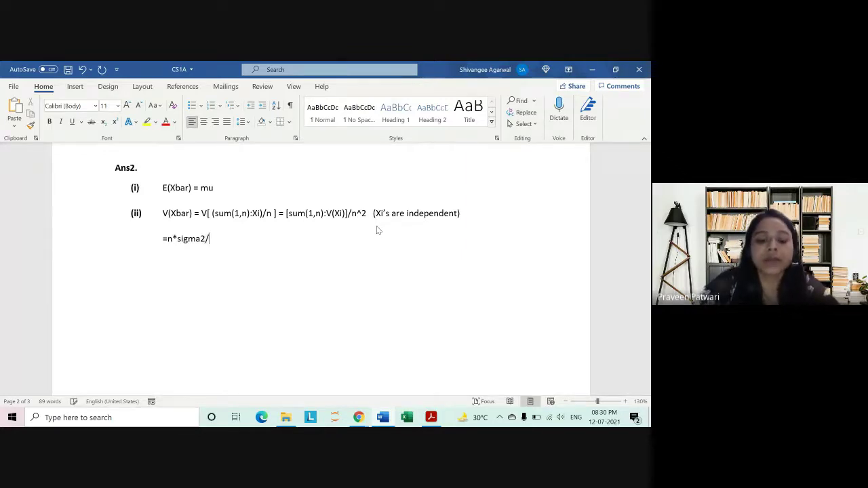
pyautogui.write('n^2')
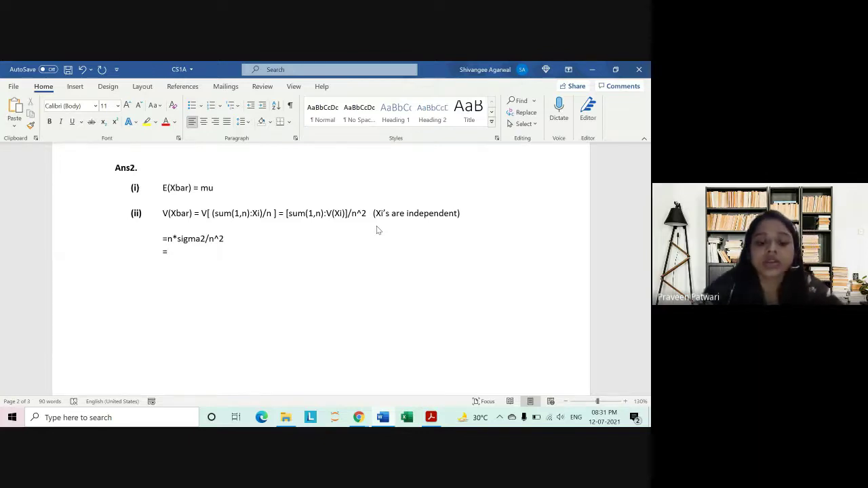
pyautogui.write('=si')
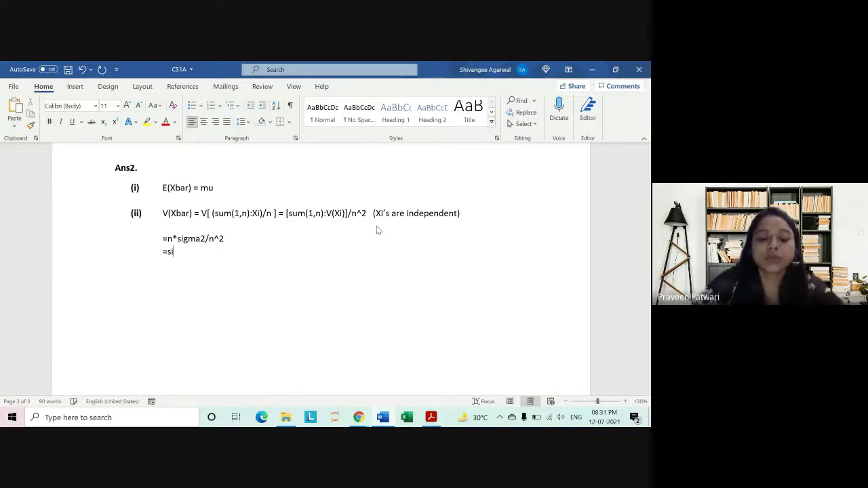
pyautogui.write('gma2/')
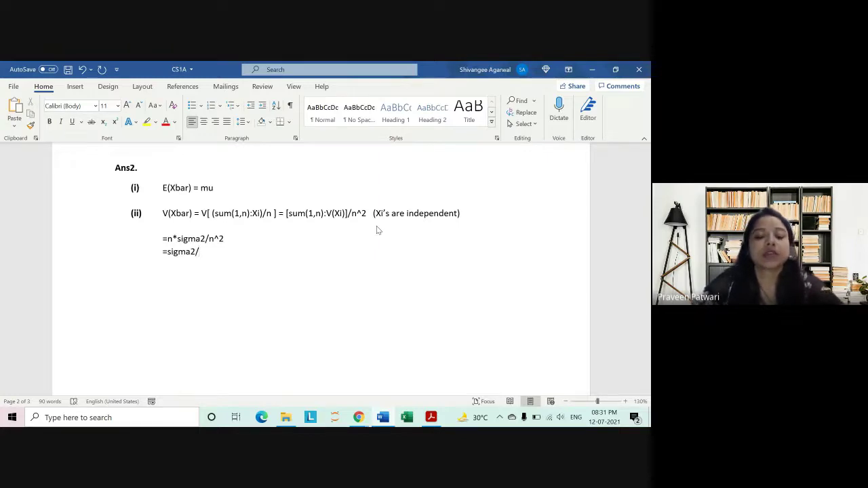
pyautogui.write('n')
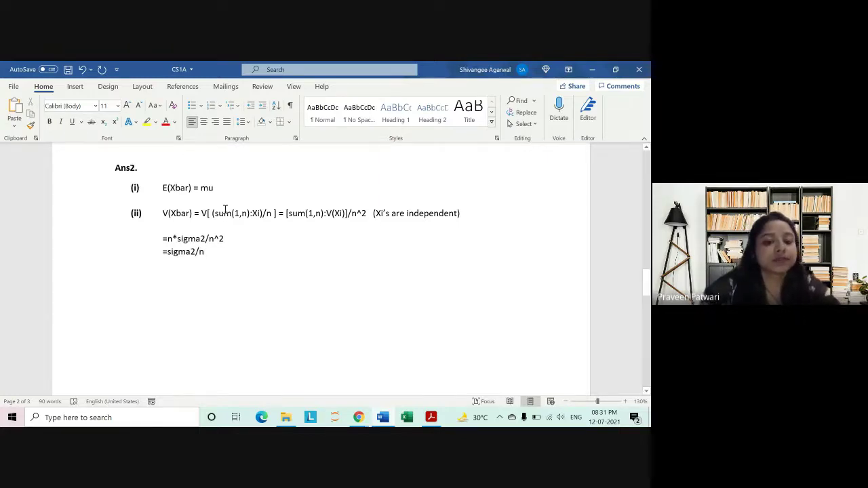
pyautogui.click(204, 226)
pyautogui.press('BackSpace')
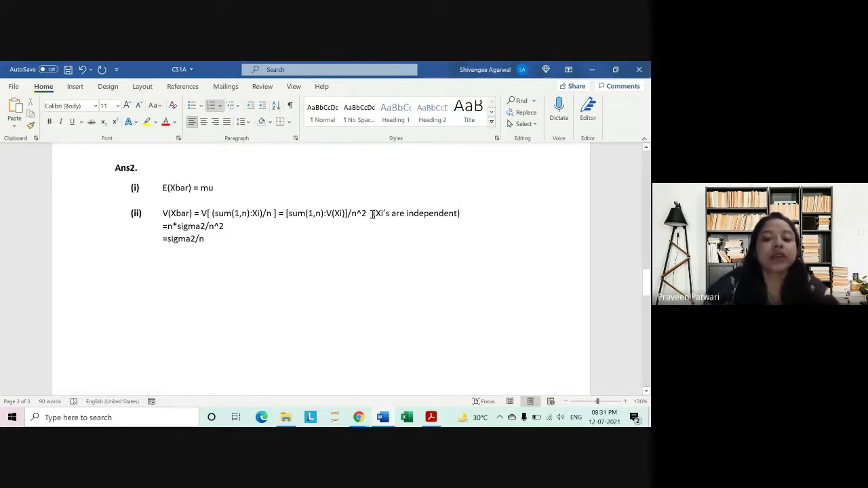
# Add a bold (iii) label on a new line below the =sigma2/n result
pyautogui.moveTo(367, 215); pyautogui.dragTo(504, 210)
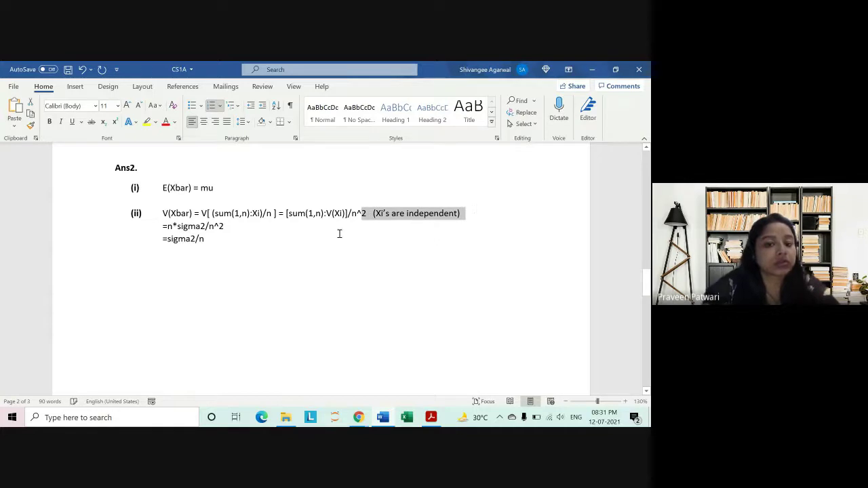
pyautogui.moveTo(278, 214); pyautogui.dragTo(368, 214)
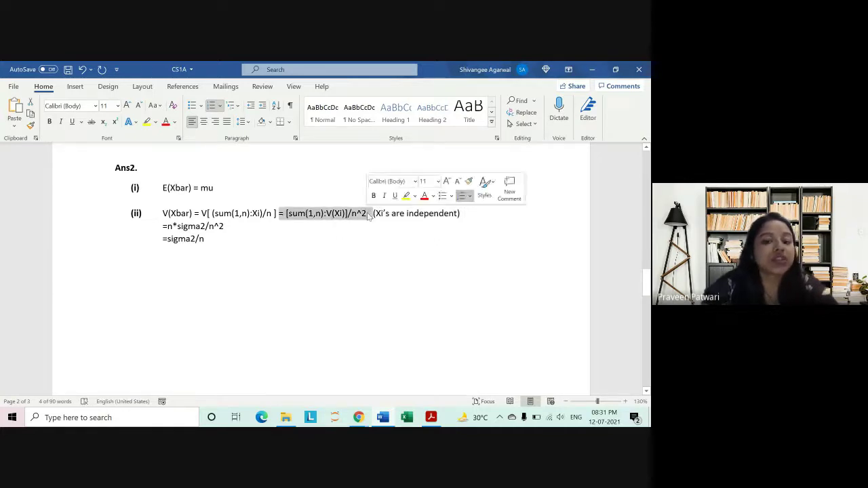
pyautogui.click(316, 252)
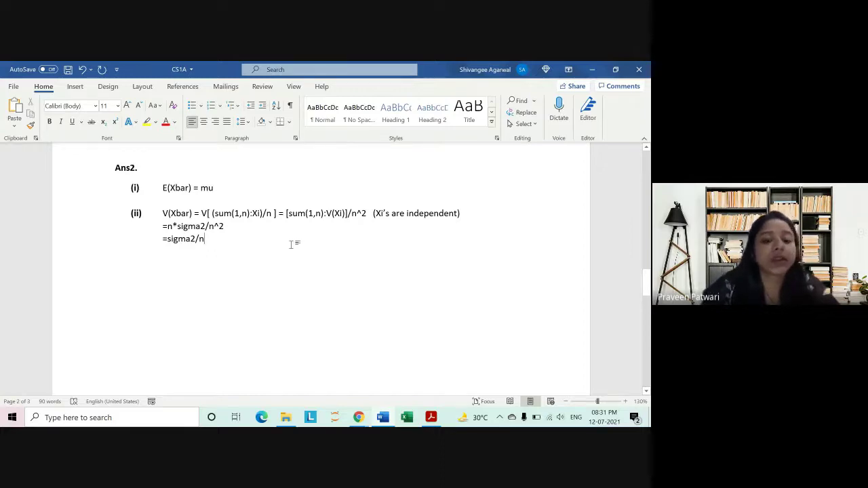
pyautogui.press('Return')
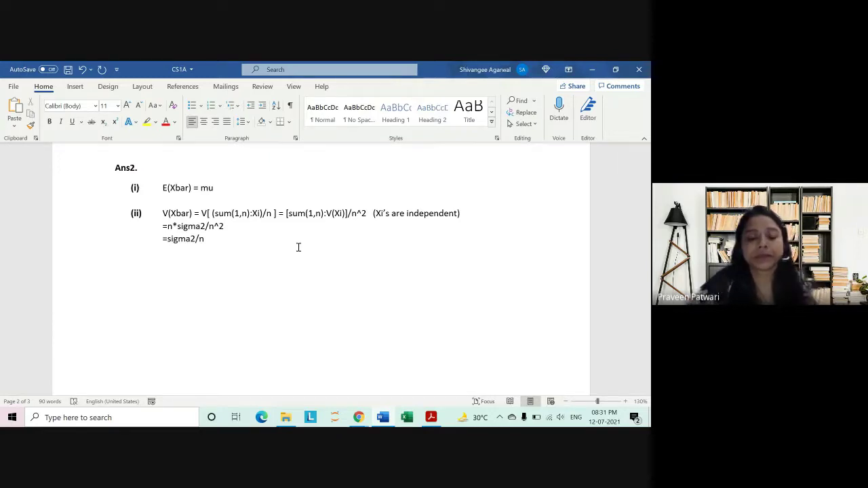
pyautogui.hotkey('ctrl', 'b')
pyautogui.write('(iii)')
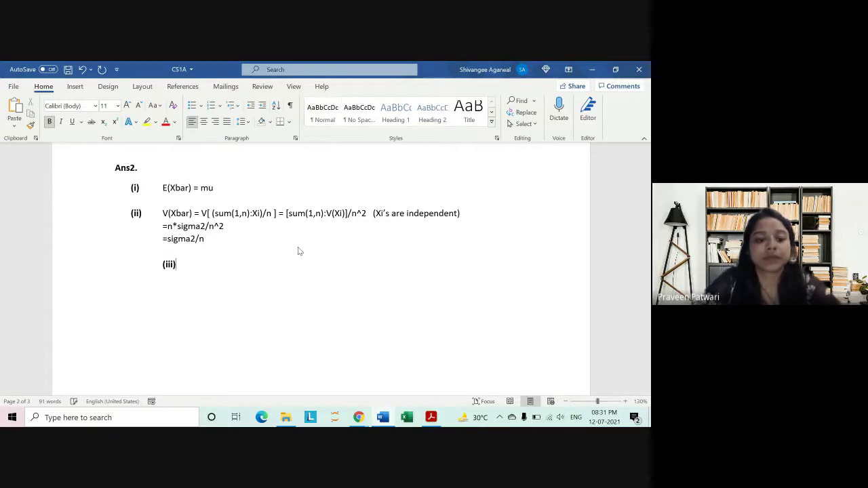
pyautogui.press('BackSpace')
pyautogui.press('BackSpace')
pyautogui.press('BackSpace')
pyautogui.press('BackSpace')
pyautogui.press('BackSpace')
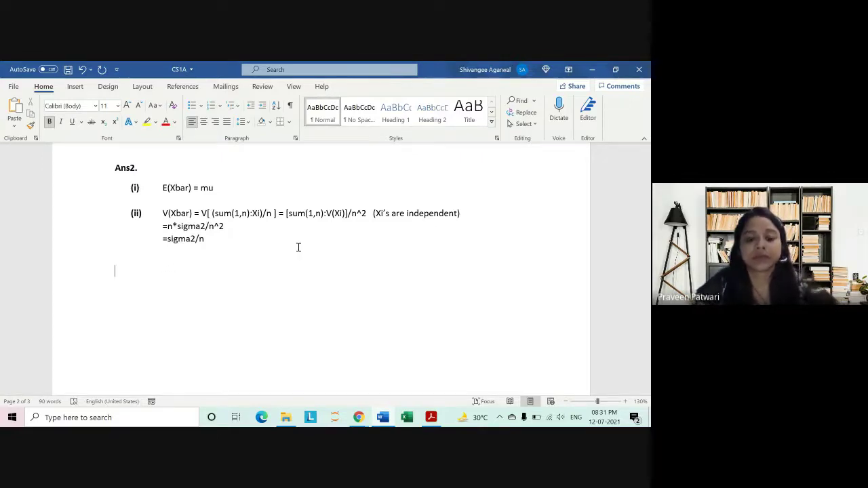
pyautogui.write('(iii)')
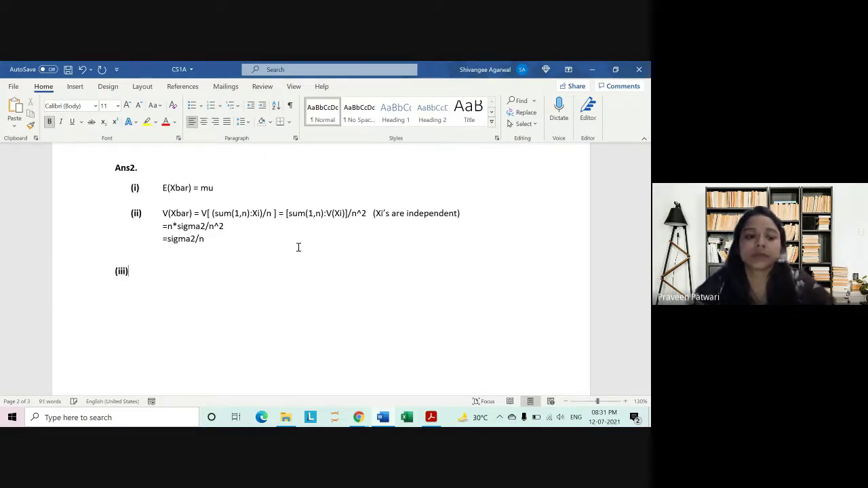
pyautogui.scroll(2, 262, 249)
pyautogui.scroll(4, 264, 252)
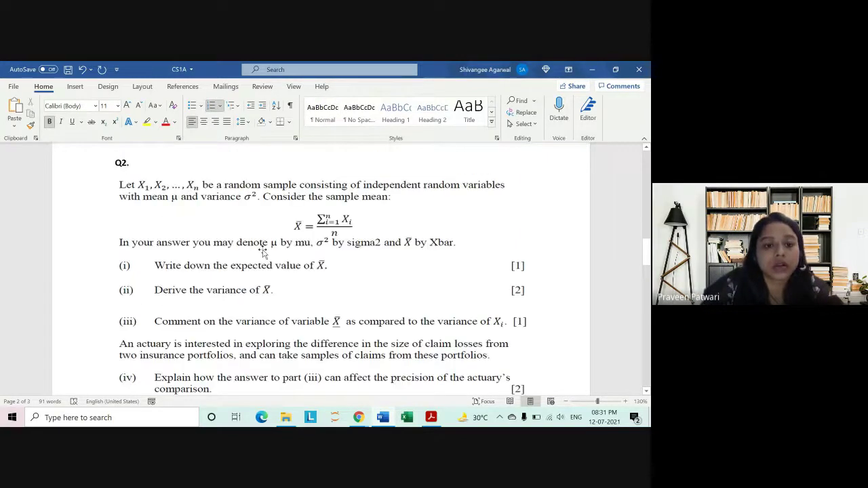
pyautogui.scroll(-1, 263, 252)
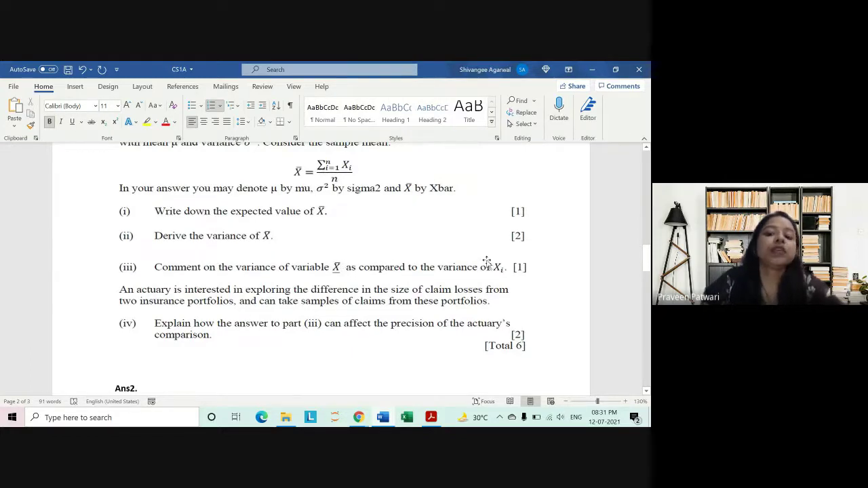
pyautogui.scroll(1, 506, 257)
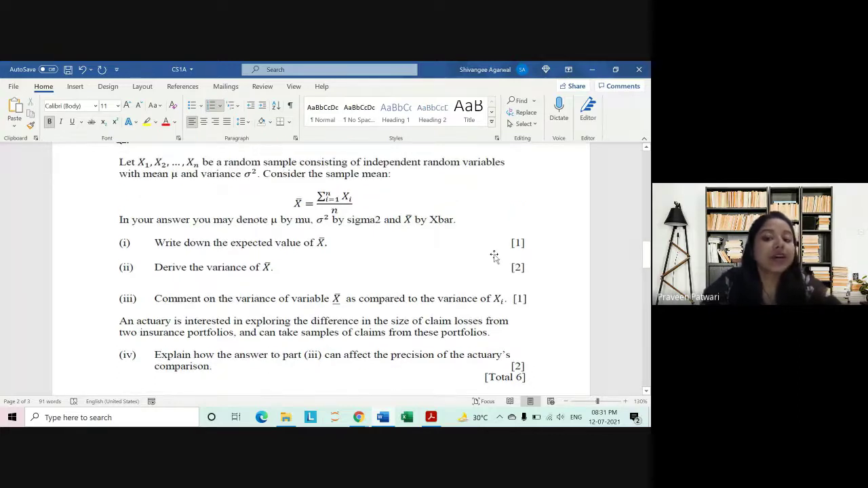
pyautogui.scroll(1, 485, 253)
pyautogui.scroll(-1, 484, 253)
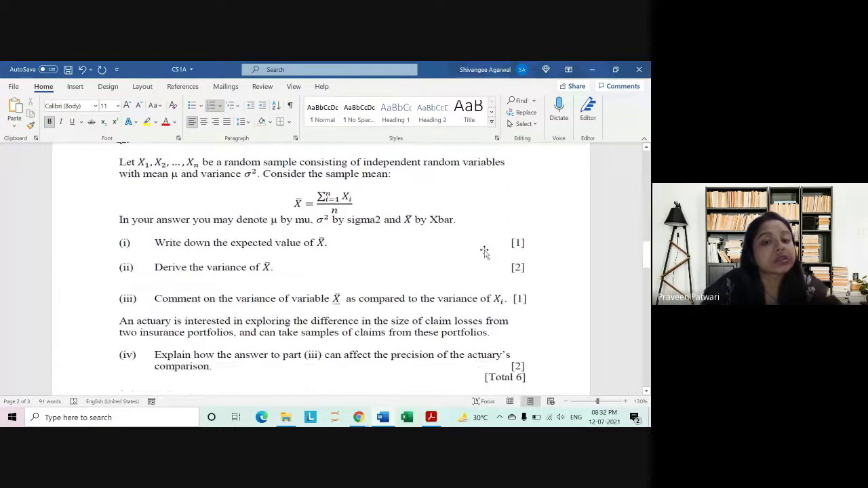
pyautogui.scroll(-1, 484, 252)
pyautogui.scroll(-3, 485, 252)
pyautogui.scroll(2, 484, 253)
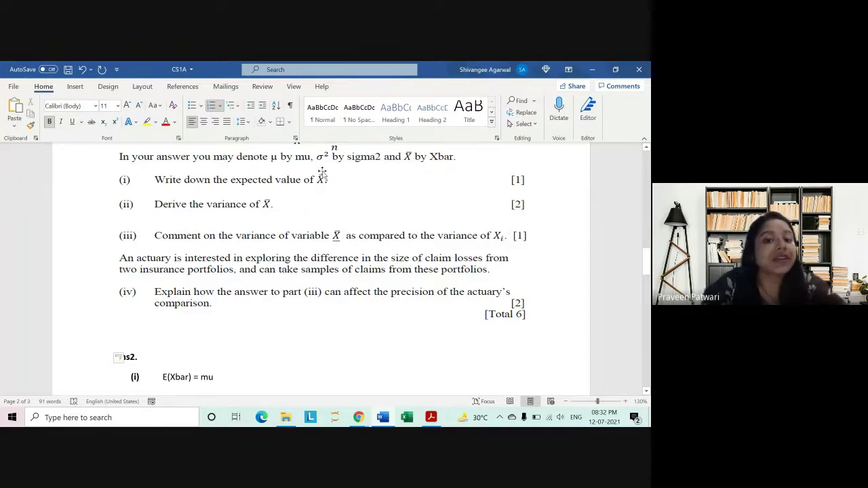
pyautogui.scroll(1, 323, 175)
pyautogui.scroll(-1, 332, 221)
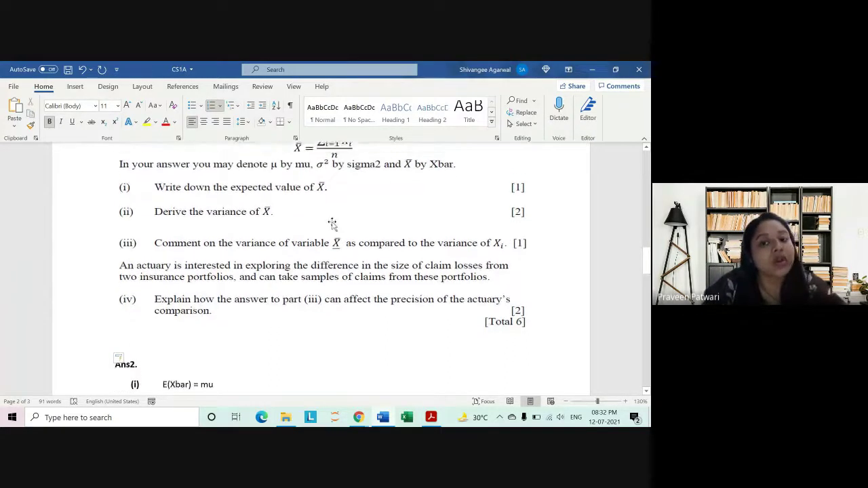
pyautogui.scroll(-2, 326, 225)
pyautogui.scroll(-6, 219, 273)
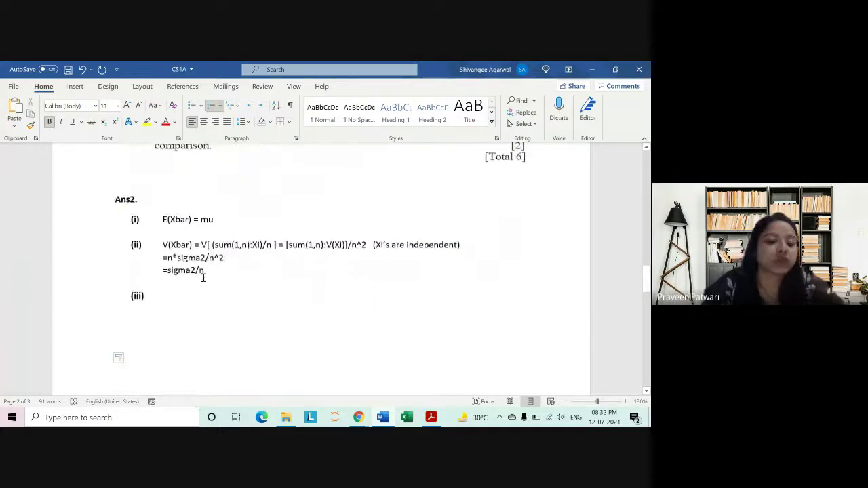
pyautogui.scroll(2, 244, 268)
pyautogui.scroll(6, 274, 262)
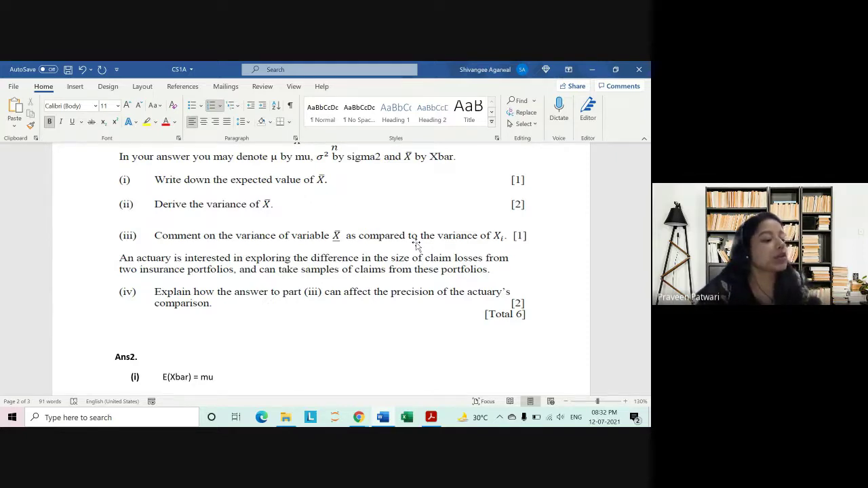
# Select V(Xbar) on the part (ii) line to copy it for part (iii)
pyautogui.scroll(-3, 414, 248)
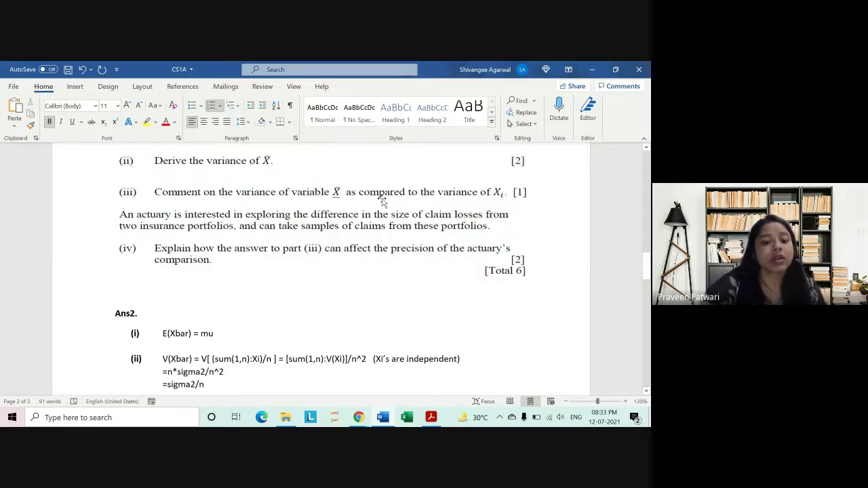
pyautogui.moveTo(164, 276); pyautogui.dragTo(193, 277)
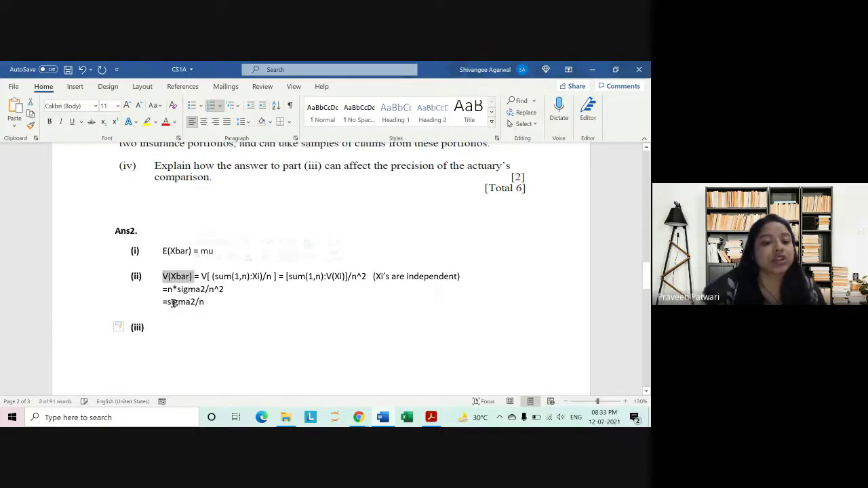
pyautogui.moveTo(166, 302); pyautogui.dragTo(197, 302)
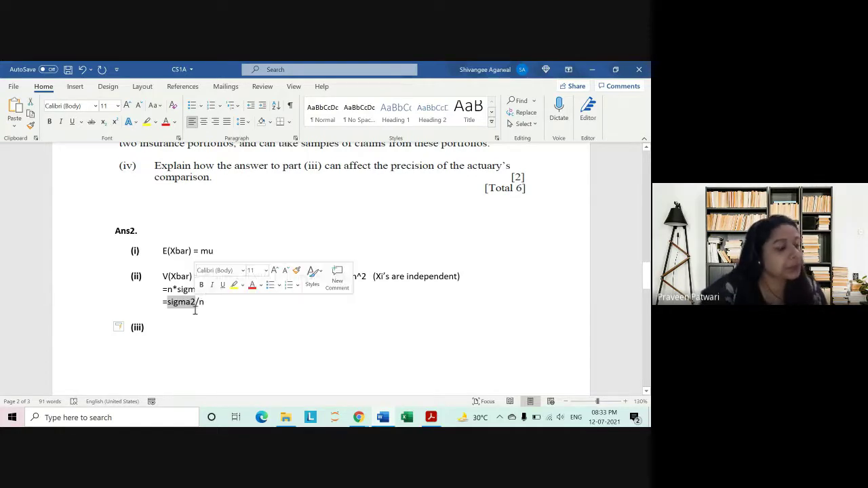
pyautogui.click(193, 327)
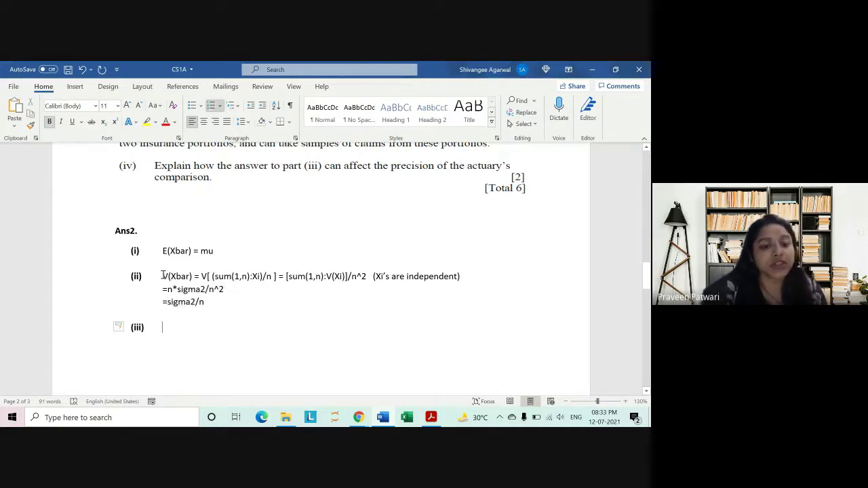
pyautogui.moveTo(163, 276); pyautogui.dragTo(194, 276)
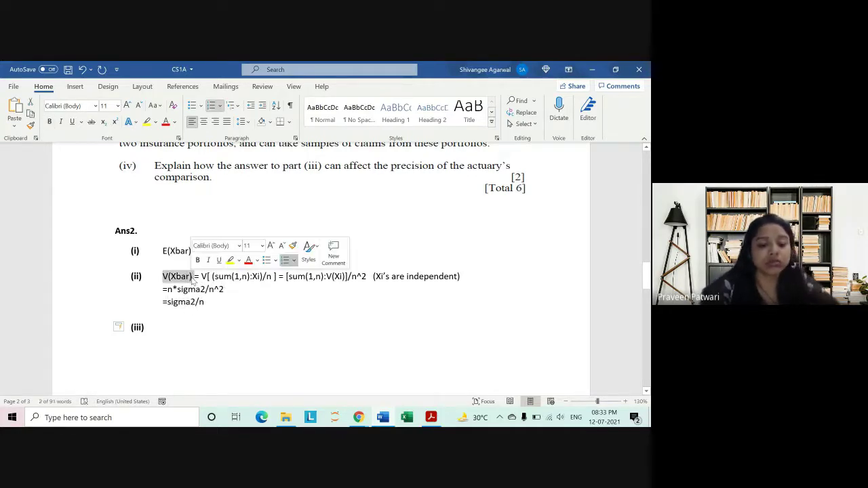
# Answer part (iii) with V(Xbar) = V(Xi)/n, as V(Xi) is sigma2, and drop the auto (iv) numbering
pyautogui.hotkey('ctrl', 'c')
pyautogui.click(180, 327)
pyautogui.hotkey('ctrl', 'v')
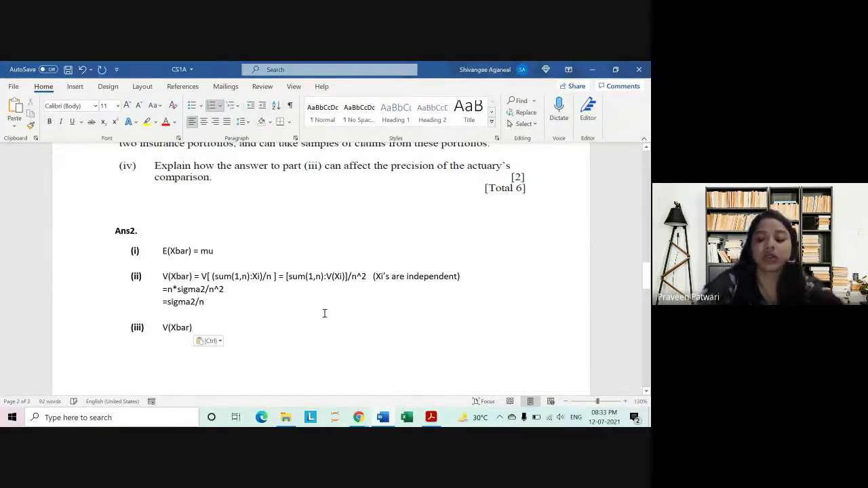
pyautogui.write(' = ')
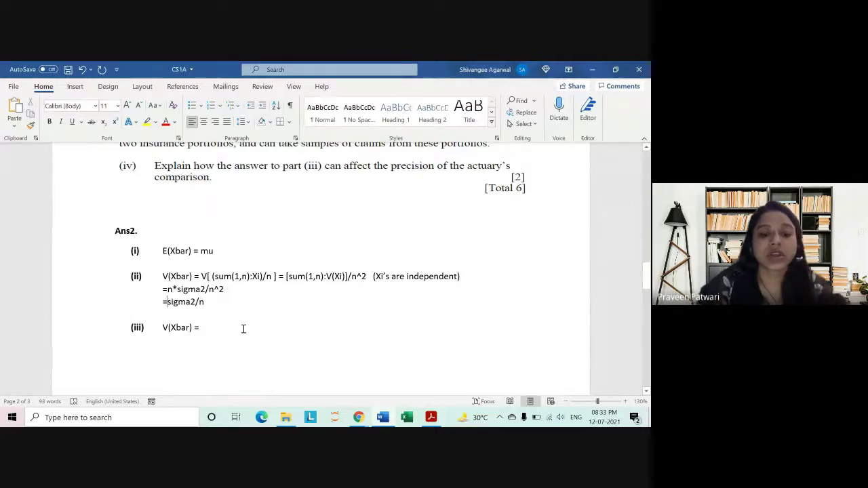
pyautogui.write('V')
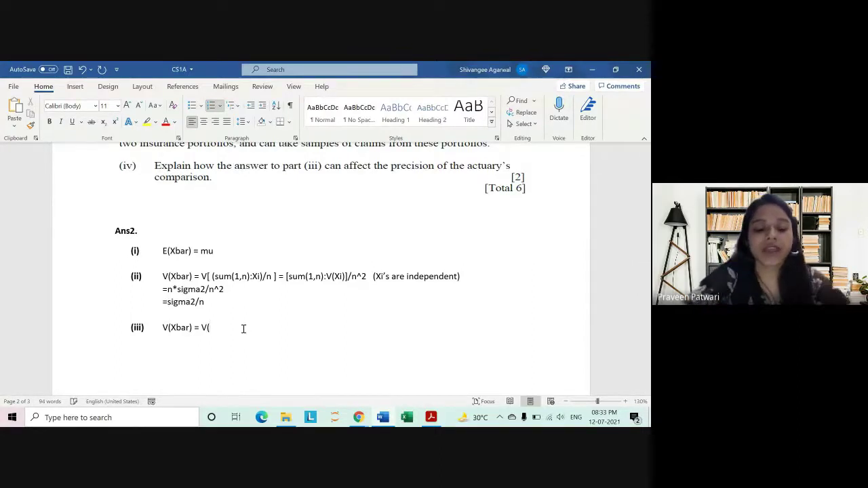
pyautogui.write('(Xi)')
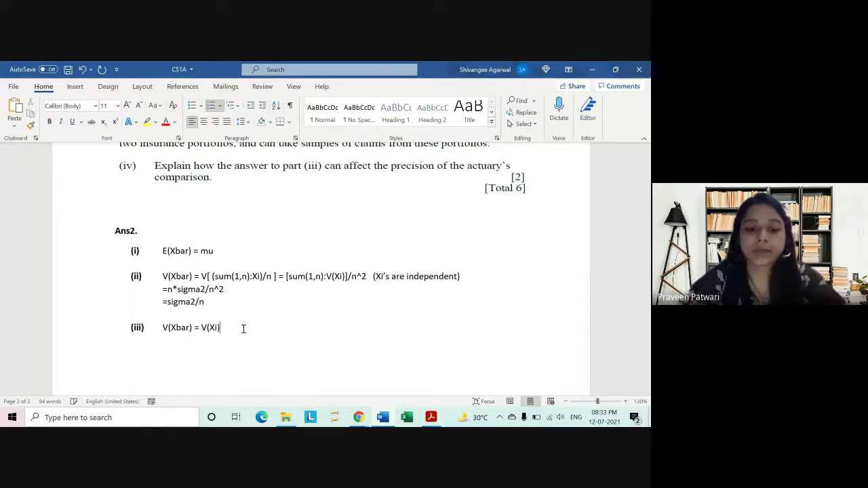
pyautogui.write('/n,')
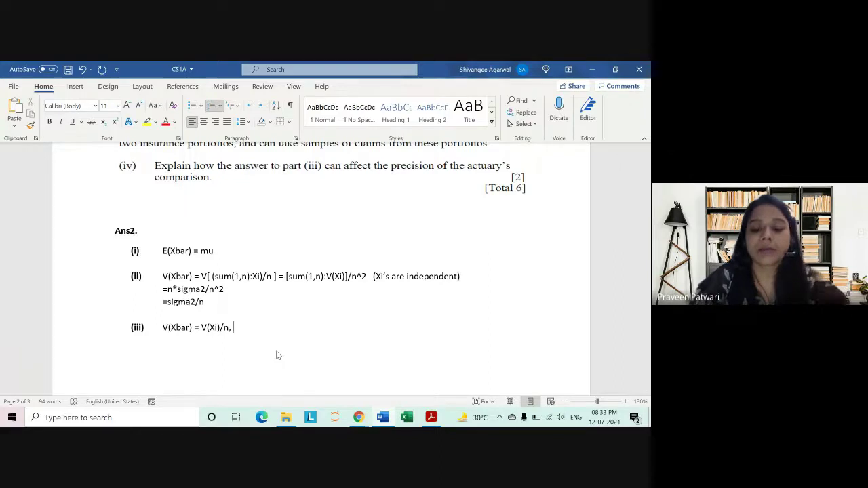
pyautogui.write(' as V(')
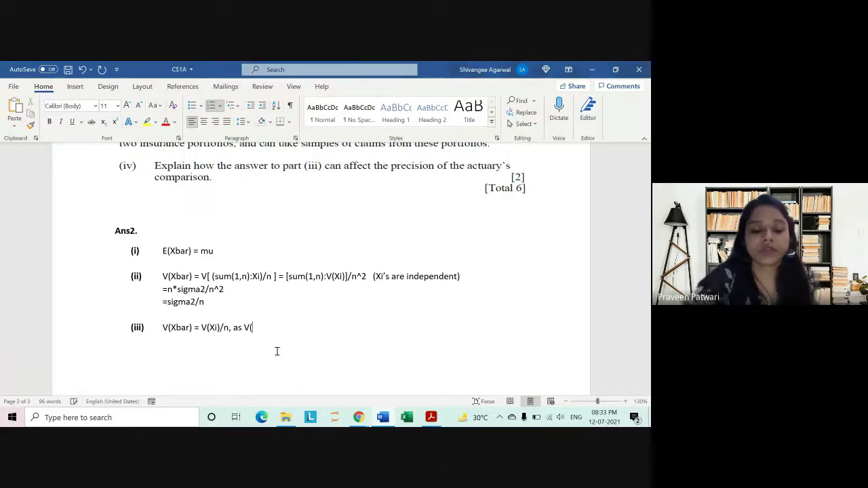
pyautogui.write('Xi)')
pyautogui.write(' i')
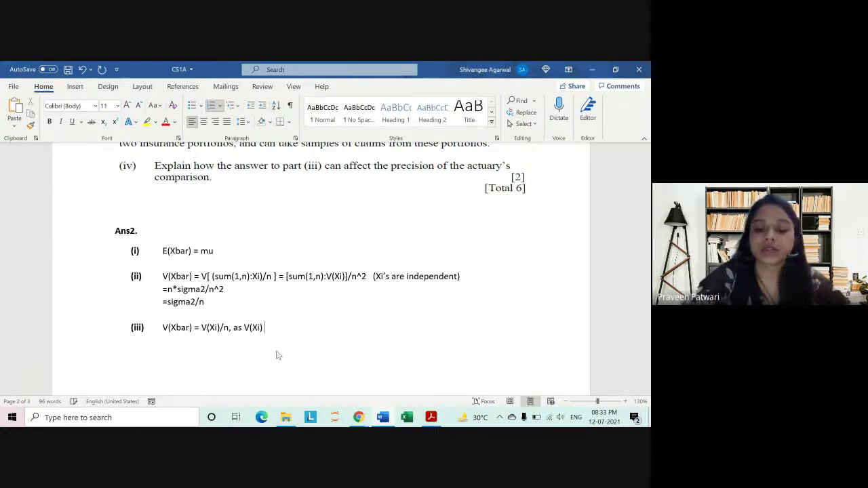
pyautogui.write('s s')
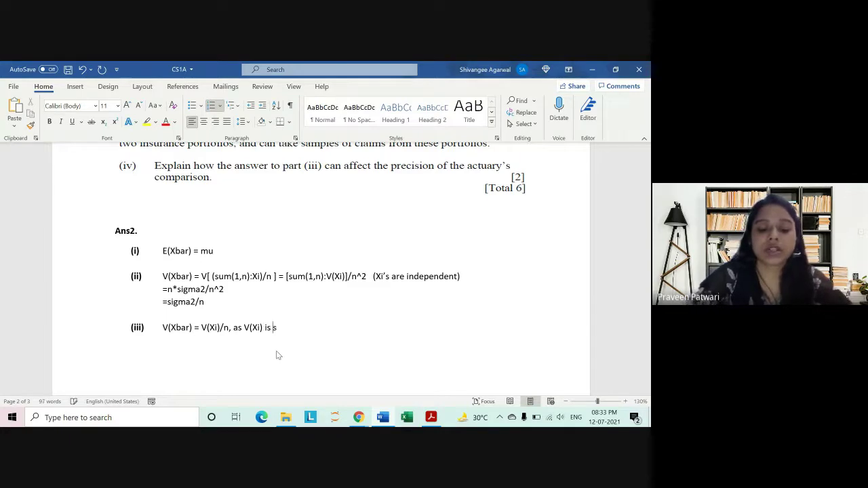
pyautogui.write('igma2')
pyautogui.press('Return')
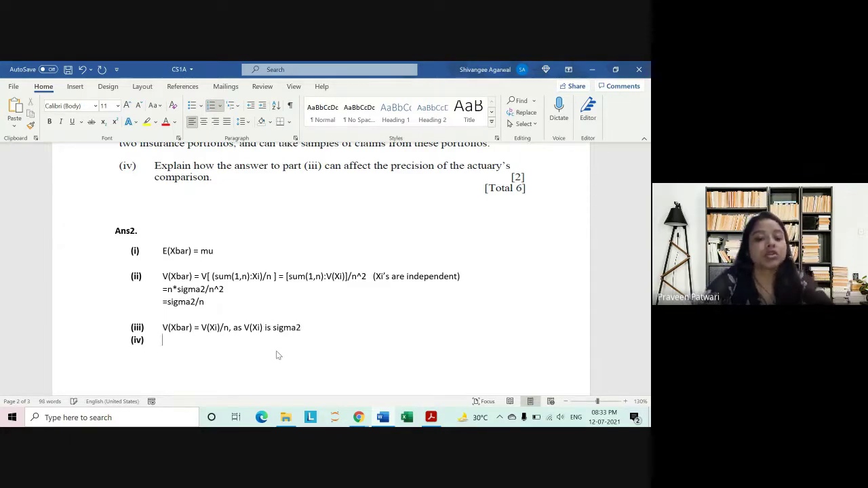
pyautogui.press('BackSpace')
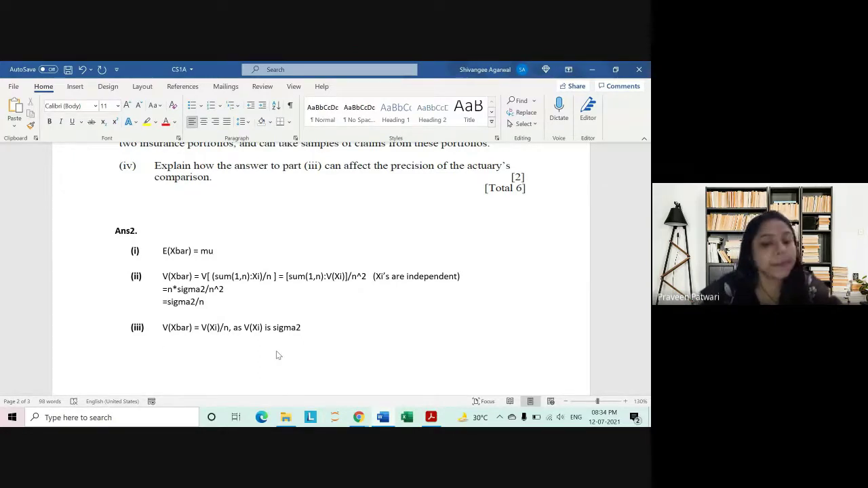
# Add the part (iii) explanation: sample-mean variance is smaller than an individual variable's by a factor of 1/n
pyautogui.scroll(-3, 219, 346)
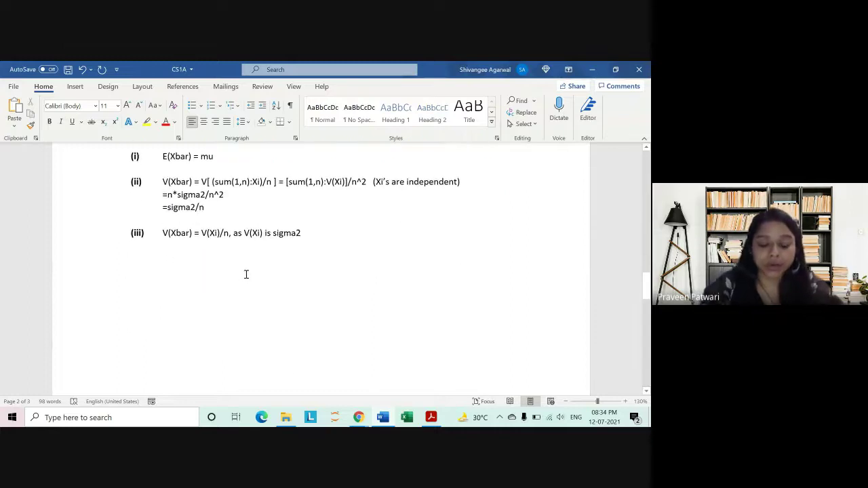
pyautogui.write('The va')
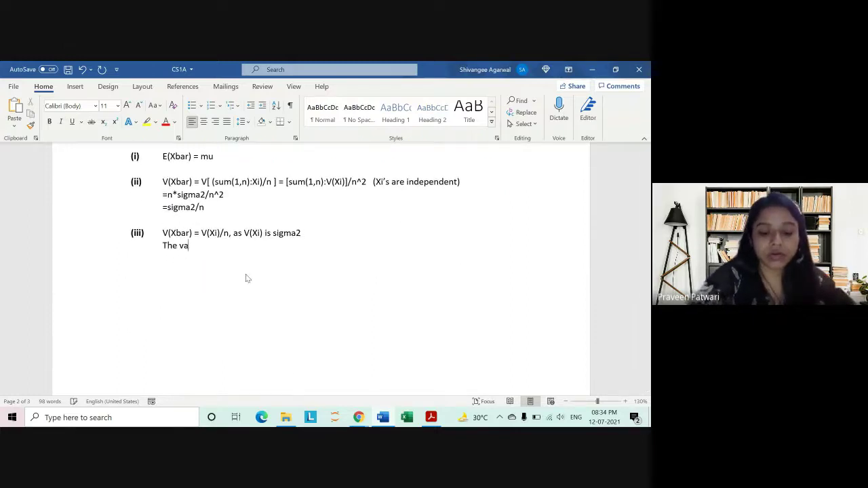
pyautogui.write('rance ')
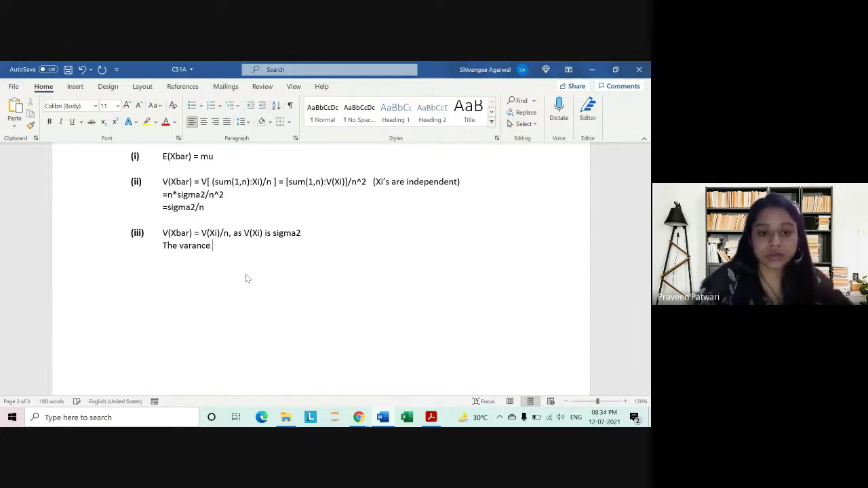
pyautogui.press('BackSpace')
pyautogui.press('BackSpace')
pyautogui.press('BackSpace')
pyautogui.press('BackSpace')
pyautogui.press('BackSpace')
pyautogui.write('ian')
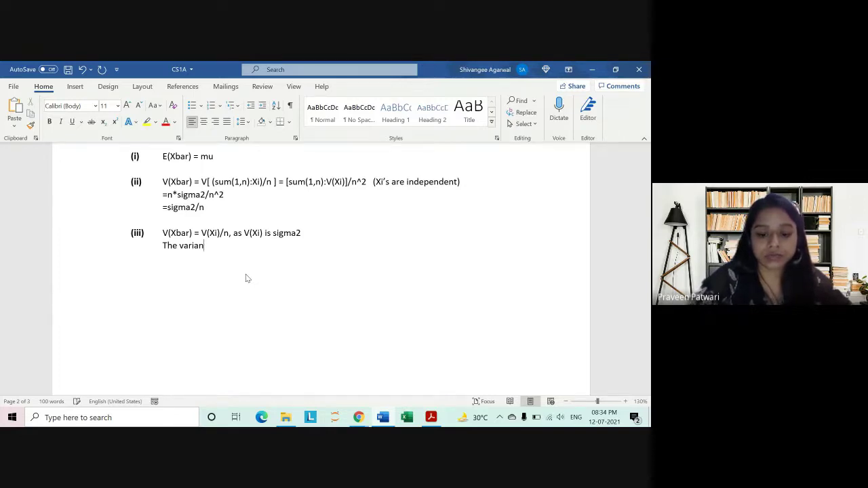
pyautogui.write('ce of smap')
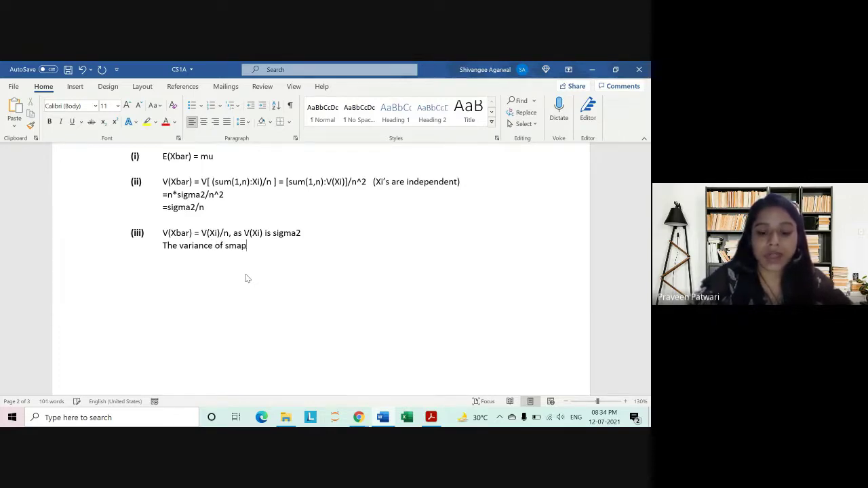
pyautogui.write('le')
pyautogui.press('BackSpace')
pyautogui.press('BackSpace')
pyautogui.press('BackSpace')
pyautogui.press('BackSpace')
pyautogui.press('BackSpace')
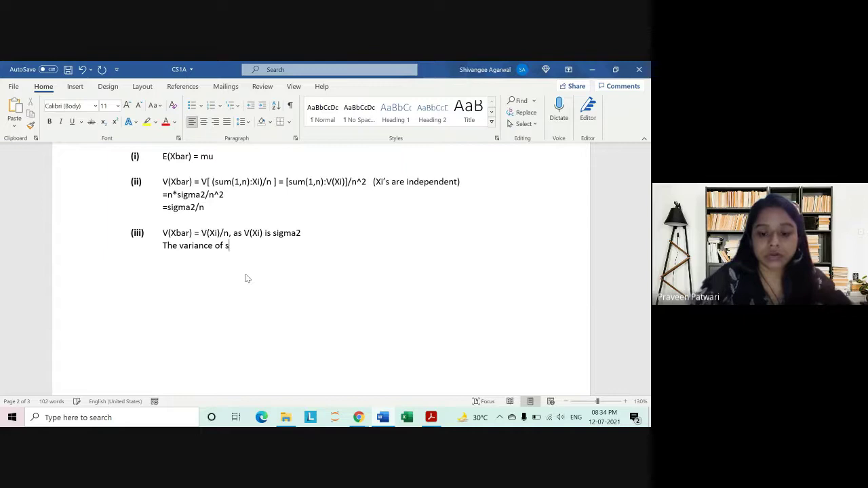
pyautogui.write('ample mean i')
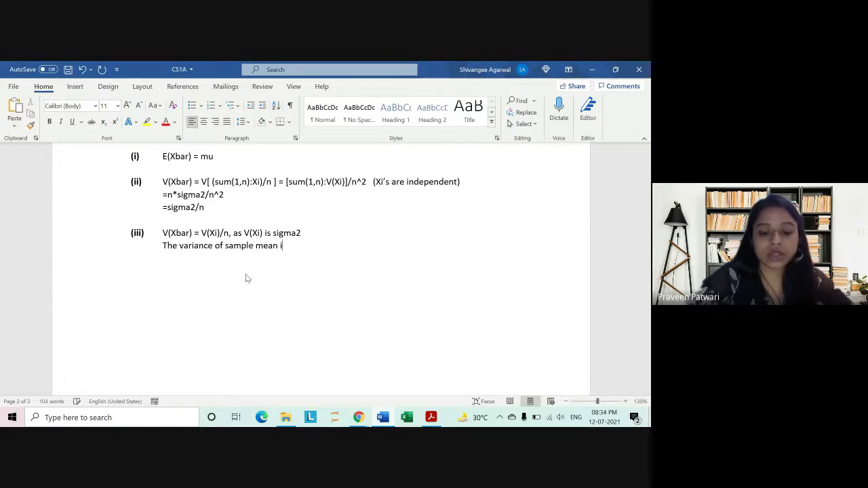
pyautogui.write('s smaller')
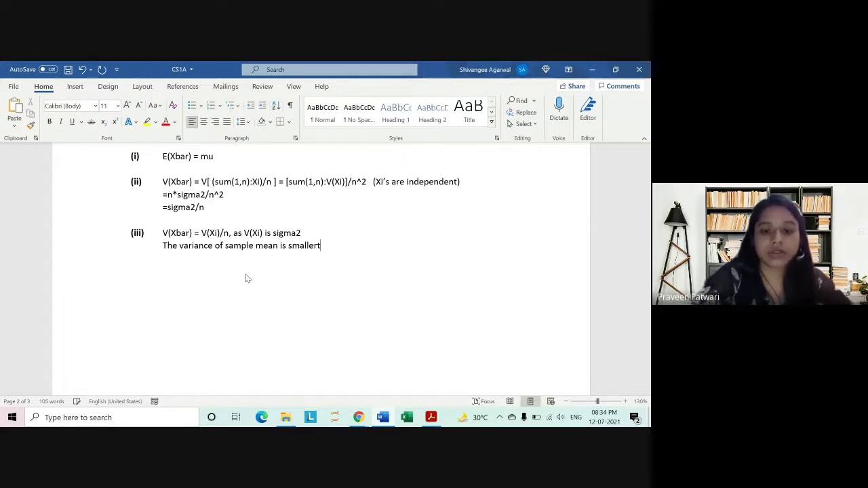
pyautogui.write(' than t')
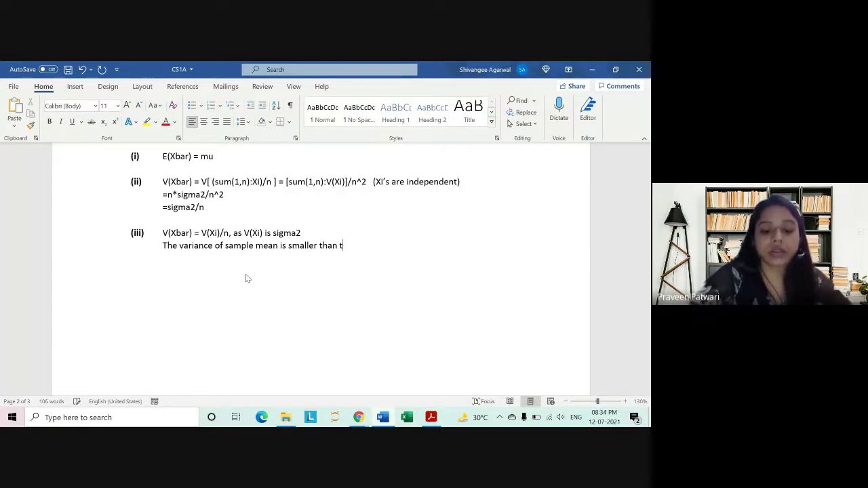
pyautogui.write('hat of')
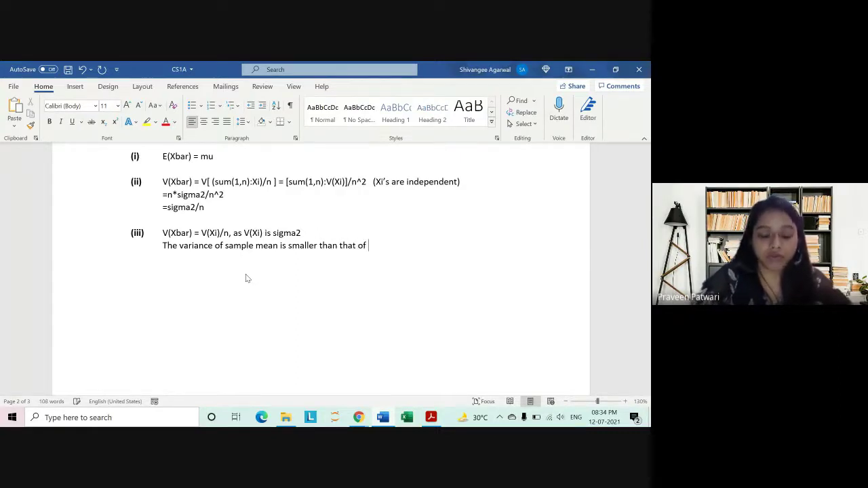
pyautogui.write('indi')
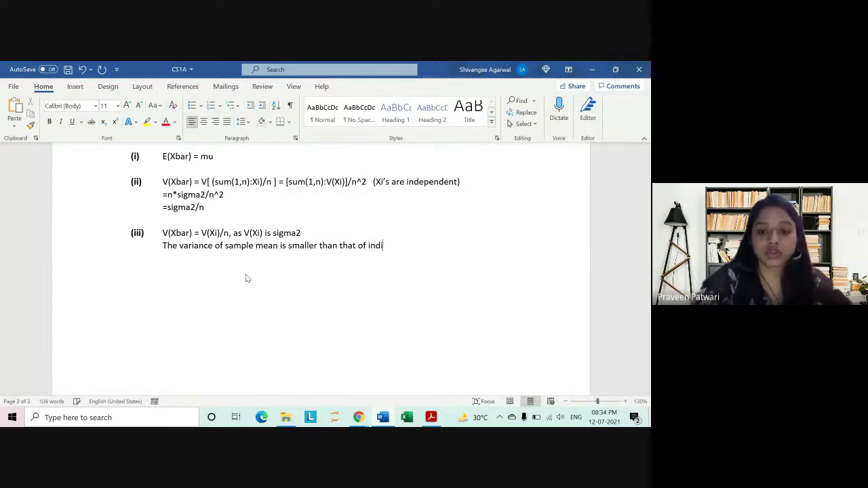
pyautogui.write('vidua')
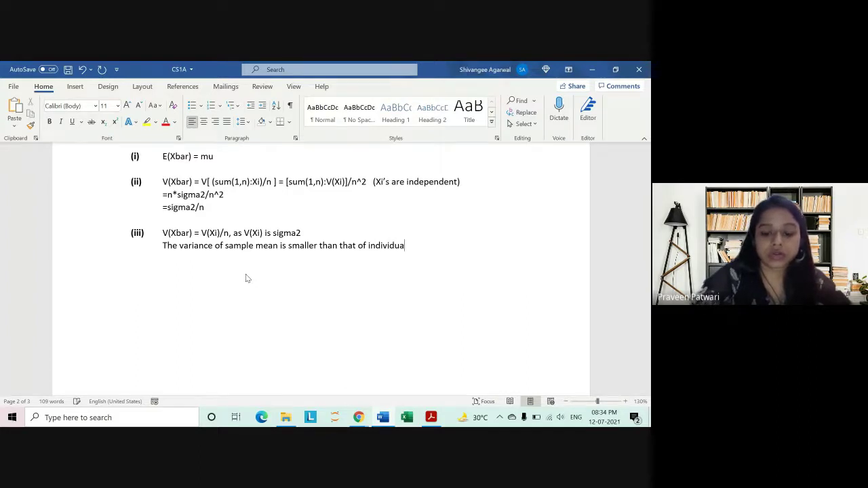
pyautogui.write('l variabl')
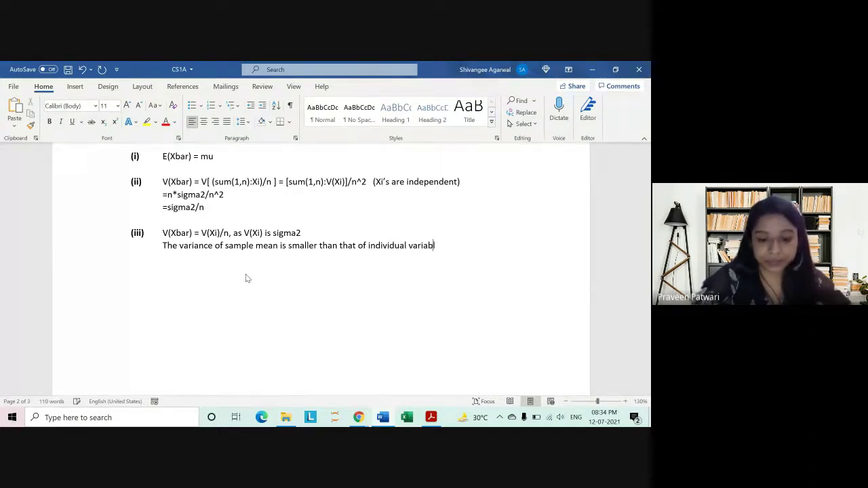
pyautogui.write('e by a fact')
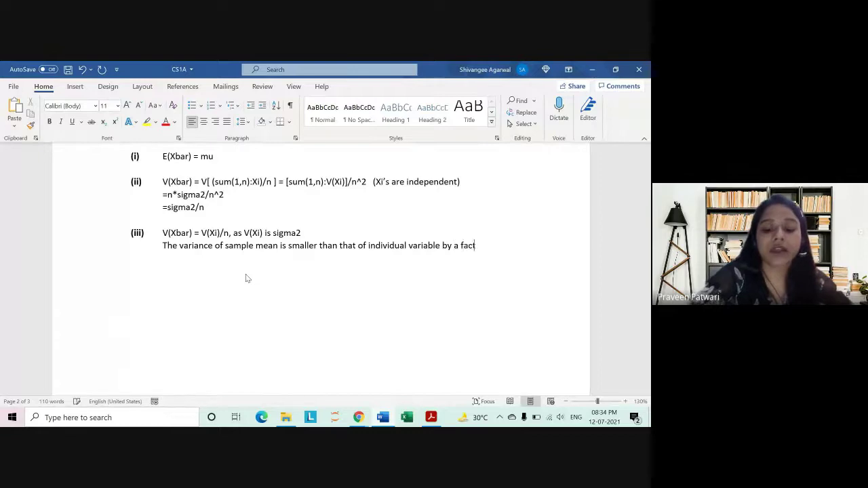
pyautogui.write('or of /')
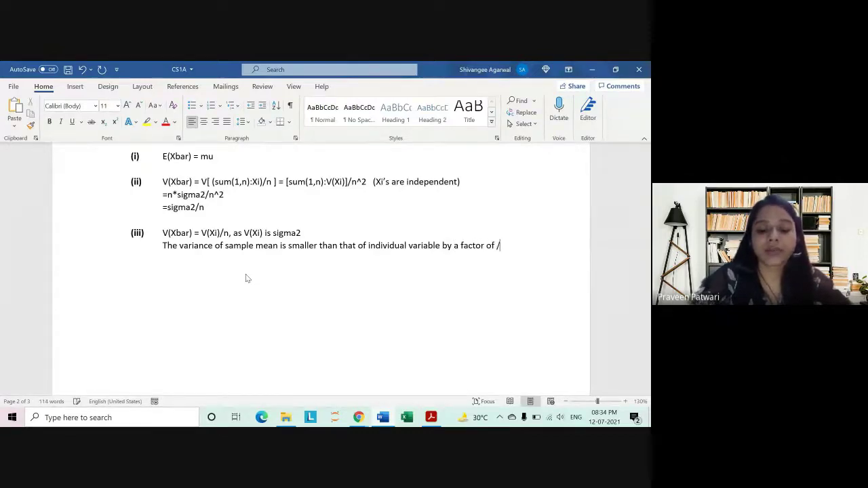
pyautogui.write('n')
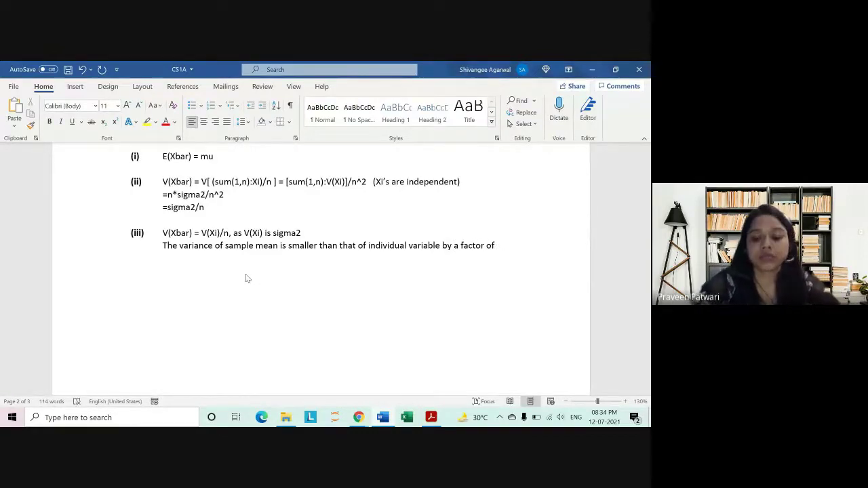
pyautogui.write('1')
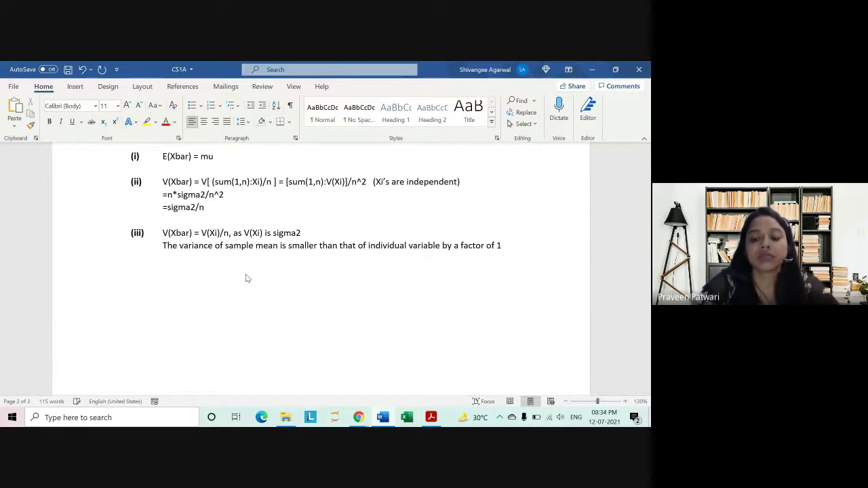
pyautogui.write('//n.')
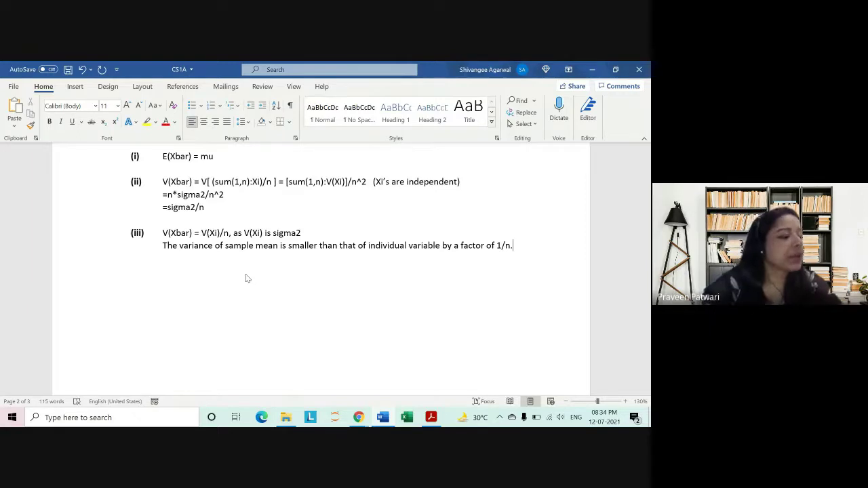
# Scroll up to reread questions (i)–(iv), then back down toward the Ans2 answers
pyautogui.scroll(3, 270, 256)
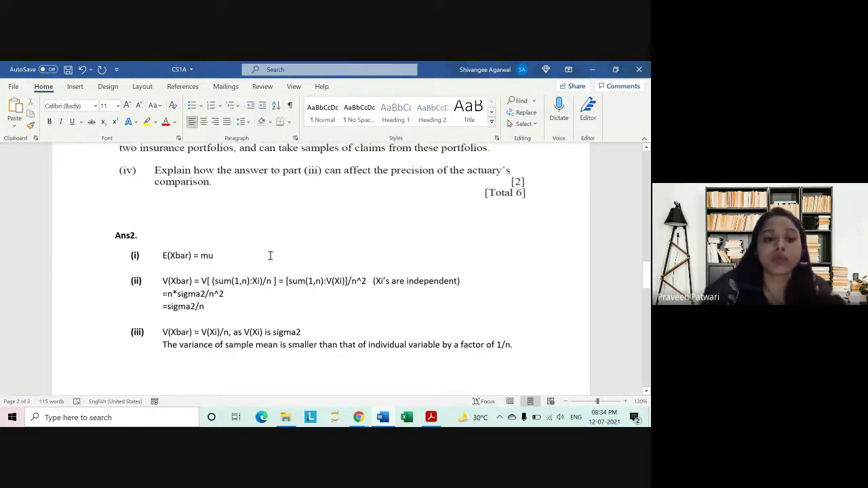
pyautogui.scroll(4, 270, 255)
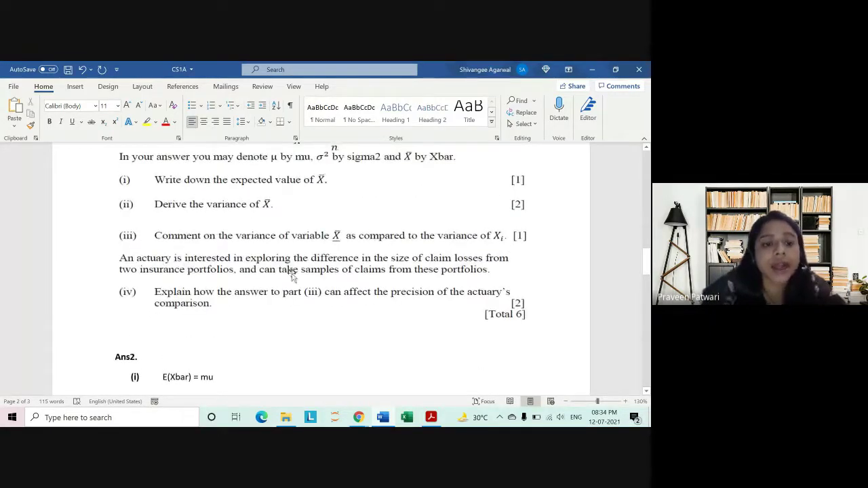
pyautogui.scroll(1, 307, 291)
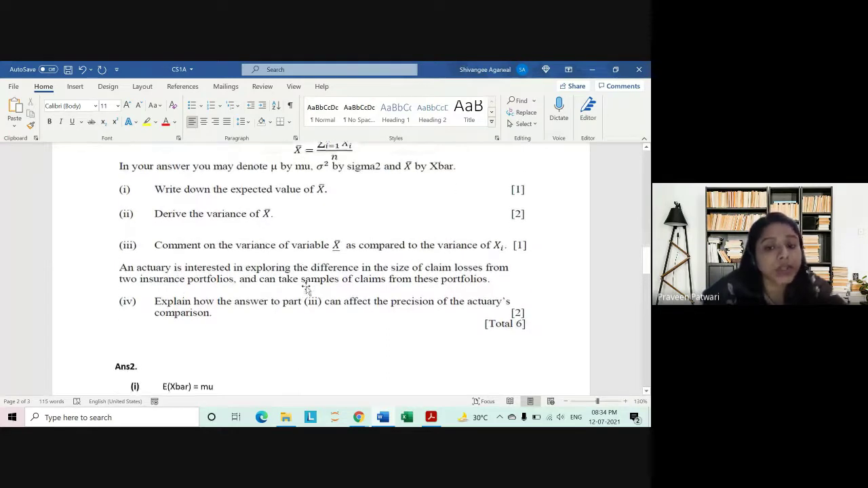
pyautogui.scroll(-1, 307, 289)
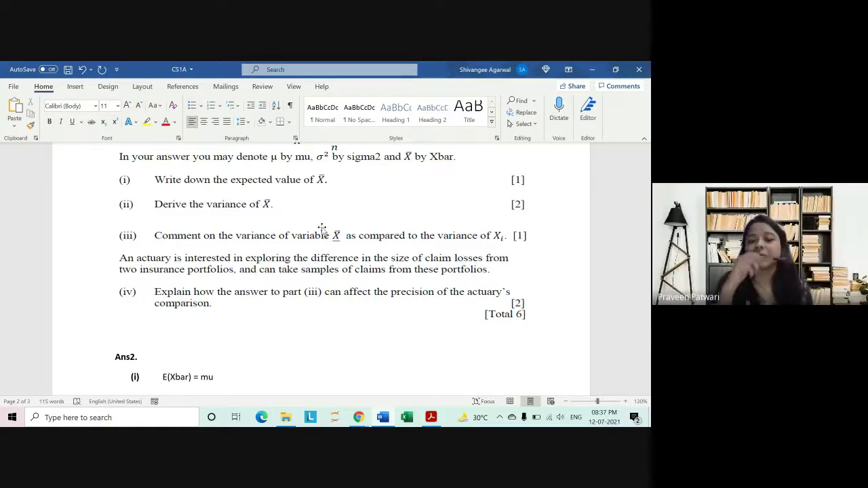
pyautogui.scroll(-1, 323, 230)
pyautogui.scroll(-1, 323, 234)
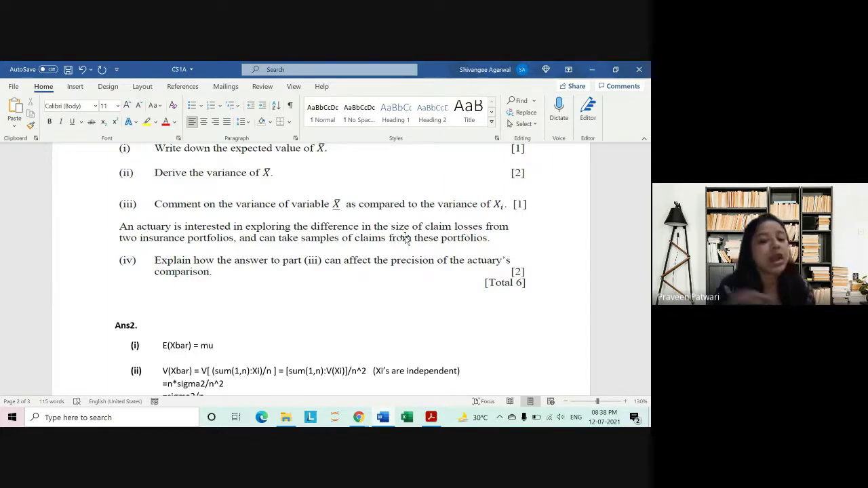
# Highlight V(Xbar) = V(Xi)/n and its n divisor, then put the cursor below part (iii)
pyautogui.scroll(-5, 407, 258)
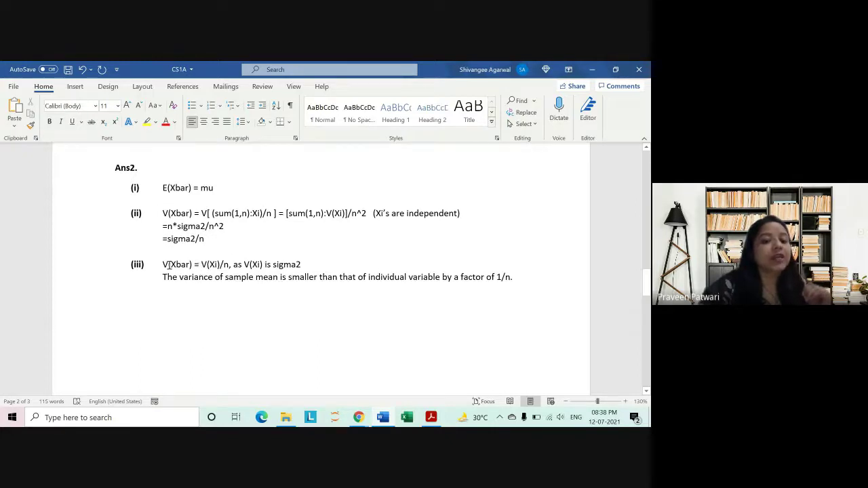
pyautogui.moveTo(163, 265); pyautogui.dragTo(233, 264)
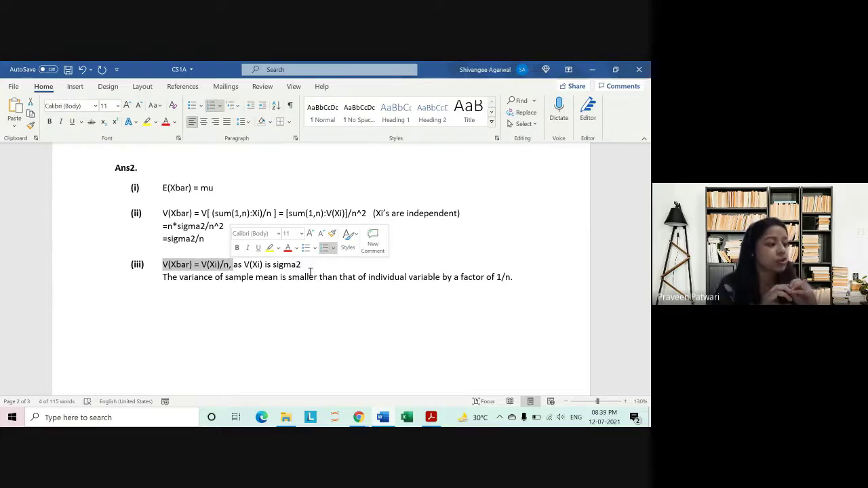
pyautogui.moveTo(223, 268); pyautogui.dragTo(229, 268)
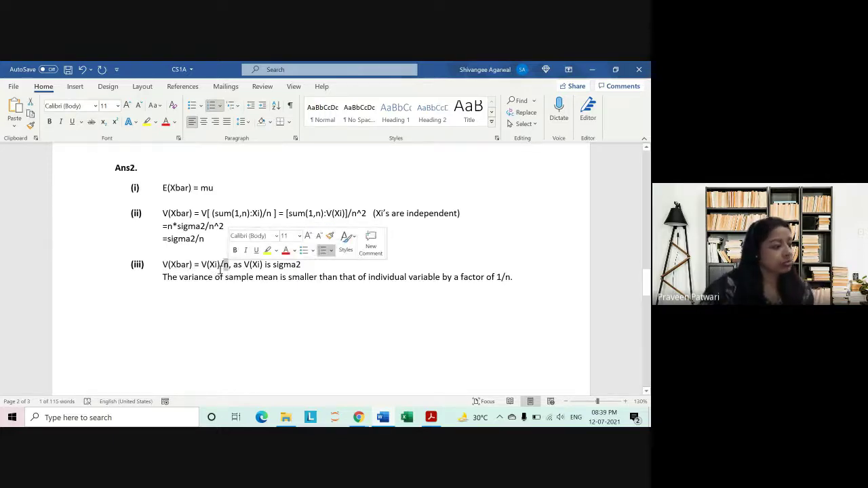
pyautogui.click(547, 279)
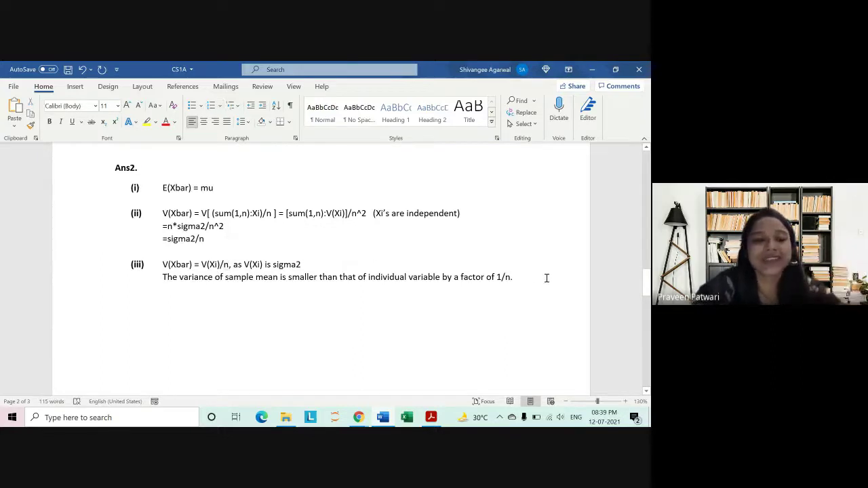
# Start a new paragraph with a bold, numbered (iv) label
pyautogui.hotkey('ctrl', 'shift', 'n')
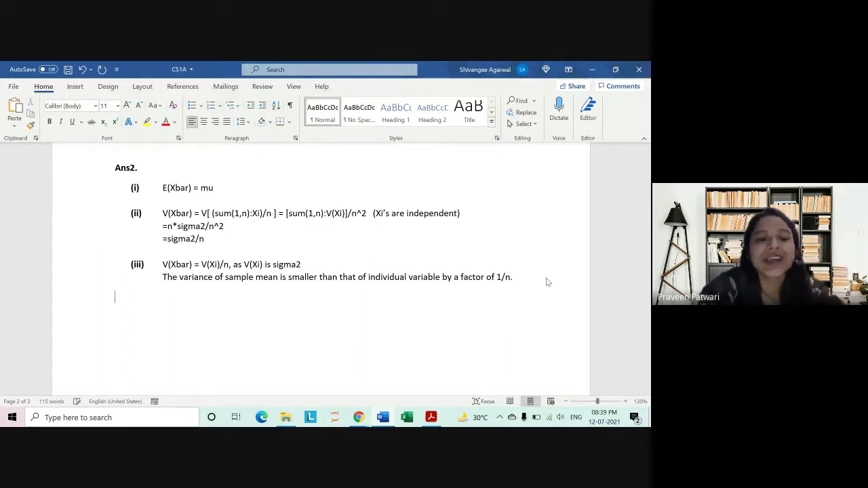
pyautogui.hotkey('ctrl', 'b')
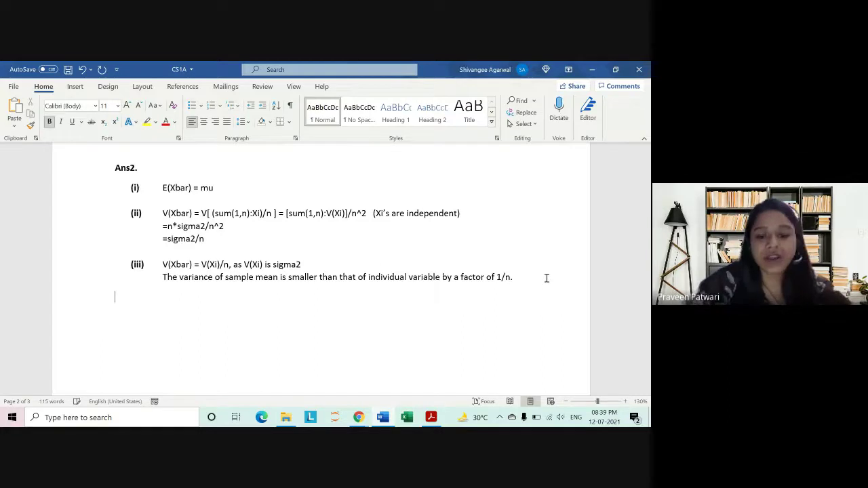
pyautogui.write('(iv')
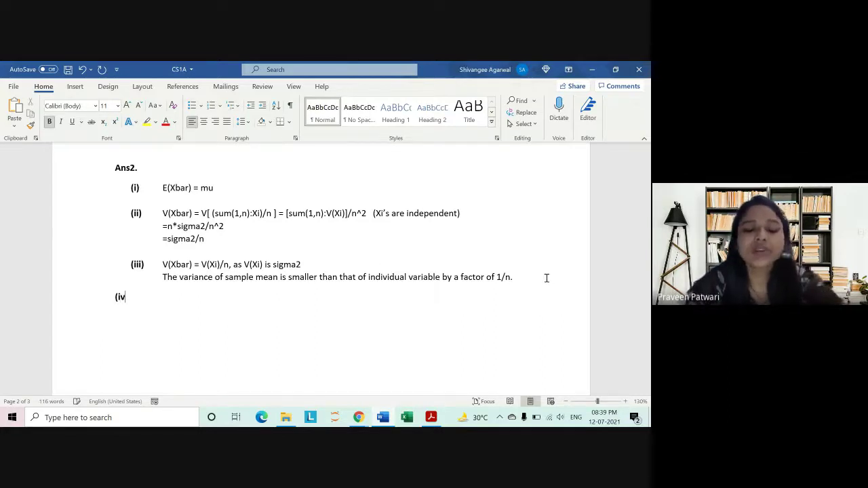
pyautogui.write(')')
pyautogui.press('Tab')
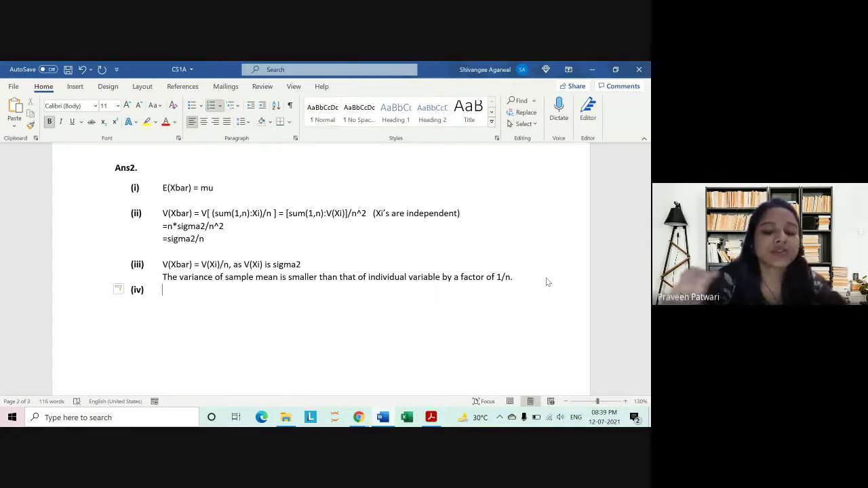
pyautogui.hotkey('ctrl', 'b')
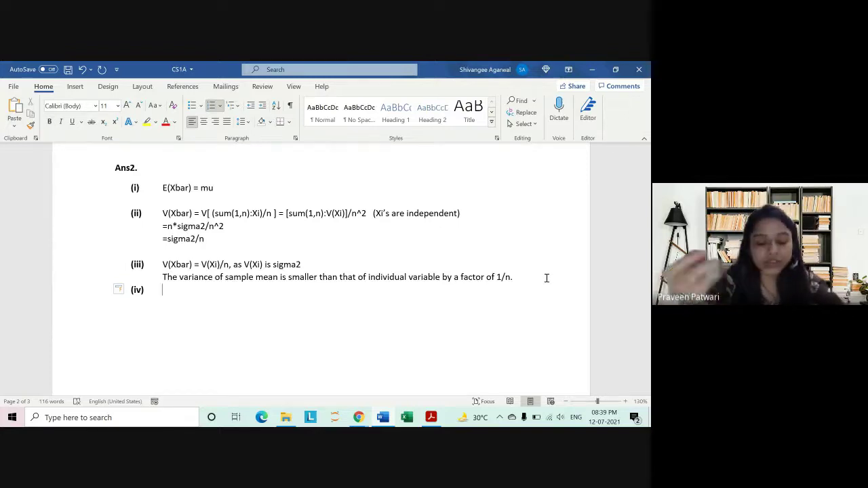
# Write that individual claims are less precise than a sample average, so large samples improve comparison precision
pyautogui.write('indivi')
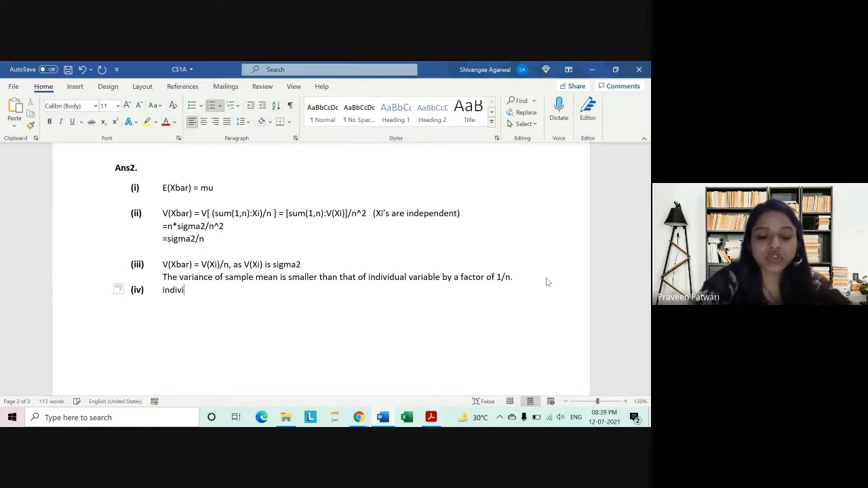
pyautogui.write('dual claims')
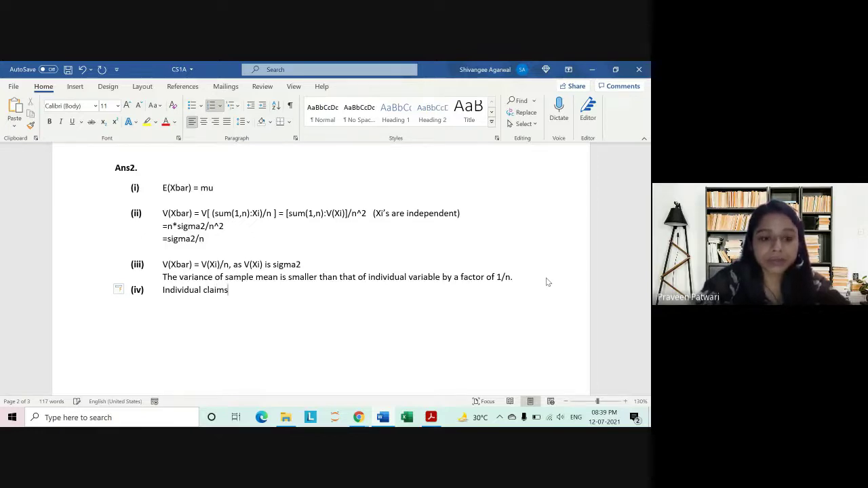
pyautogui.write(' are')
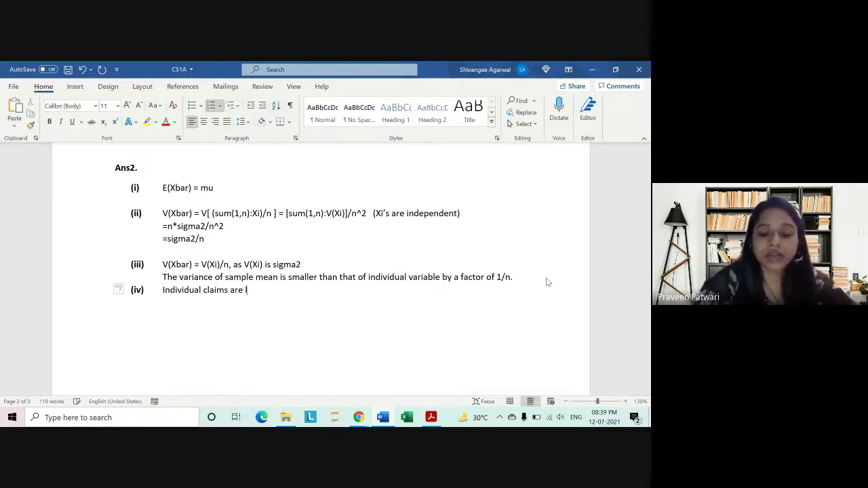
pyautogui.write(' less precise')
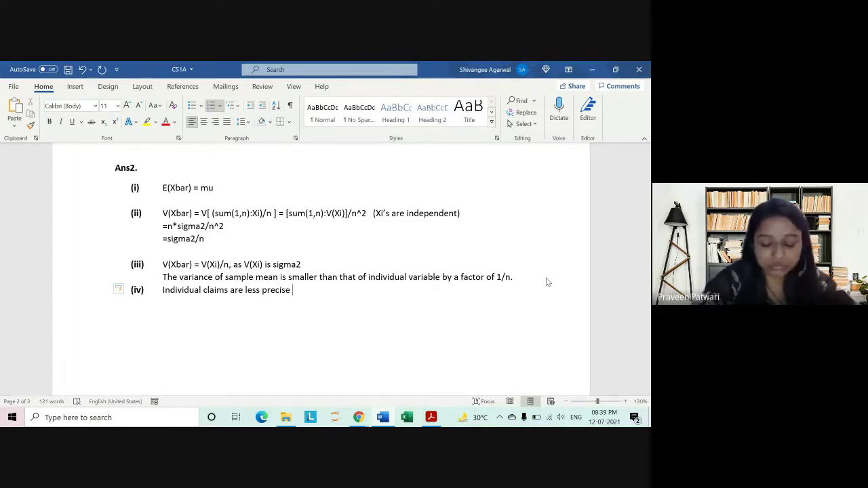
pyautogui.write(' thann the a')
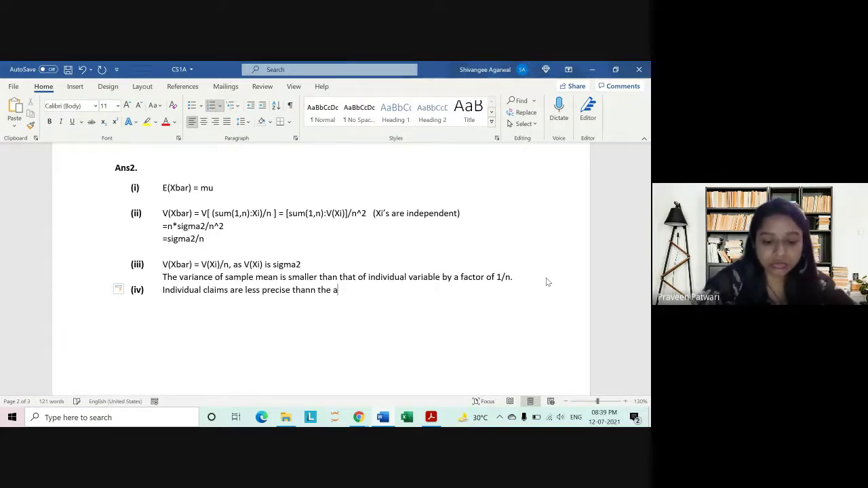
pyautogui.write('verage of')
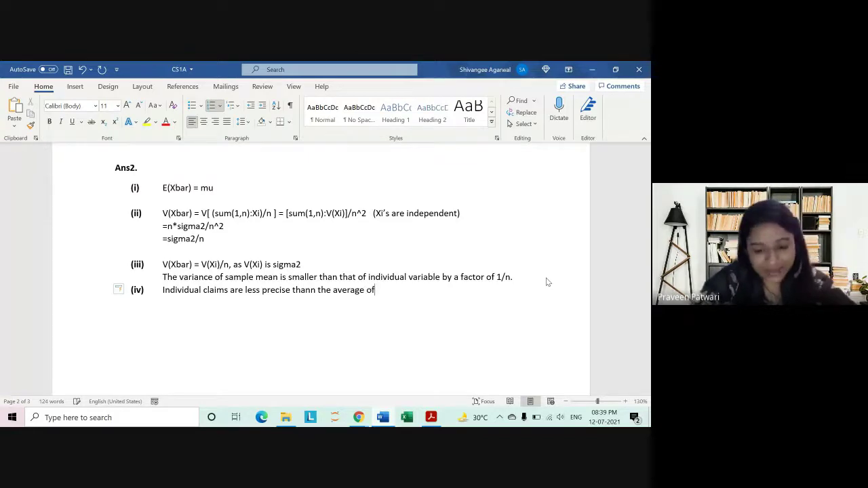
pyautogui.write(' a sample')
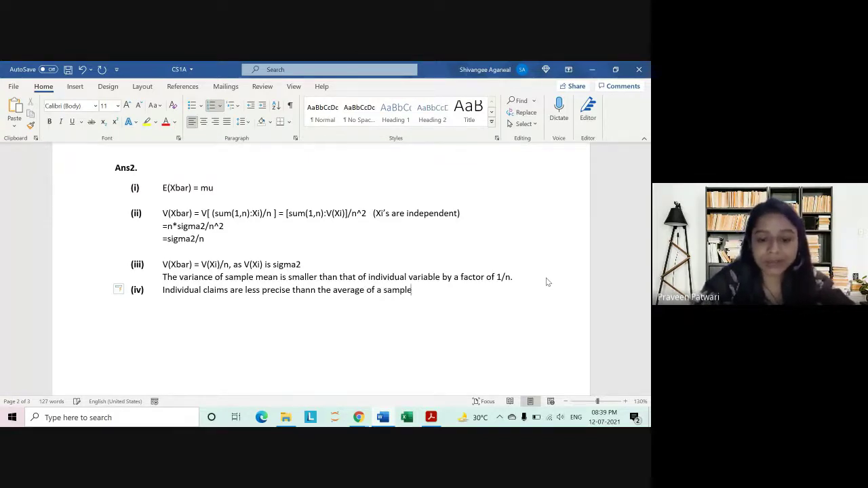
pyautogui.write('T')
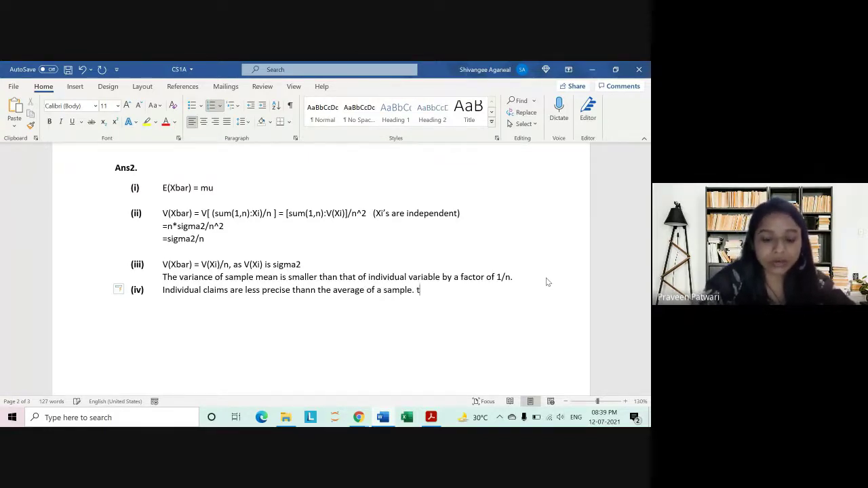
pyautogui.write('he actuar')
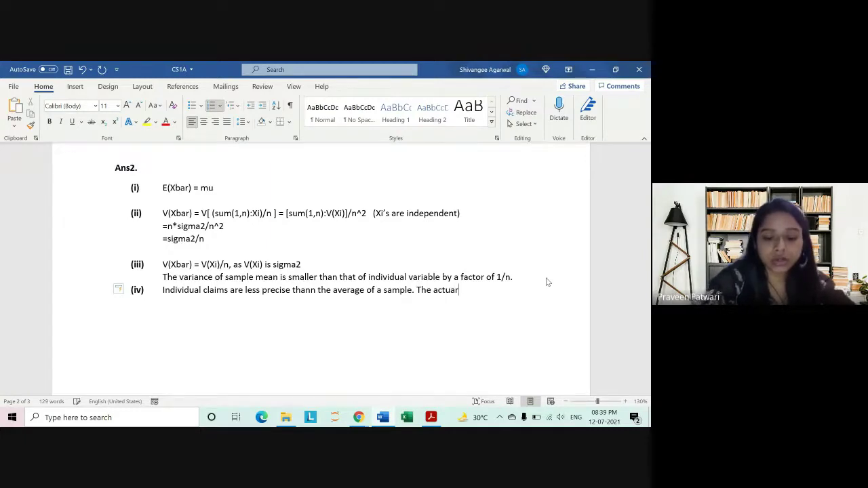
pyautogui.write('y should')
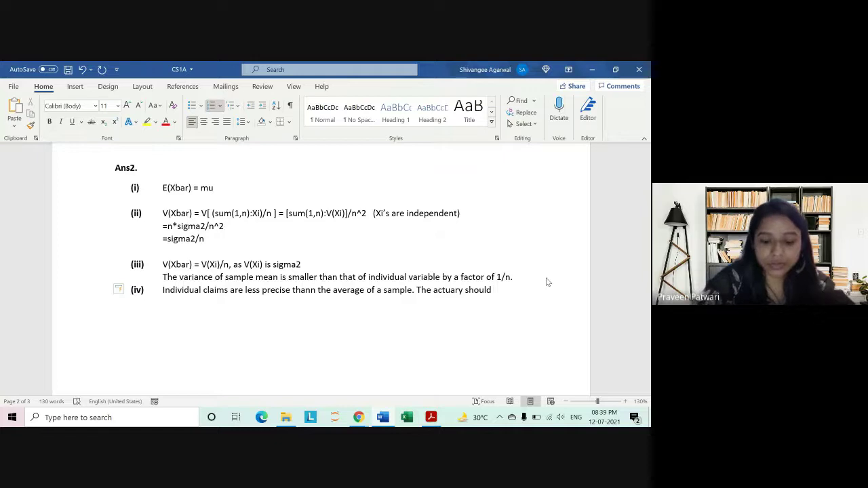
pyautogui.write('take larg')
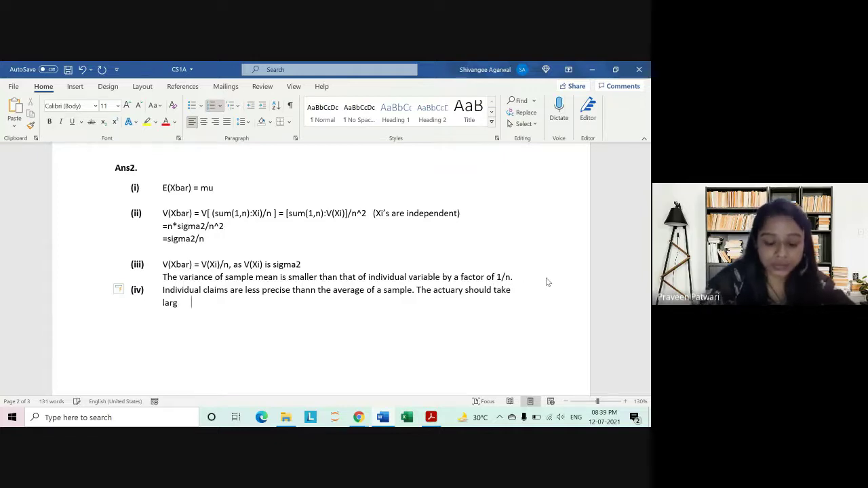
pyautogui.write('e sample')
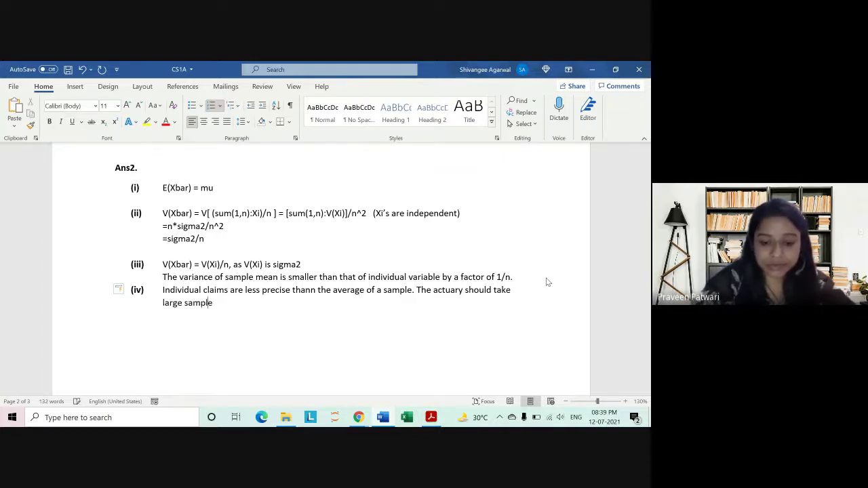
pyautogui.write('s and')
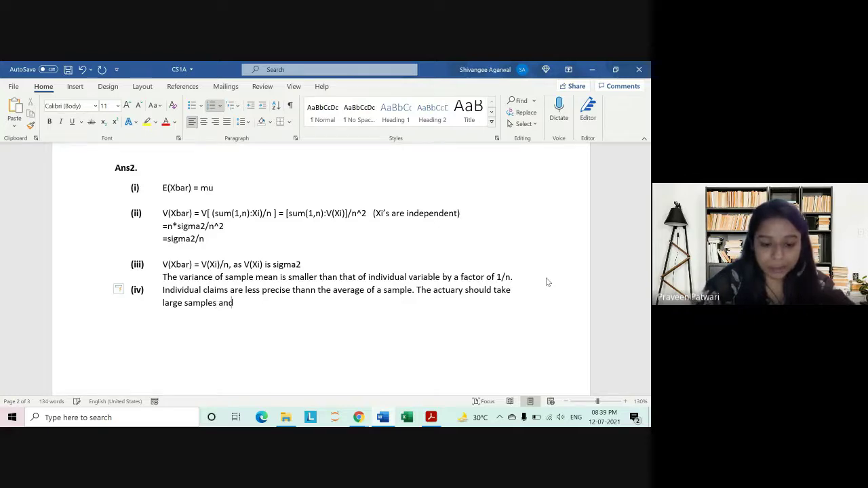
pyautogui.write(' compare ')
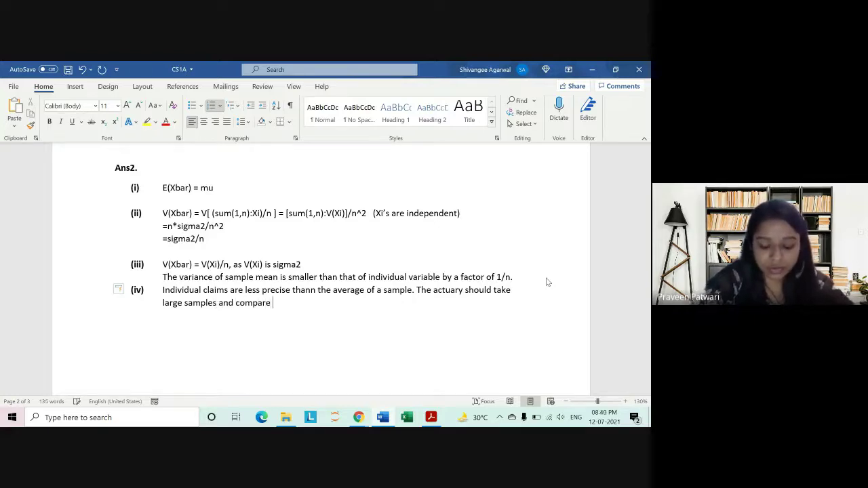
pyautogui.write('the me')
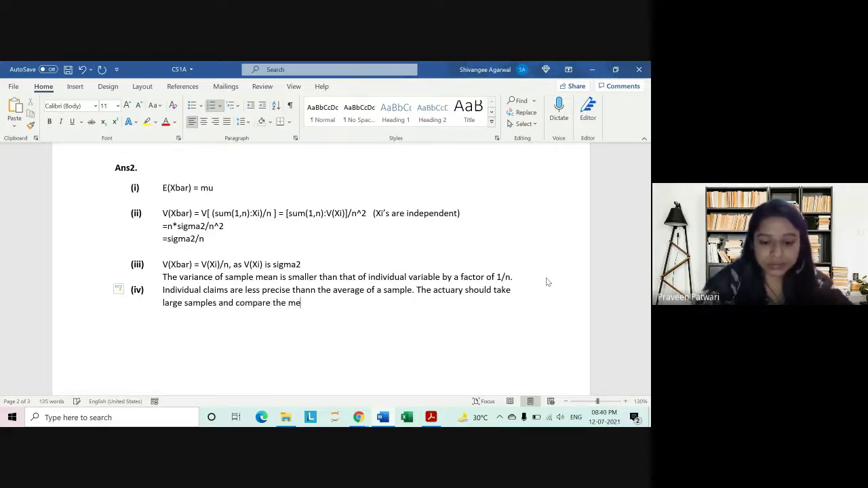
pyautogui.write('ans to')
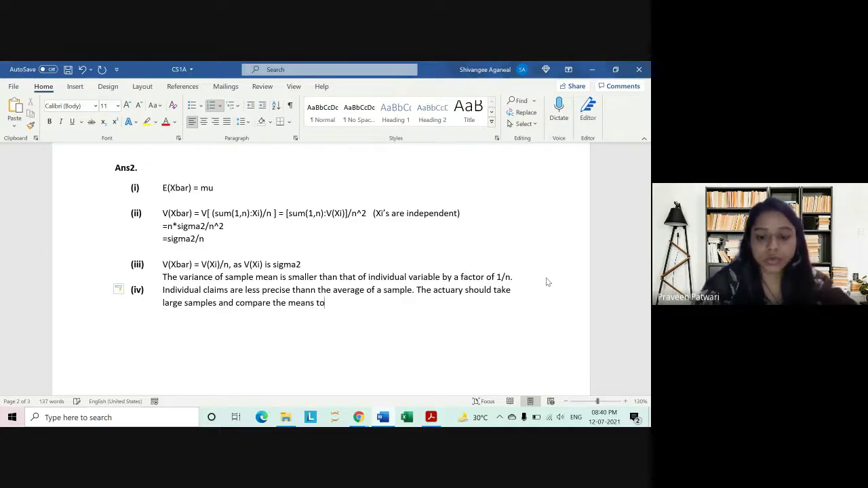
pyautogui.write(' imr')
pyautogui.press('BackSpace')
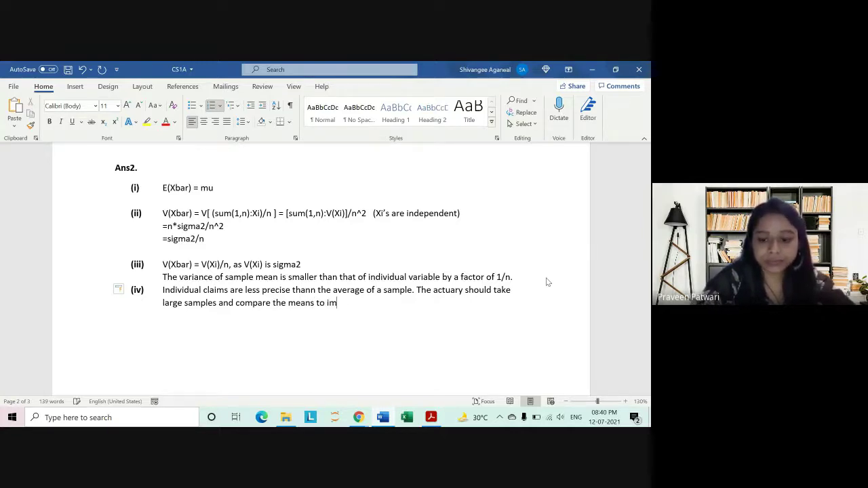
pyautogui.write('pr')
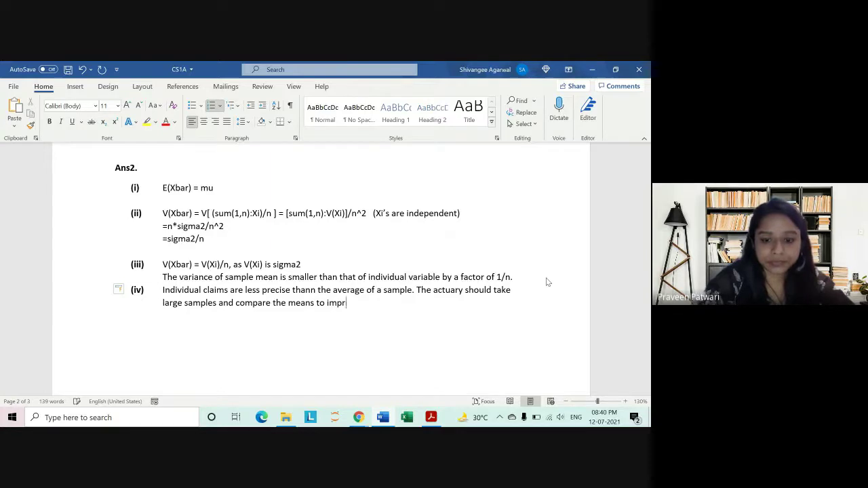
pyautogui.write('ove ')
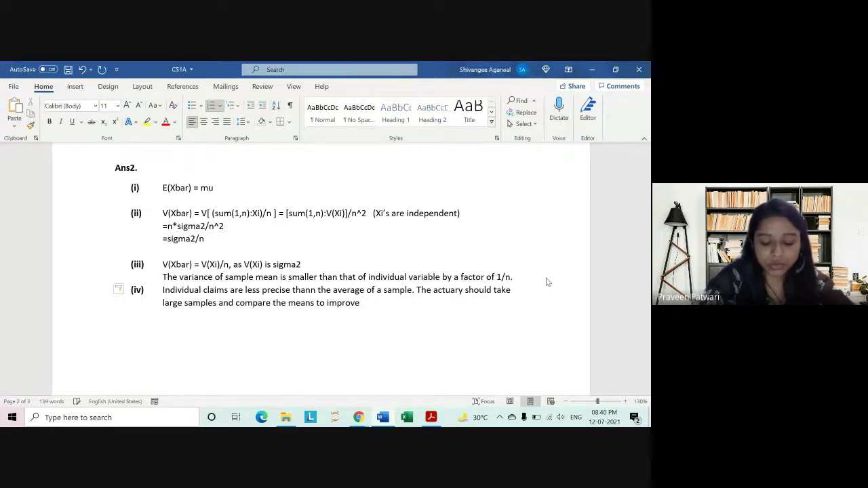
pyautogui.write('the pre')
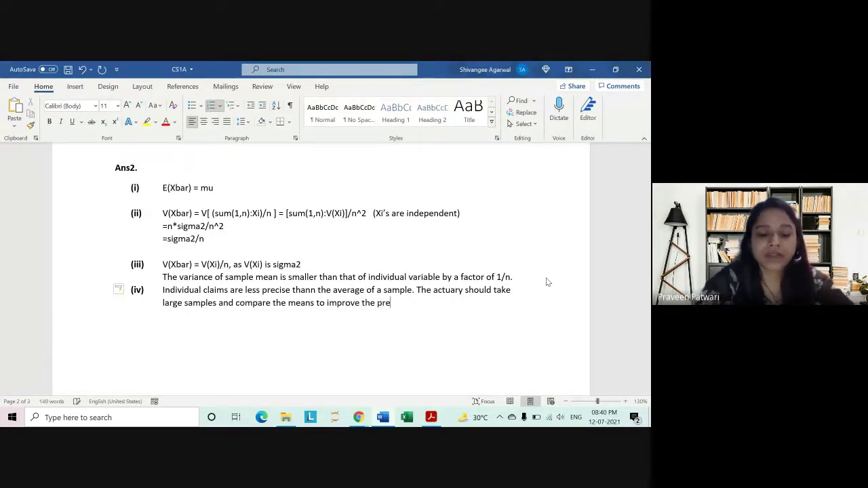
pyautogui.write('cision of ')
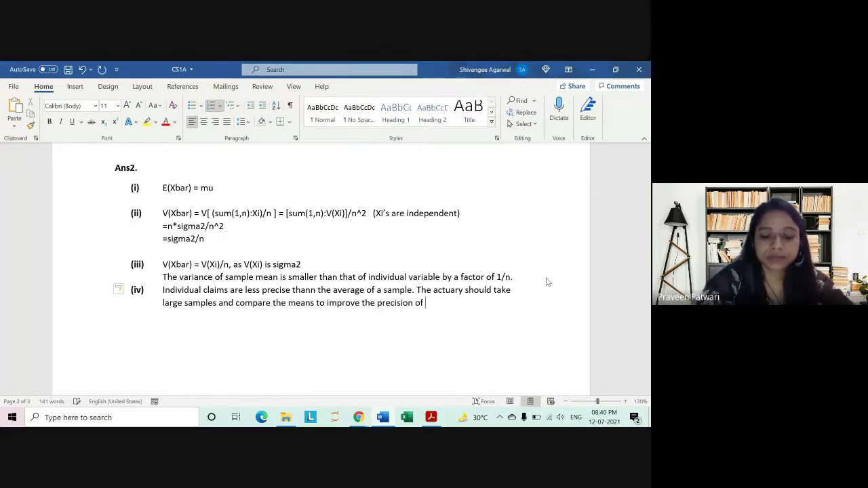
pyautogui.write('comparisoon')
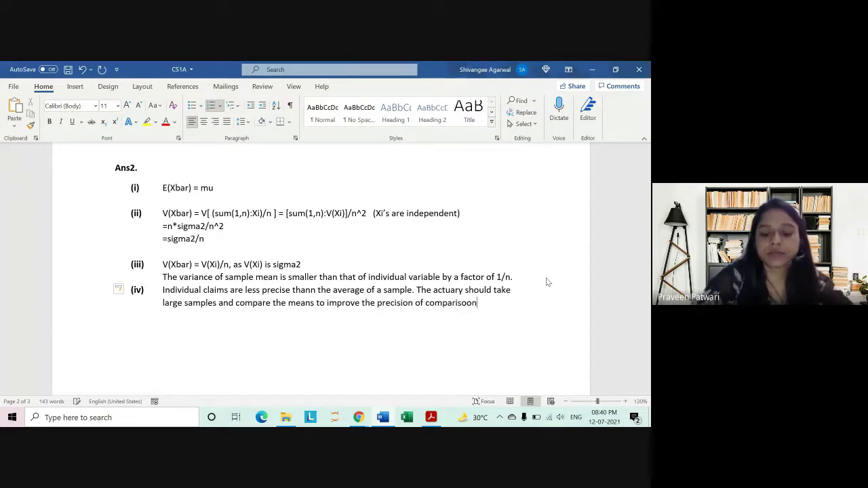
pyautogui.press('BackSpace')
pyautogui.press('BackSpace')
pyautogui.press('BackSpace')
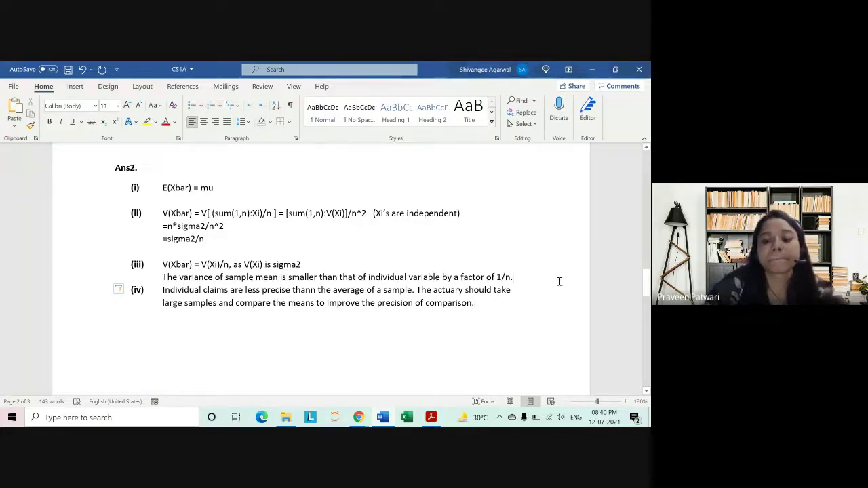
# Leave exactly one blank line between the part (iii) explanation and part (iv)
pyautogui.click(559, 282)
pyautogui.press('Return')
pyautogui.press('Delete')
pyautogui.press('Delete')
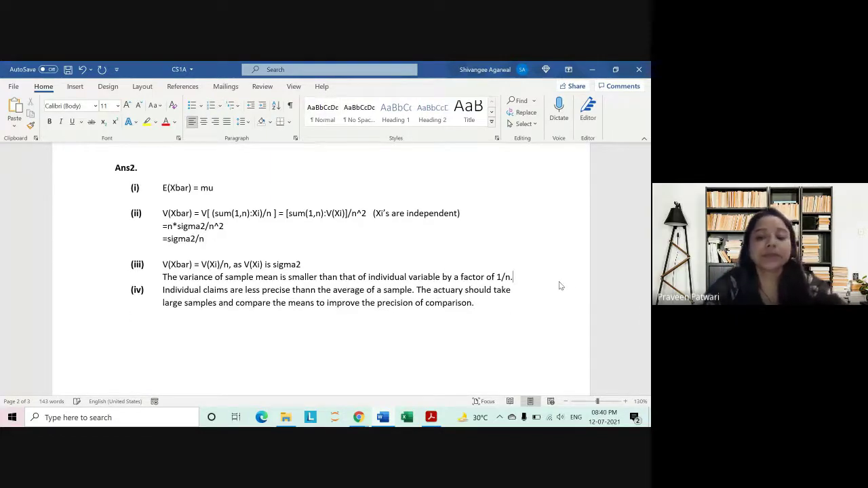
pyautogui.press('Return')
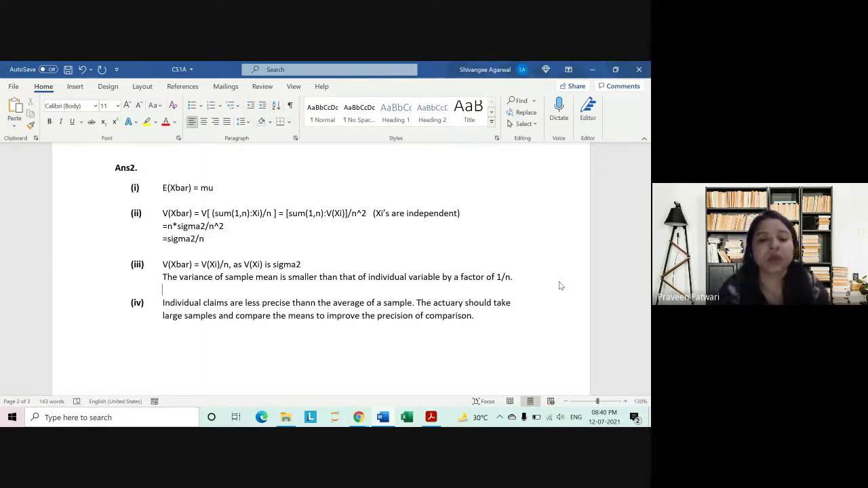
# Highlight the part (ii) variance derivation while reviewing the Ans2 answers
pyautogui.scroll(-5, 395, 266)
pyautogui.scroll(-5, 395, 266)
pyautogui.scroll(-3, 394, 266)
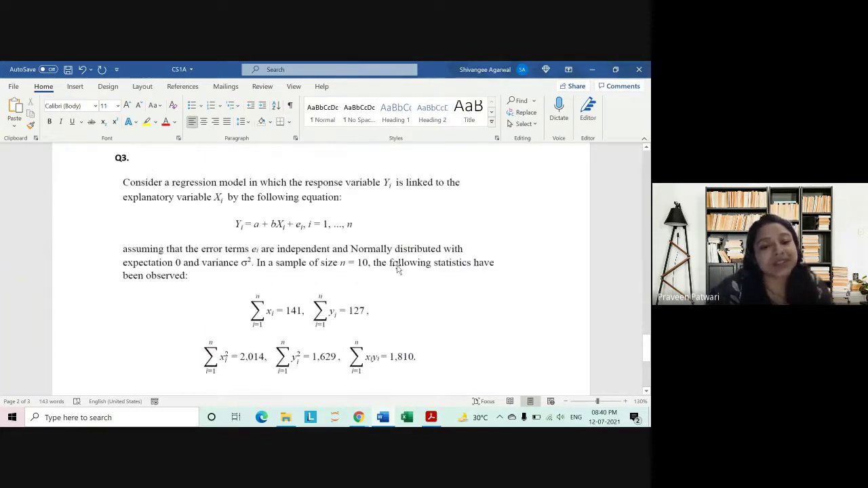
pyautogui.scroll(5, 397, 266)
pyautogui.scroll(10, 399, 265)
pyautogui.scroll(4, 399, 265)
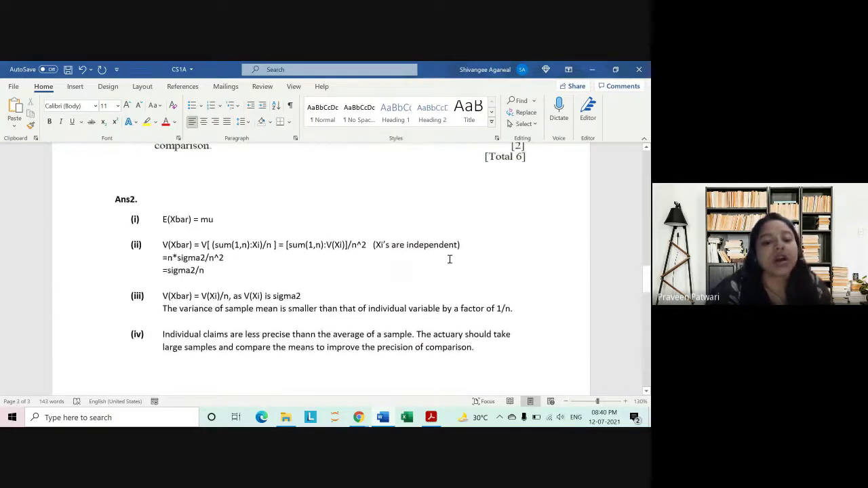
pyautogui.scroll(-1, 450, 258)
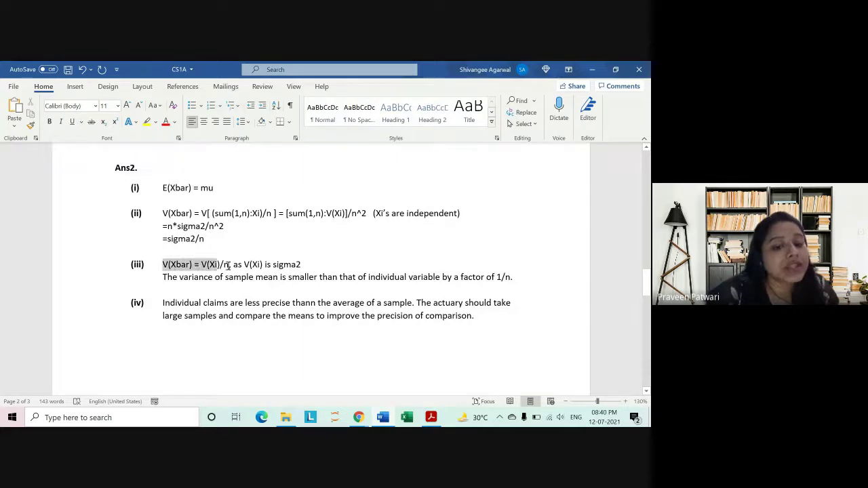
pyautogui.moveTo(171, 214); pyautogui.dragTo(233, 214)
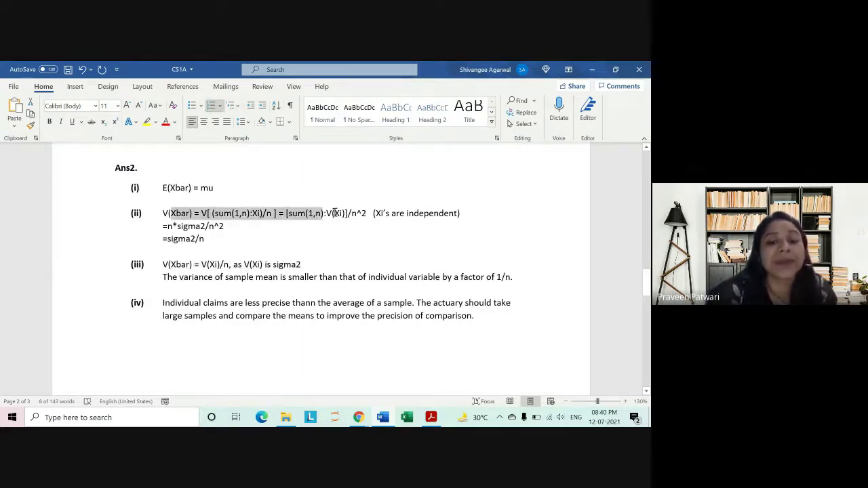
pyautogui.moveTo(358, 213); pyautogui.dragTo(359, 214)
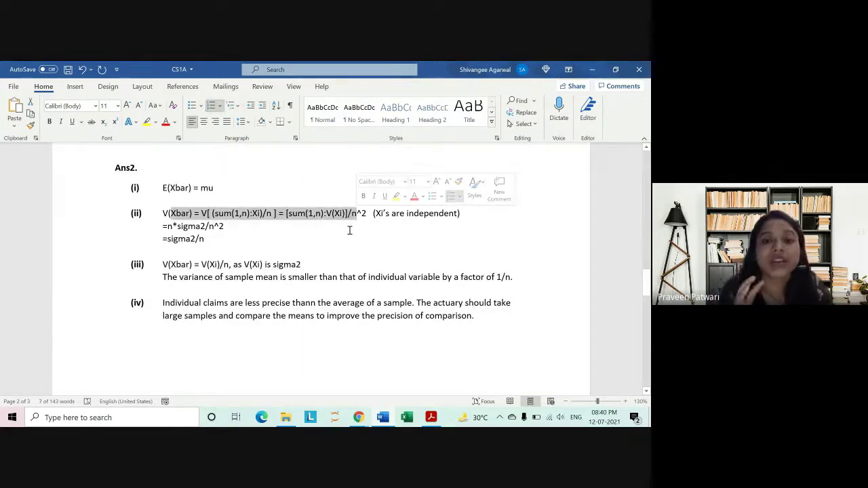
pyautogui.click(344, 227)
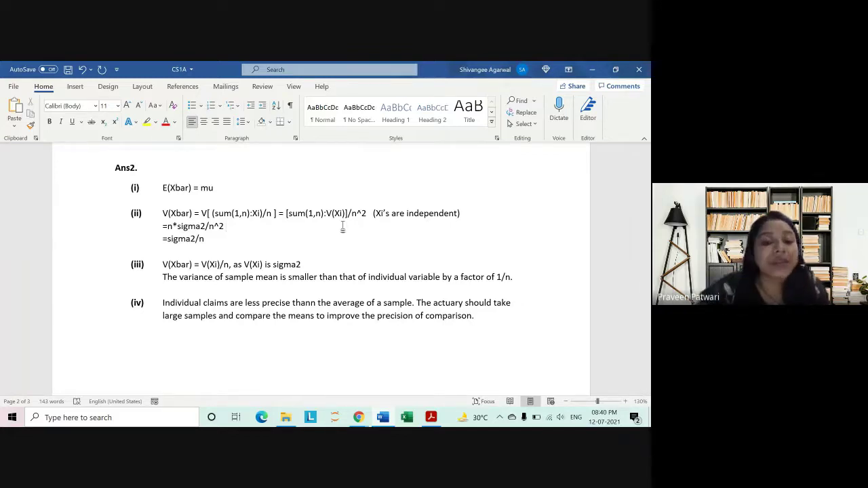
# Highlight the first sentence of answer (iv), then switch to the Google Meet call in Chrome
pyautogui.moveTo(163, 302); pyautogui.dragTo(470, 303)
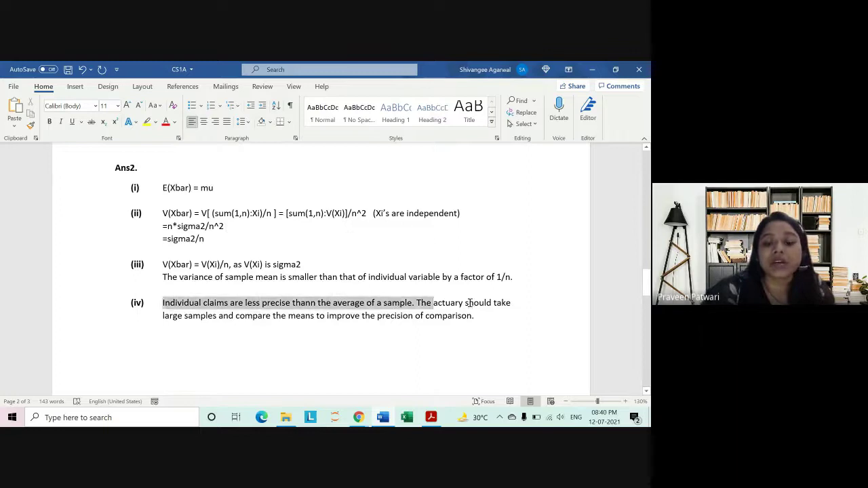
pyautogui.click(459, 302)
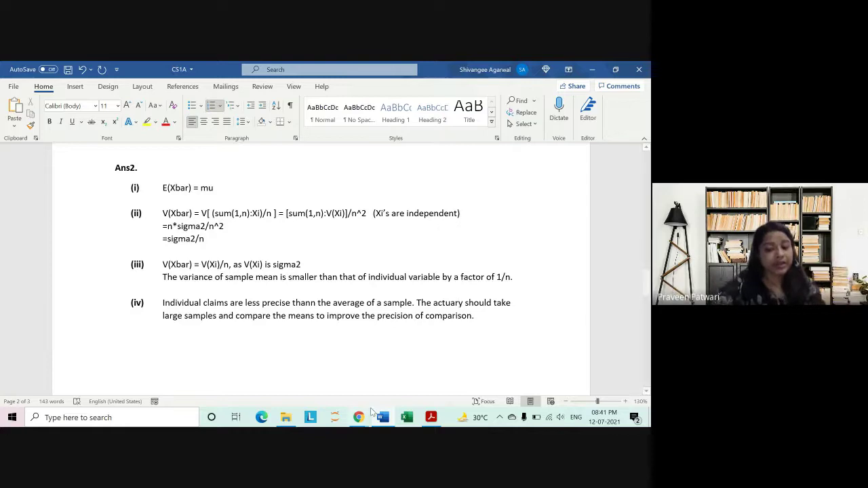
pyautogui.moveTo(362, 421)
pyautogui.click(319, 367)
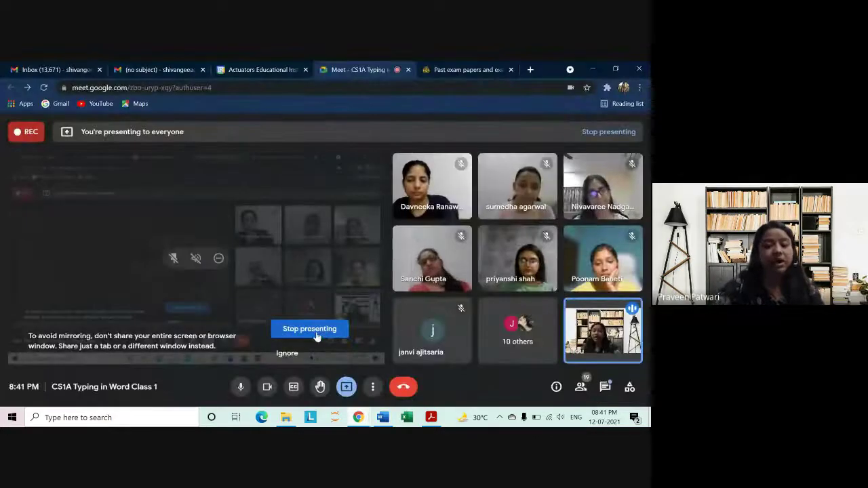